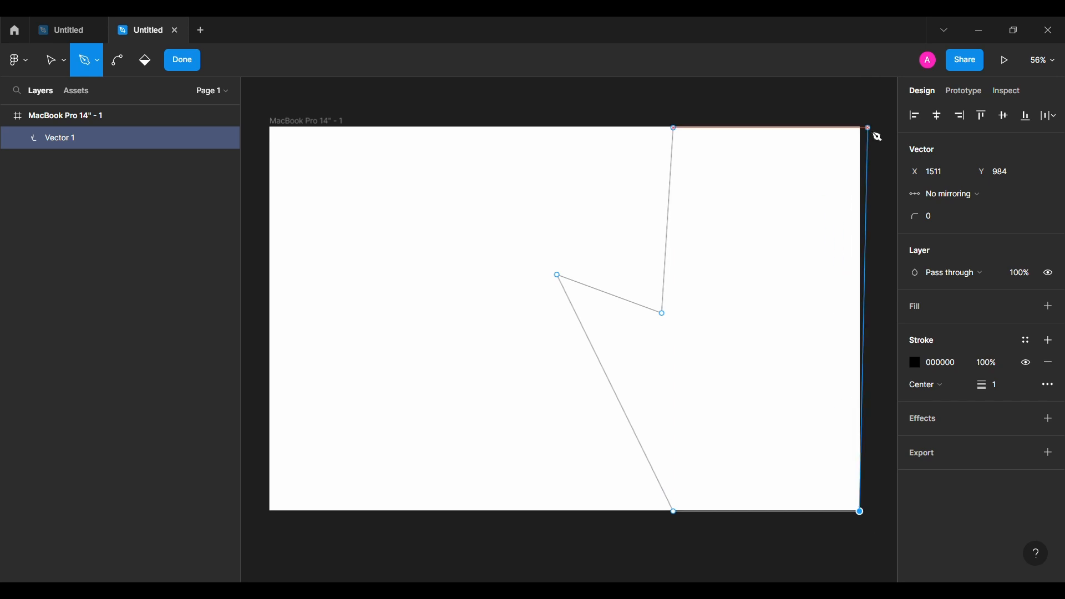
# - Finish the vector outline and bend its two inner points into smooth curves with the Bend tool
pyautogui.click(182, 59)
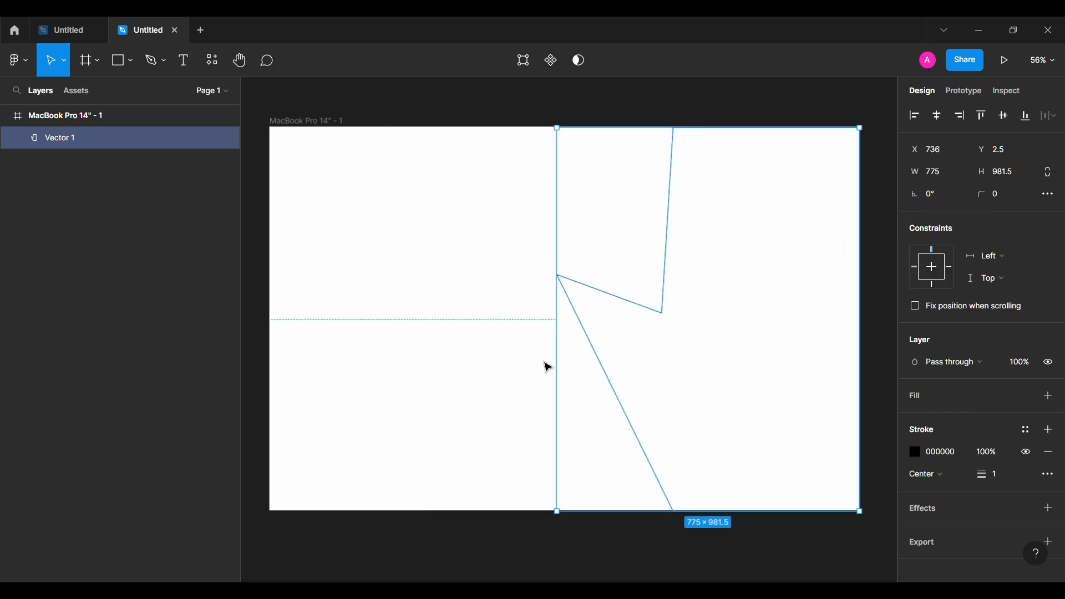
pyautogui.doubleClick(612, 303)
pyautogui.click(132, 67)
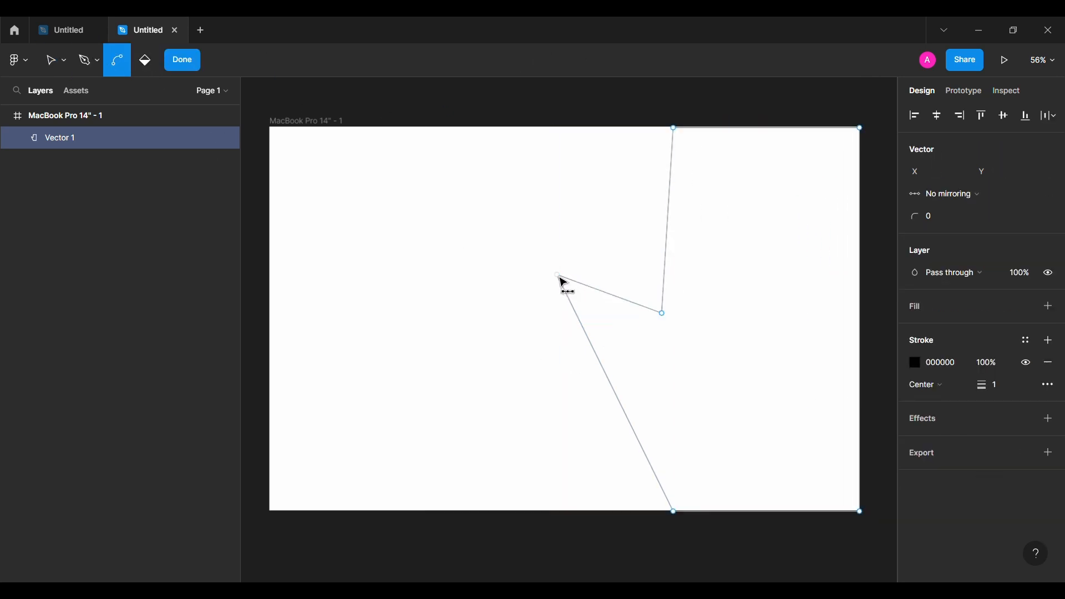
pyautogui.moveTo(557, 276); pyautogui.dragTo(562, 318)
pyautogui.moveTo(668, 317); pyautogui.dragTo(748, 369)
pyautogui.click(188, 65)
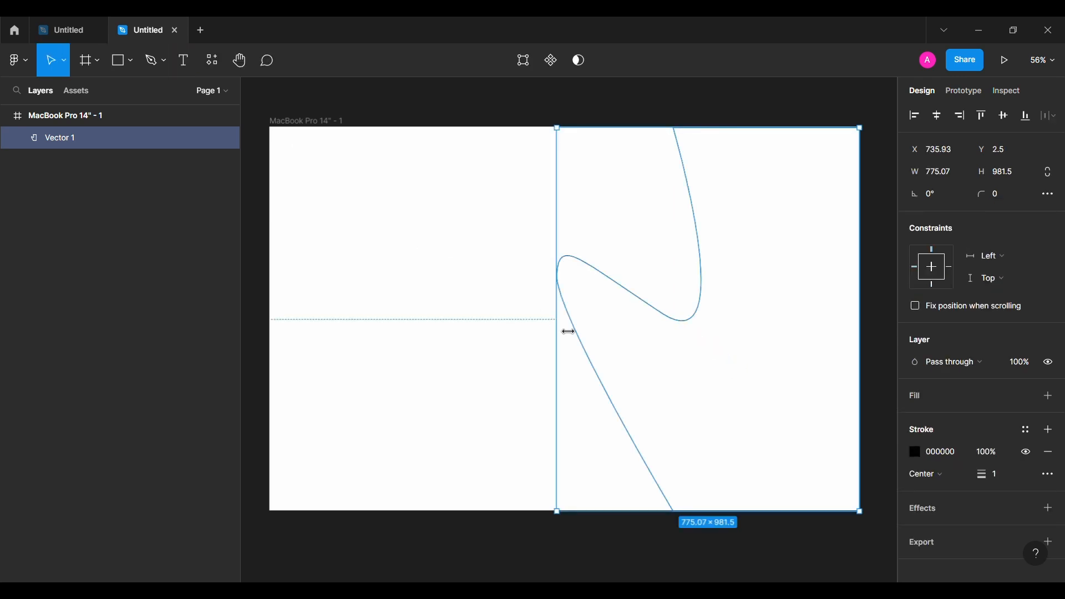
# - Stretch the vector shape to 857 × 982 and position it at X 654, Y 0, filling the frame's full height
pyautogui.moveTo(569, 332); pyautogui.dragTo(536, 339)
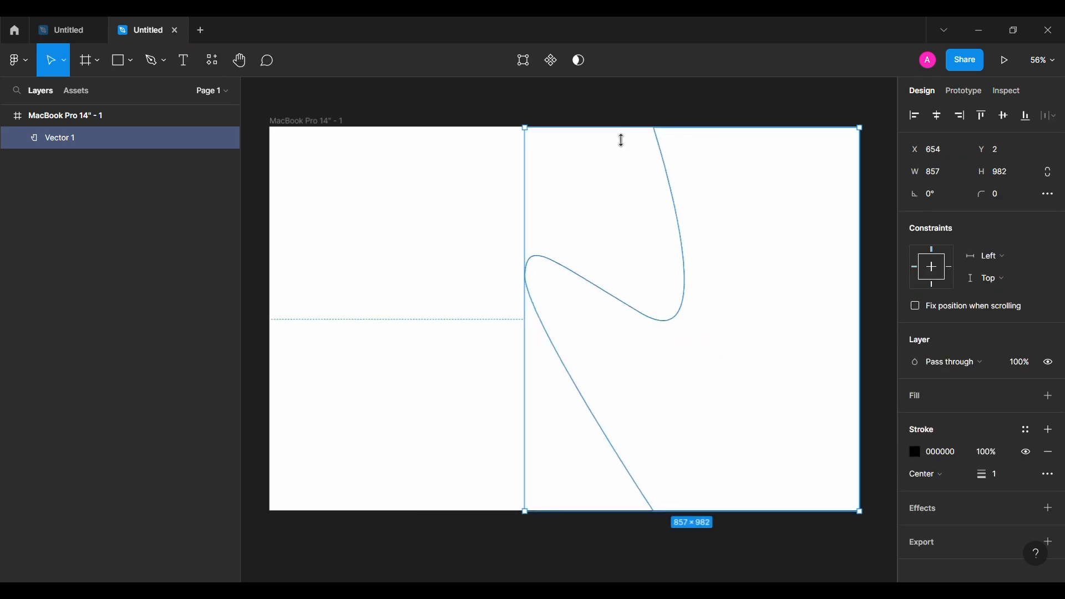
pyautogui.moveTo(622, 140); pyautogui.dragTo(624, 136)
pyautogui.moveTo(611, 523); pyautogui.dragTo(613, 518)
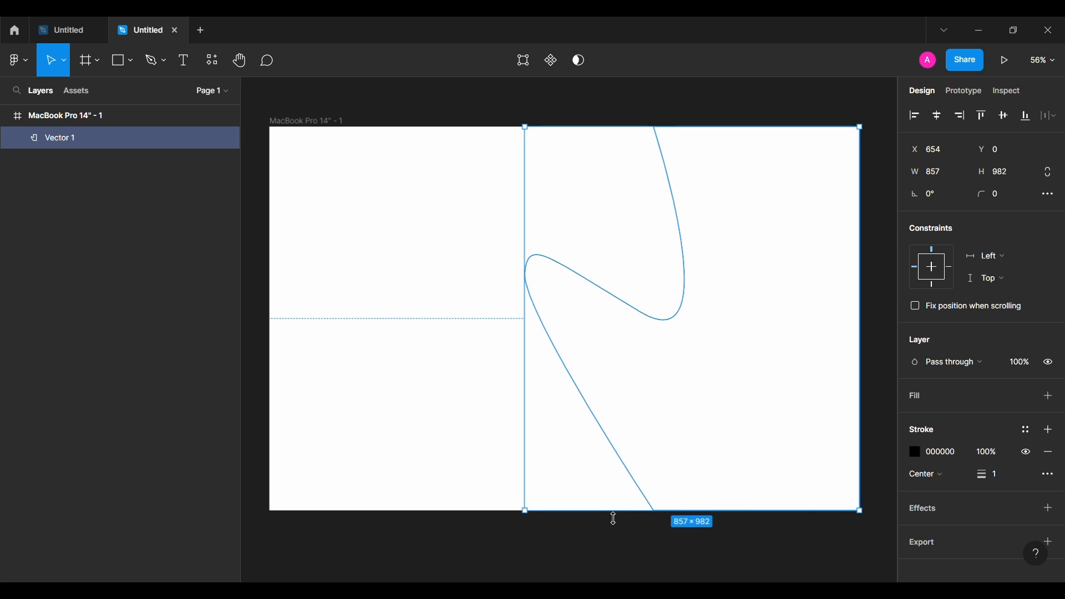
pyautogui.click(862, 314)
pyautogui.click(580, 287)
# - Give the vector shape an E2B05B fill without a stroke and widen it leftward to 951
pyautogui.click(1048, 397)
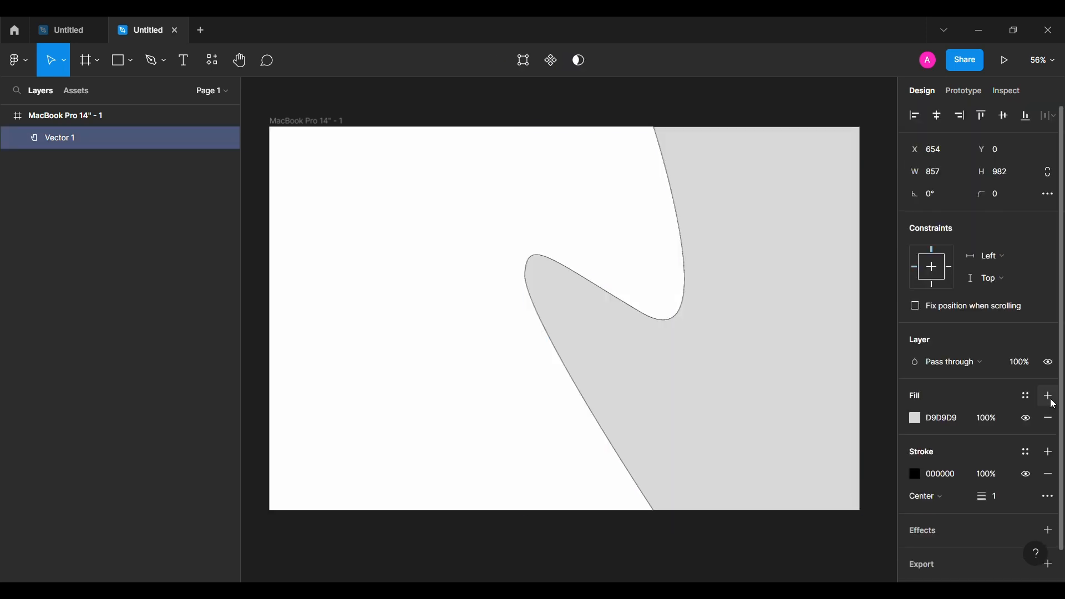
pyautogui.click(1048, 474)
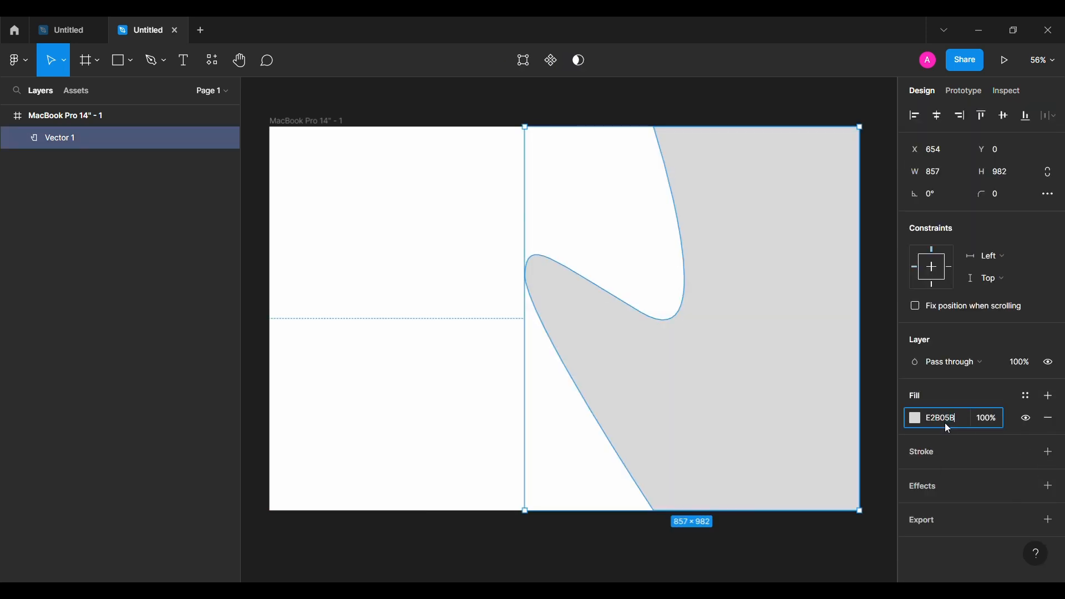
pyautogui.press('Return')
pyautogui.moveTo(536, 318); pyautogui.dragTo(494, 317)
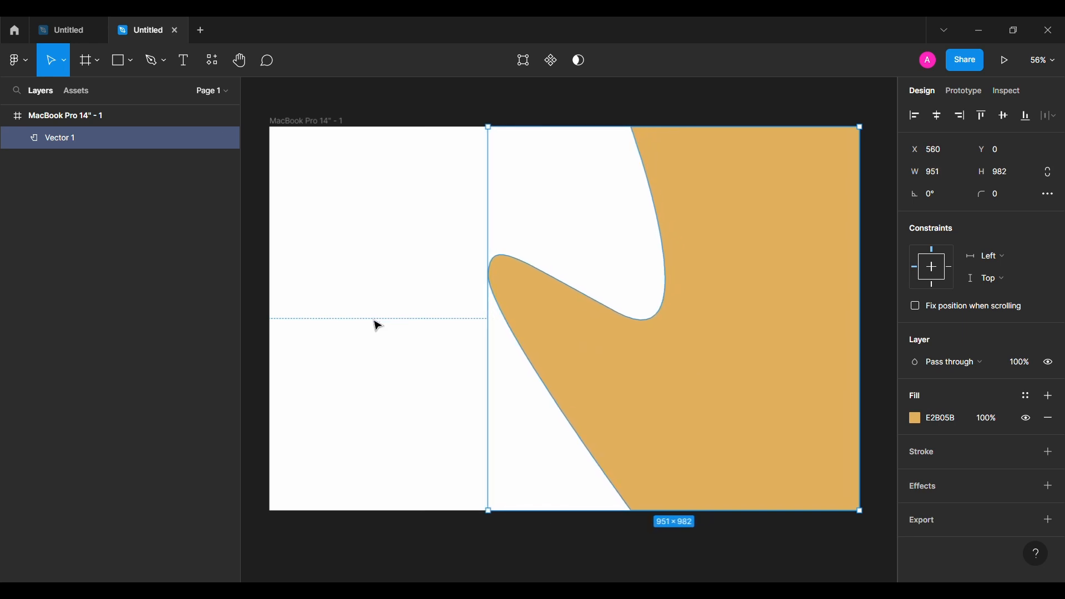
# - Set the MacBook Pro 14" frame's fill color to 0E484F
pyautogui.scroll(-2, 373, 323)
pyautogui.click(373, 323)
pyautogui.click(954, 420)
pyautogui.write('0E484F')
pyautogui.press('Return')
pyautogui.click(810, 409)
pyautogui.hscroll(-1, 810, 409)
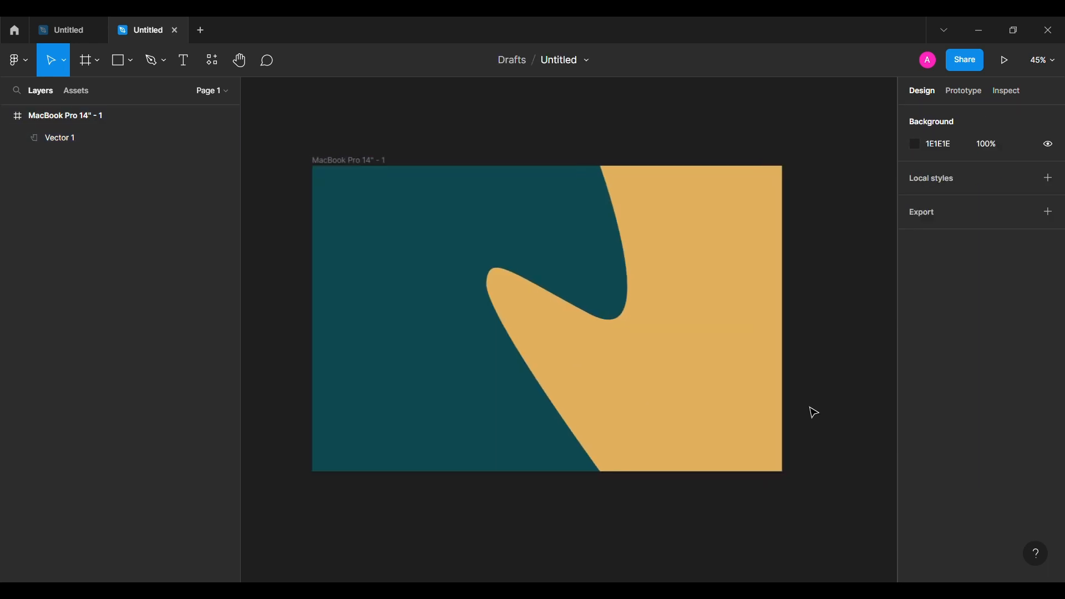
# - Edit the vector shape and move the inner point on the frame's upper edge to X 1102, Y 0
pyautogui.scroll(-2, 810, 411)
pyautogui.hscroll(1, 810, 414)
pyautogui.click(619, 251)
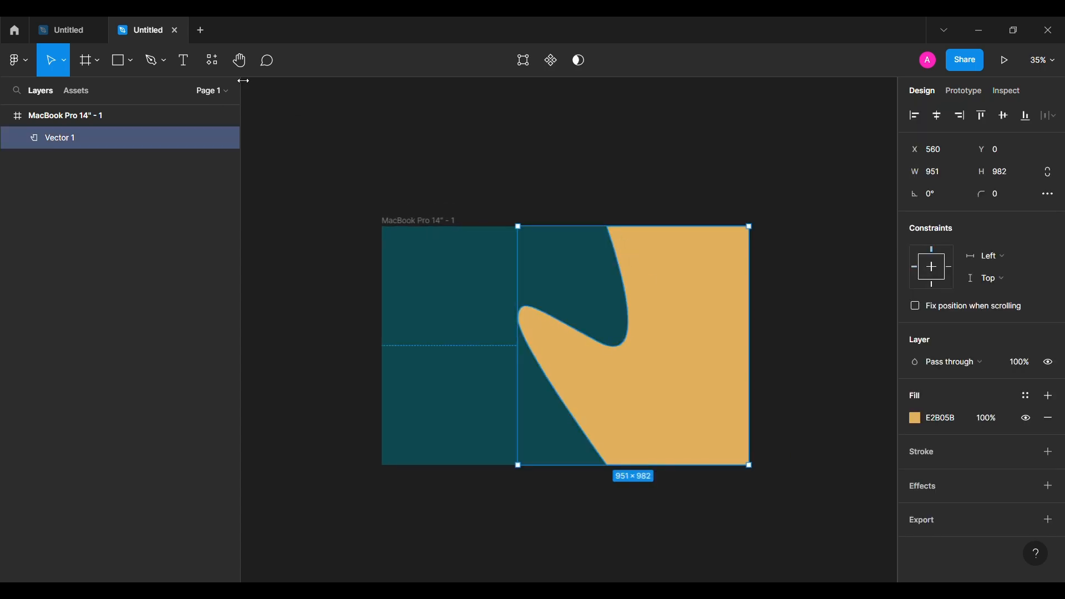
pyautogui.doubleClick(633, 284)
pyautogui.moveTo(607, 226); pyautogui.dragTo(649, 226)
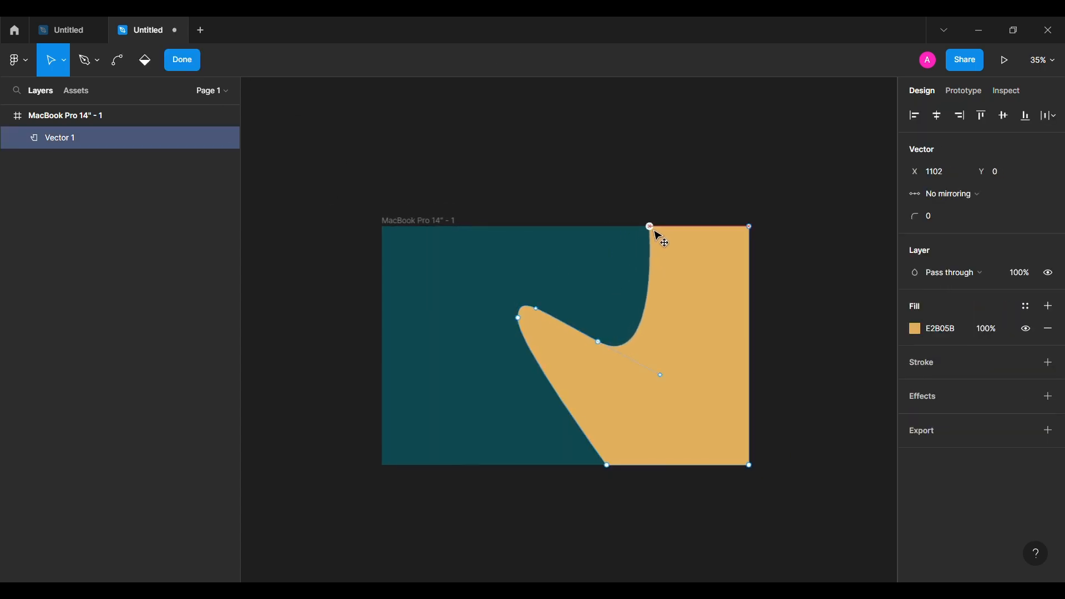
pyautogui.click(194, 62)
pyautogui.click(313, 231)
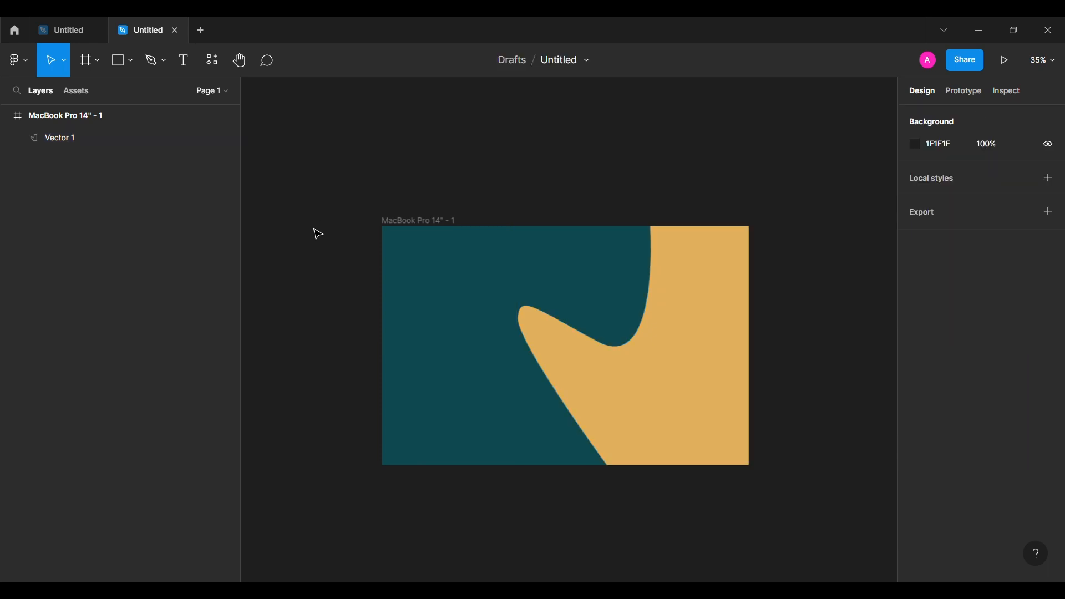
# - Add the text "Men" near the upper edge of the teal area in Bebas Neue, size 32
pyautogui.click(185, 61)
pyautogui.click(470, 254)
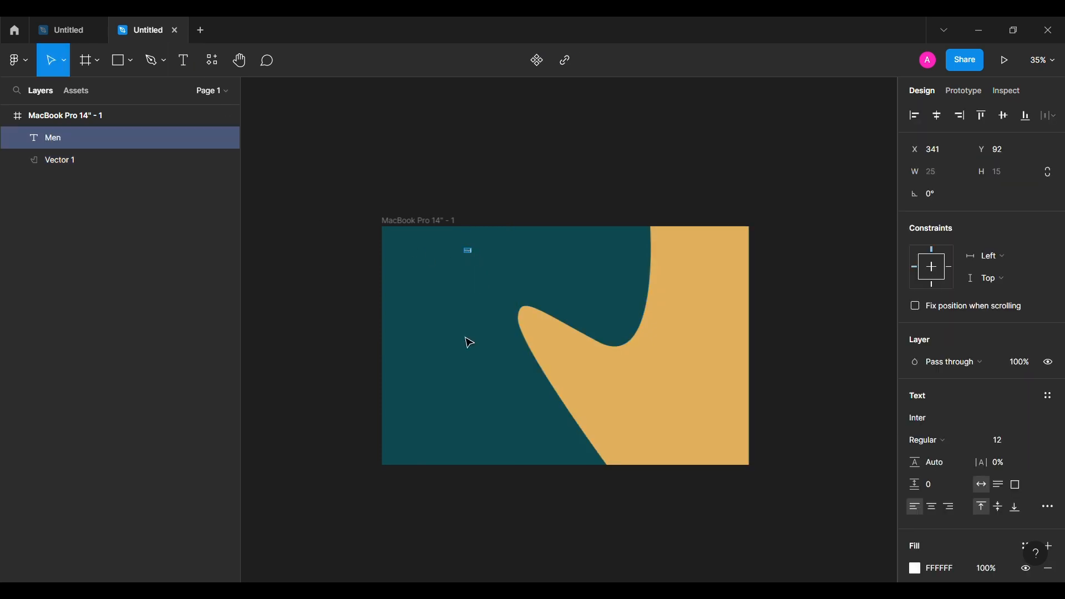
pyautogui.click(953, 425)
pyautogui.write('Beb')
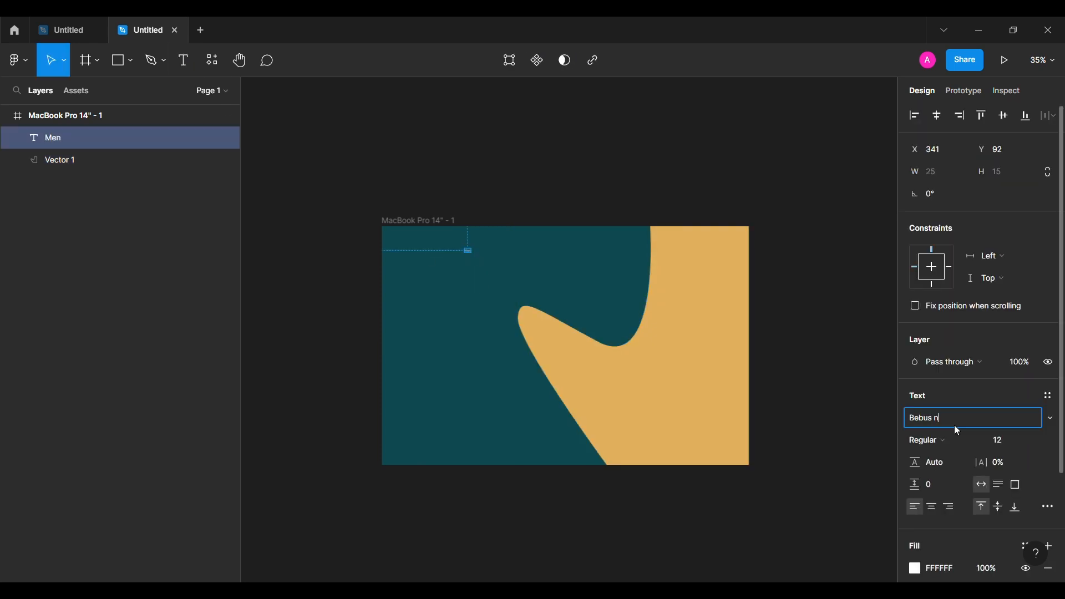
pyautogui.write('us')
pyautogui.press('BackSpace')
pyautogui.press('BackSpace')
pyautogui.press('BackSpace')
pyautogui.press('BackSpace')
pyautogui.write('eba')
pyautogui.press('Return')
# - Wrap the "Men" text in an auto layout frame
pyautogui.scroll(4, 621, 294)
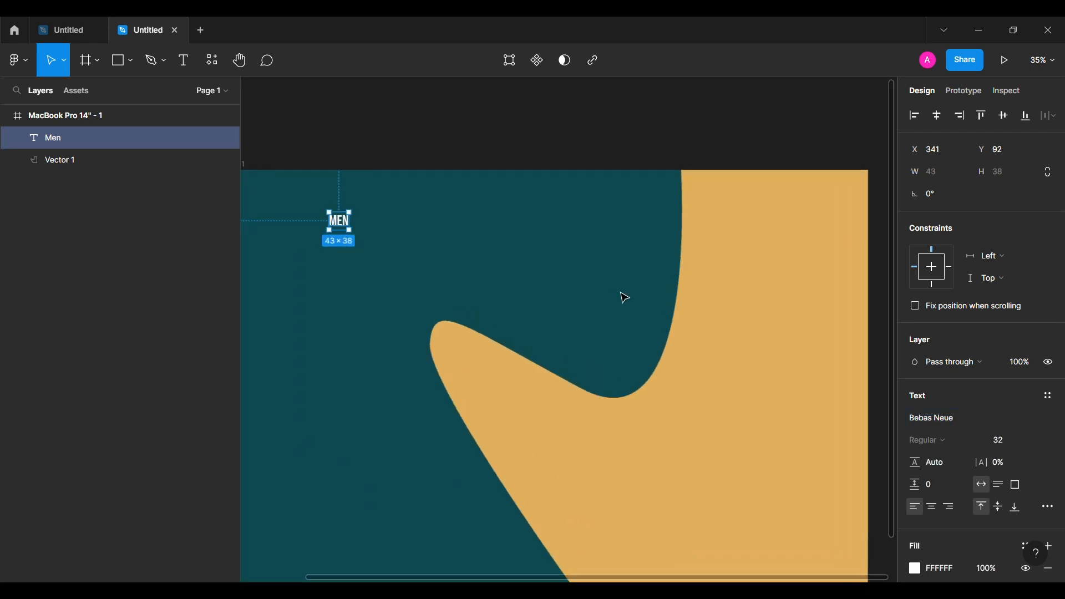
pyautogui.scroll(-1, 621, 293)
pyautogui.hscroll(-1, 621, 294)
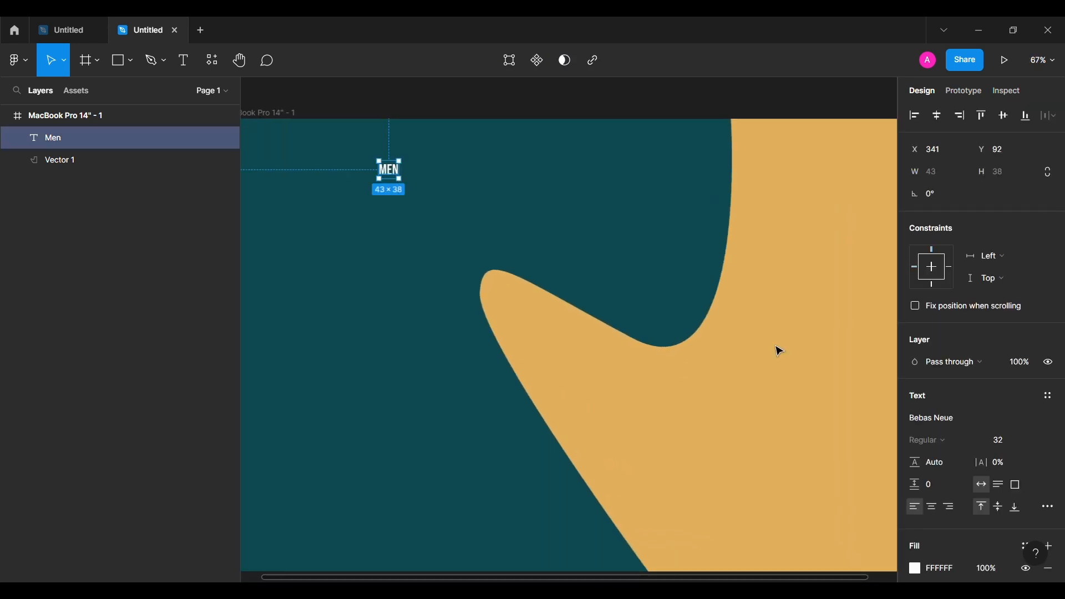
pyautogui.hotkey('shift', 'a')
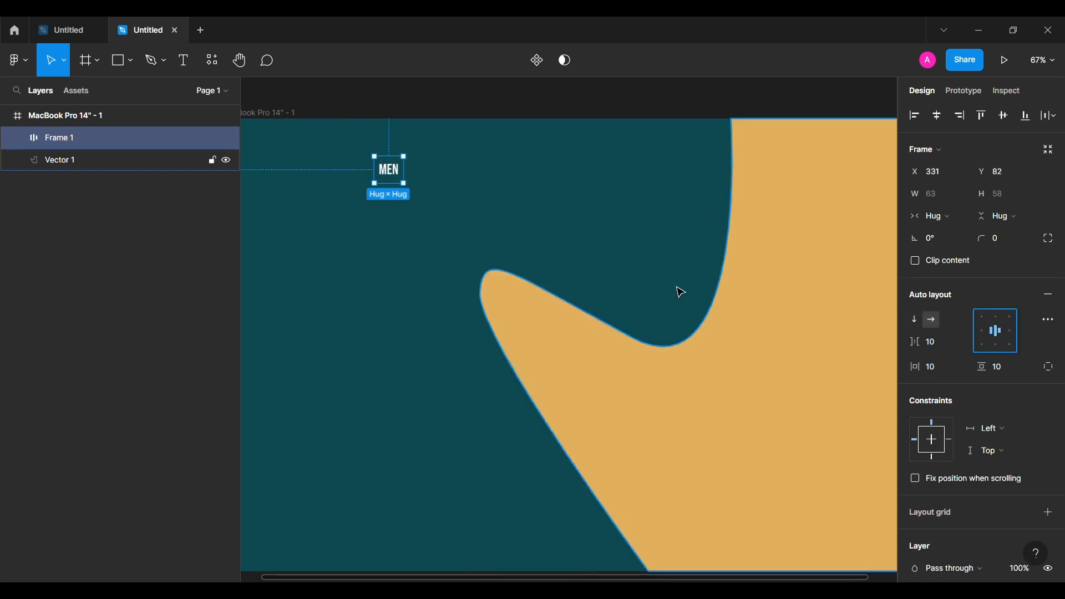
# - Duplicate the menu text in a row beside "Men" to create the items Women, kids, customize and favorites
pyautogui.keyDown('alt'); pyautogui.moveTo(396, 176); pyautogui.dragTo(557, 175); pyautogui.keyUp('alt')
pyautogui.doubleClick(442, 176)
pyautogui.doubleClick(443, 177)
pyautogui.write('Women')
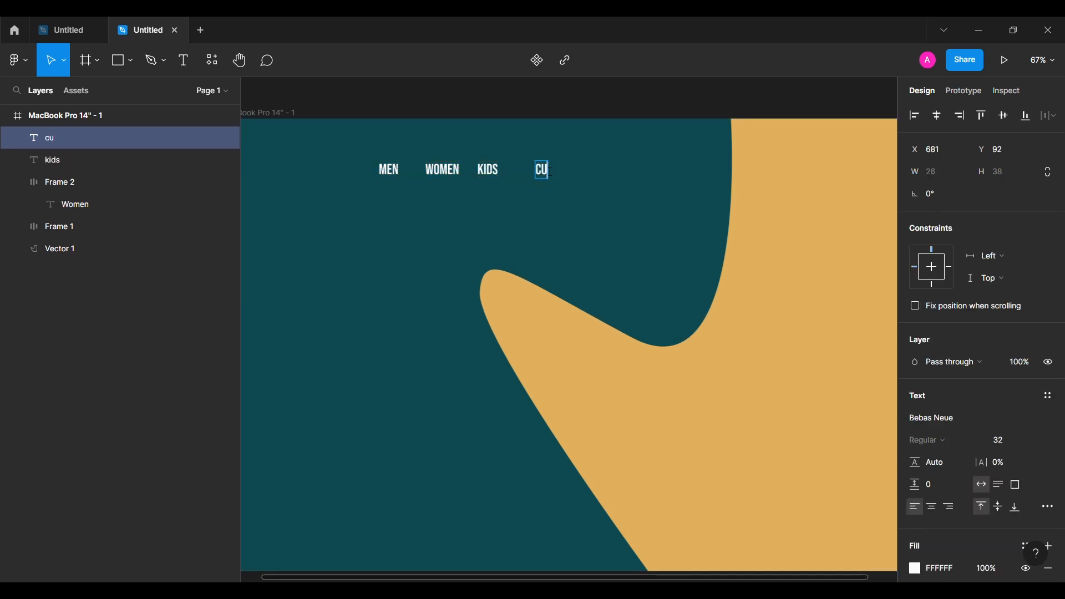
pyautogui.keyDown('alt'); pyautogui.moveTo(565, 180); pyautogui.dragTo(646, 173); pyautogui.keyUp('alt')
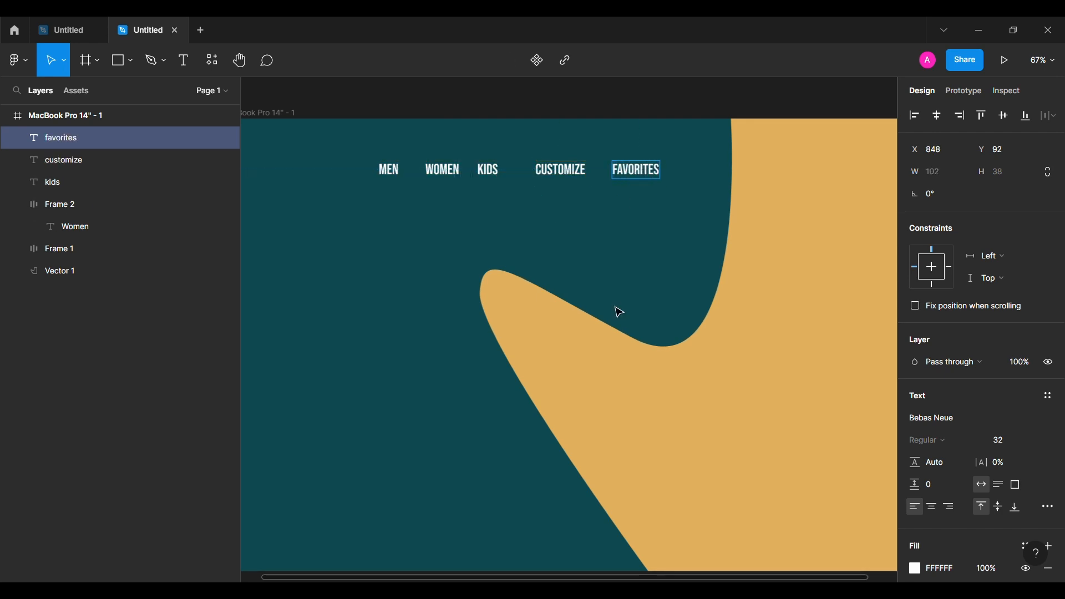
# - Set the text fill opacity of the Women, kids, customize and favorites items to 60%
pyautogui.click(395, 176)
pyautogui.click(442, 172)
pyautogui.scroll(-4, 975, 400)
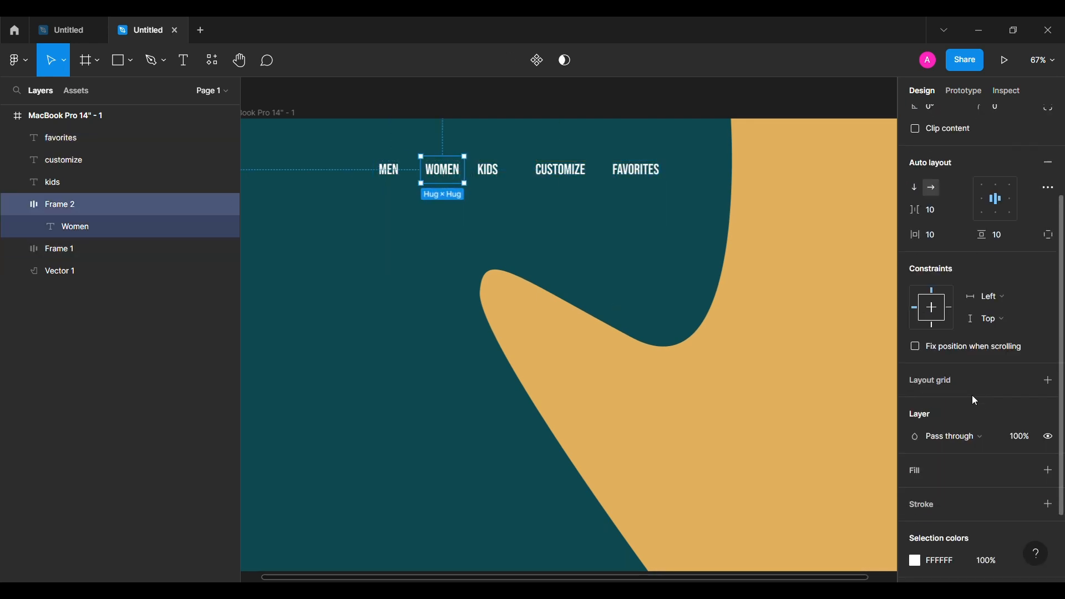
pyautogui.keyDown('shift'); pyautogui.click(489, 176); pyautogui.keyUp('shift')
pyautogui.keyDown('shift'); pyautogui.click(574, 183); pyautogui.keyUp('shift')
pyautogui.keyDown('shift'); pyautogui.click(644, 175); pyautogui.keyUp('shift')
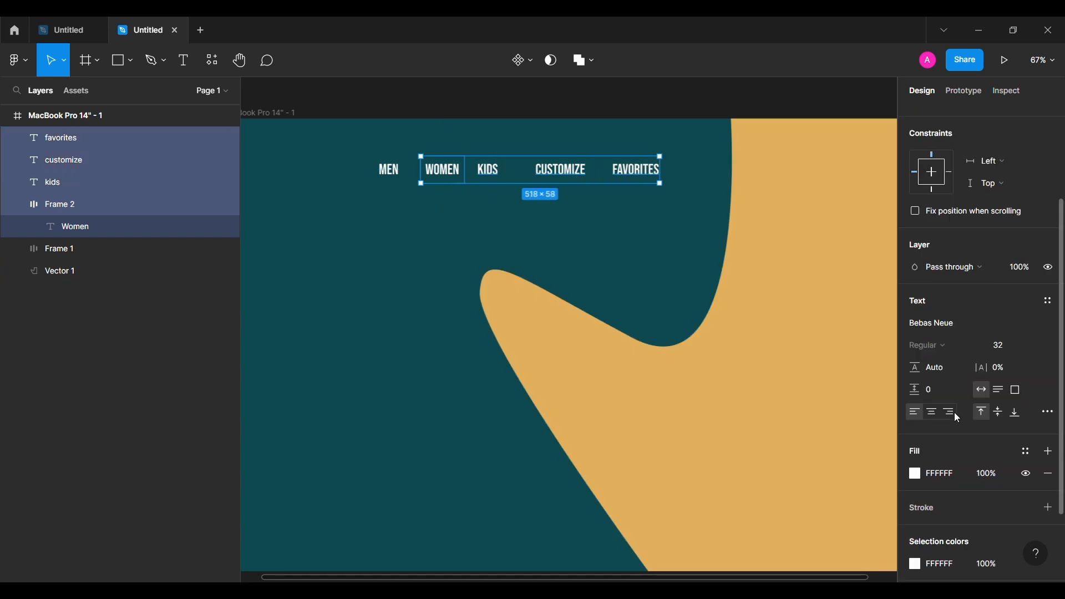
pyautogui.scroll(-3, 994, 486)
pyautogui.write('60')
pyautogui.press('Return')
pyautogui.scroll(-1, 656, 427)
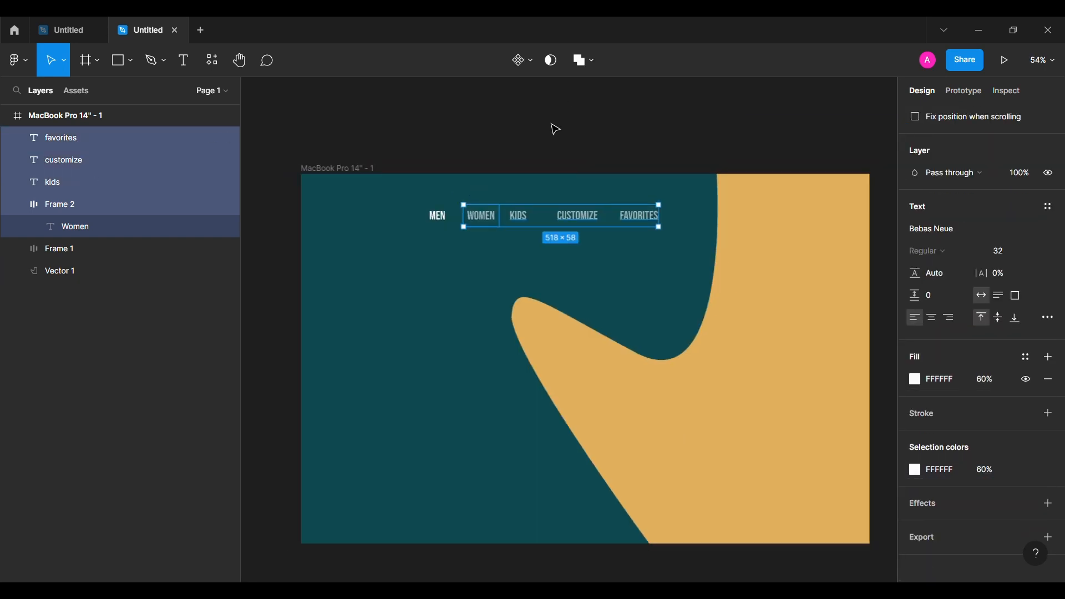
pyautogui.click(552, 126)
# - Wrap the kids, customize and favorites texts each in their own auto layout frame
pyautogui.click(17, 205)
pyautogui.click(78, 185)
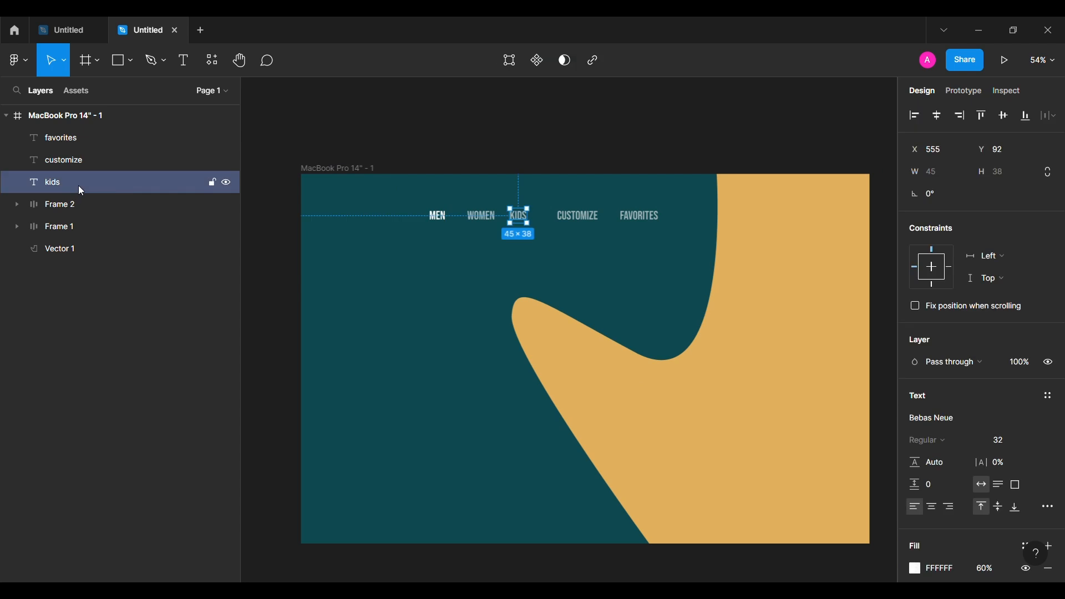
pyautogui.hotkey('shift', 'a')
pyautogui.click(92, 161)
pyautogui.hotkey('shift', 'a')
pyautogui.click(69, 144)
pyautogui.hotkey('shift', 'a')
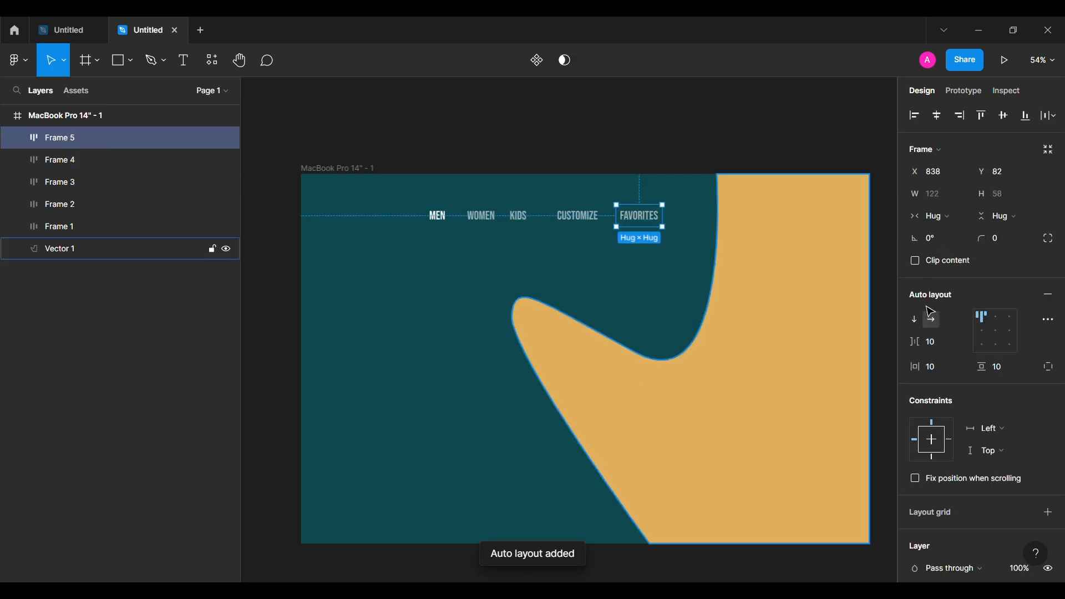
# - Center the content alignment in the auto layout frames of the kids, customize and favorites items
pyautogui.press('Tab')
pyautogui.click(519, 216)
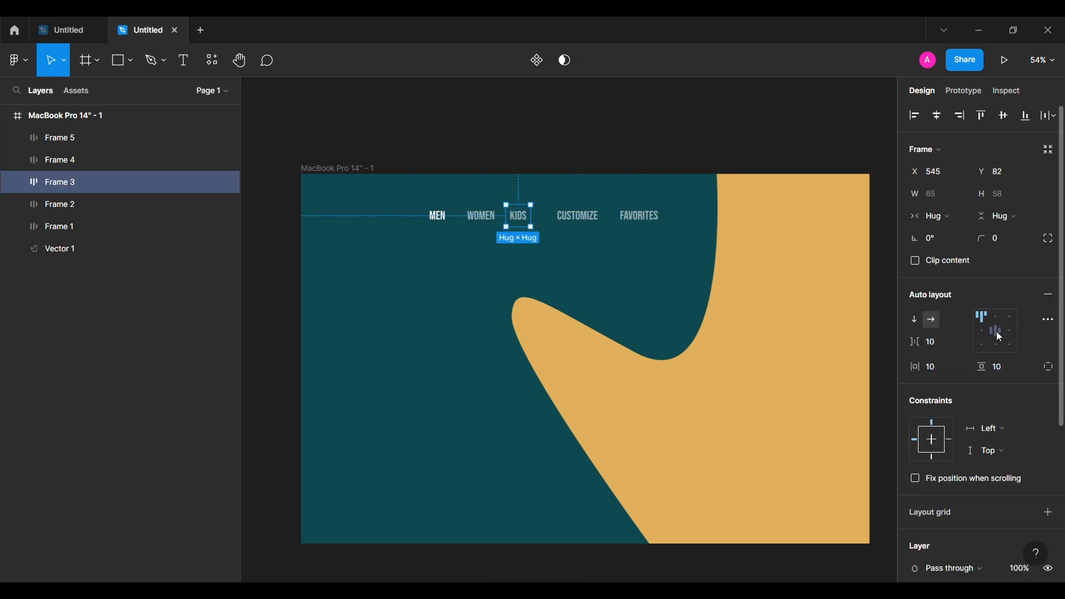
pyautogui.click(481, 216)
# - Space the five menu items evenly 40 apart and move them up to Y 52
pyautogui.click(441, 219)
pyautogui.keyDown('shift'); pyautogui.click(481, 216); pyautogui.keyUp('shift')
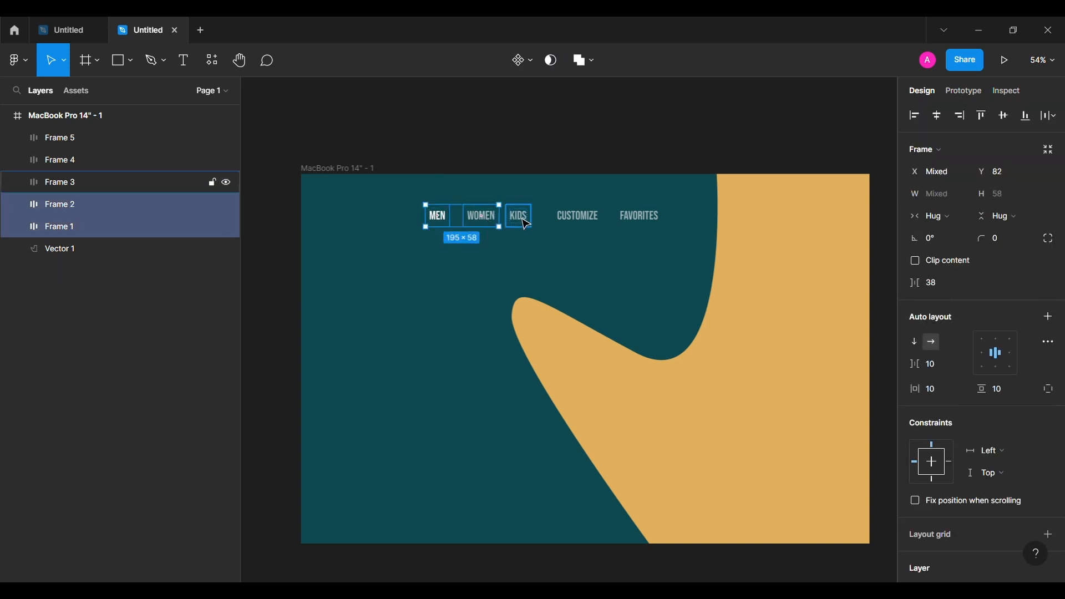
pyautogui.keyDown('shift'); pyautogui.click(518, 216); pyautogui.keyUp('shift')
pyautogui.keyDown('shift'); pyautogui.click(577, 216); pyautogui.keyUp('shift')
pyautogui.keyDown('shift'); pyautogui.click(639, 216); pyautogui.keyUp('shift')
pyautogui.scroll(5, 687, 200)
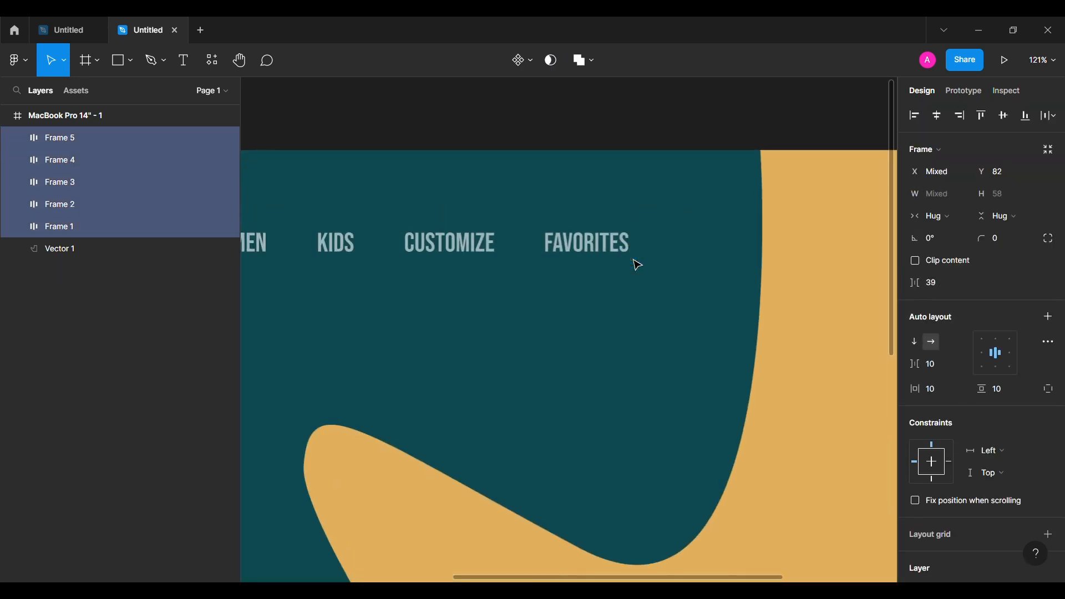
pyautogui.scroll(-4, 727, 279)
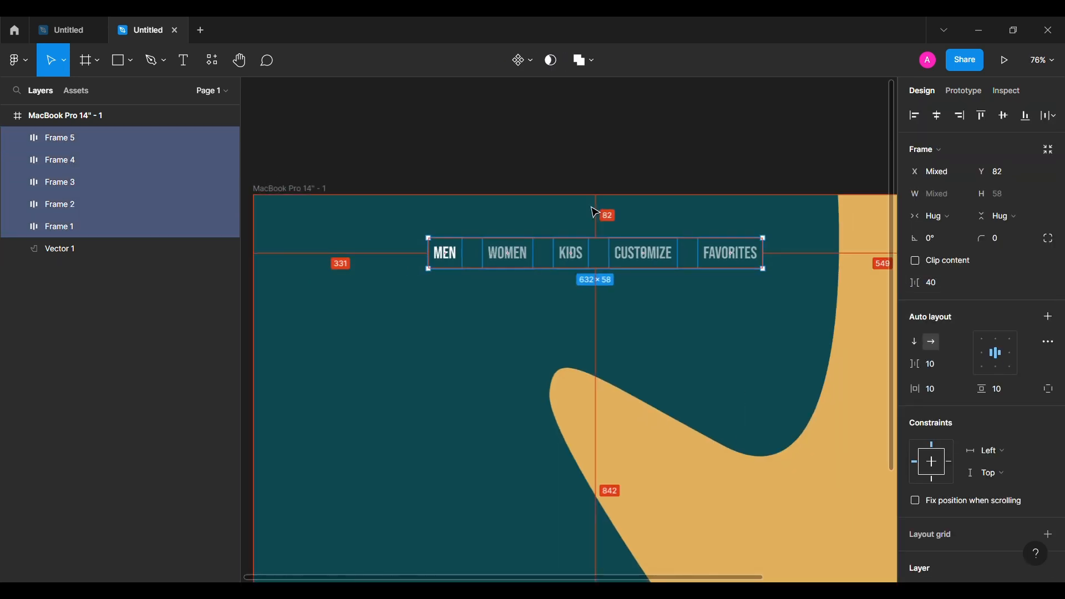
pyautogui.hotkey('alt', 'shift', 'Up')
pyautogui.hotkey('alt', 'shift', 'Up')
pyautogui.hotkey('alt', 'shift', 'Up')
pyautogui.hscroll(1, 534, 224)
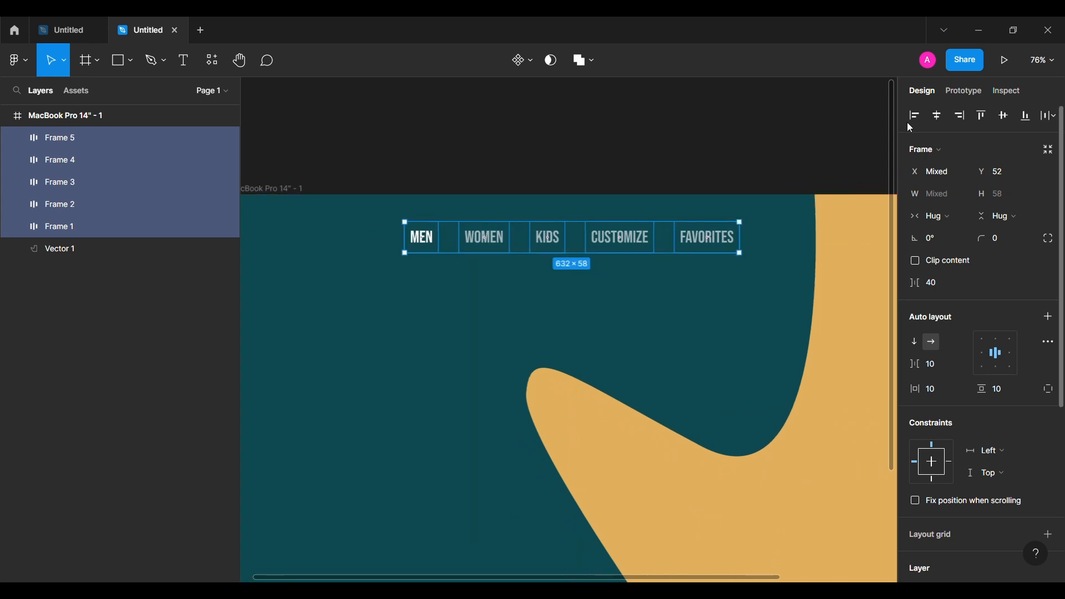
# - Group the five menu items and center the group horizontally in the frame
pyautogui.hotkey('ctrl', 'g')
pyautogui.click(944, 116)
pyautogui.scroll(-4, 625, 134)
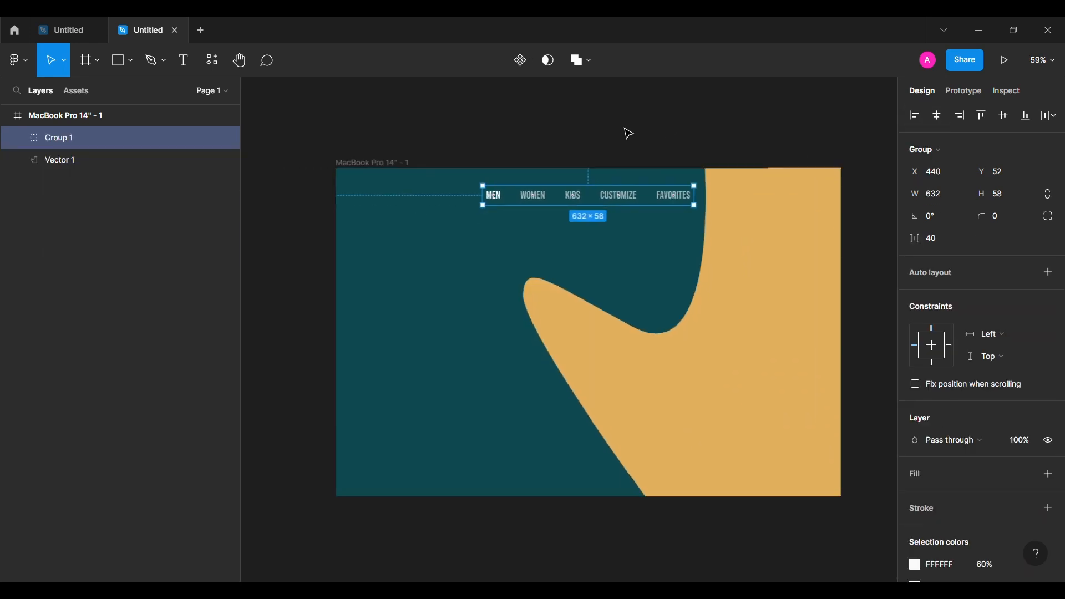
# - Paste the Shopping Cart icon into the frame and place it in the teal area below Favorites
pyautogui.click(501, 283)
pyautogui.hotkey('ctrl', 'v')
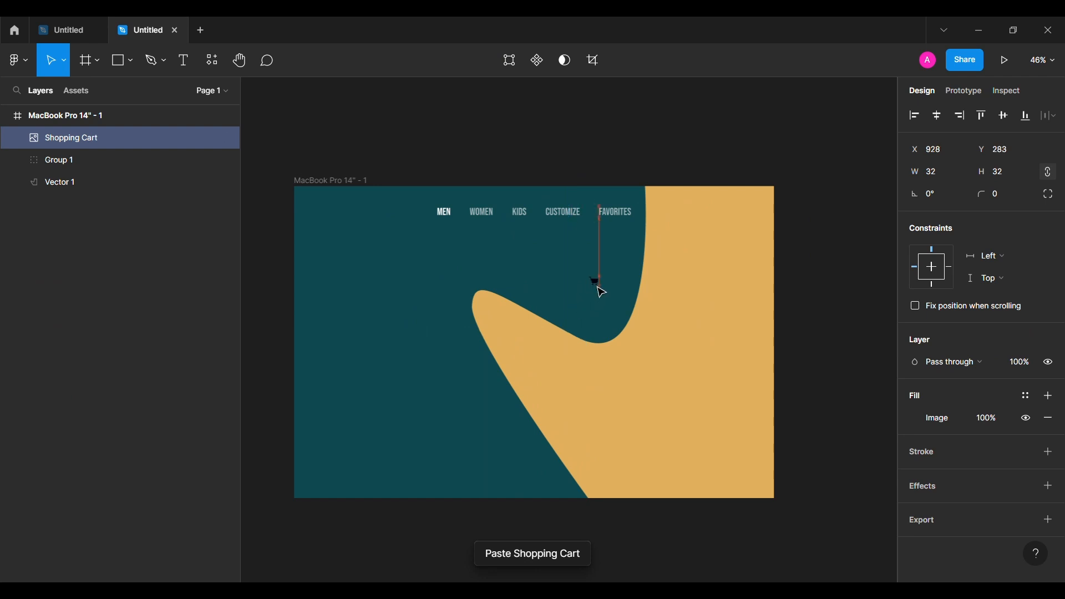
pyautogui.moveTo(597, 287); pyautogui.dragTo(599, 286)
# - Add a rectangle beside the cart icon and size it to 60 × 60
pyautogui.click(118, 66)
pyautogui.click(544, 264)
pyautogui.click(938, 175)
pyautogui.write('60')
pyautogui.press('Return')
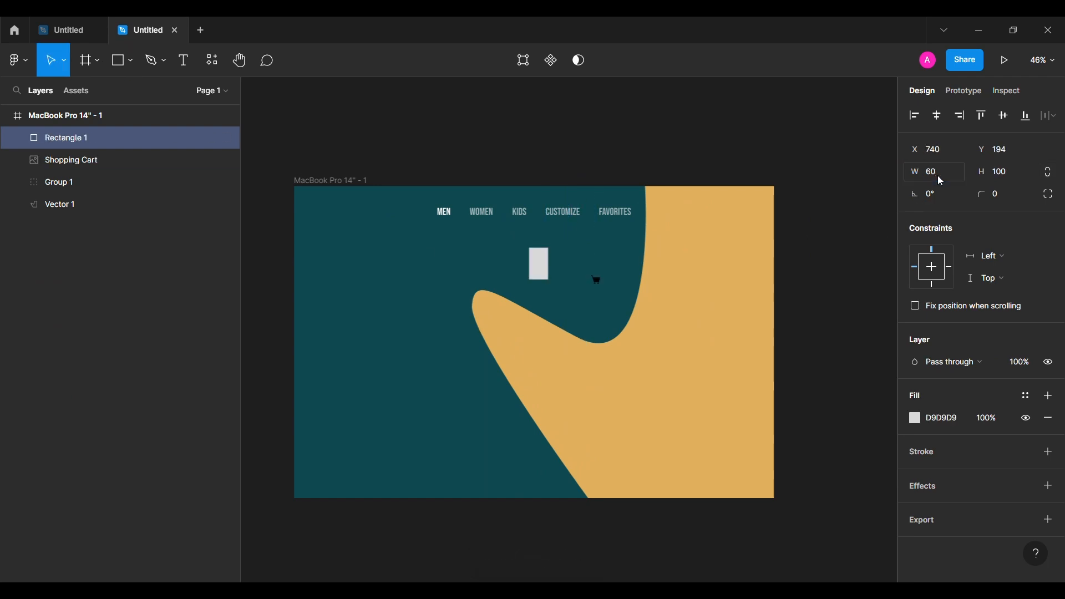
pyautogui.write('60')
pyautogui.press('Return')
# - Place the square centered over the cart icon and group the two under the name Cart
pyautogui.moveTo(546, 269); pyautogui.dragTo(604, 291)
pyautogui.keyDown('shift'); pyautogui.click(103, 156); pyautogui.keyUp('shift')
pyautogui.hotkey('ctrl', 'g')
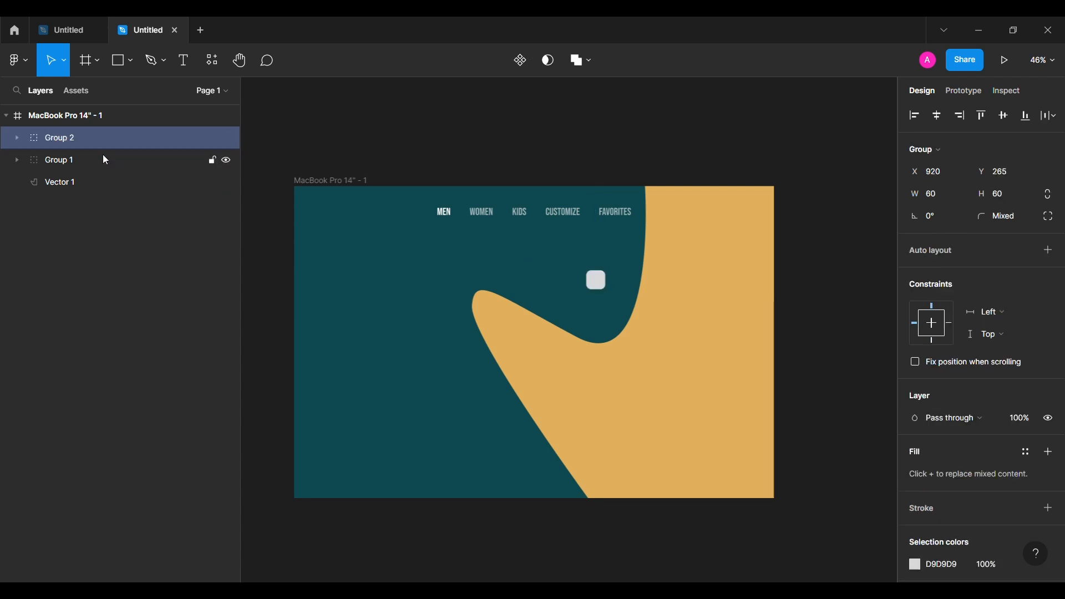
pyautogui.doubleClick(77, 141)
pyautogui.write('Cart')
pyautogui.press('Return')
# - Bring the Shopping Cart icon in front of its square and move the Cart group to X 1374, Y 52
pyautogui.click(17, 138)
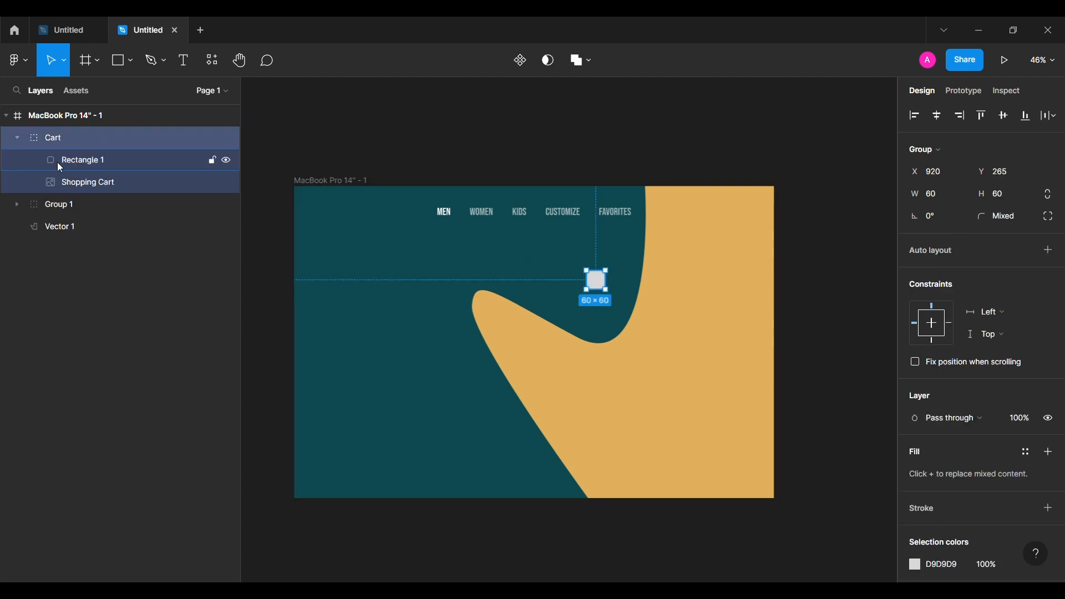
pyautogui.moveTo(67, 181); pyautogui.dragTo(71, 152)
pyautogui.click(55, 139)
pyautogui.moveTo(598, 280); pyautogui.dragTo(741, 213)
pyautogui.press('alt')
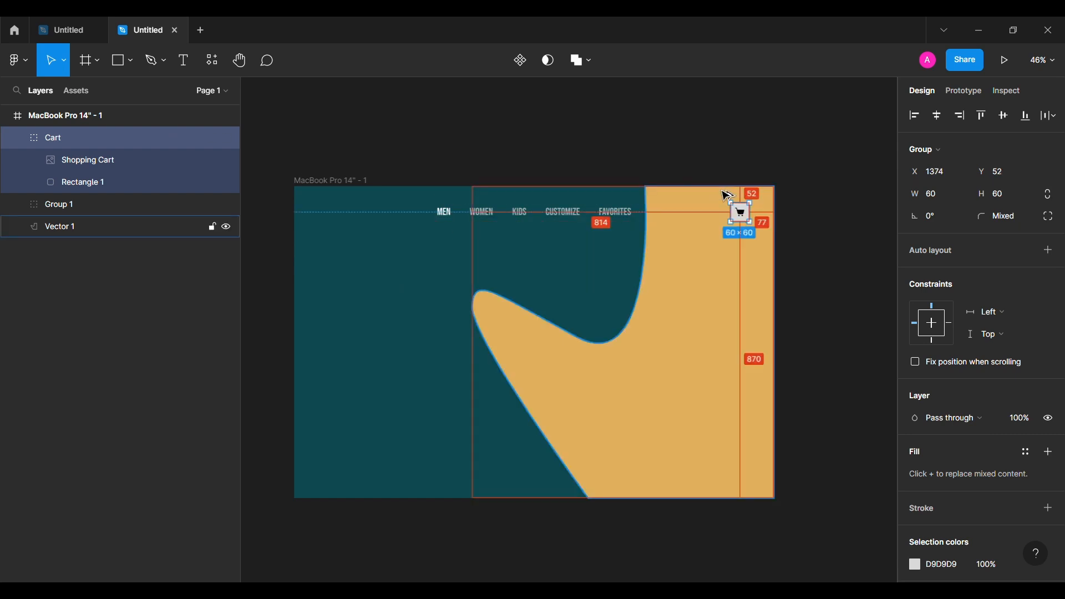
# - Reposition the Cart group horizontally near the frame's right edge at X 1371
pyautogui.hotkey('shift', 'Right')
pyautogui.hotkey('shift', 'Right')
pyautogui.hotkey('shift', 'Right')
pyautogui.hotkey('shift', 'Right')
pyautogui.press('Right')
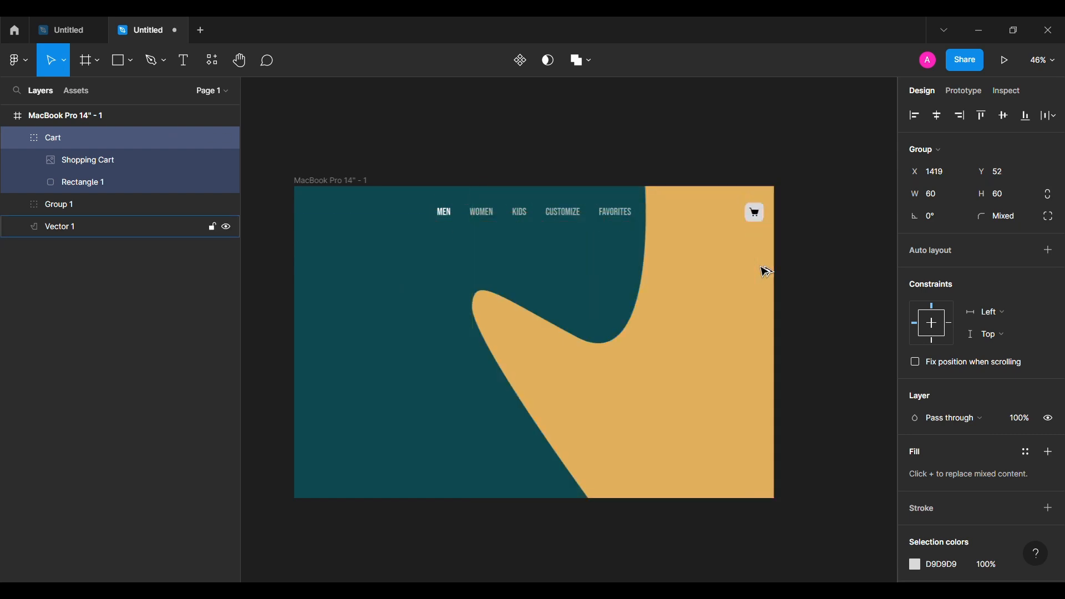
pyautogui.press('alt')
pyautogui.hotkey('shift', 'Left')
pyautogui.hotkey('shift', 'Left')
pyautogui.hotkey('shift', 'Left')
pyautogui.hotkey('shift', 'Left')
pyautogui.hotkey('shift', 'Left')
pyautogui.press('Right')
pyautogui.press('Right')
pyautogui.press('Right')
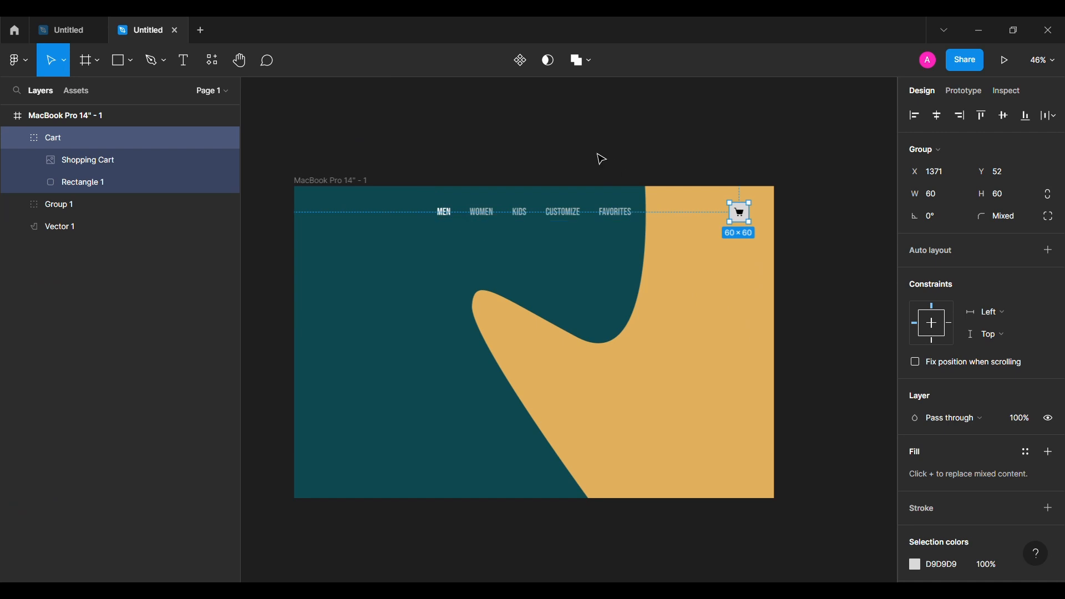
pyautogui.click(598, 154)
# - Change the fill of the square behind the cart icon to white
pyautogui.hscroll(-1, 597, 154)
pyautogui.doubleClick(777, 218)
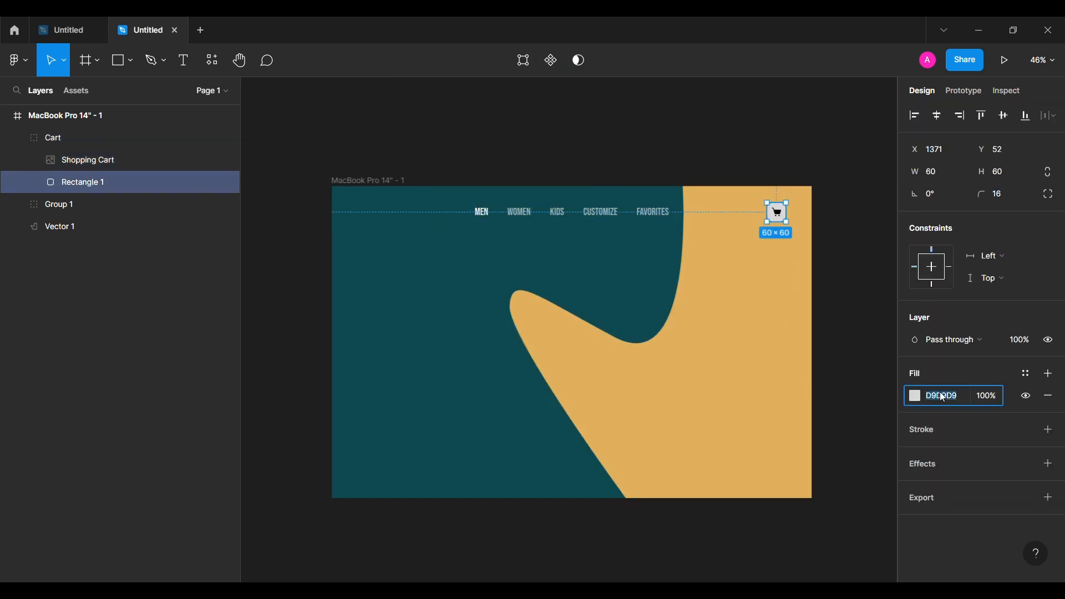
pyautogui.click(779, 129)
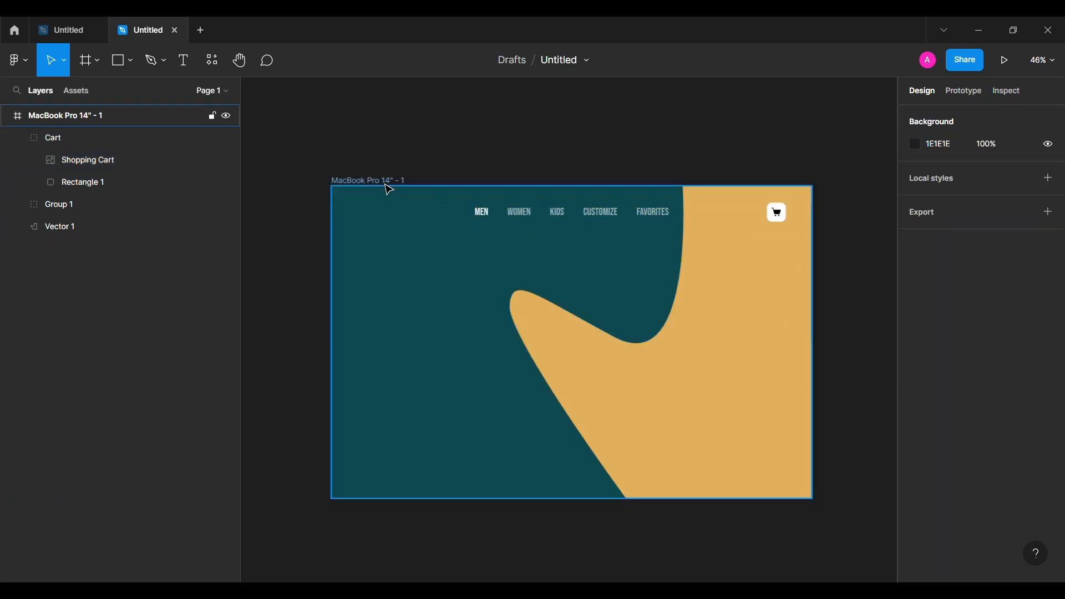
# - Paste the white Nike logo near the frame's upper-left corner and align its vertical center with the menu and the Cart group
pyautogui.hotkey('ctrl', 'v')
pyautogui.moveTo(399, 221); pyautogui.dragTo(352, 250)
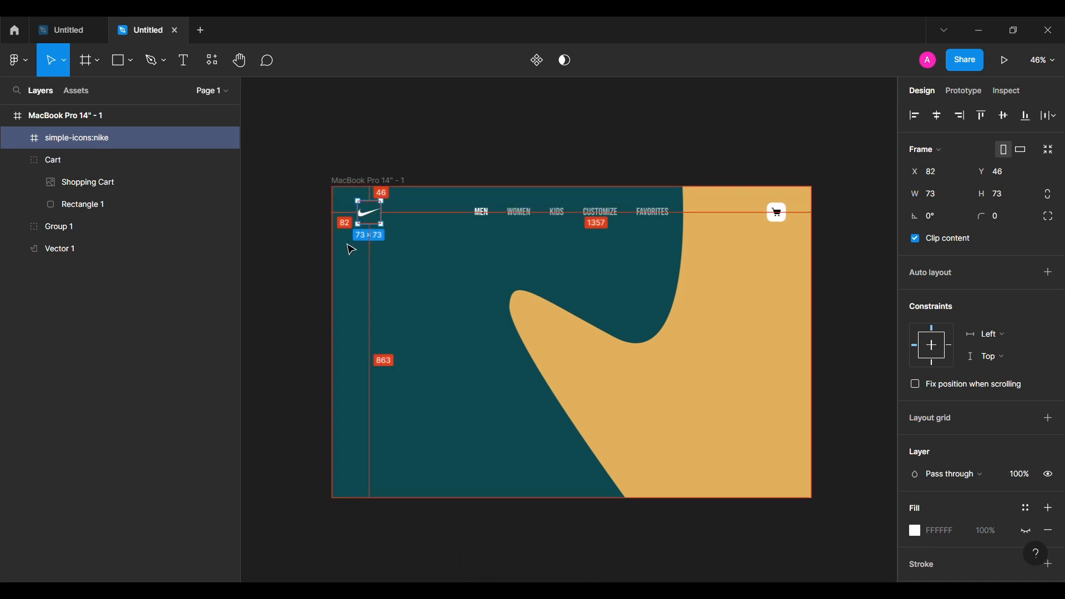
pyautogui.keyDown('shift'); pyautogui.click(139, 226); pyautogui.keyUp('shift')
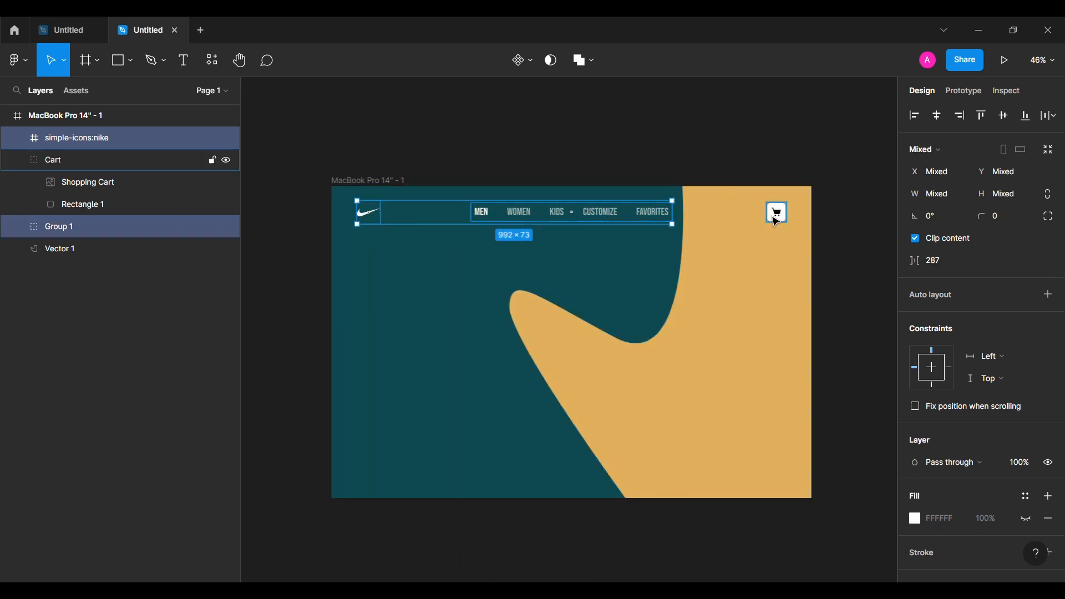
pyautogui.keyDown('shift'); pyautogui.click(138, 160); pyautogui.keyUp('shift')
pyautogui.click(1004, 116)
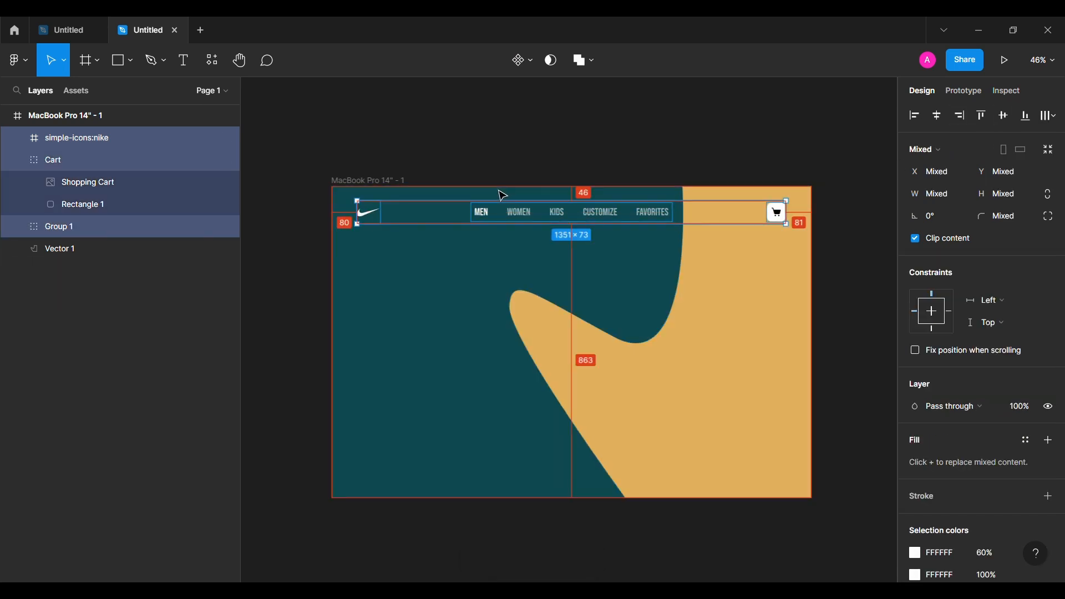
# - Move the logo, menu and Cart group up together to 40 px below the frame's top edge
pyautogui.press('Up')
pyautogui.press('Up')
pyautogui.press('Up')
pyautogui.press('Up')
pyautogui.press('Up')
pyautogui.press('Up')
pyautogui.press('Up')
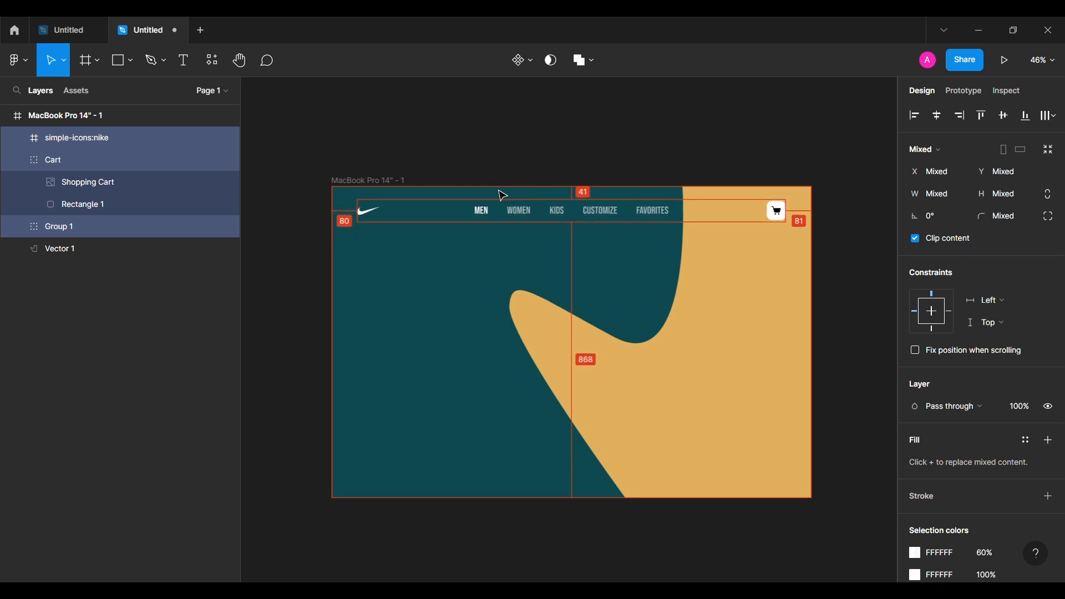
pyautogui.click(407, 142)
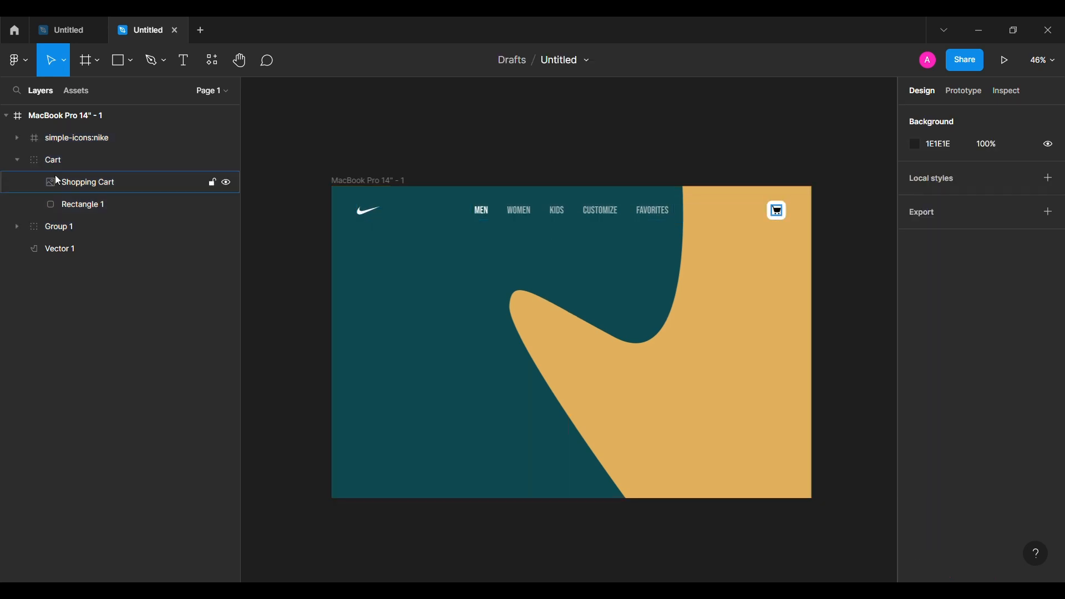
pyautogui.click(17, 161)
# - Paste the black Logo_NIKE image into the frame and set its width to 900 with proportions kept
pyautogui.scroll(-1, 379, 233)
pyautogui.click(398, 171)
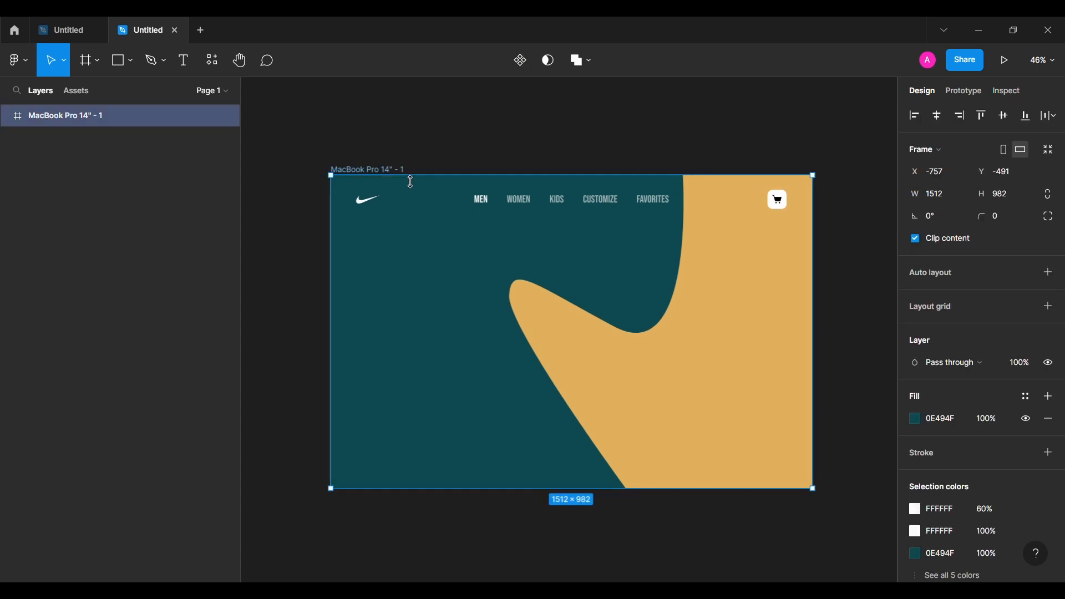
pyautogui.hotkey('ctrl', 'v')
pyautogui.moveTo(359, 186); pyautogui.dragTo(503, 355)
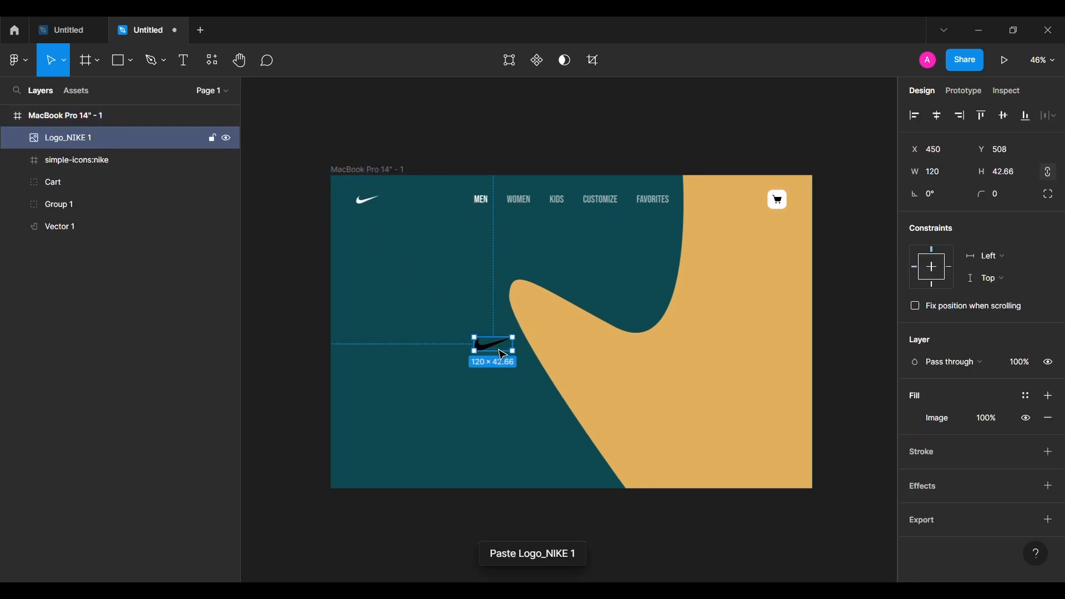
pyautogui.click(958, 172)
pyautogui.write('900')
pyautogui.press('Return')
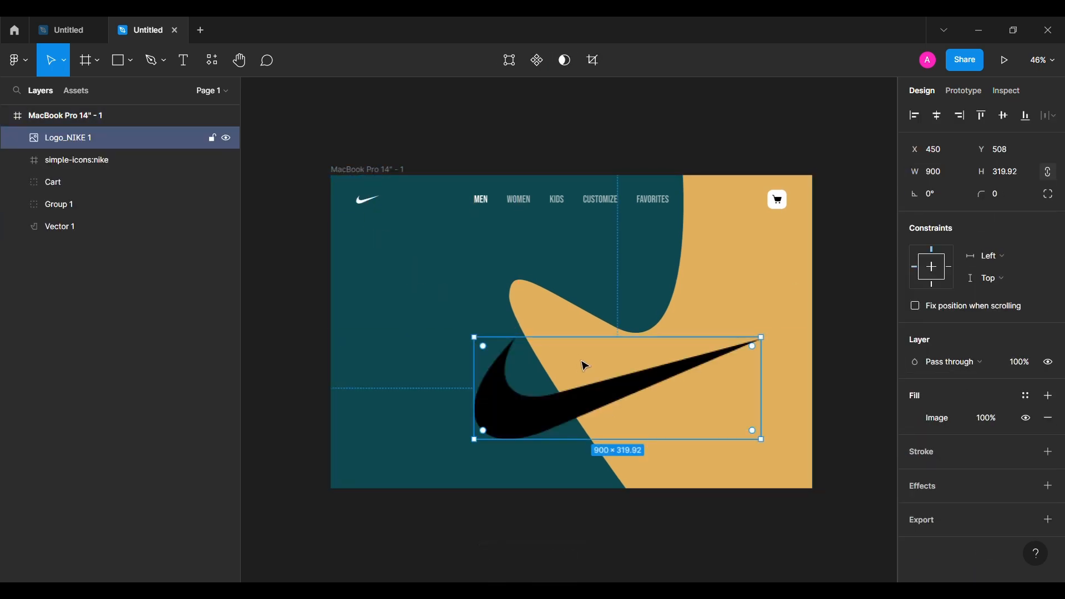
# - Move the large black swoosh toward the middle of the frame and rotate it to 6°
pyautogui.moveTo(624, 397); pyautogui.dragTo(575, 345)
pyautogui.write('6')
pyautogui.press('Return')
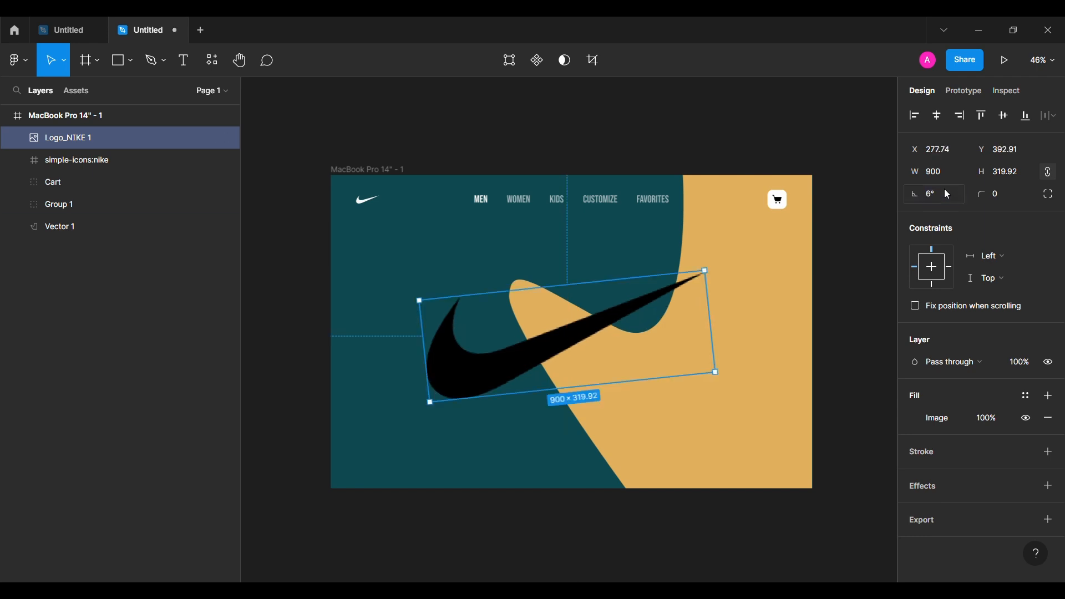
# - Set the large swoosh's fill opacity to 20% and layer opacity to 50%, and stack it directly above Vector 1
pyautogui.write('20')
pyautogui.press('Return')
pyautogui.click(1022, 361)
pyautogui.write('50')
pyautogui.press('Return')
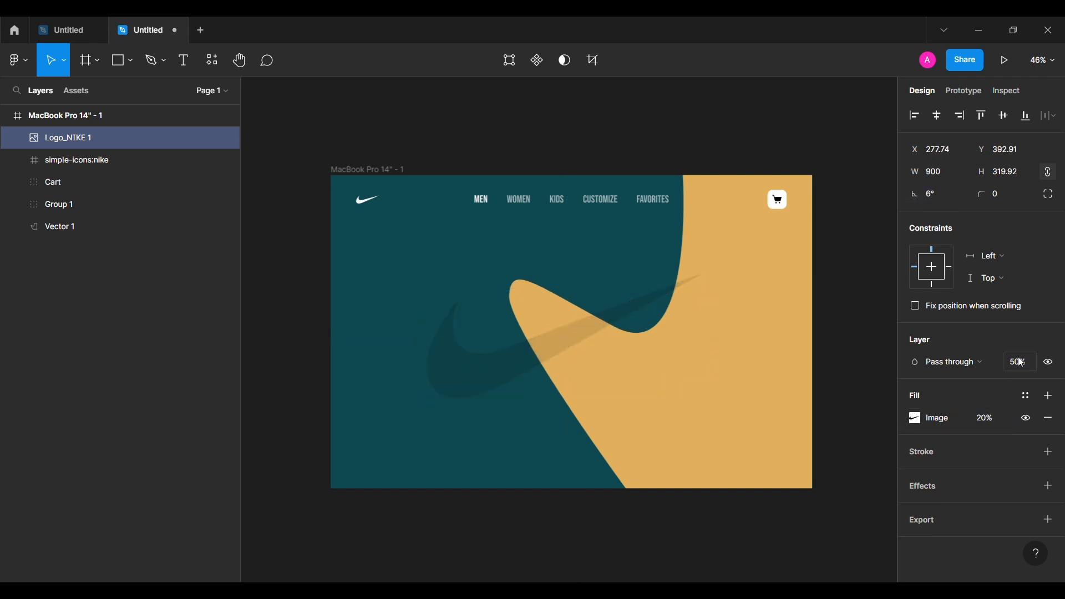
pyautogui.moveTo(113, 138); pyautogui.dragTo(111, 222)
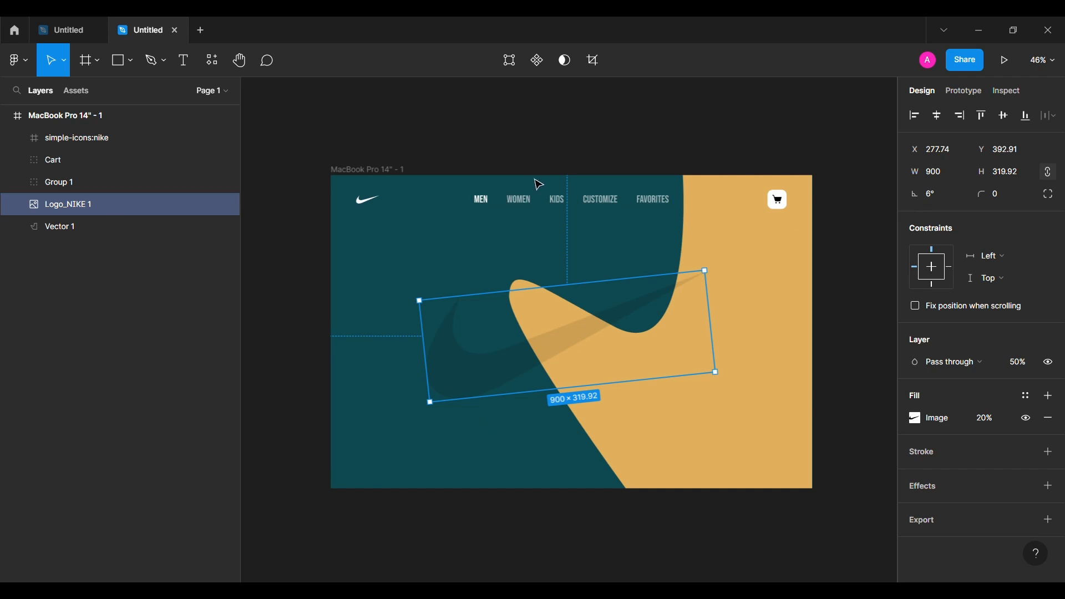
# - Center the large swoosh horizontally in the frame at Y 318.91 and lock its layer
pyautogui.hotkey('shift', 'Up')
pyautogui.hotkey('shift', 'Up')
pyautogui.hotkey('shift', 'Up')
pyautogui.hotkey('shift', 'Up')
pyautogui.hotkey('shift', 'Up')
pyautogui.hotkey('shift', 'Up')
pyautogui.hotkey('shift', 'Up')
pyautogui.hotkey('shift', 'Up')
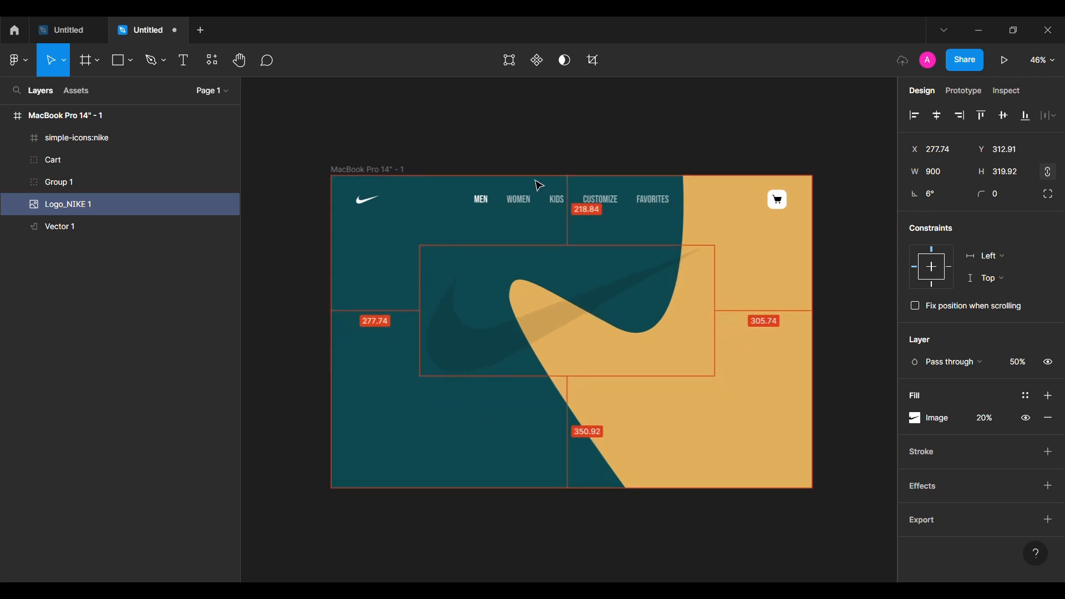
pyautogui.press('Down')
pyautogui.press('Down')
pyautogui.press('Down')
pyautogui.press('Down')
pyautogui.press('Down')
pyautogui.press('Down')
pyautogui.press('Down')
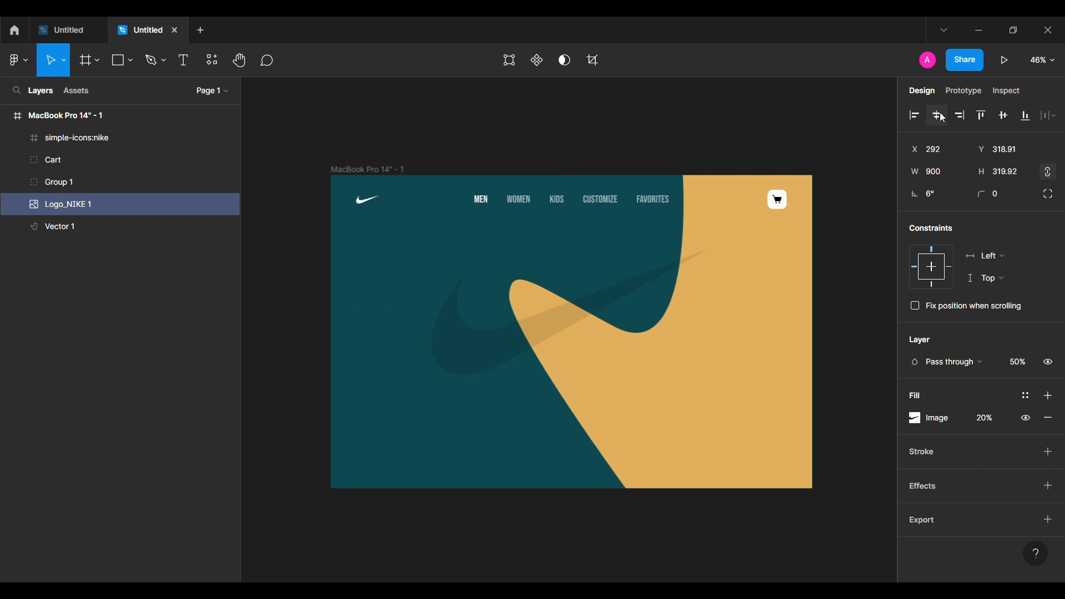
pyautogui.moveTo(467, 272); pyautogui.dragTo(471, 272)
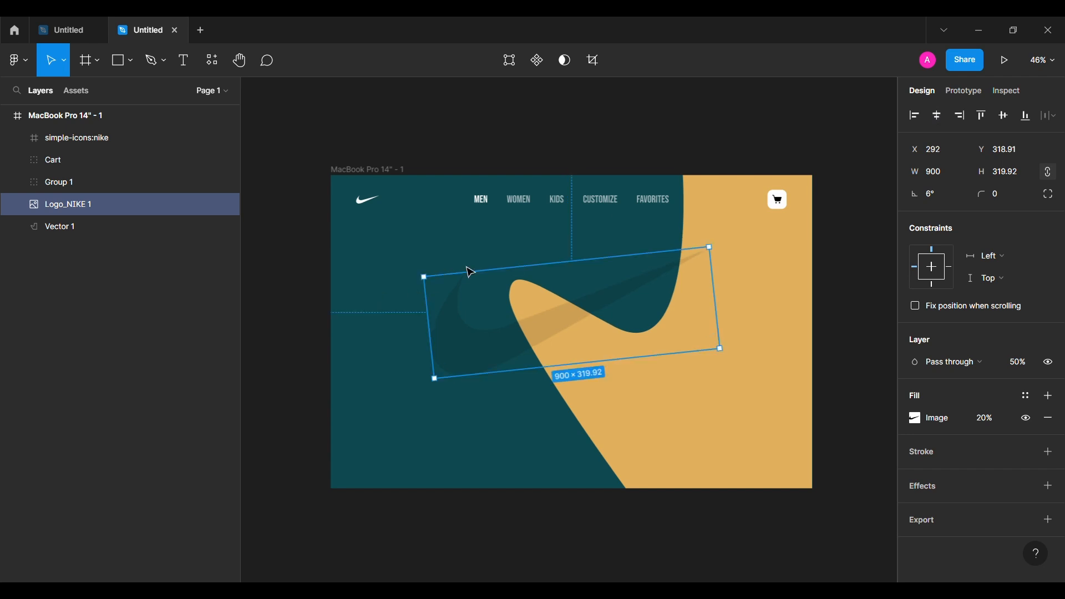
pyautogui.hotkey('ctrl', 'shift', 'l')
pyautogui.click(304, 307)
# - Import the dots and dots2 SVG patterns, placing dots in the teal area and dots2 in the yellow area
pyautogui.hotkey('ctrl', 'shift', 'k')
pyautogui.click(797, 453)
pyautogui.click(395, 361)
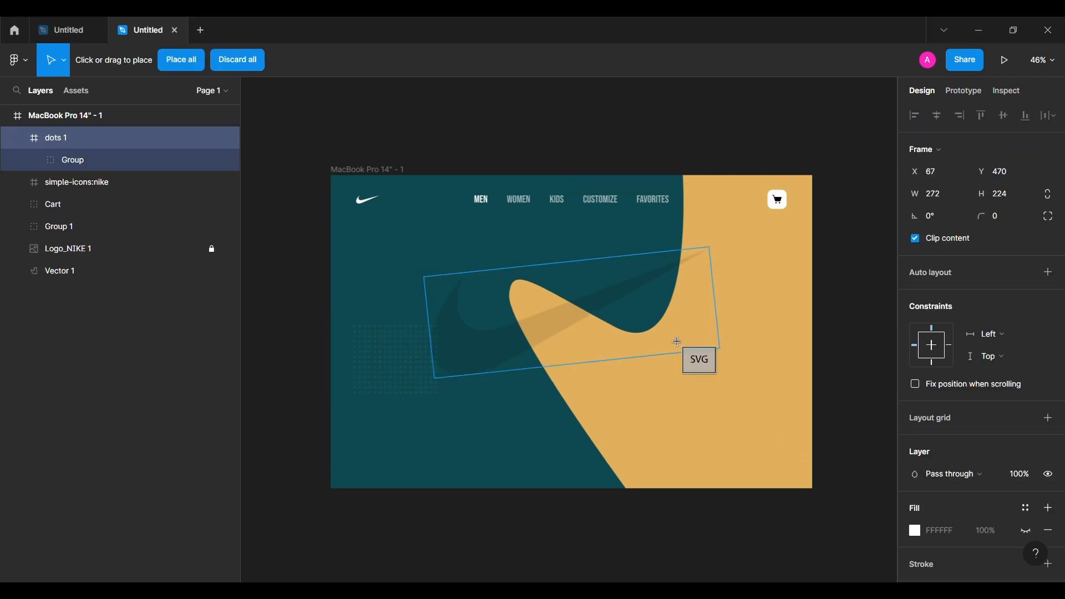
pyautogui.click(749, 292)
pyautogui.click(690, 466)
pyautogui.click(14, 181)
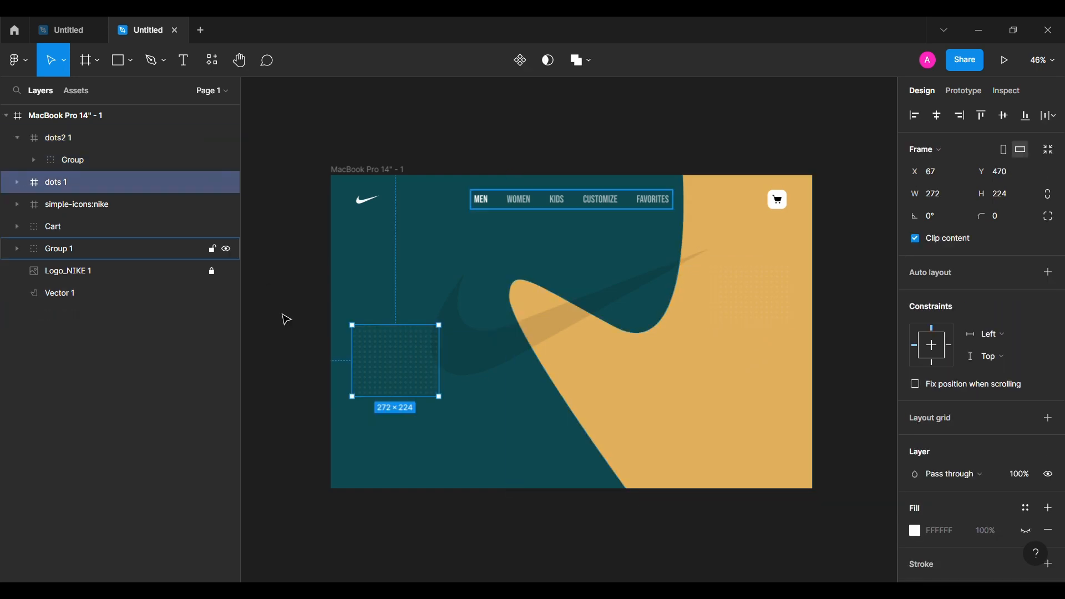
# - Move the teal area's dots pattern up to Y 240, close to the frame's left edge
pyautogui.moveTo(386, 358); pyautogui.dragTo(383, 284)
pyautogui.hotkey('shift', 'Down')
pyautogui.hotkey('shift', 'Left')
pyautogui.hotkey('shift', 'Left')
pyautogui.hotkey('shift', 'Left')
pyautogui.hotkey('shift', 'Left')
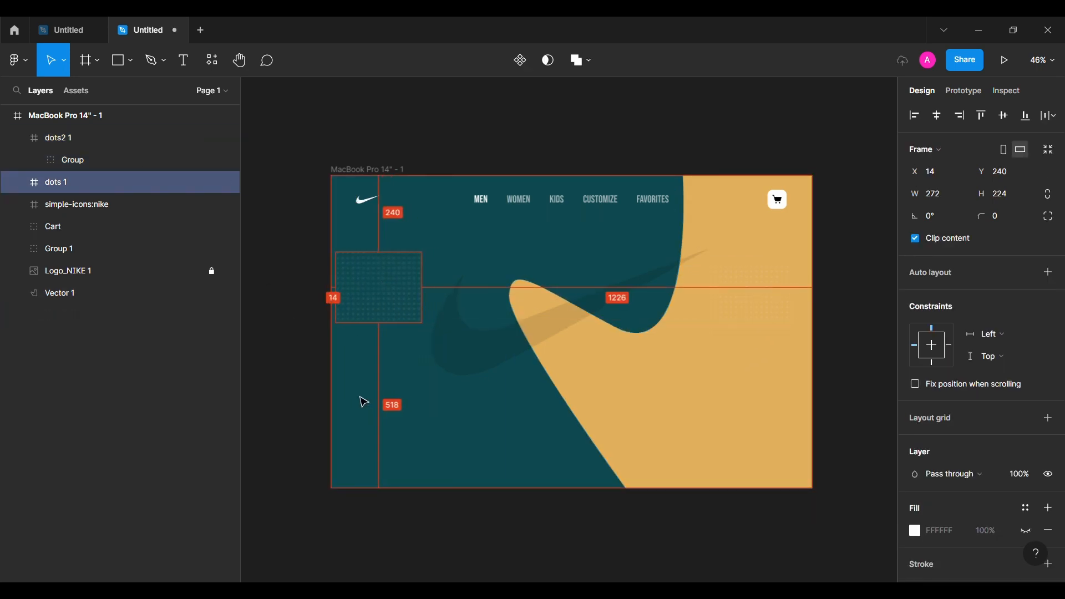
# - Move the dots2 pattern to X 1219, Y 38, around the cart button
pyautogui.click(773, 236)
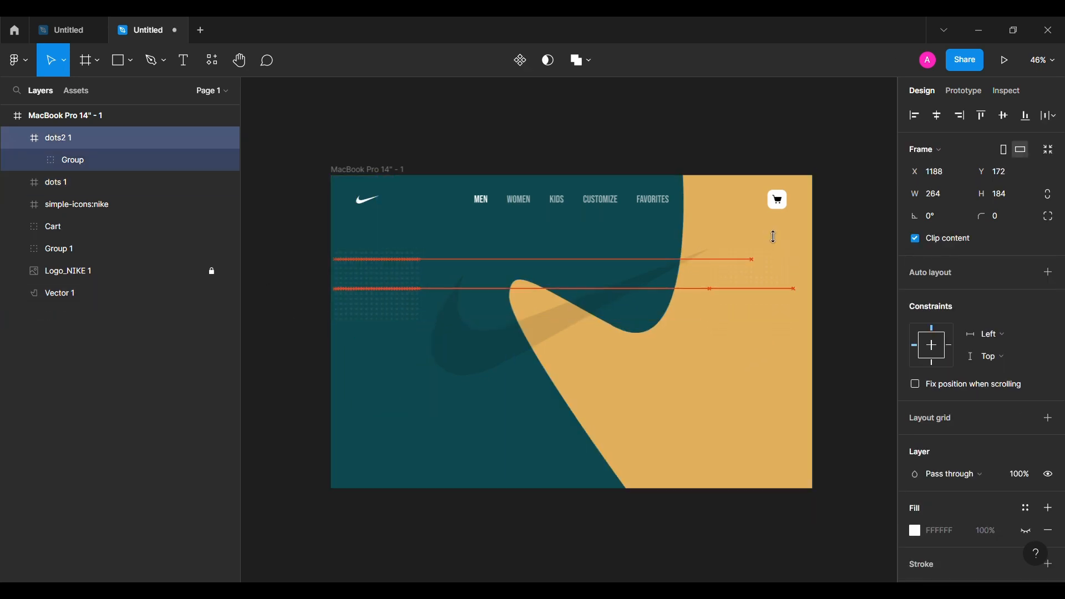
pyautogui.hotkey('shift', 'Up')
pyautogui.hotkey('shift', 'Up')
pyautogui.hotkey('shift', 'Up')
pyautogui.hotkey('shift', 'Up')
pyautogui.hotkey('shift', 'Up')
pyautogui.hotkey('shift', 'Up')
pyautogui.hotkey('shift', 'Up')
pyautogui.hotkey('shift', 'Up')
pyautogui.hotkey('shift', 'Up')
pyautogui.hotkey('shift', 'Up')
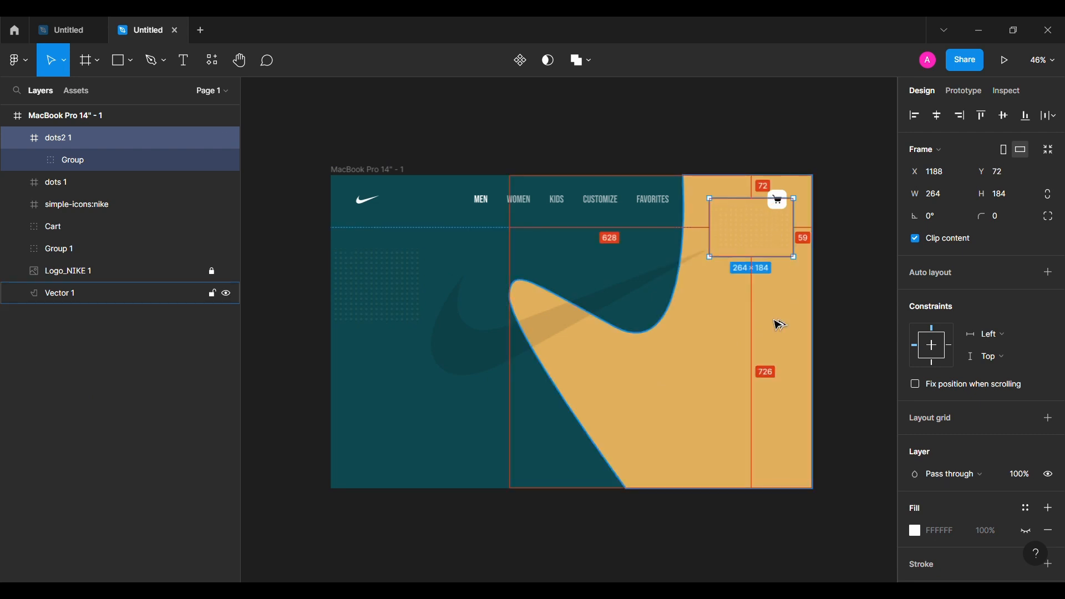
pyautogui.hotkey('shift', 'Up')
pyautogui.hotkey('shift', 'Up')
pyautogui.hotkey('shift', 'Up')
pyautogui.hotkey('shift', 'Up')
pyautogui.press('Up')
pyautogui.press('Up')
pyautogui.press('Up')
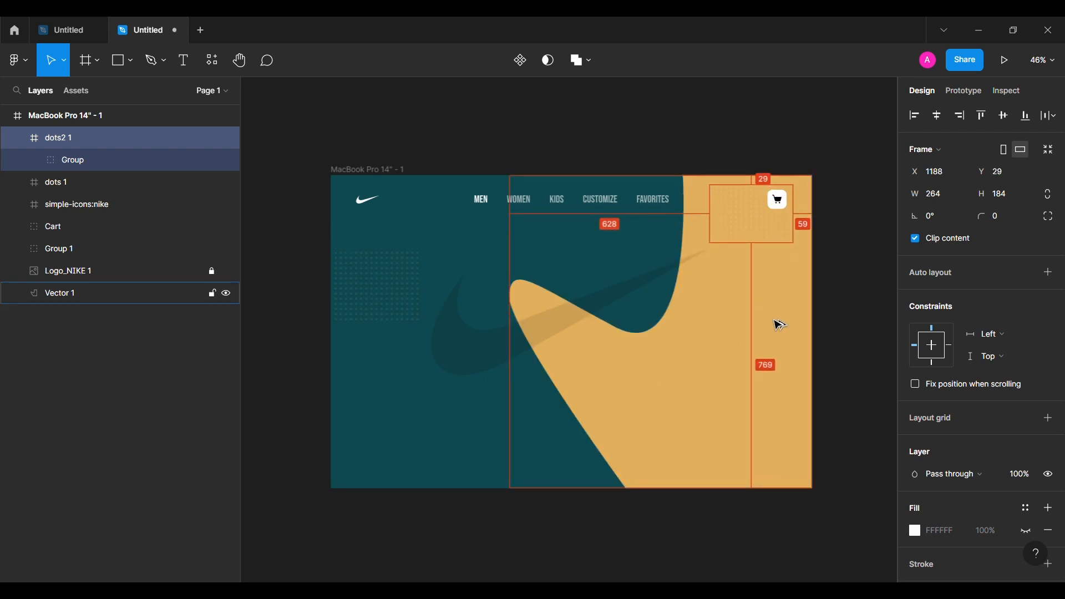
pyautogui.press('Down')
pyautogui.press('Down')
pyautogui.press('Down')
pyautogui.press('Down')
pyautogui.press('Down')
pyautogui.press('Down')
pyautogui.press('Down')
pyautogui.press('Down')
pyautogui.press('Down')
pyautogui.hotkey('shift', 'Right')
pyautogui.hotkey('shift', 'Right')
pyautogui.hotkey('shift', 'Right')
pyautogui.press('Right')
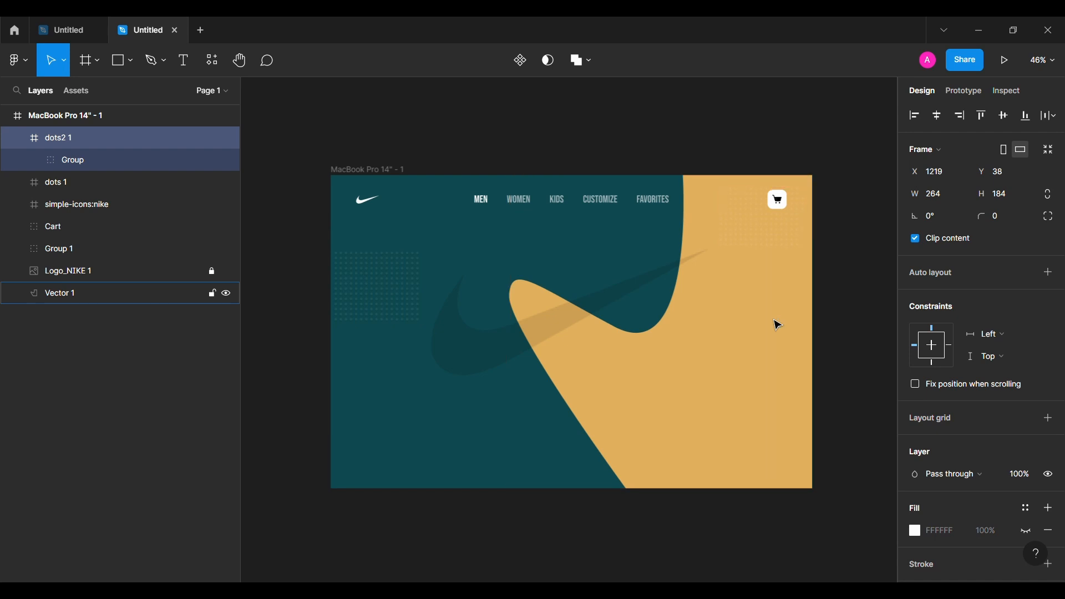
pyautogui.click(849, 285)
pyautogui.click(16, 137)
# - Group the menu, the Cart group and the small Nike logo under the name Navbar
pyautogui.click(93, 226)
pyautogui.keyDown('shift'); pyautogui.click(95, 204); pyautogui.keyUp('shift')
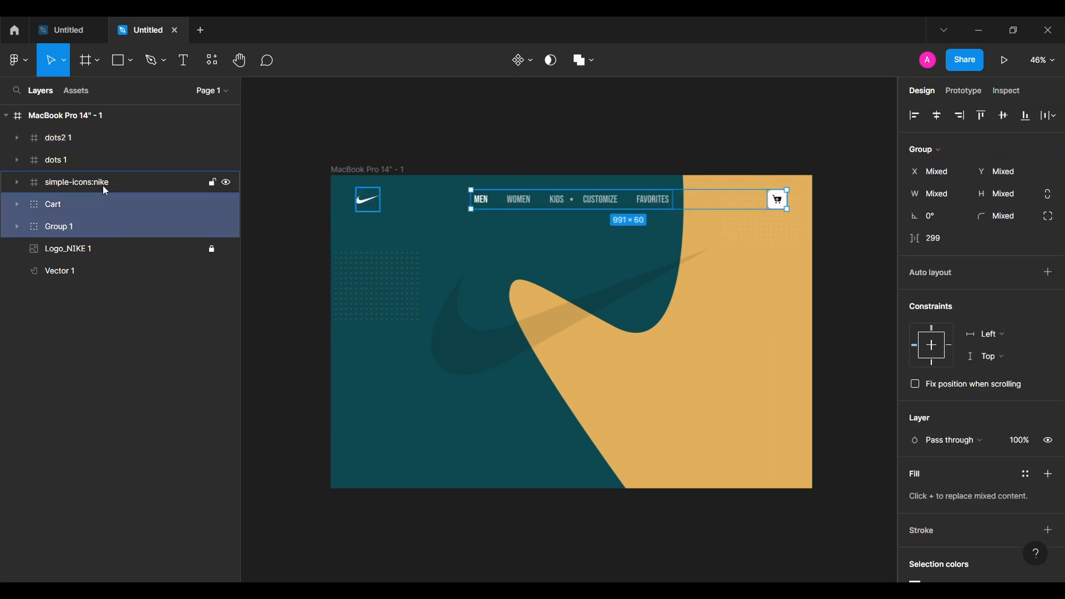
pyautogui.keyDown('shift'); pyautogui.click(111, 180); pyautogui.keyUp('shift')
pyautogui.hotkey('ctrl', 'g')
pyautogui.doubleClick(76, 184)
pyautogui.write('Na')
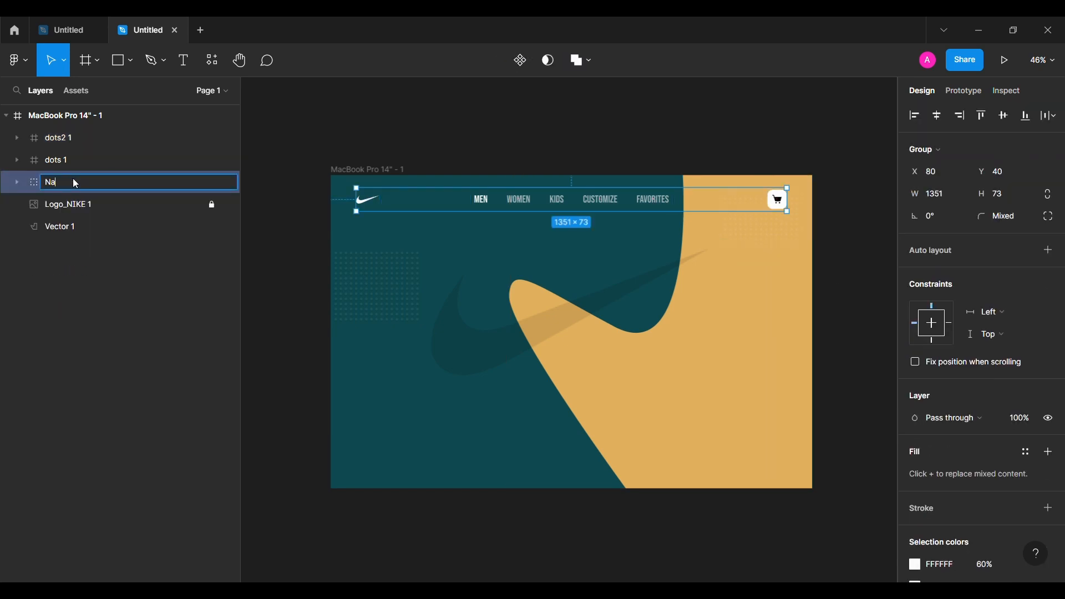
pyautogui.write('vbar')
pyautogui.press('Return')
# - Lock the Vector 1 background shape and clear the selection
pyautogui.click(212, 226)
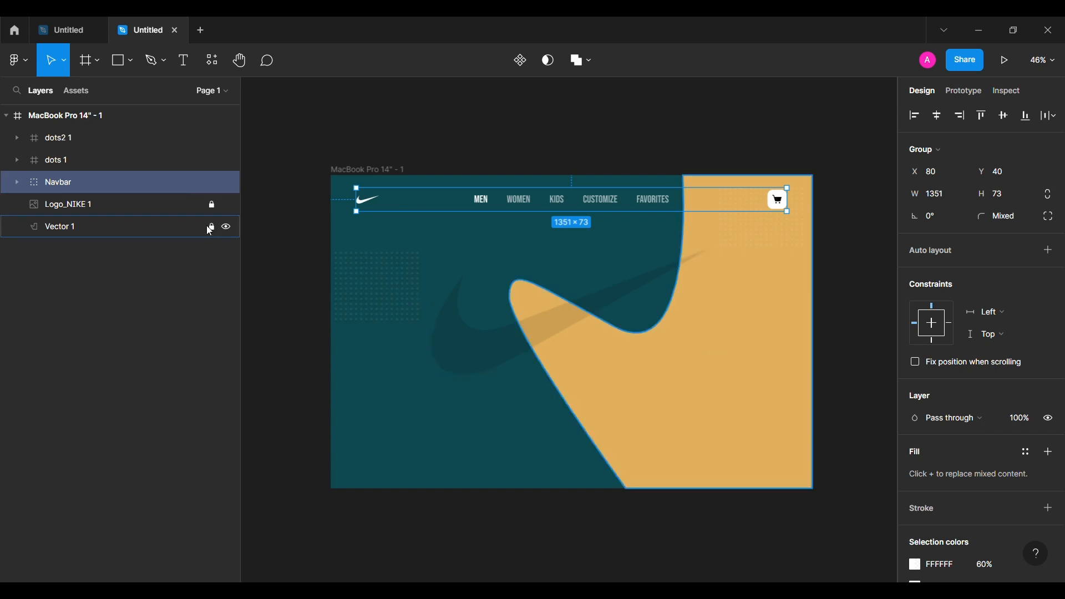
pyautogui.click(104, 140)
pyautogui.press('Escape')
# - Add the text "Nike" in the lower yellow area and set its font size to 200
pyautogui.press('t')
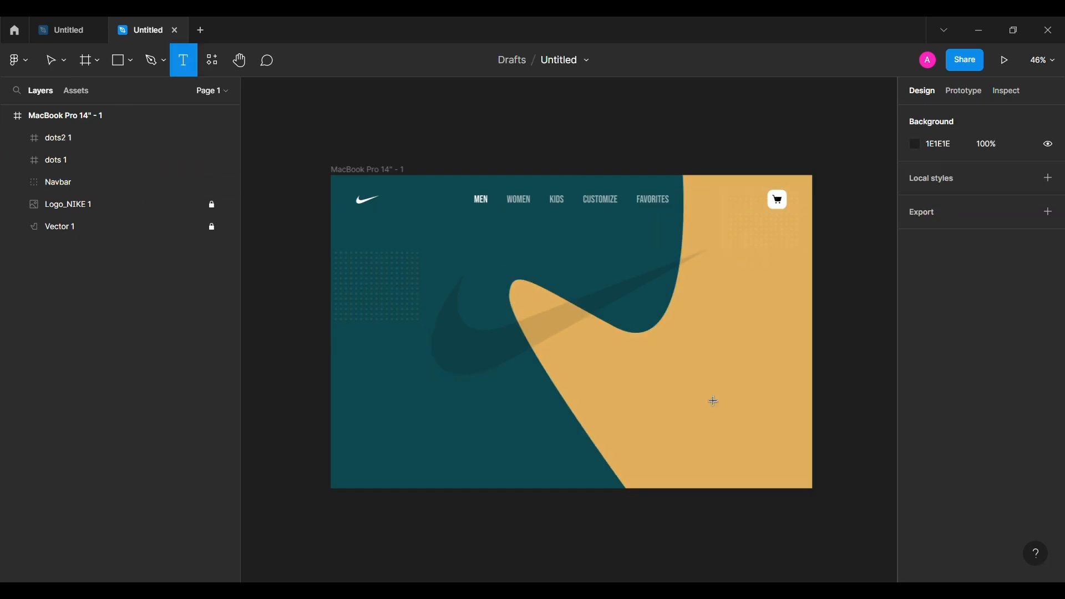
pyautogui.click(656, 385)
pyautogui.press('Escape')
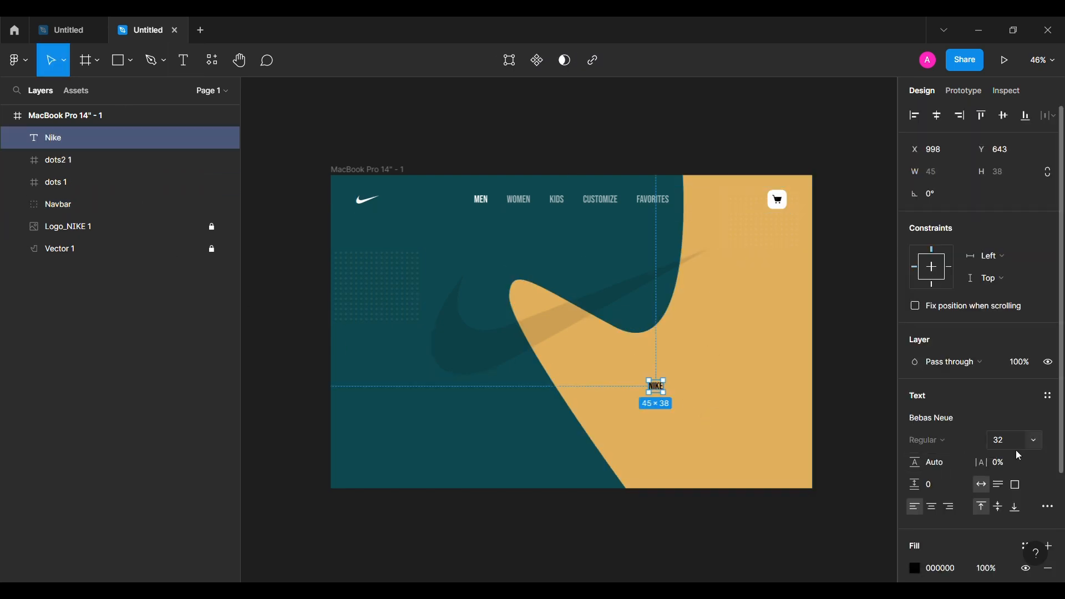
pyautogui.press('Return')
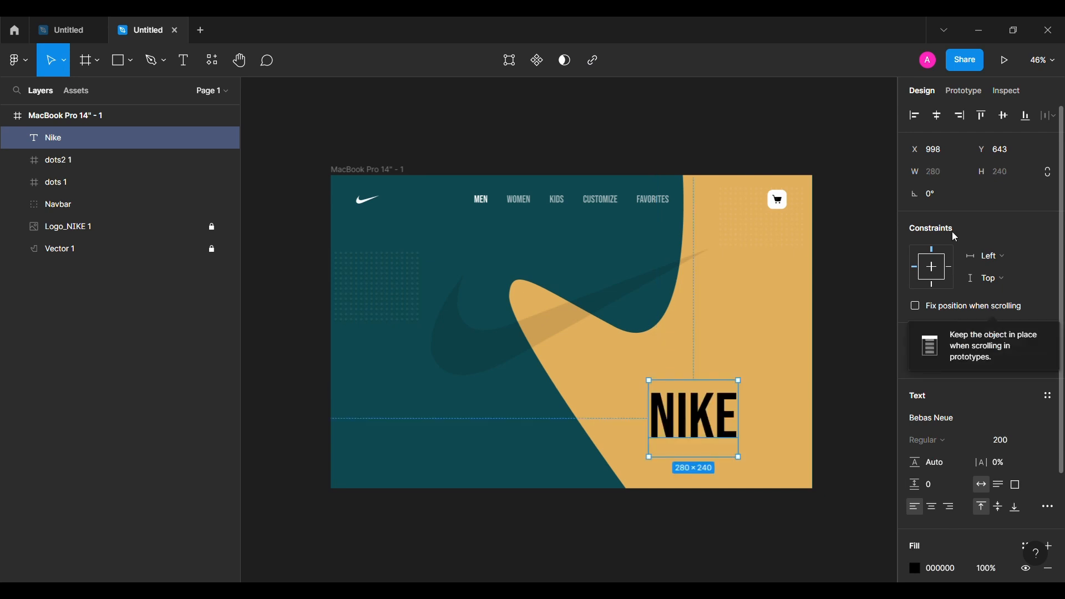
# - Rotate the Nike text to 90° and place it along the frame's right edge at X 1271, Y 624
pyautogui.click(931, 194)
pyautogui.write('90')
pyautogui.press('Return')
pyautogui.moveTo(700, 435); pyautogui.dragTo(784, 344)
pyautogui.click(1004, 116)
pyautogui.scroll(5, 784, 344)
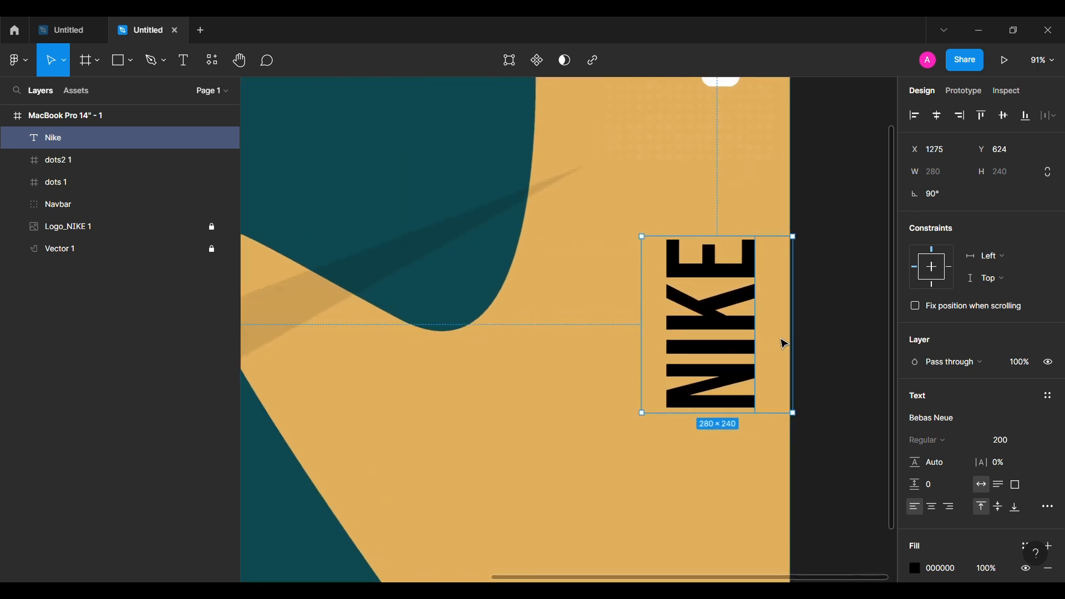
pyautogui.scroll(-5, 785, 344)
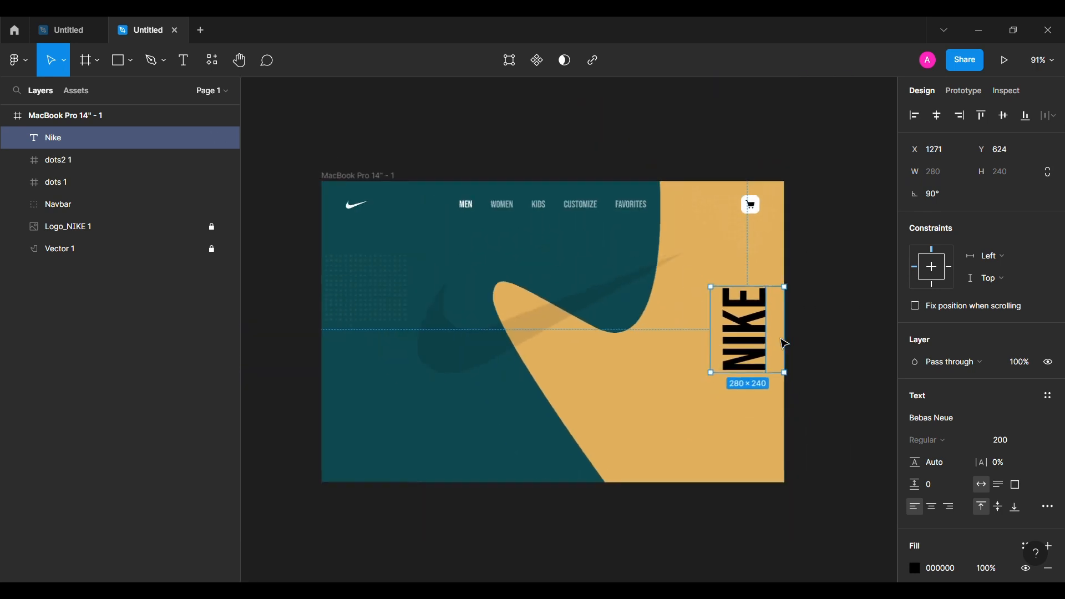
# - Set the Nike text's letter spacing to 6% and its fill opacity to 20%
pyautogui.click(1001, 470)
pyautogui.write('6')
pyautogui.press('Return')
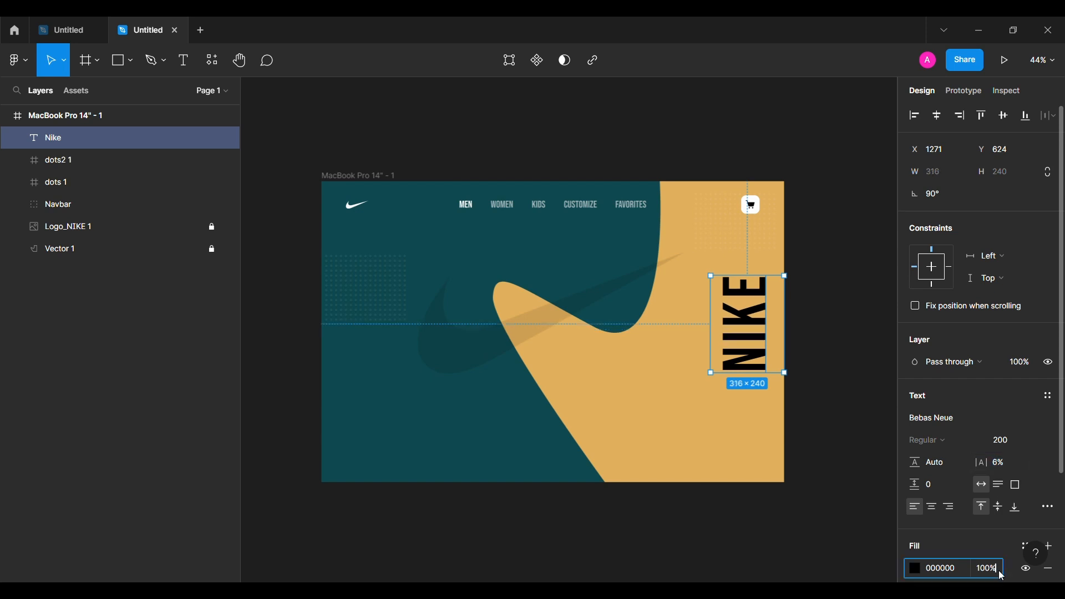
pyautogui.write('20')
pyautogui.press('Return')
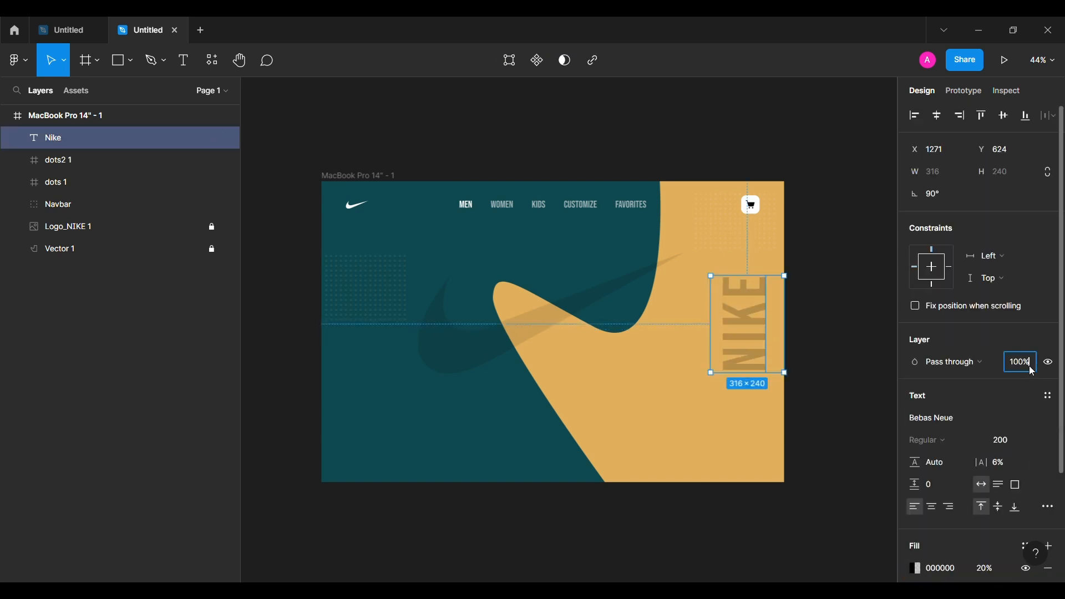
# - Lock the Nike text and both dots layers, and move the Navbar group to the top of the frame's layer order
pyautogui.click(450, 308)
pyautogui.click(212, 160)
pyautogui.click(212, 138)
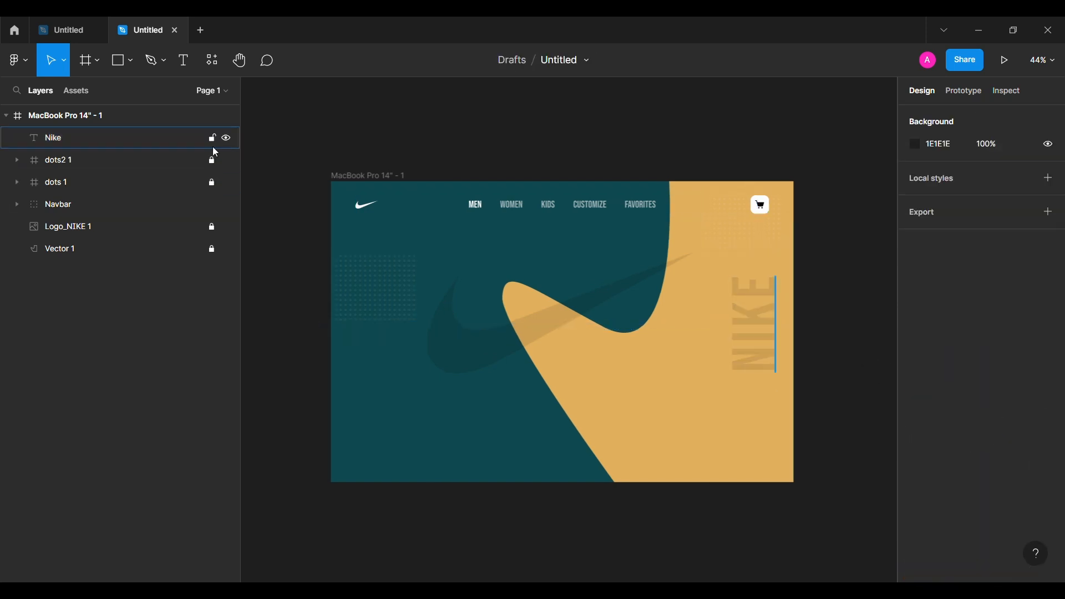
pyautogui.moveTo(113, 209); pyautogui.dragTo(121, 126)
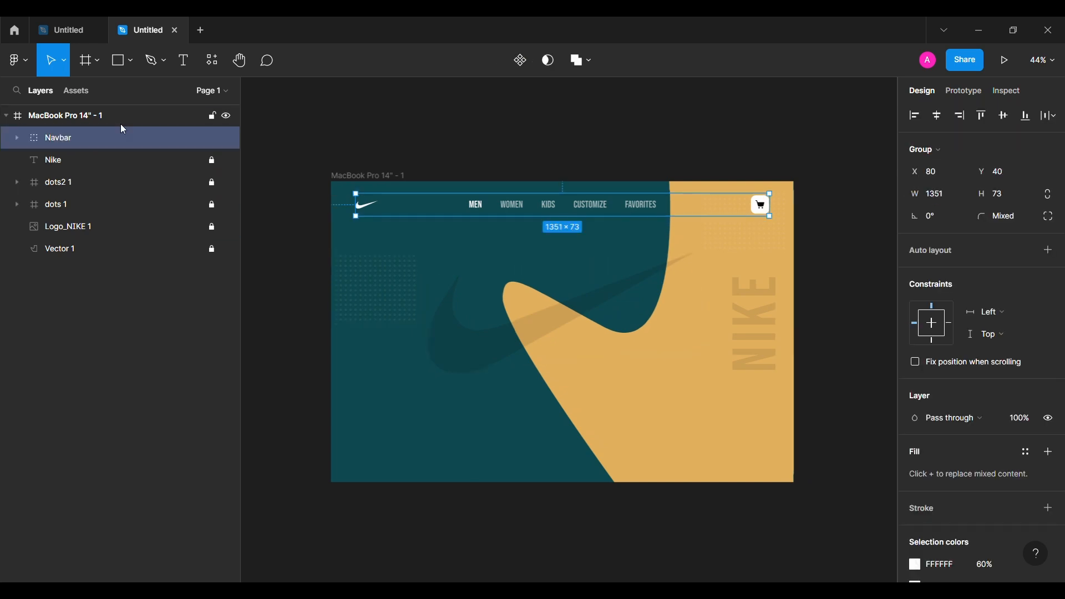
pyautogui.click(310, 273)
# - Place the three air jorden 6 retro shoe images below the landing page frame and tidy them into an even row
pyautogui.scroll(-4, 784, 453)
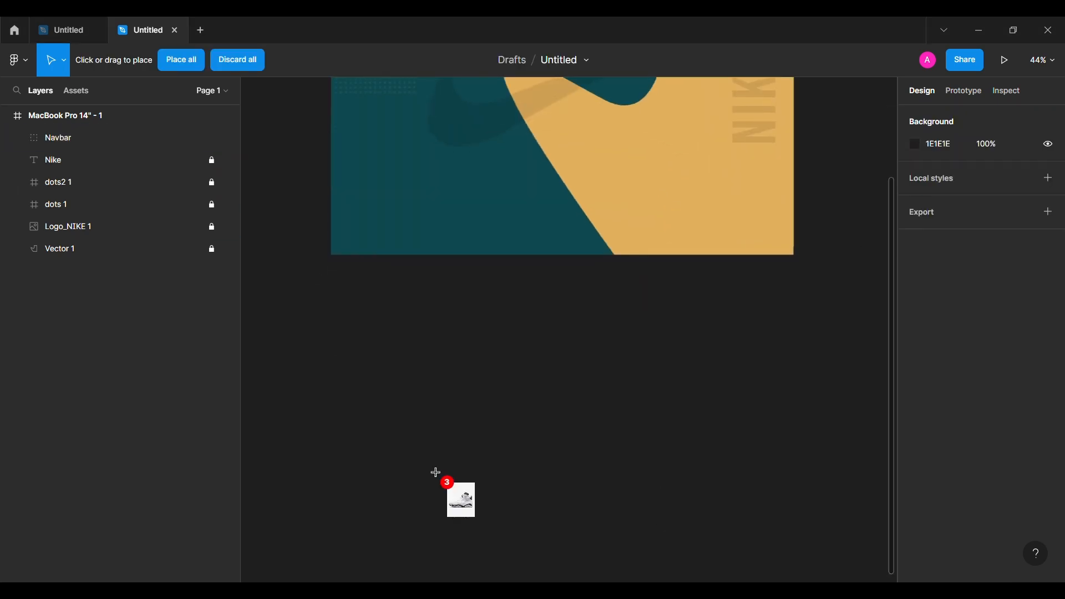
pyautogui.click(367, 450)
pyautogui.click(605, 425)
pyautogui.hscroll(3, 613, 432)
pyautogui.click(735, 405)
pyautogui.scroll(-5, 743, 415)
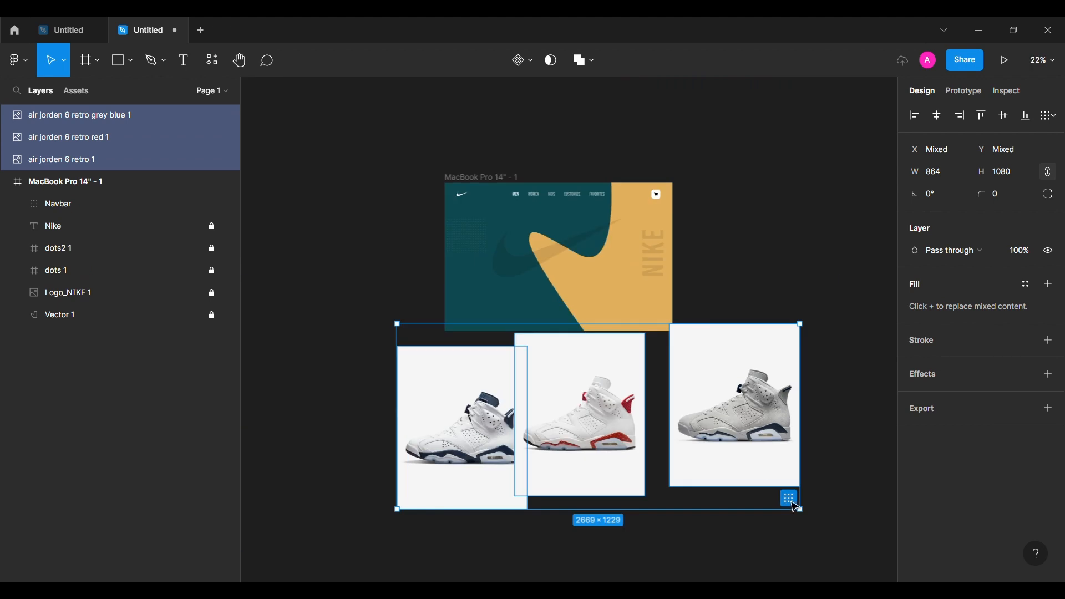
pyautogui.click(785, 495)
pyautogui.click(363, 486)
# - Rearrange the shoe images so the red one comes first, the navy one second and the grey one last
pyautogui.moveTo(521, 399); pyautogui.dragTo(370, 481)
pyautogui.moveTo(701, 413); pyautogui.dragTo(642, 493)
pyautogui.click(801, 477)
pyautogui.scroll(-2, 610, 439)
pyautogui.hscroll(-2, 610, 438)
# - Remove the background of the red shoe image with the Remove BG plugin
pyautogui.click(467, 405)
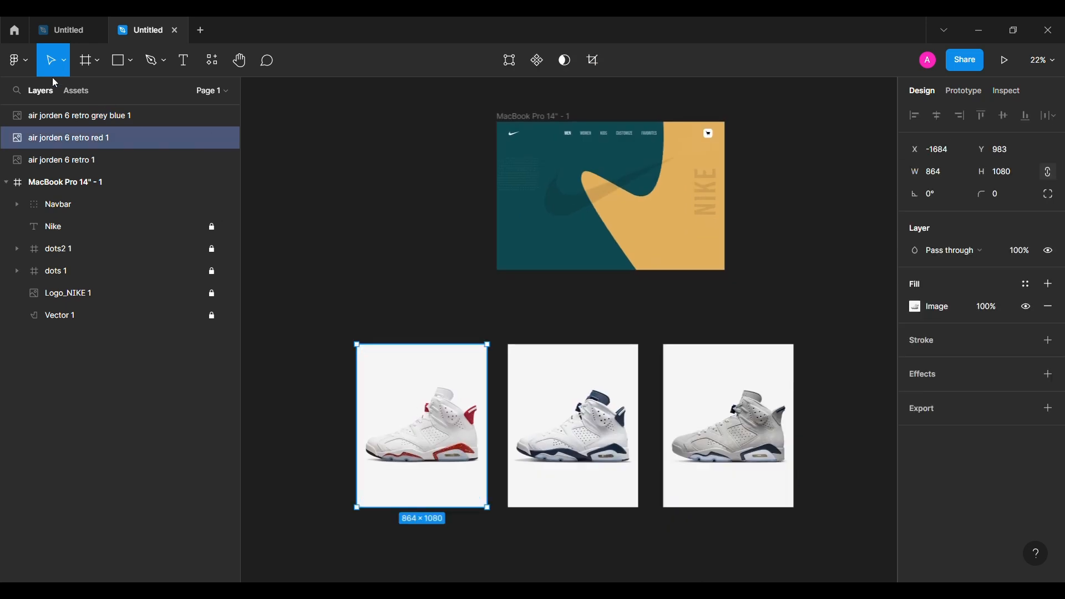
pyautogui.click(18, 60)
pyautogui.moveTo(77, 250)
pyautogui.moveTo(233, 267)
pyautogui.click(344, 269)
# - Remove the background of the navy shoe image with the Remove BG plugin
pyautogui.click(591, 415)
pyautogui.click(18, 60)
pyautogui.moveTo(78, 251)
pyautogui.moveTo(232, 267)
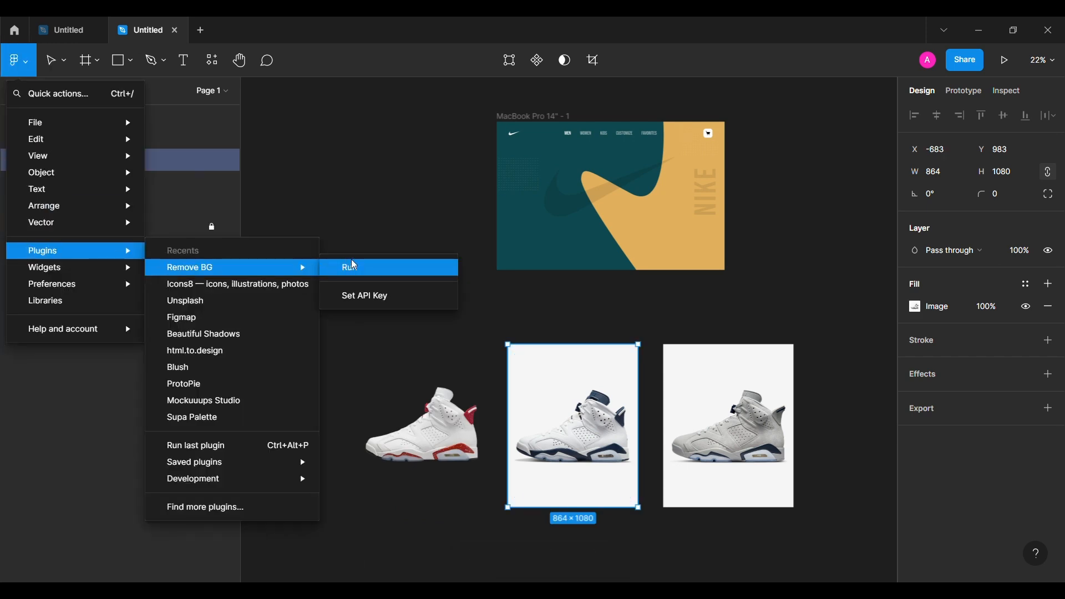
pyautogui.click(354, 267)
# - Remove the background of the grey blue shoe image with the Remove BG plugin
pyautogui.click(723, 398)
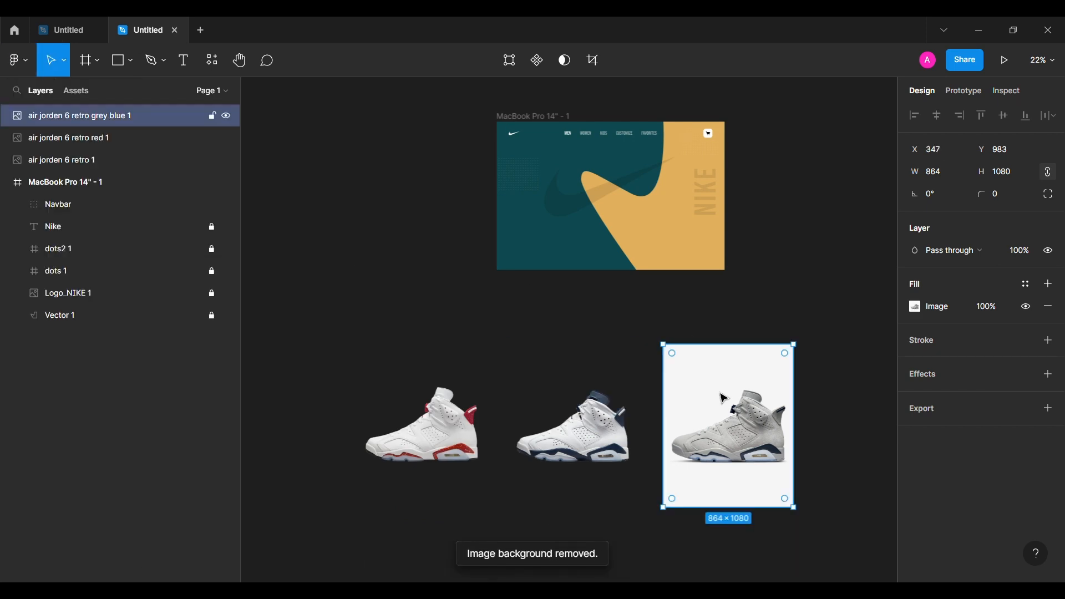
pyautogui.click(18, 60)
pyautogui.moveTo(78, 247)
pyautogui.moveTo(222, 267)
pyautogui.click(349, 268)
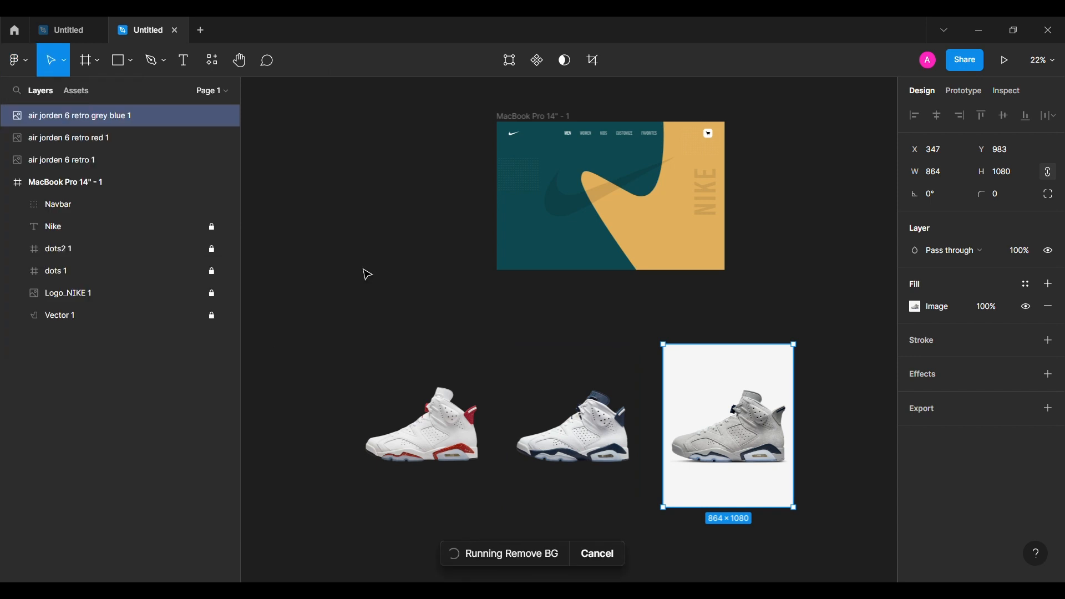
# - Add a rectangle on the empty canvas below the shoes and set its size to 800 × 706
pyautogui.scroll(-3, 455, 444)
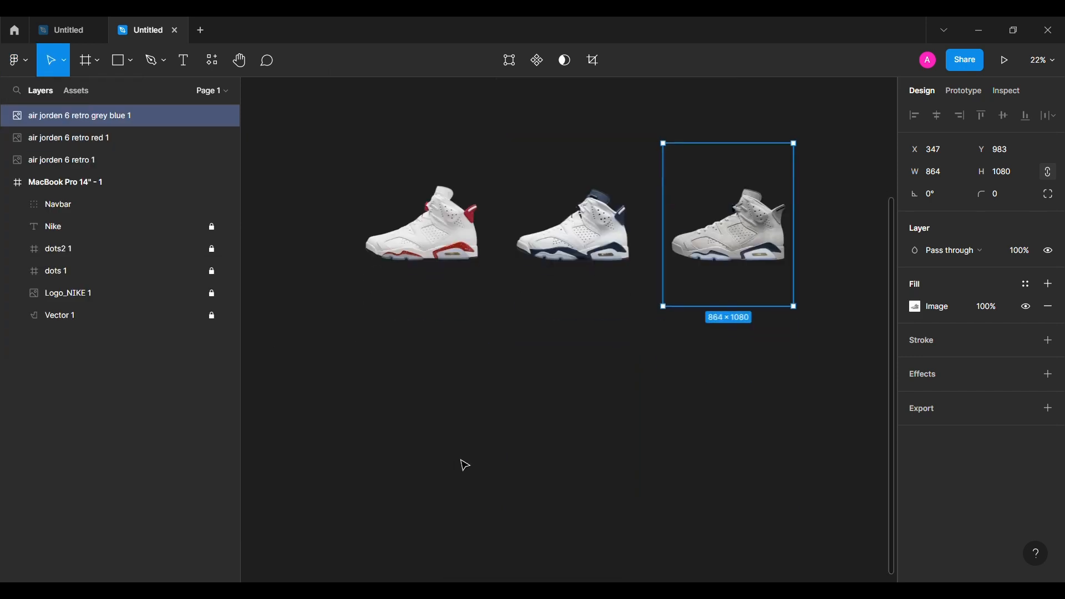
pyautogui.click(464, 464)
pyautogui.click(116, 62)
pyautogui.click(448, 374)
pyautogui.write('800')
pyautogui.press('Return')
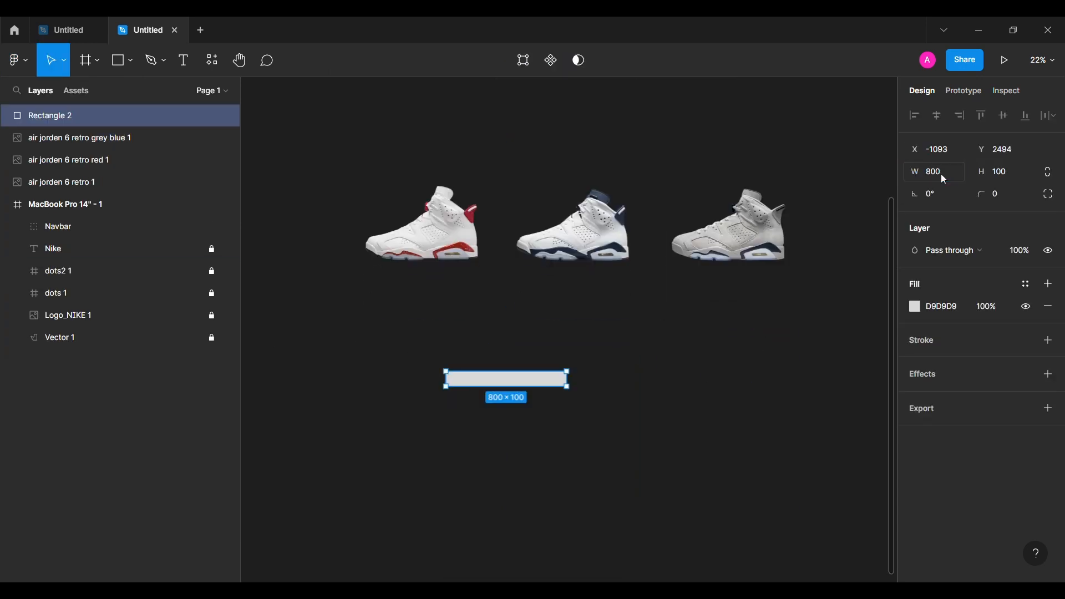
pyautogui.click(1010, 171)
pyautogui.write('706')
pyautogui.press('Return')
# - Move the navy shoe image onto the rectangle and set its size to 600 × 352
pyautogui.moveTo(601, 259); pyautogui.dragTo(529, 442)
pyautogui.scroll(-3, 535, 427)
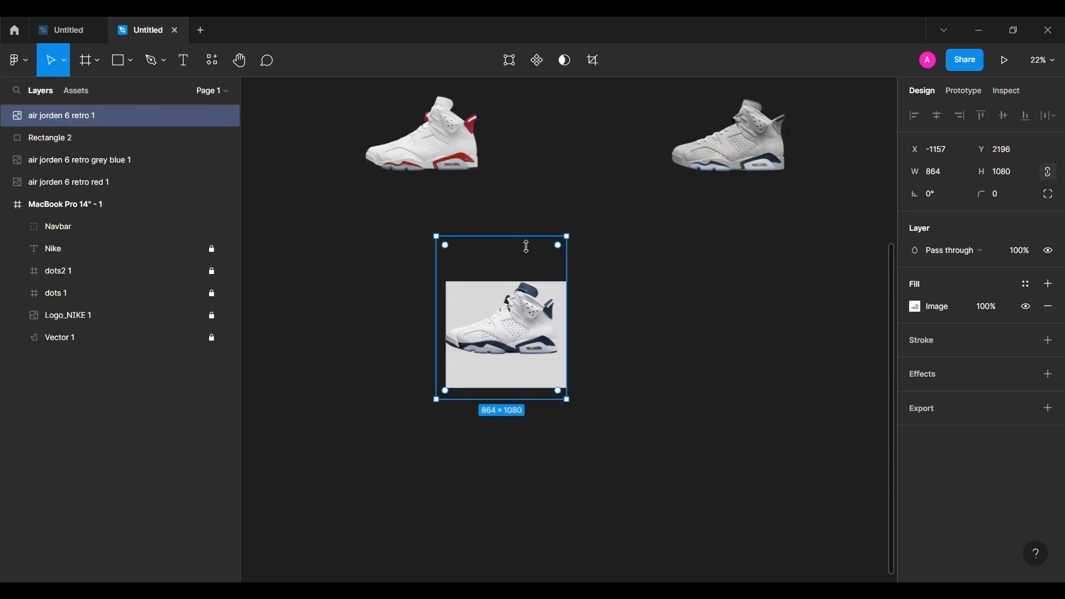
pyautogui.write('0')
pyautogui.press('Return')
pyautogui.moveTo(438, 329); pyautogui.dragTo(460, 373)
pyautogui.write('352')
pyautogui.press('Return')
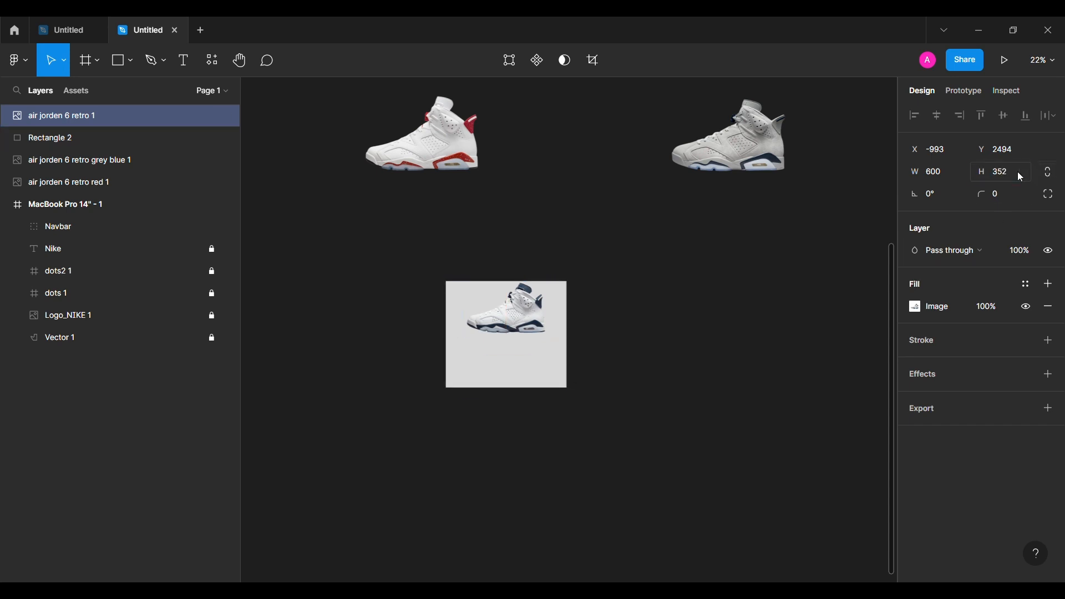
# - Move the navy shoe to the middle of the rectangle and set its rotation to 35°
pyautogui.moveTo(514, 321); pyautogui.dragTo(514, 348)
pyautogui.write('35')
pyautogui.press('Return')
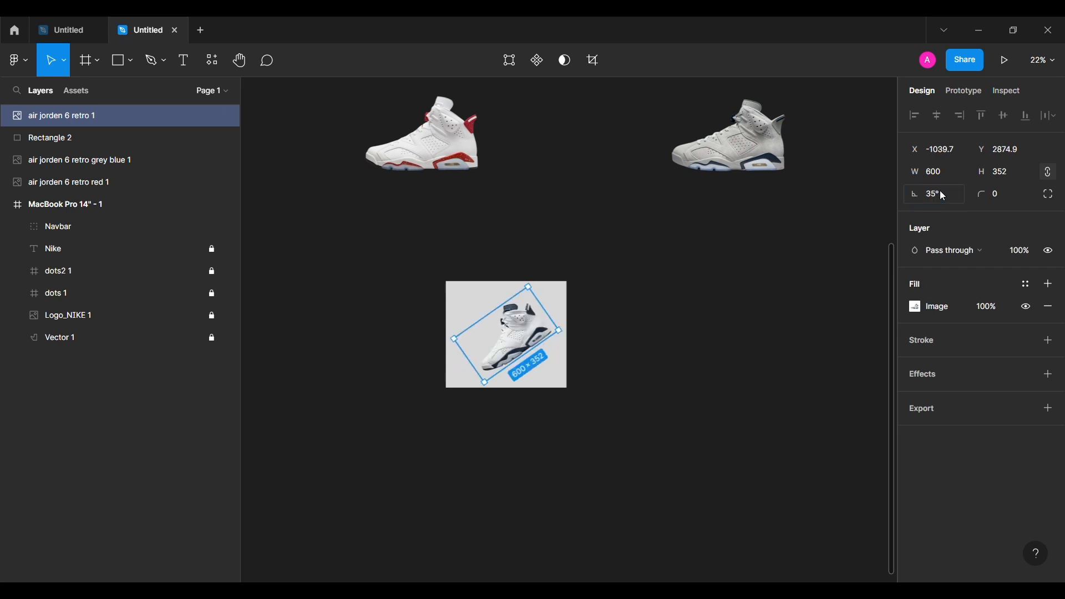
# - Shrink the rectangle to about 694 × 632 so it fits closely around the rotated navy shoe
pyautogui.scroll(3, 657, 309)
pyautogui.hscroll(-2, 657, 308)
pyautogui.click(581, 425)
pyautogui.moveTo(615, 389); pyautogui.dragTo(603, 389)
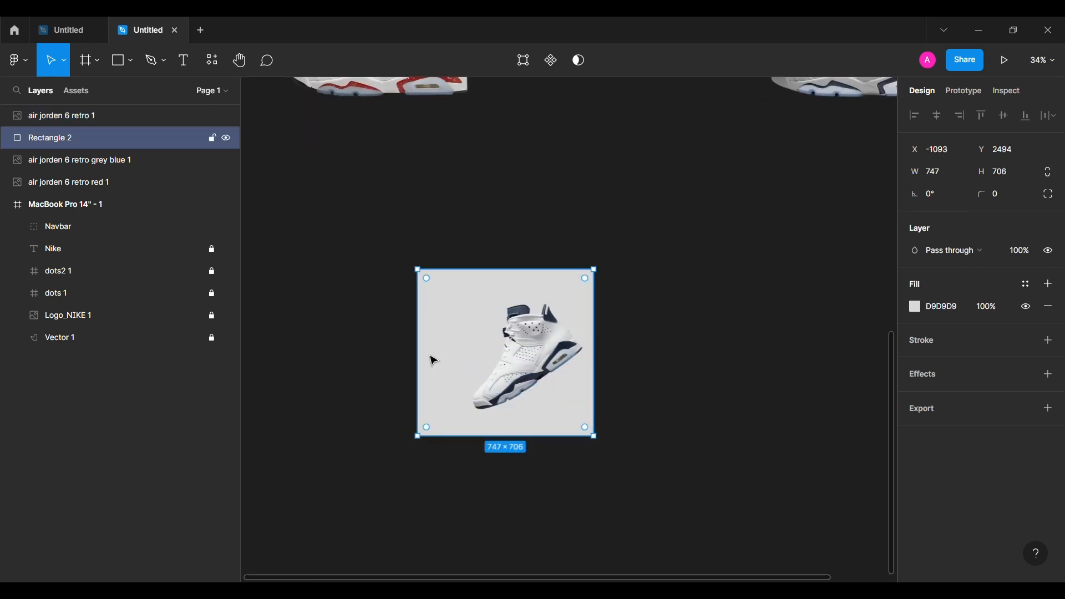
pyautogui.moveTo(422, 359); pyautogui.dragTo(444, 358)
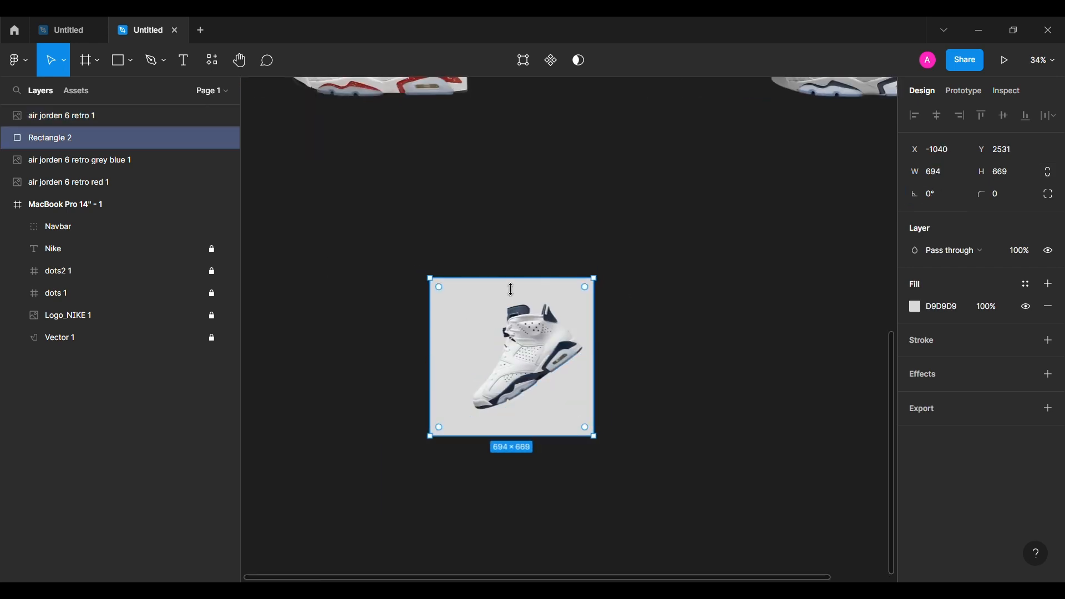
pyautogui.moveTo(512, 451); pyautogui.dragTo(511, 442)
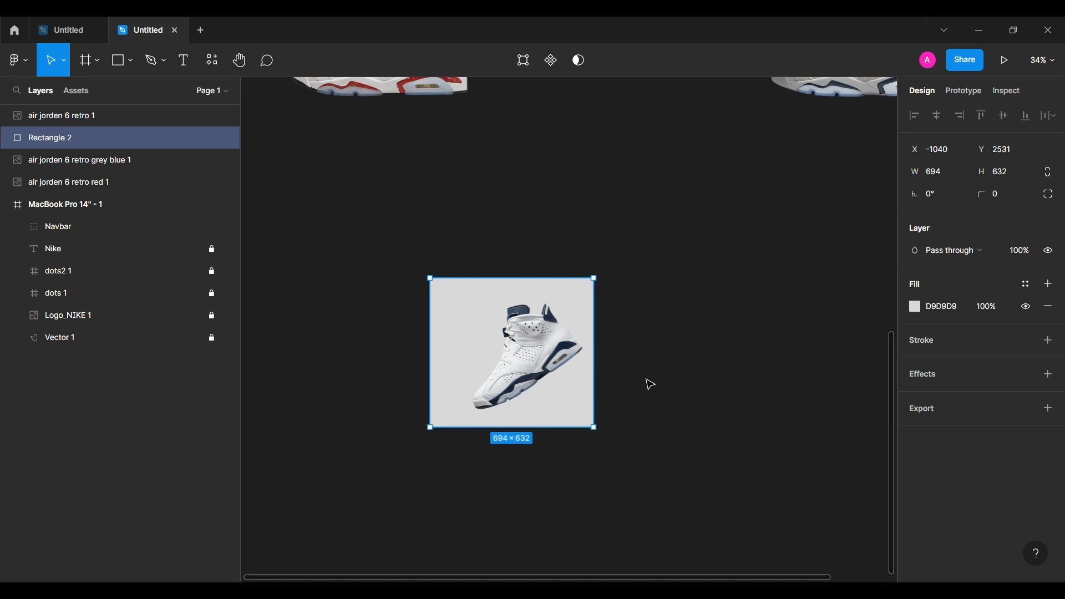
# - Group the navy shoe with the rectangle and wrap the group in a frame
pyautogui.keyDown('shift'); pyautogui.click(135, 120); pyautogui.keyUp('shift')
pyautogui.hotkey('ctrl', 'g')
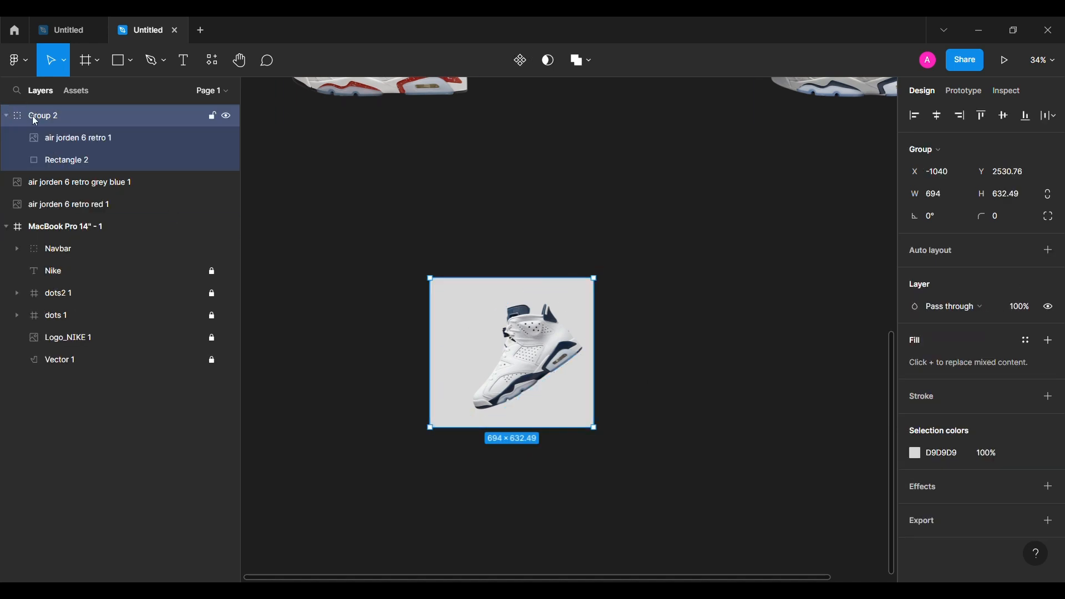
pyautogui.rightClick(49, 120)
pyautogui.click(119, 266)
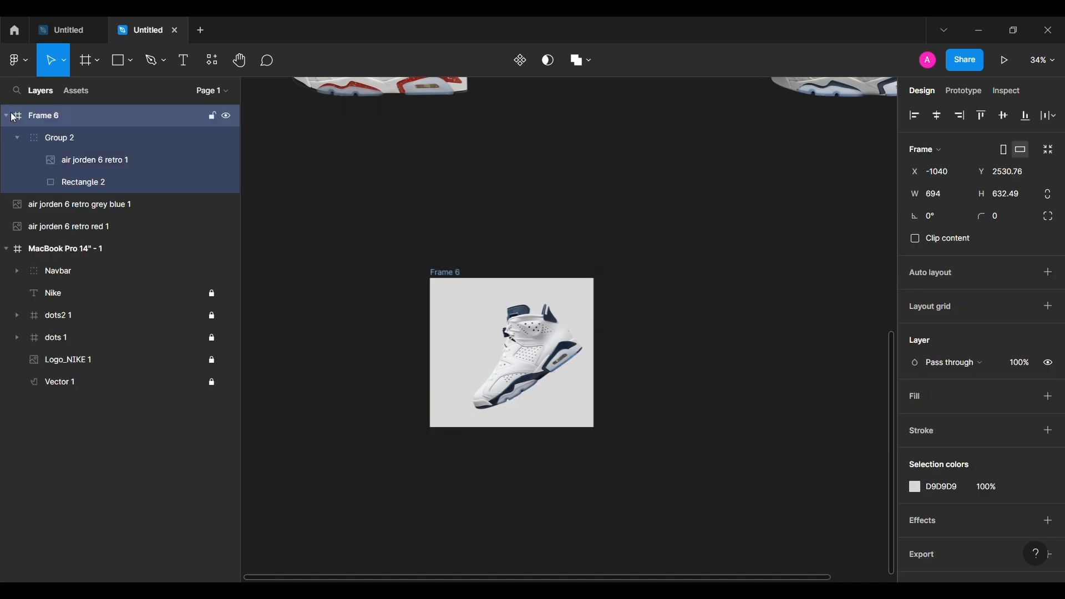
# - Ungroup the shoe and rectangle inside Frame 6, and toggle the rectangle's visibility off and back on
pyautogui.click(108, 167)
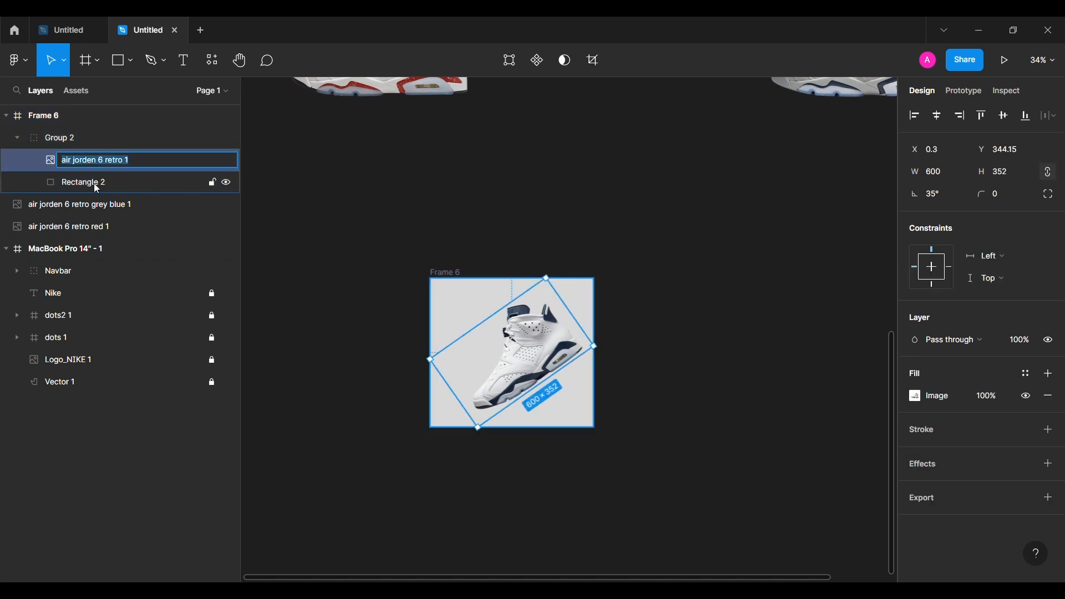
pyautogui.keyDown('shift'); pyautogui.click(94, 183); pyautogui.keyUp('shift')
pyautogui.hotkey('shift', 'g')
pyautogui.click(225, 160)
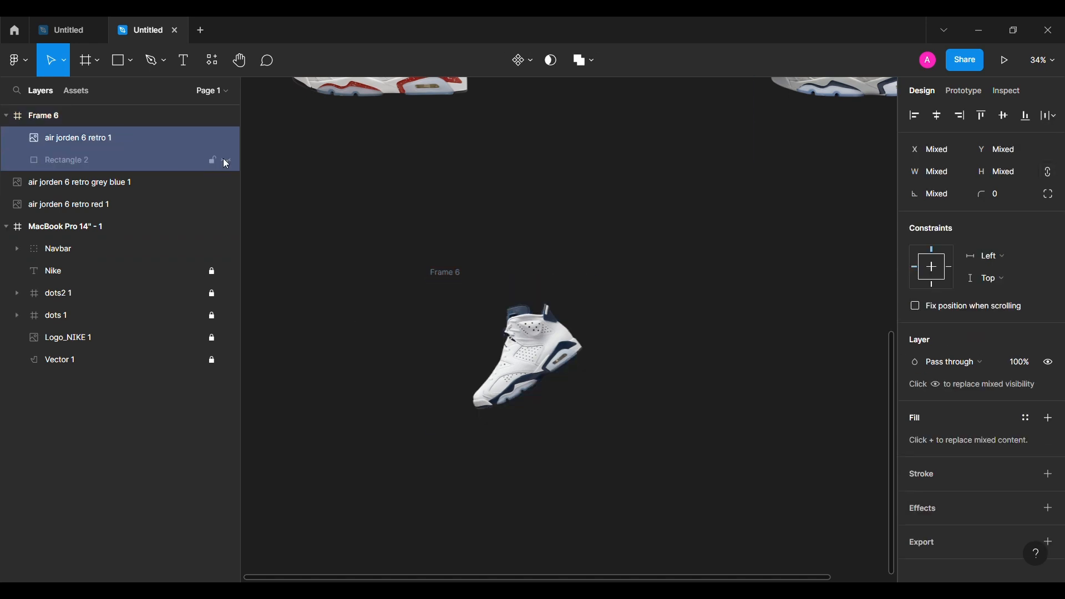
pyautogui.click(226, 160)
pyautogui.click(172, 117)
pyautogui.click(299, 213)
# - Move the red shoe image above Frame 6 and set its size to 600 × 352, matching the navy shoe
pyautogui.scroll(-2, 331, 225)
pyautogui.scroll(1, 332, 225)
pyautogui.moveTo(371, 170); pyautogui.dragTo(460, 192)
pyautogui.click(950, 172)
pyautogui.write('600')
pyautogui.press('Return')
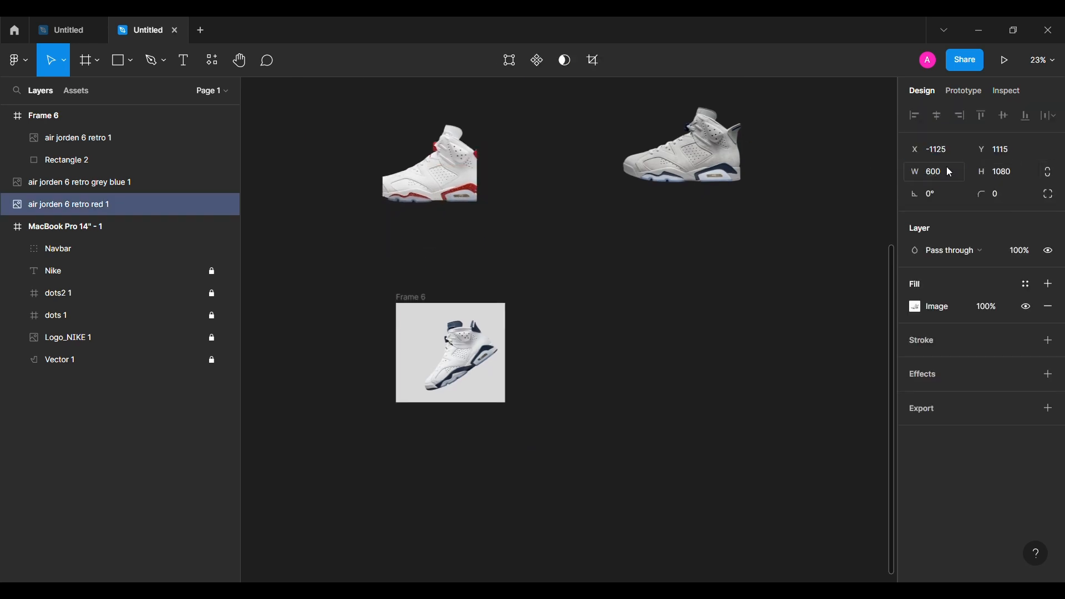
pyautogui.click(1006, 174)
pyautogui.write('350')
pyautogui.press('Return')
pyautogui.click(462, 366)
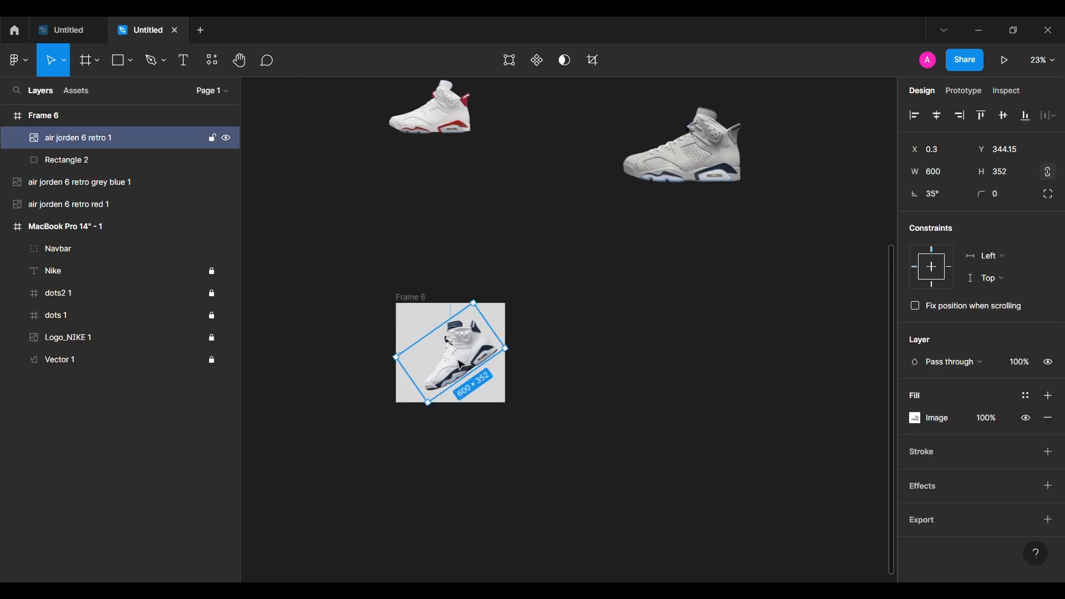
pyautogui.click(447, 134)
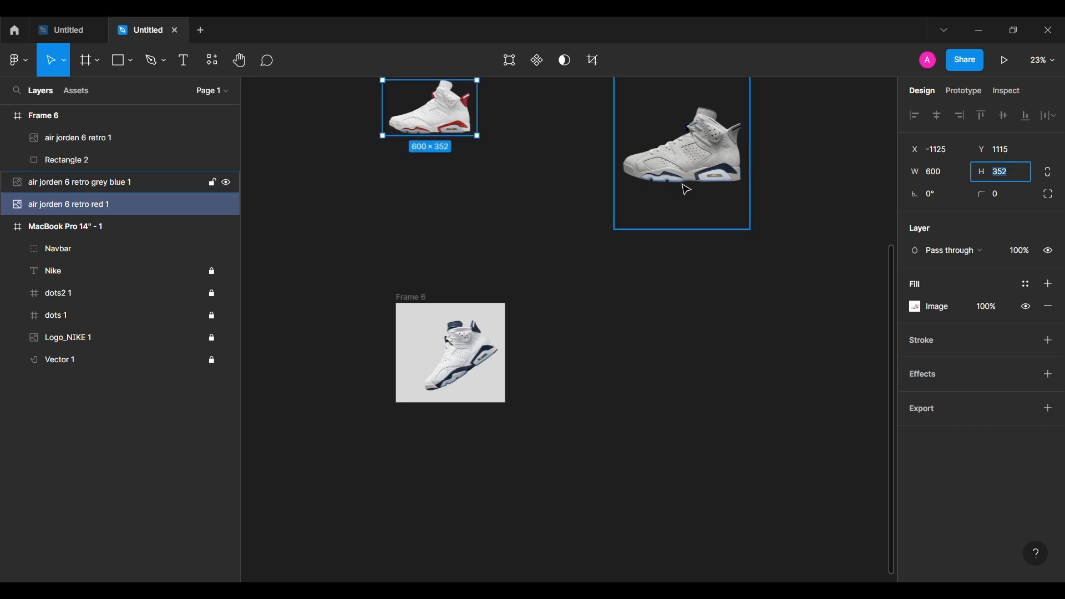
# - Set the grey blue shoe image's size to 600 × 352 and move it closer to Frame 6
pyautogui.click(684, 185)
pyautogui.click(1005, 174)
pyautogui.write('352')
pyautogui.press('Return')
pyautogui.moveTo(637, 101); pyautogui.dragTo(589, 226)
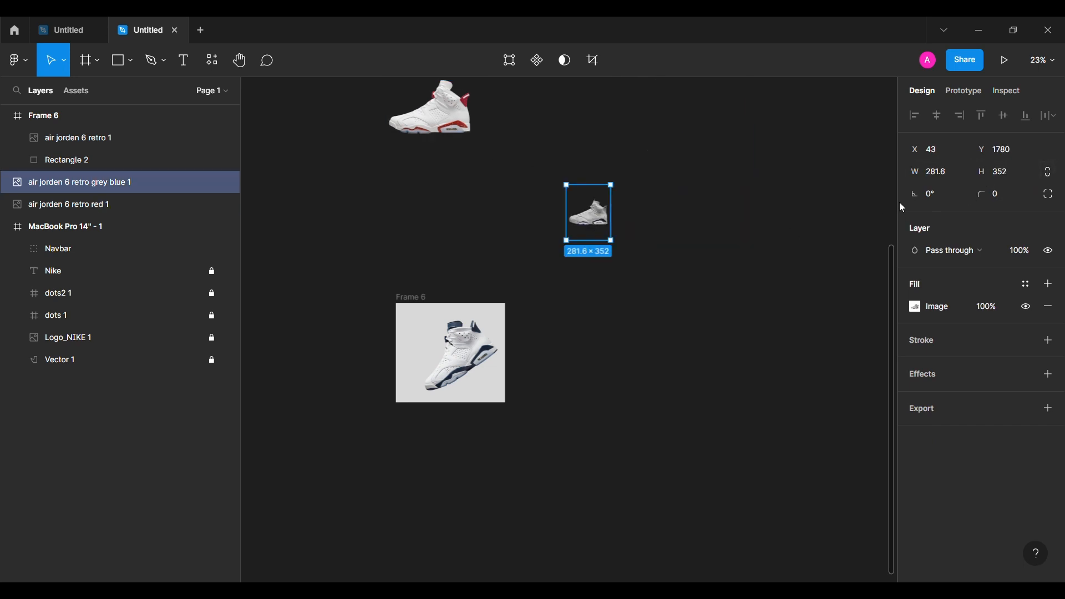
pyautogui.write('600')
pyautogui.press('Return')
# - Select the red and grey blue shoe images together and scale them proportionally to a width of 300
pyautogui.press('Tab')
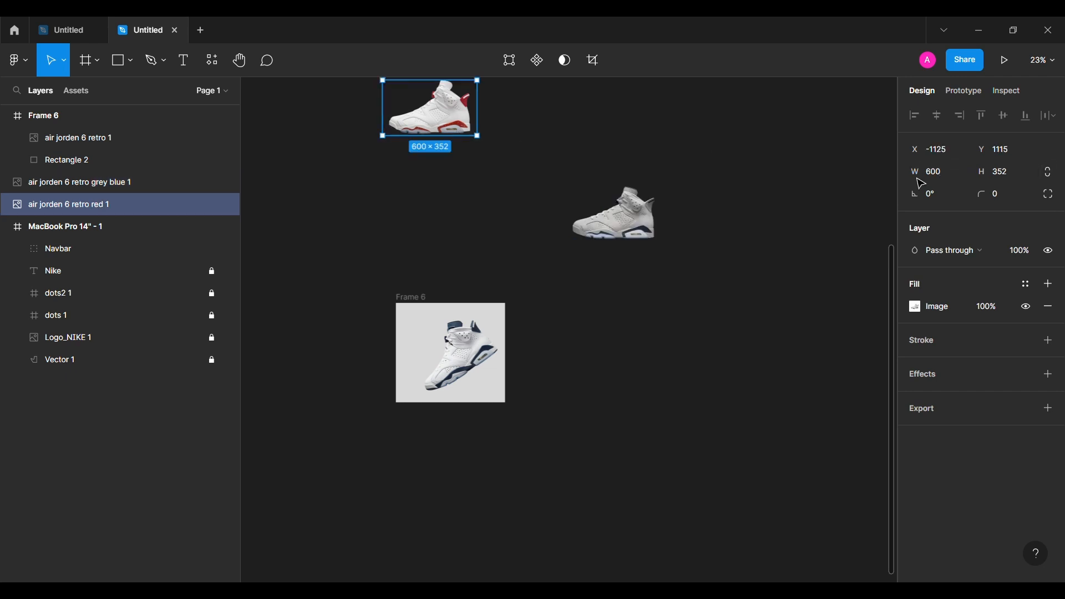
pyautogui.keyDown('shift'); pyautogui.click(638, 222); pyautogui.keyUp('shift')
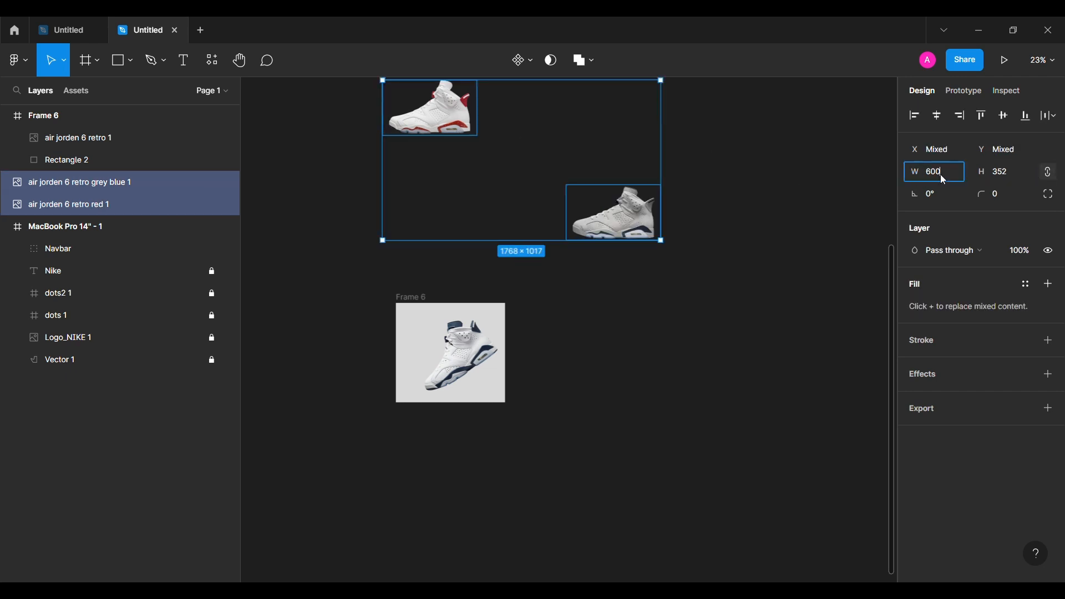
pyautogui.write('300')
pyautogui.press('Return')
# - Stack the two small shoes centered above Frame 6, with the red one just above it and the grey one over that
pyautogui.click(637, 228)
pyautogui.moveTo(596, 208); pyautogui.dragTo(467, 270)
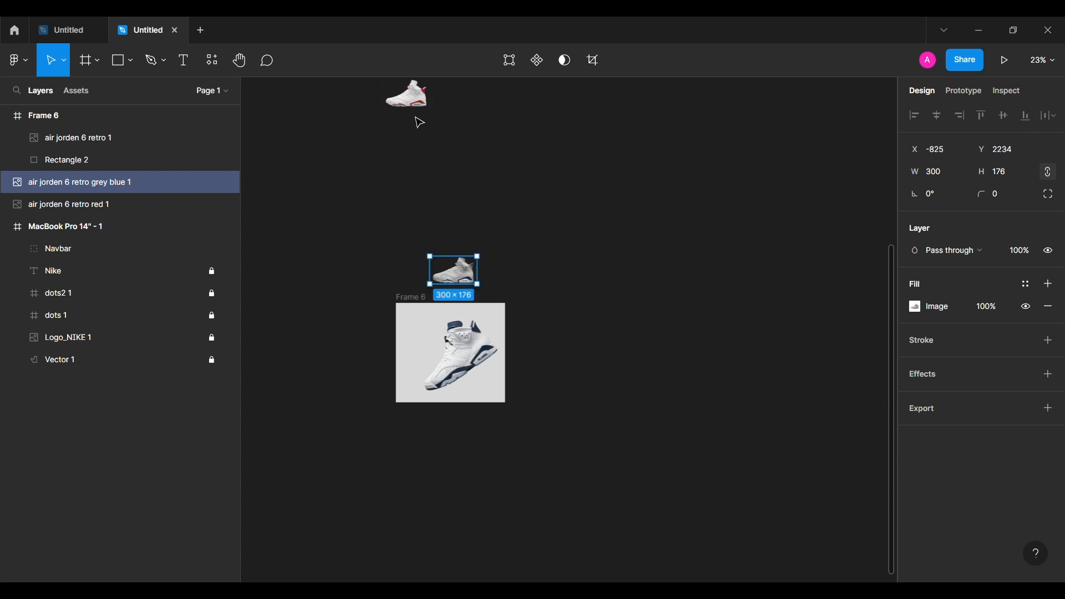
pyautogui.moveTo(414, 102); pyautogui.dragTo(470, 233)
pyautogui.moveTo(456, 275); pyautogui.dragTo(464, 151)
pyautogui.moveTo(465, 228); pyautogui.dragTo(455, 277)
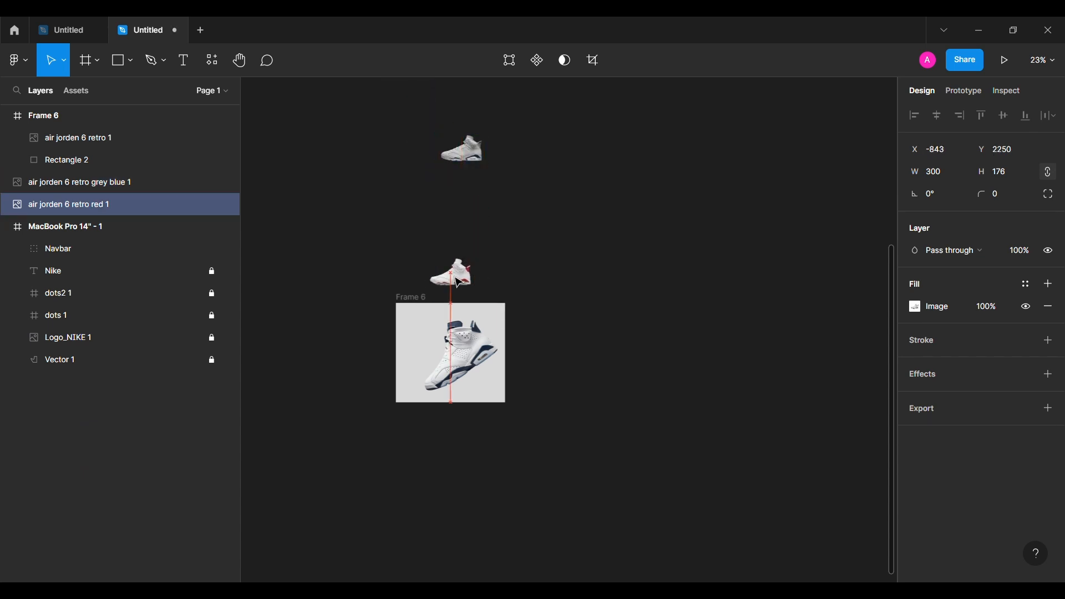
pyautogui.moveTo(476, 166); pyautogui.dragTo(465, 233)
# - Move the red and grey blue shoe layers into Frame 6 and turn off the frame's Clip content option
pyautogui.keyDown('shift'); pyautogui.click(84, 206); pyautogui.keyUp('shift')
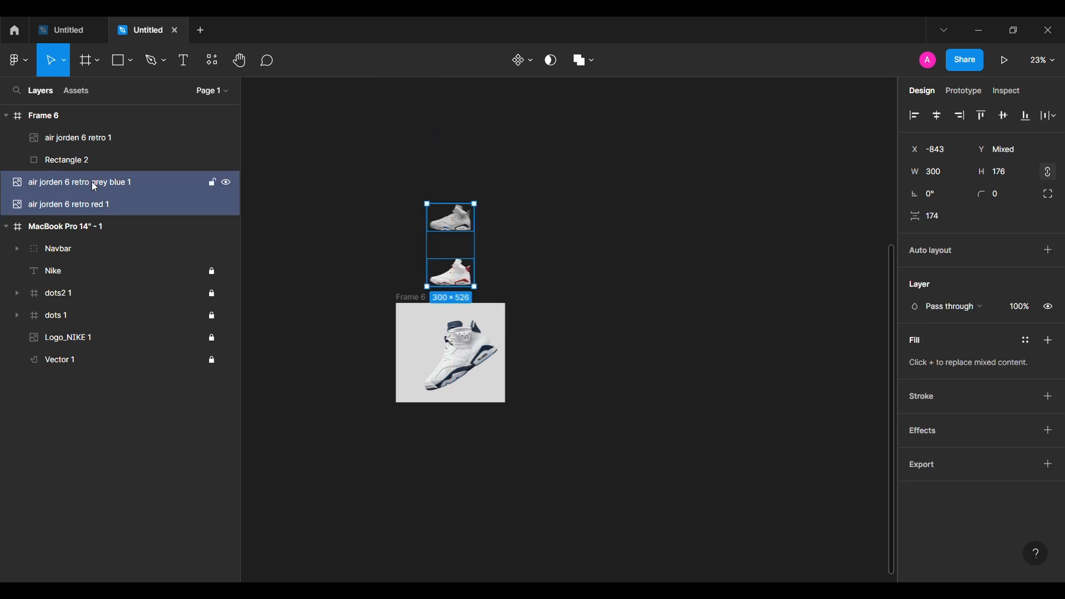
pyautogui.moveTo(91, 181); pyautogui.dragTo(98, 124)
pyautogui.press('Escape')
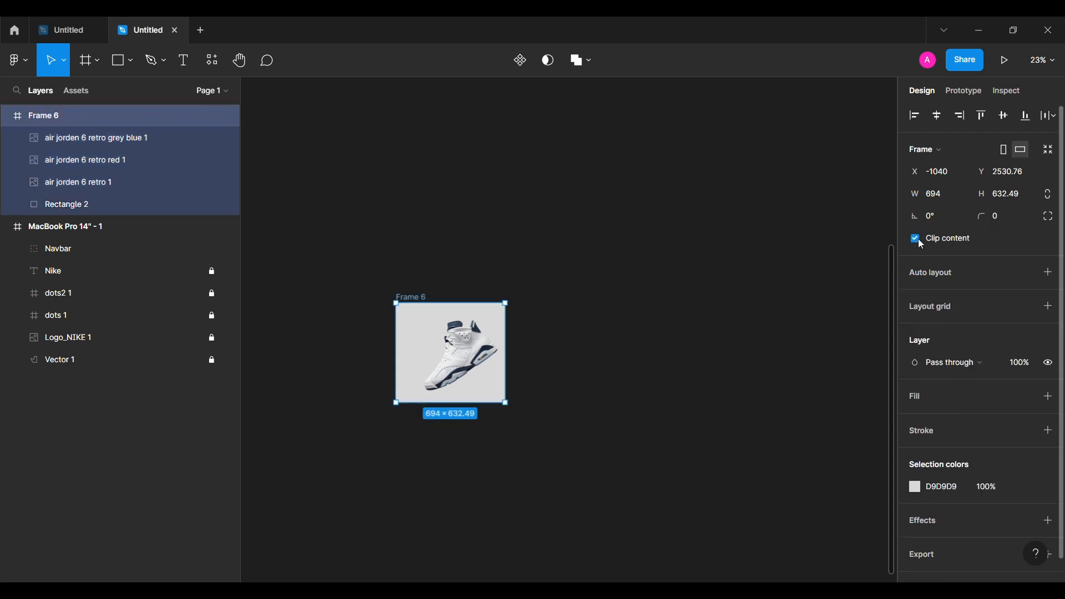
pyautogui.click(919, 240)
# - Select the three shoe images in Frame 6 and set the vertical spacing between them to 120
pyautogui.click(83, 161)
pyautogui.keyDown('shift'); pyautogui.click(92, 180); pyautogui.keyUp('shift')
pyautogui.click(101, 141)
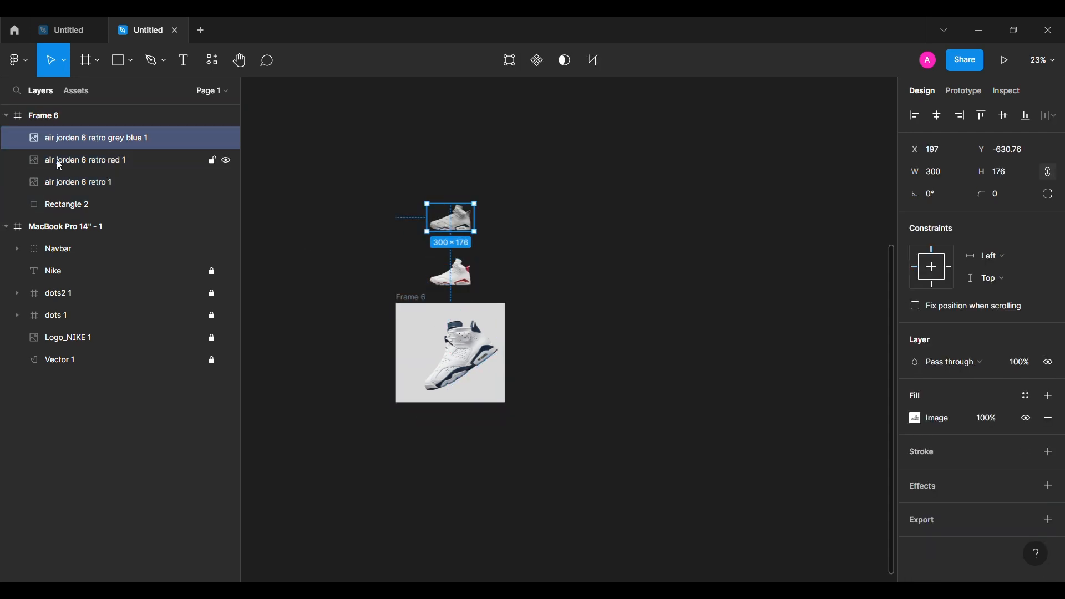
pyautogui.keyDown('shift'); pyautogui.click(58, 183); pyautogui.keyUp('shift')
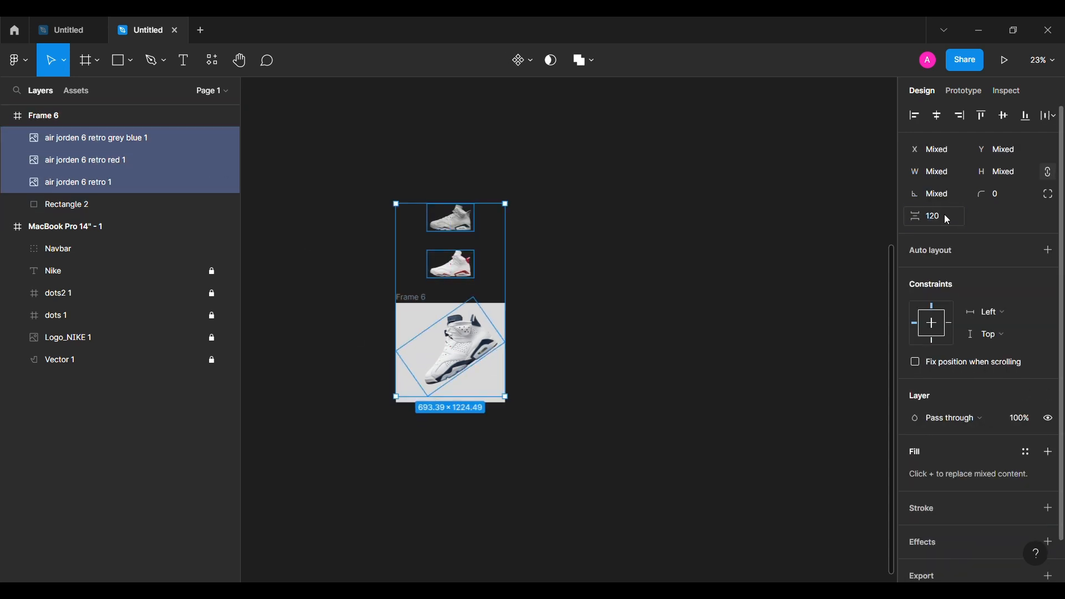
pyautogui.click(1003, 115)
pyautogui.hotkey('ctrl', 'z')
pyautogui.scroll(2, 532, 378)
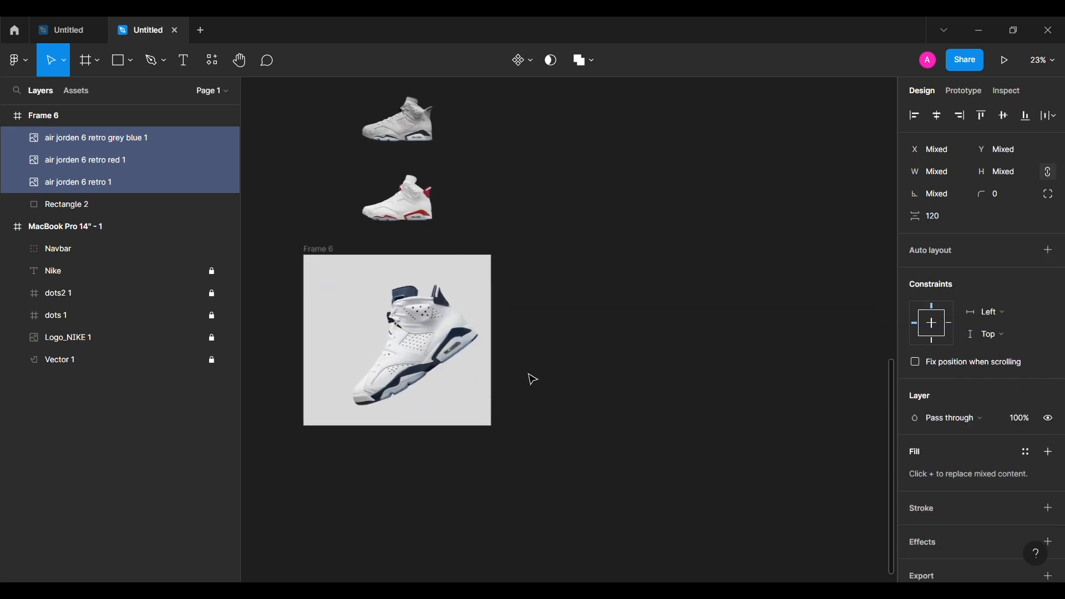
pyautogui.hscroll(-3, 531, 378)
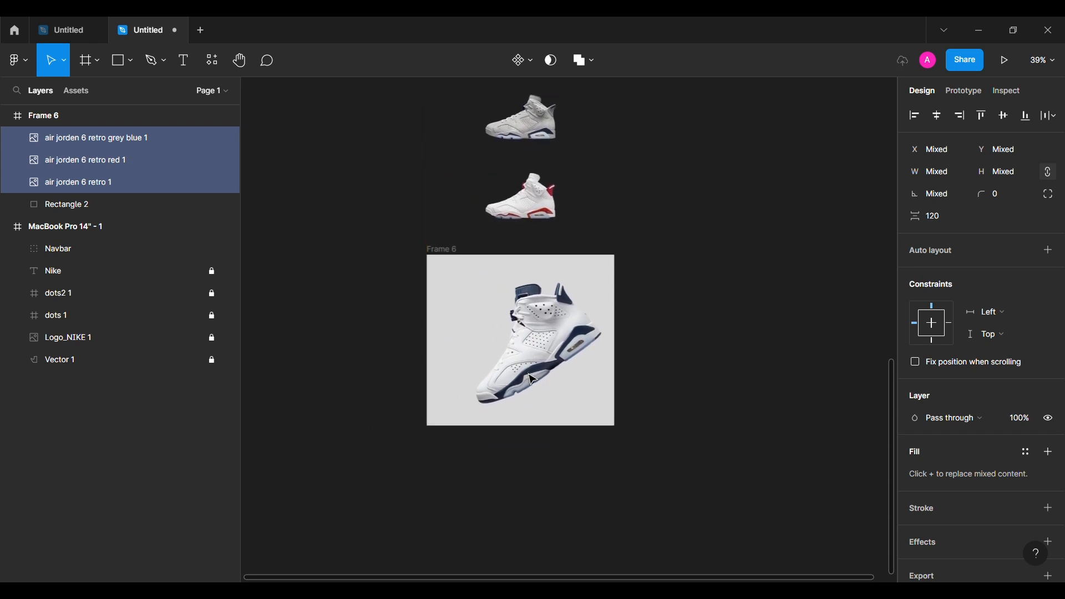
pyautogui.scroll(10, 344, 408)
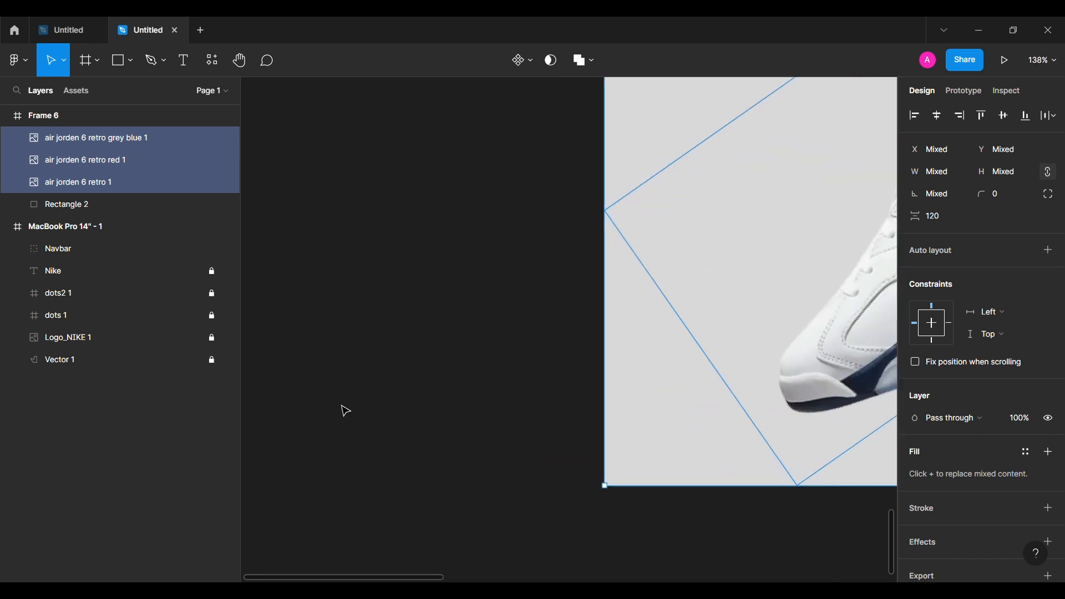
# - Duplicate Frame 6 twice to form a horizontal row of three shoe frames with gaps between them
pyautogui.scroll(4, 344, 411)
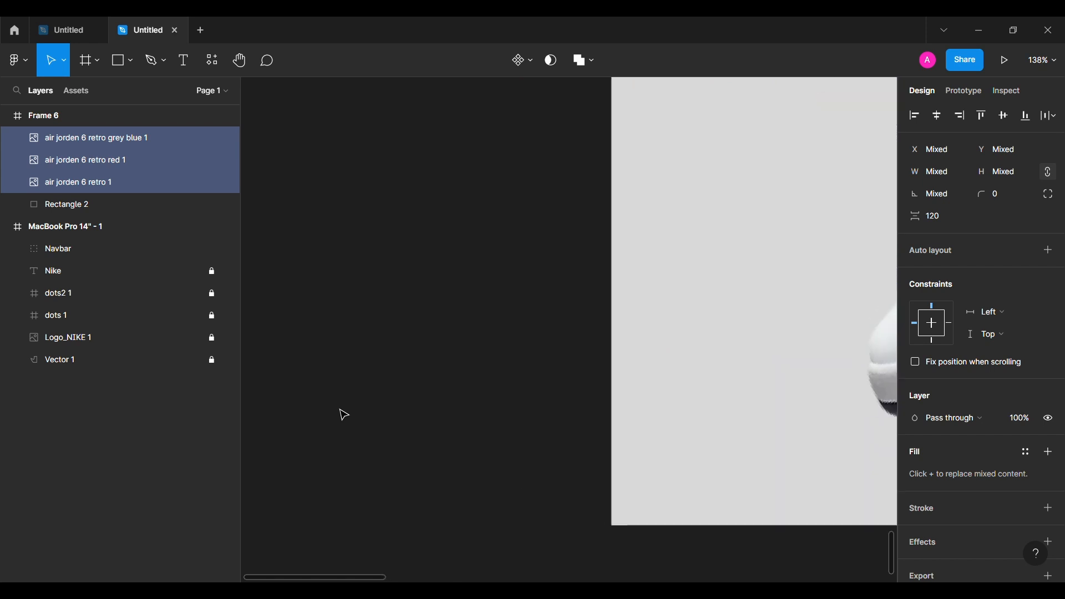
pyautogui.scroll(-10, 339, 424)
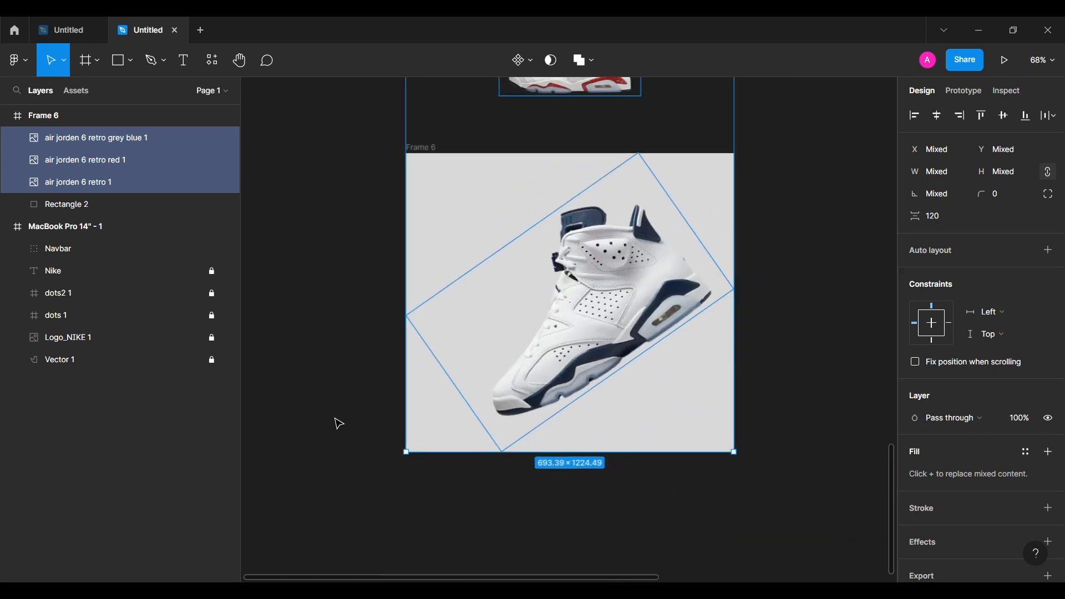
pyautogui.scroll(2, 654, 278)
pyautogui.click(636, 352)
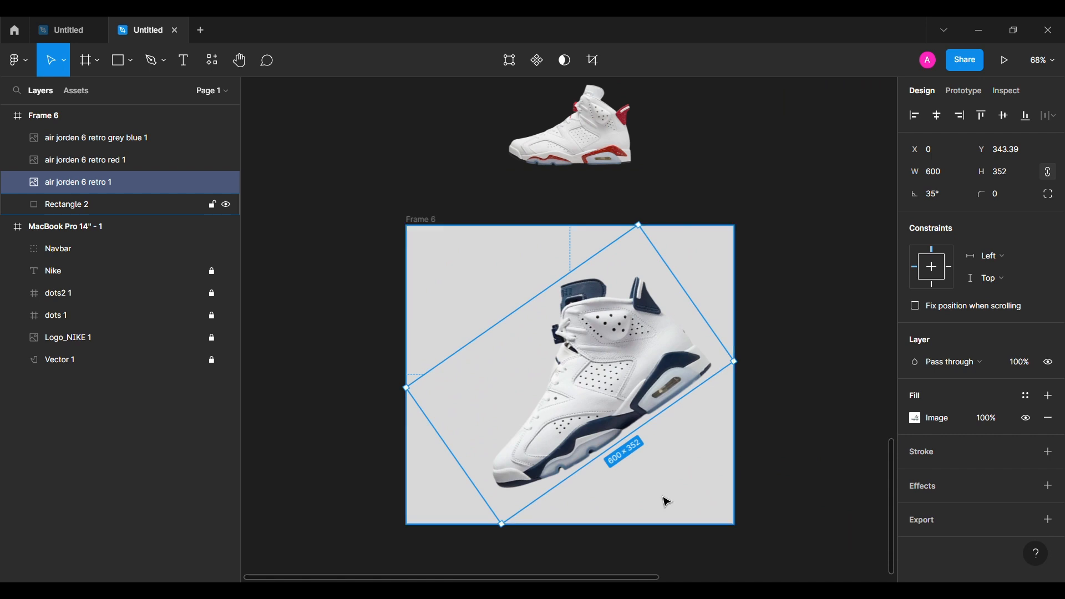
pyautogui.click(88, 118)
pyautogui.click(292, 299)
pyautogui.scroll(-4, 298, 302)
pyautogui.scroll(1, 298, 303)
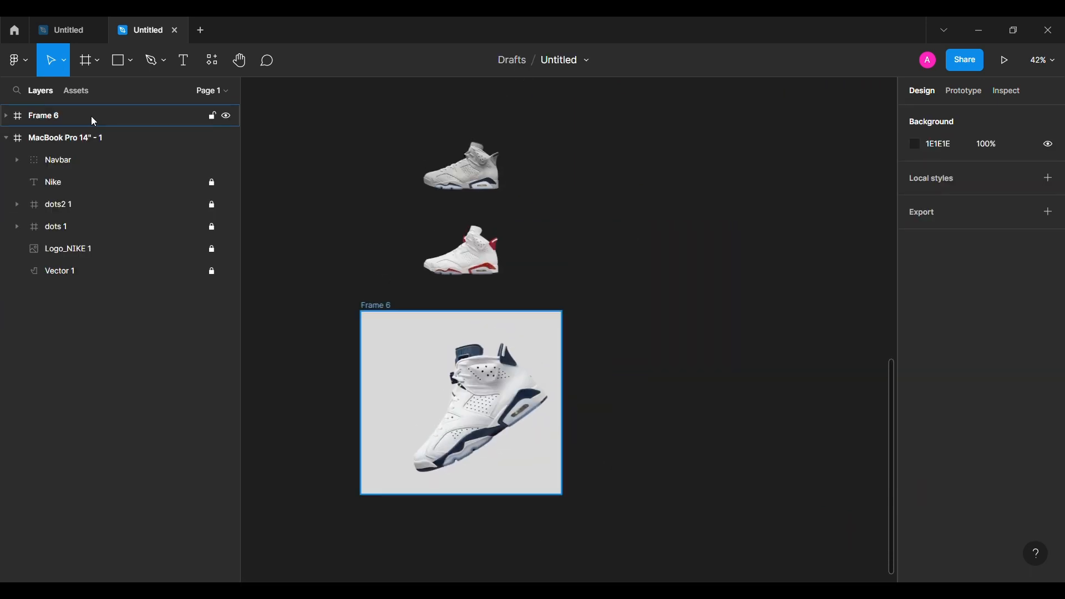
pyautogui.click(95, 118)
pyautogui.hscroll(1, 572, 380)
pyautogui.keyDown('alt'); pyautogui.moveTo(515, 338); pyautogui.dragTo(745, 335); pyautogui.keyUp('alt')
pyautogui.hscroll(1, 740, 336)
pyautogui.keyDown('alt'); pyautogui.moveTo(669, 344); pyautogui.dragTo(835, 369); pyautogui.keyUp('alt')
# - Move the three shoe frames together up to just beneath the MacBook Pro 14" - 1 frame
pyautogui.scroll(-3, 835, 366)
pyautogui.click(758, 510)
pyautogui.moveTo(715, 511); pyautogui.dragTo(335, 295)
pyautogui.moveTo(518, 414); pyautogui.dragTo(509, 254)
pyautogui.click(539, 385)
pyautogui.scroll(2, 539, 385)
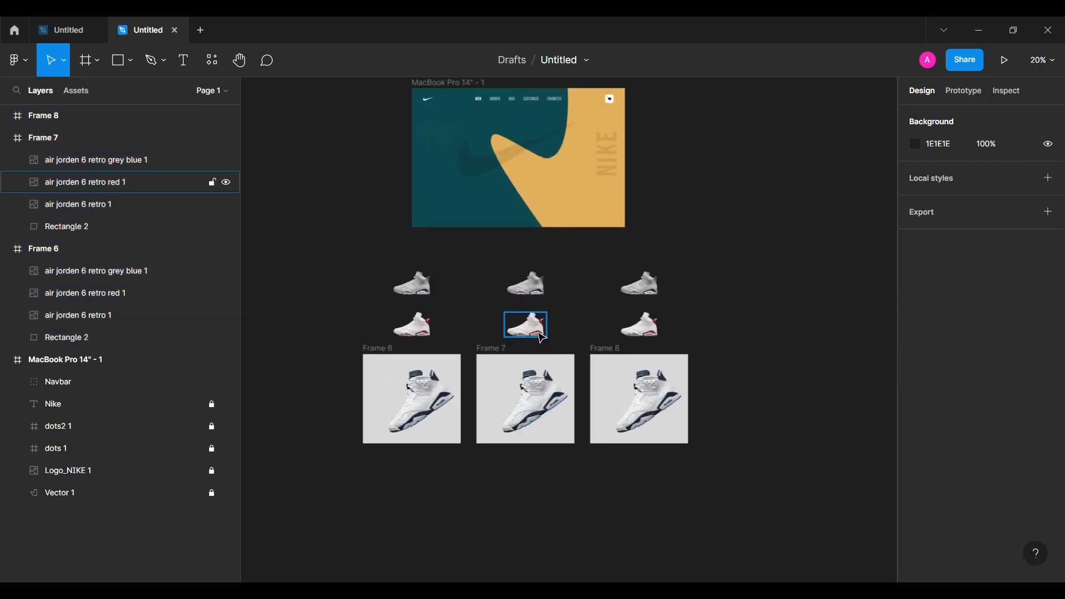
# - Set the rotation of the large navy shoe in Frame 7 to 0°
pyautogui.scroll(3, 540, 334)
pyautogui.scroll(-1, 540, 333)
pyautogui.click(589, 444)
pyautogui.write('0')
pyautogui.press('Return')
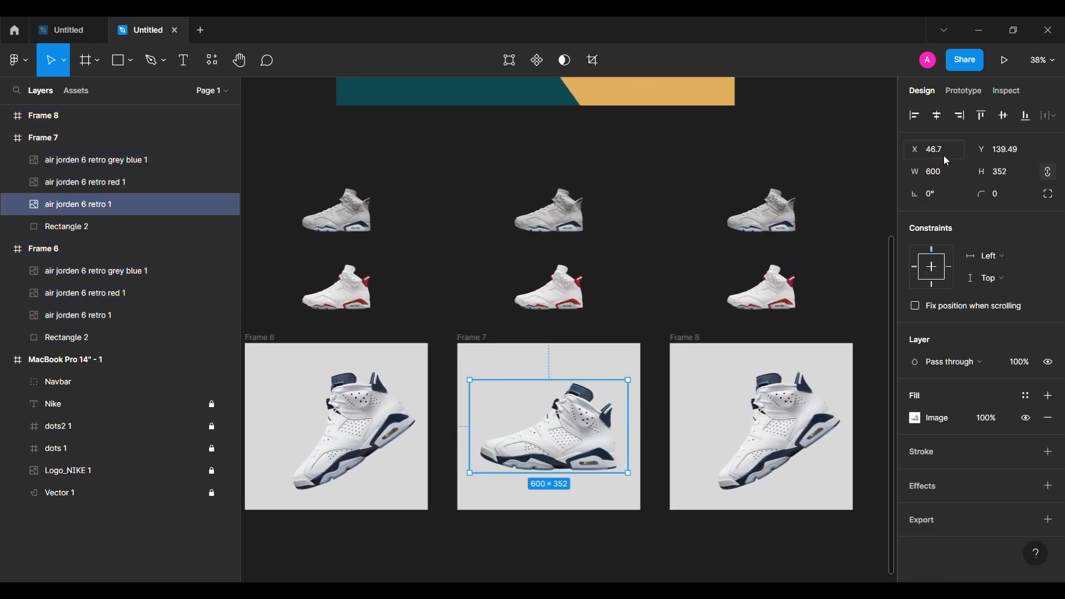
# - Scale the navy shoe in Frame 7 to a width of 300 and center it in the frame both ways
pyautogui.click(941, 173)
pyautogui.write('300')
pyautogui.press('Return')
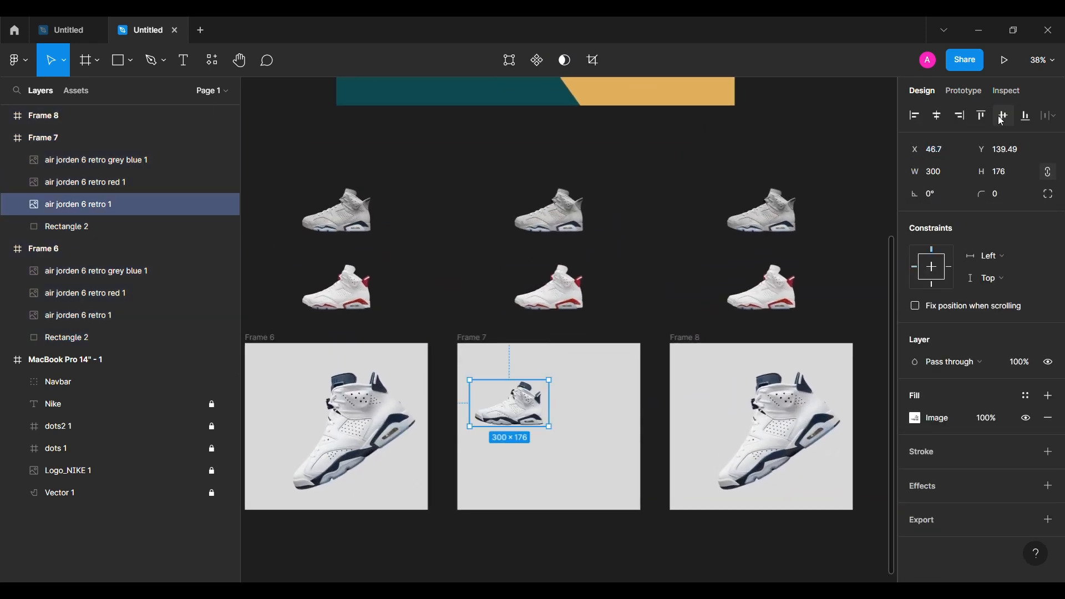
pyautogui.click(1002, 118)
pyautogui.click(937, 115)
# - Lower the red shoe over the upper edge of Frame 7 and enlarge it to a width of 600, centered horizontally
pyautogui.press('Tab')
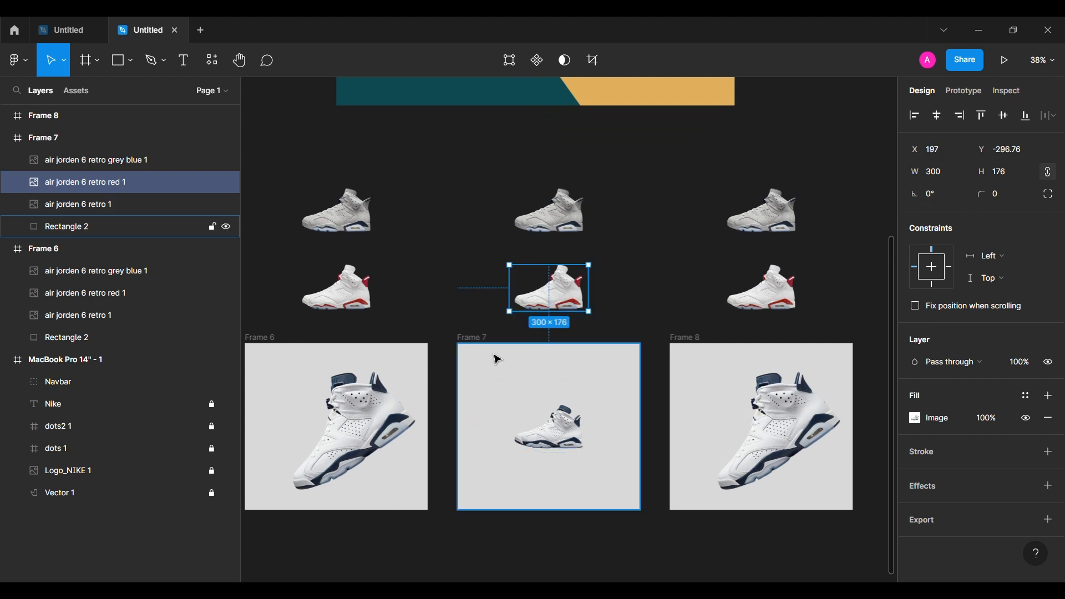
pyautogui.moveTo(572, 272); pyautogui.dragTo(577, 311)
pyautogui.click(950, 177)
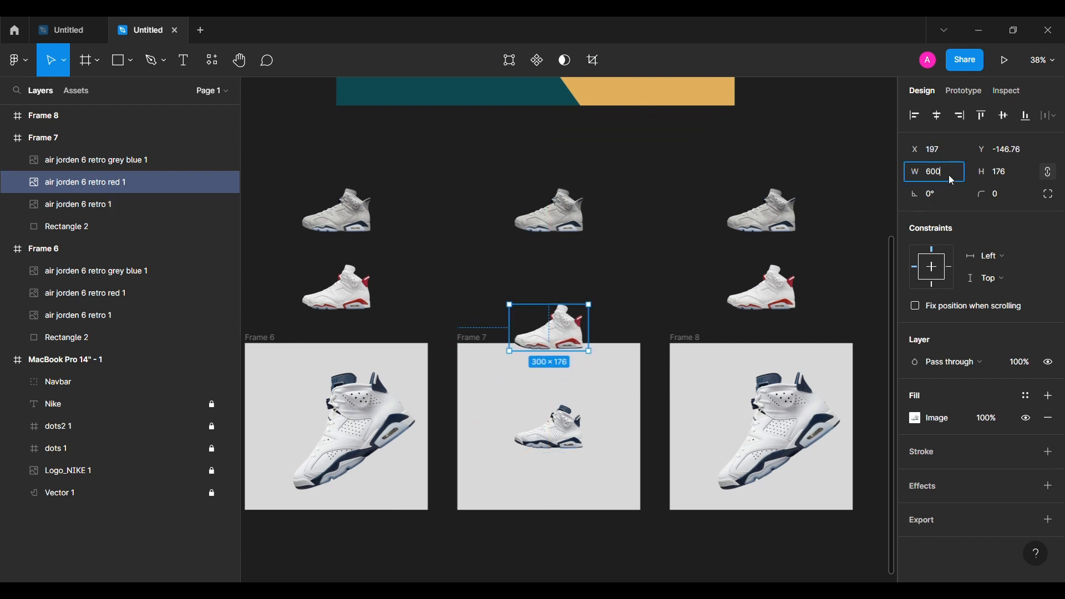
pyautogui.press('Return')
pyautogui.click(940, 119)
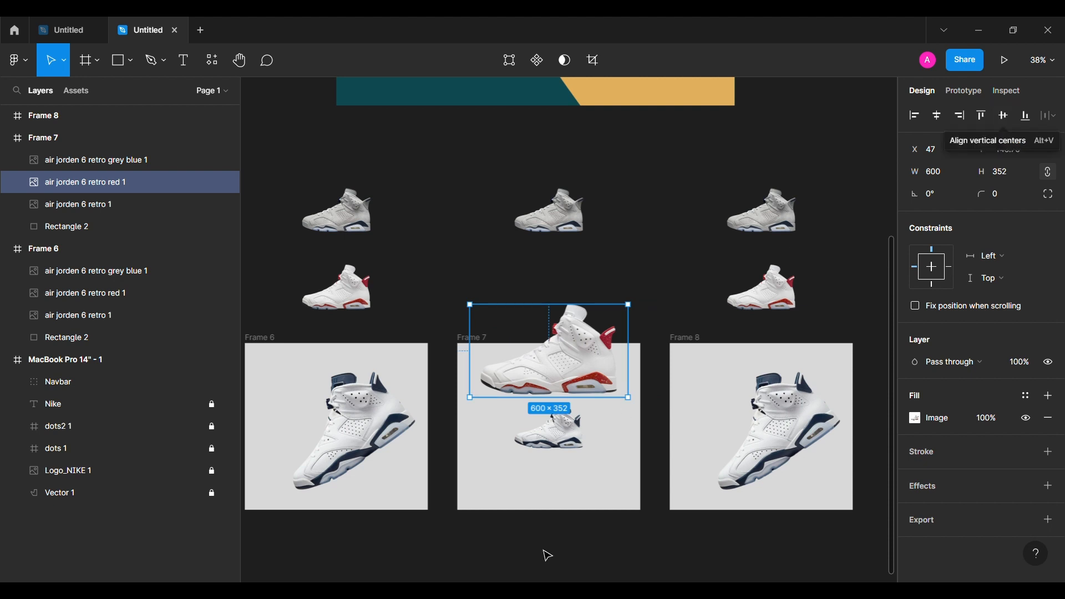
# - Move the small navy shoe down near Frame 7's lower edge and rotate the large red shoe to 35°
pyautogui.moveTo(549, 427); pyautogui.dragTo(549, 463)
pyautogui.keyDown('shift'); pyautogui.click(580, 368); pyautogui.keyUp('shift')
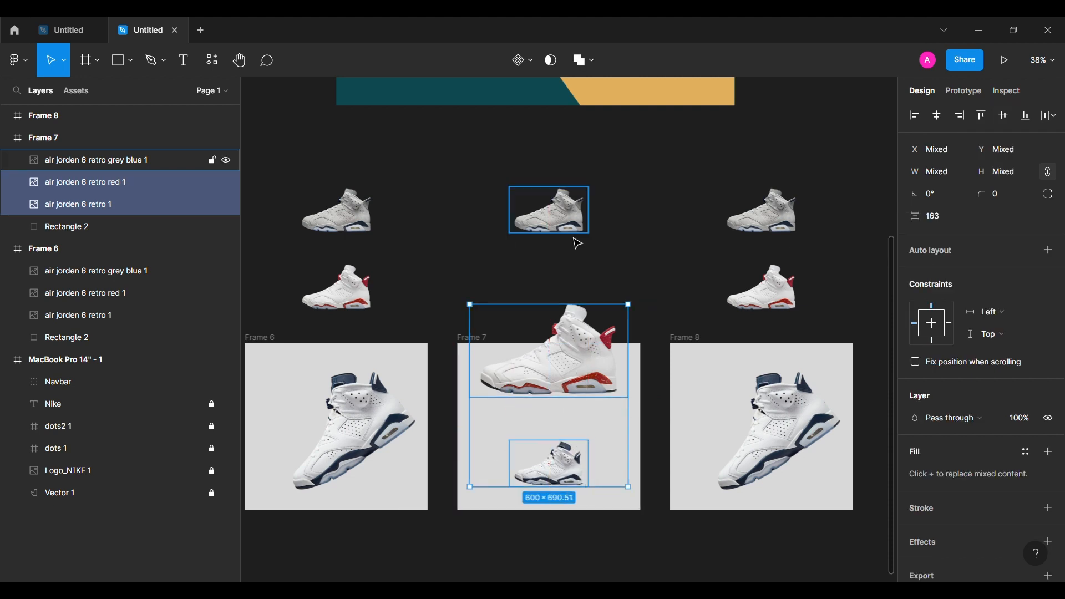
pyautogui.keyDown('shift'); pyautogui.click(574, 231); pyautogui.keyUp('shift')
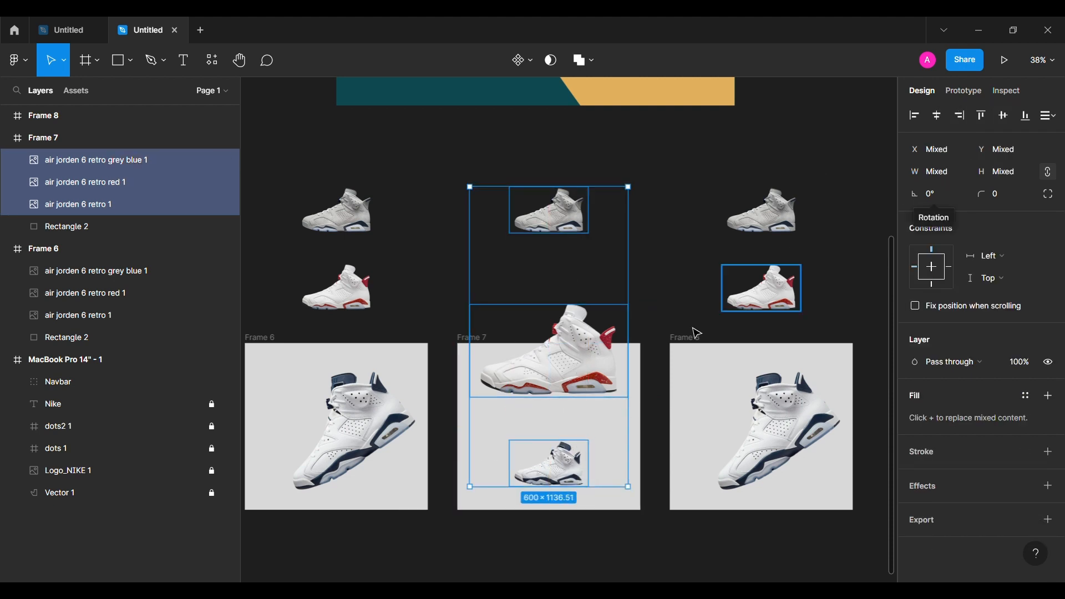
pyautogui.click(591, 357)
pyautogui.write('35')
pyautogui.press('Return')
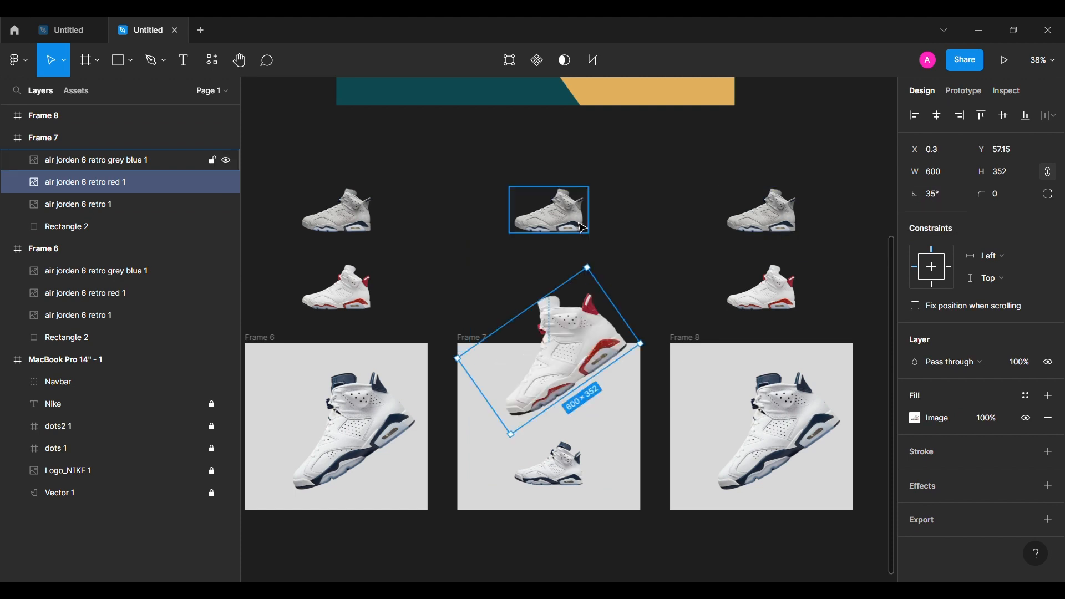
# - Select the three shoe images in Frame 7 and set the vertical spacing between them to 120
pyautogui.keyDown('shift'); pyautogui.click(582, 227); pyautogui.keyUp('shift')
pyautogui.keyDown('shift'); pyautogui.click(572, 466); pyautogui.keyUp('shift')
pyautogui.click(945, 215)
pyautogui.write('1')
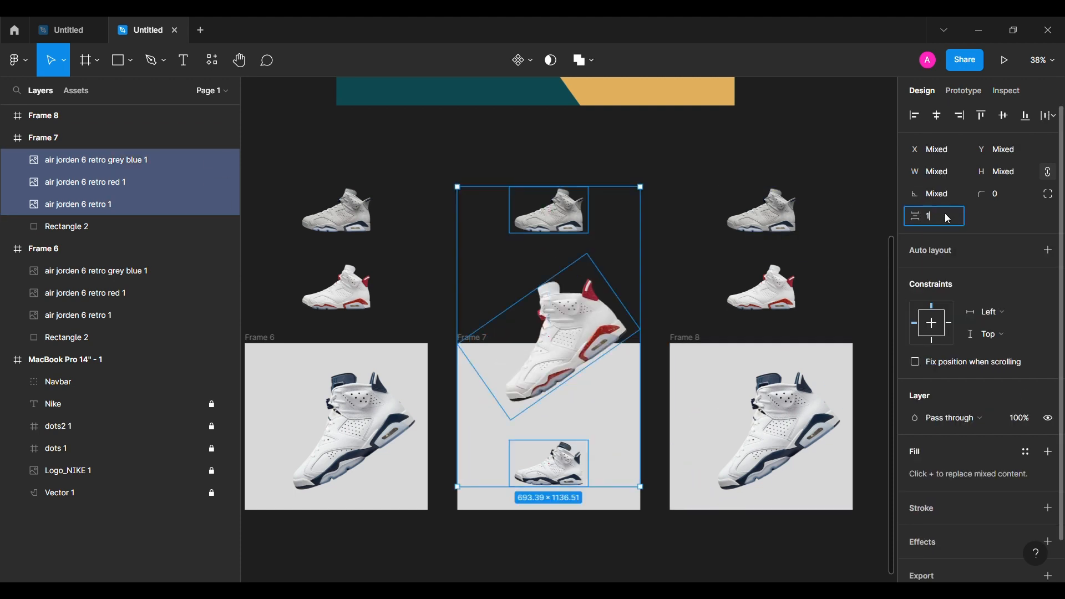
pyautogui.write('20')
pyautogui.press('Return')
# - Shift the three shoes of Frame 7 vertically together so the large red shoe sits centered inside the frame
pyautogui.moveTo(572, 343); pyautogui.dragTo(571, 378)
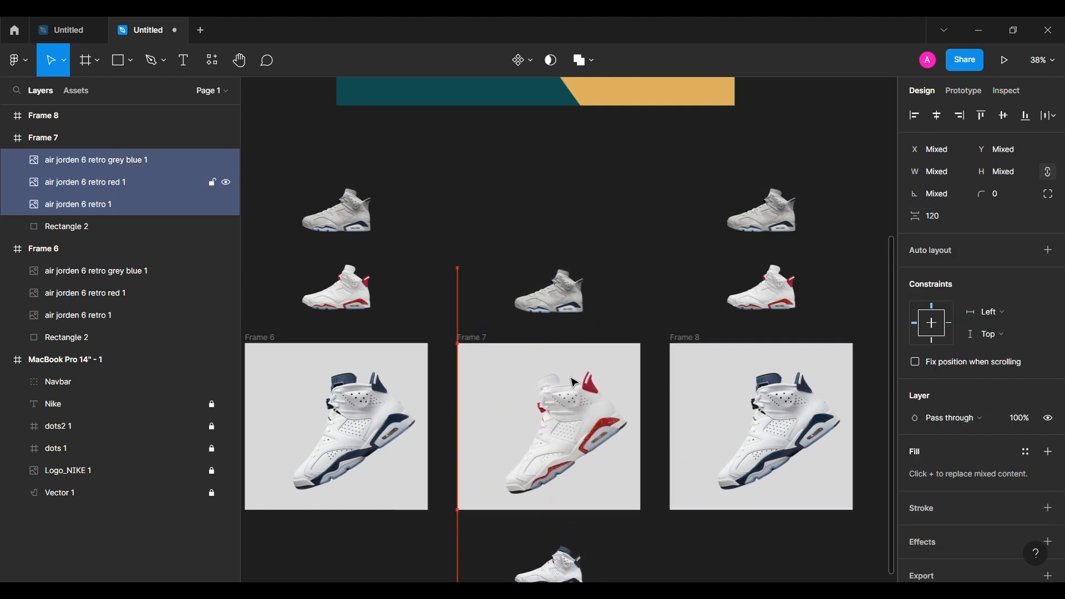
pyautogui.scroll(-3, 574, 383)
pyautogui.press('Up')
pyautogui.press('Up')
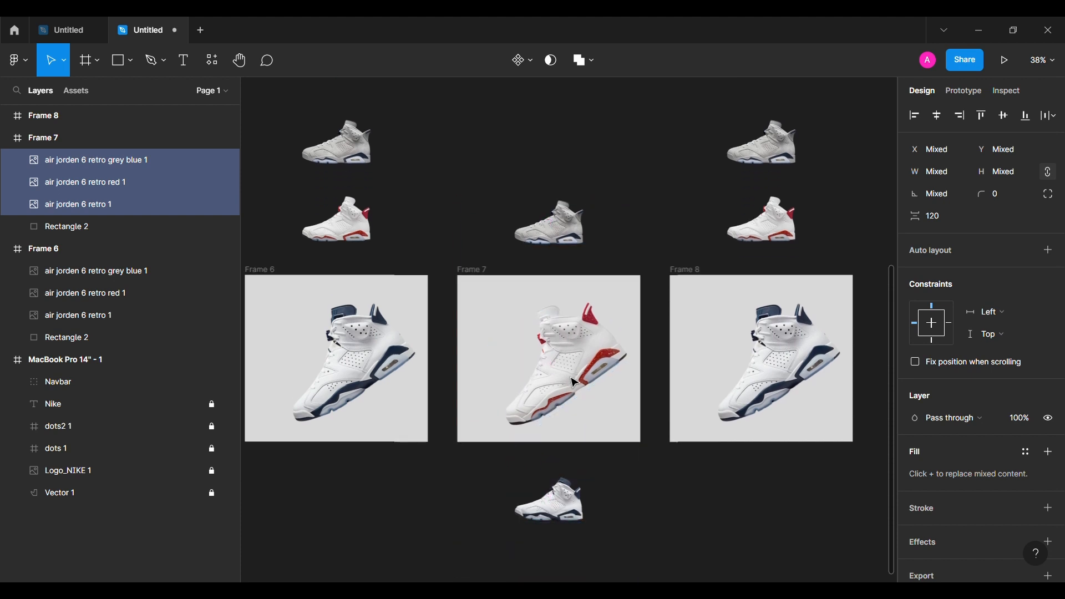
pyautogui.click(528, 404)
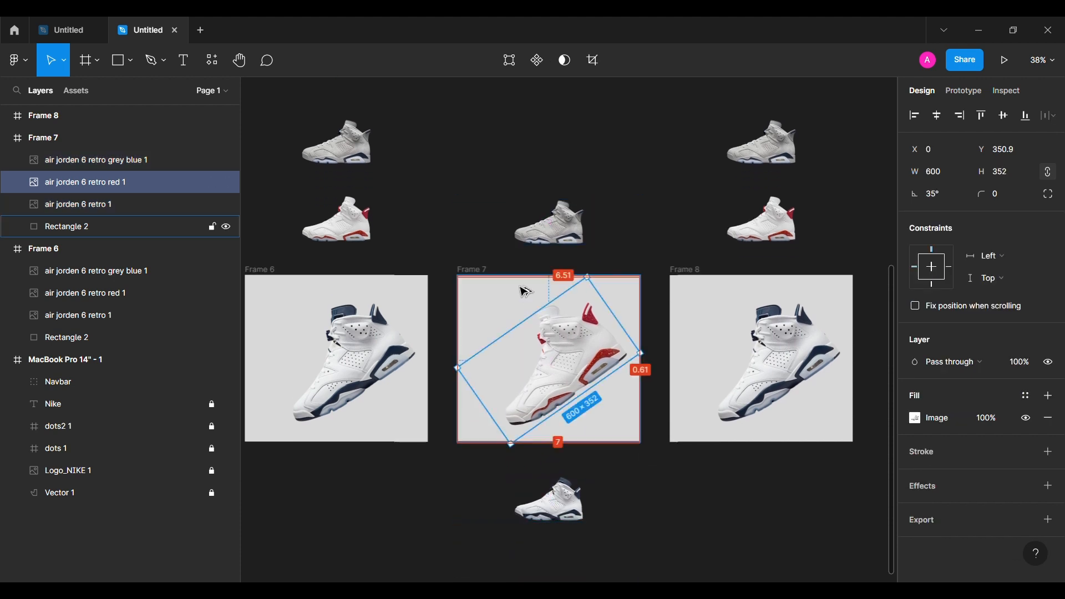
pyautogui.keyDown('shift'); pyautogui.click(550, 222); pyautogui.keyUp('shift')
pyautogui.keyDown('shift'); pyautogui.click(550, 502); pyautogui.keyUp('shift')
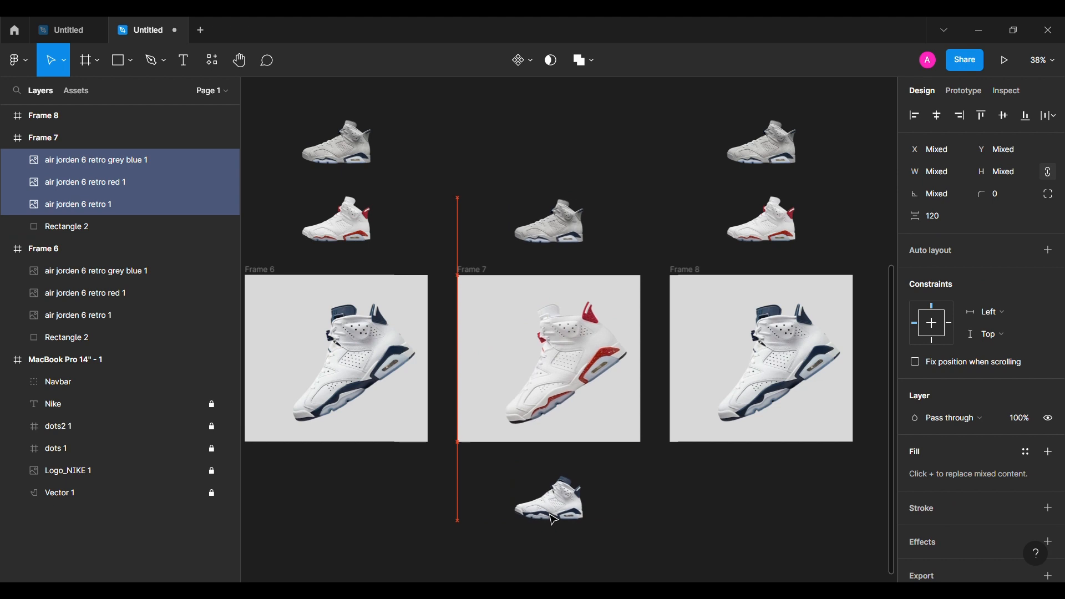
pyautogui.click(139, 182)
# - Set the rotation of the large navy shoe in Frame 8 to 0°
pyautogui.hscroll(3, 610, 226)
pyautogui.click(685, 372)
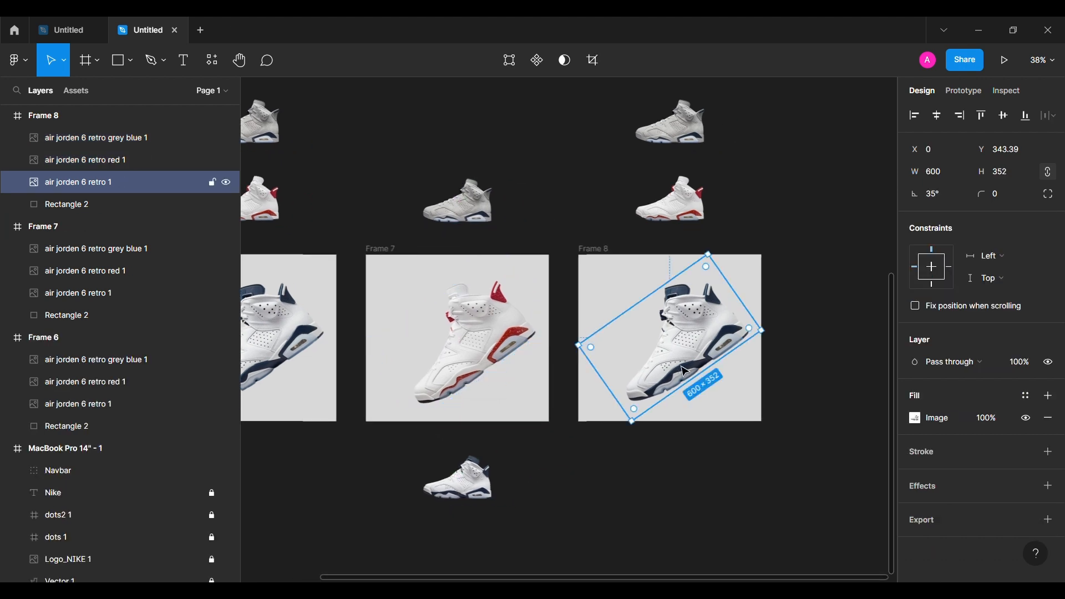
pyautogui.write('0')
pyautogui.press('Return')
# - Scale the navy shoe in Frame 8 to a width of 300 and center it in the frame both ways
pyautogui.click(943, 171)
pyautogui.write('300')
pyautogui.press('Return')
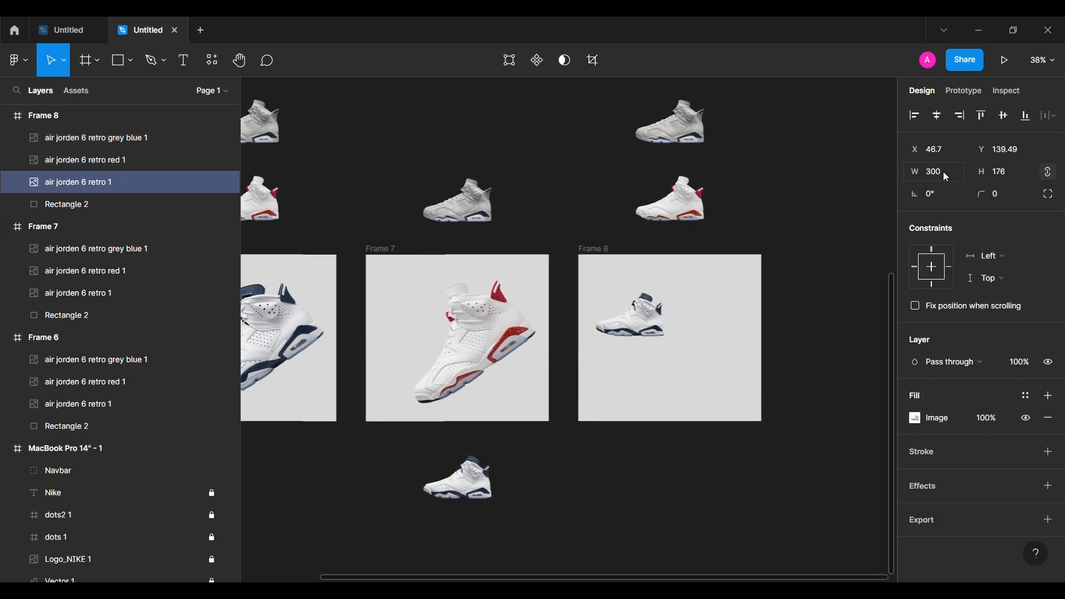
pyautogui.click(1007, 117)
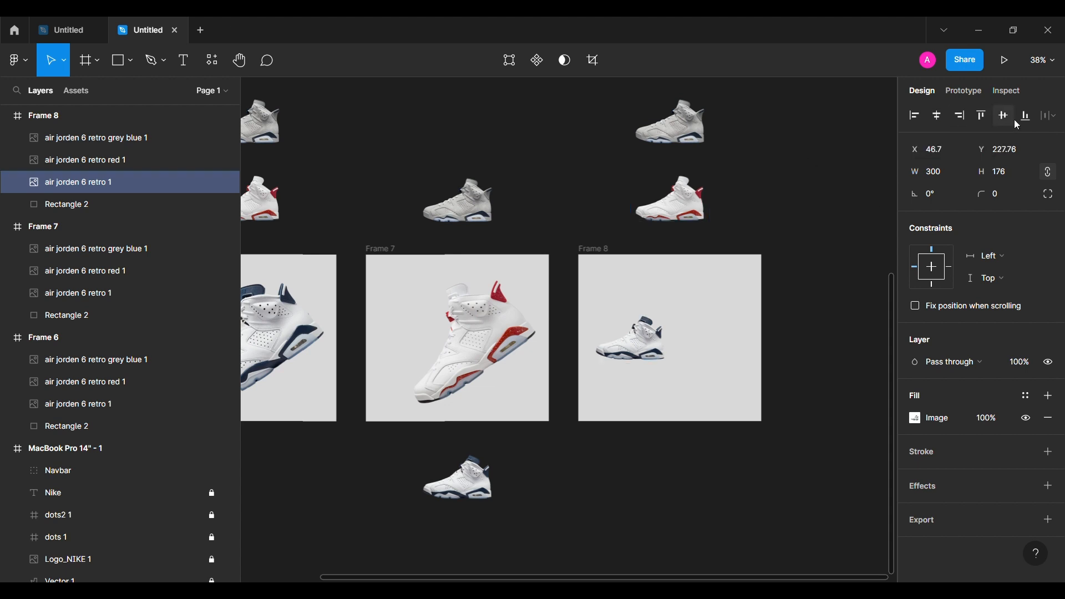
pyautogui.click(941, 117)
pyautogui.click(111, 160)
pyautogui.click(937, 194)
pyautogui.write('35')
pyautogui.press('Return')
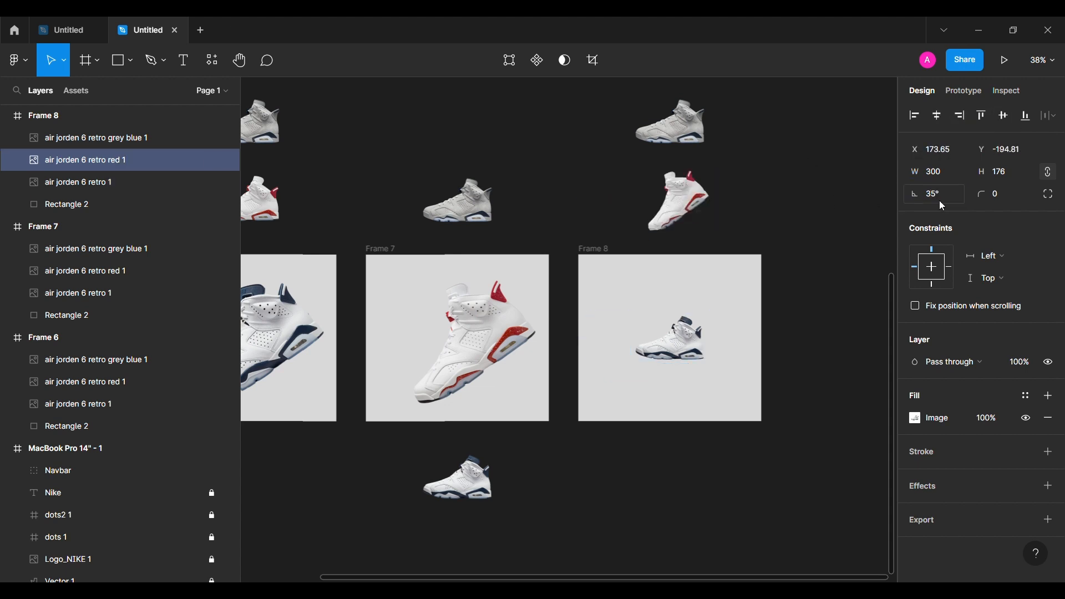
pyautogui.write('600')
pyautogui.press('Return')
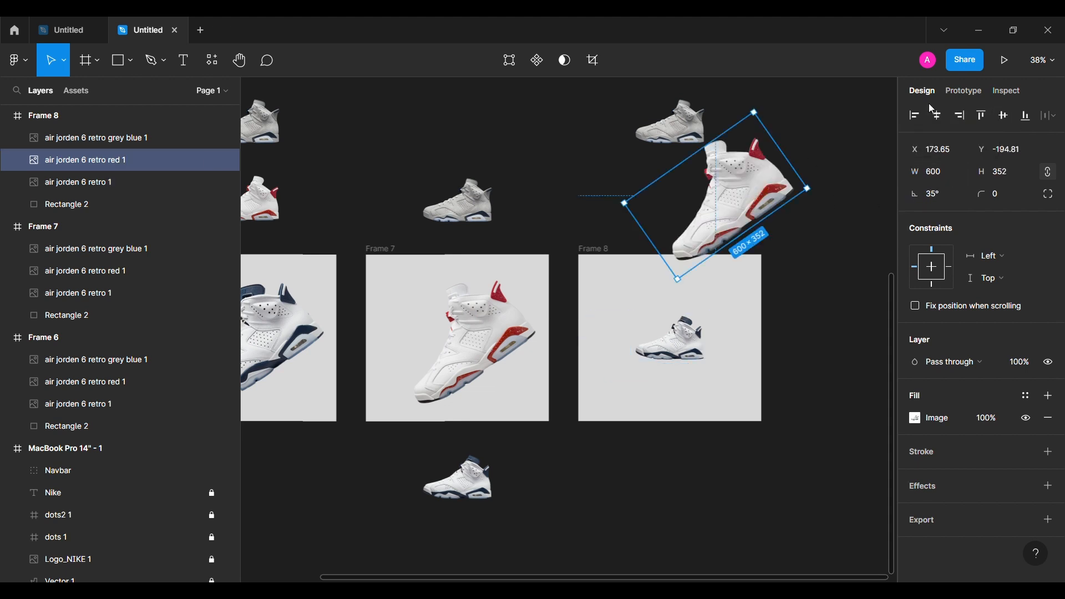
pyautogui.click(937, 116)
pyautogui.moveTo(661, 245); pyautogui.dragTo(661, 276)
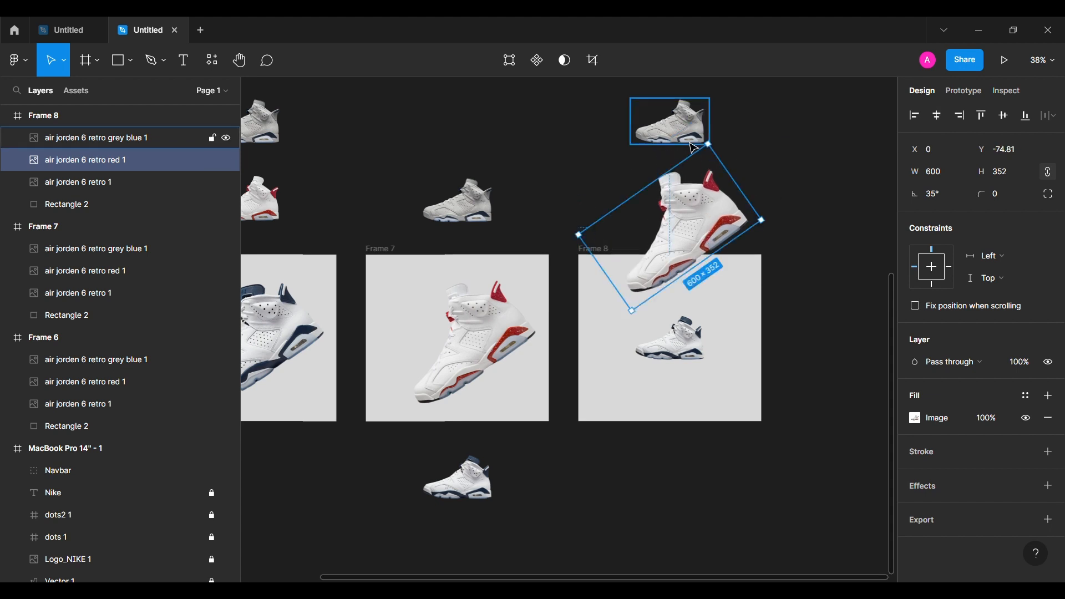
pyautogui.keyDown('shift'); pyautogui.click(692, 143); pyautogui.keyUp('shift')
pyautogui.keyDown('shift'); pyautogui.click(693, 337); pyautogui.keyUp('shift')
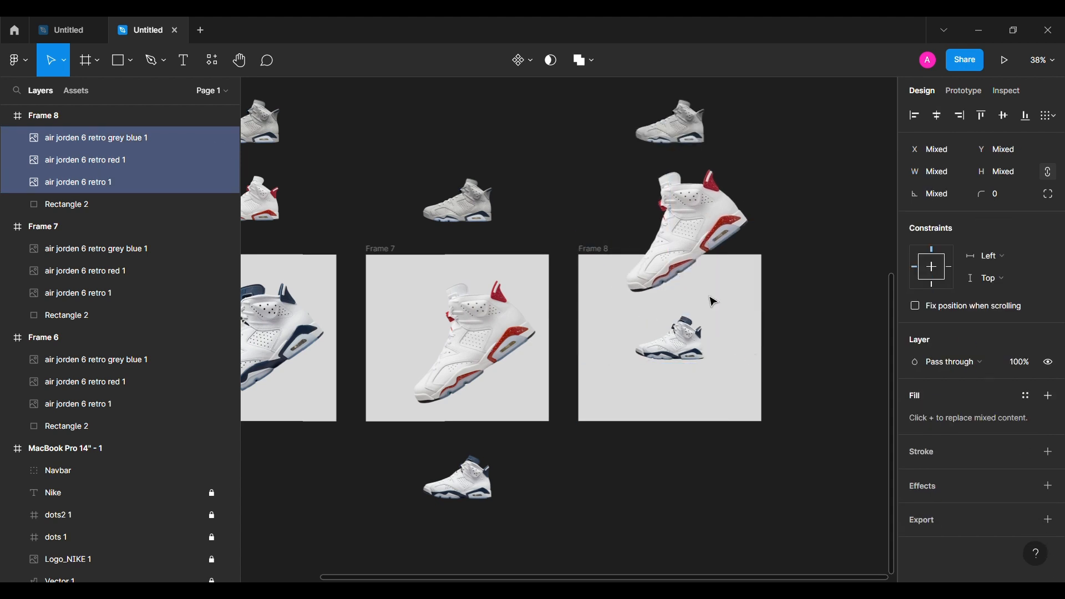
pyautogui.hotkey('shift', 'Down')
pyautogui.hotkey('shift', 'Down')
pyautogui.hotkey('shift', 'Down')
pyautogui.hotkey('shift', 'Down')
pyautogui.hotkey('shift', 'Down')
pyautogui.hotkey('shift', 'Down')
pyautogui.hotkey('shift', 'Down')
pyautogui.hotkey('shift', 'Down')
pyautogui.hotkey('shift', 'Down')
pyautogui.hotkey('shift', 'Down')
pyautogui.hotkey('shift', 'Down')
pyautogui.hotkey('shift', 'Down')
pyautogui.hotkey('shift', 'Down')
pyautogui.hotkey('shift', 'Down')
pyautogui.hotkey('shift', 'Down')
pyautogui.hotkey('shift', 'Down')
pyautogui.hotkey('ctrl', 'z')
pyautogui.hotkey('ctrl', 'z')
pyautogui.hotkey('ctrl', 'z')
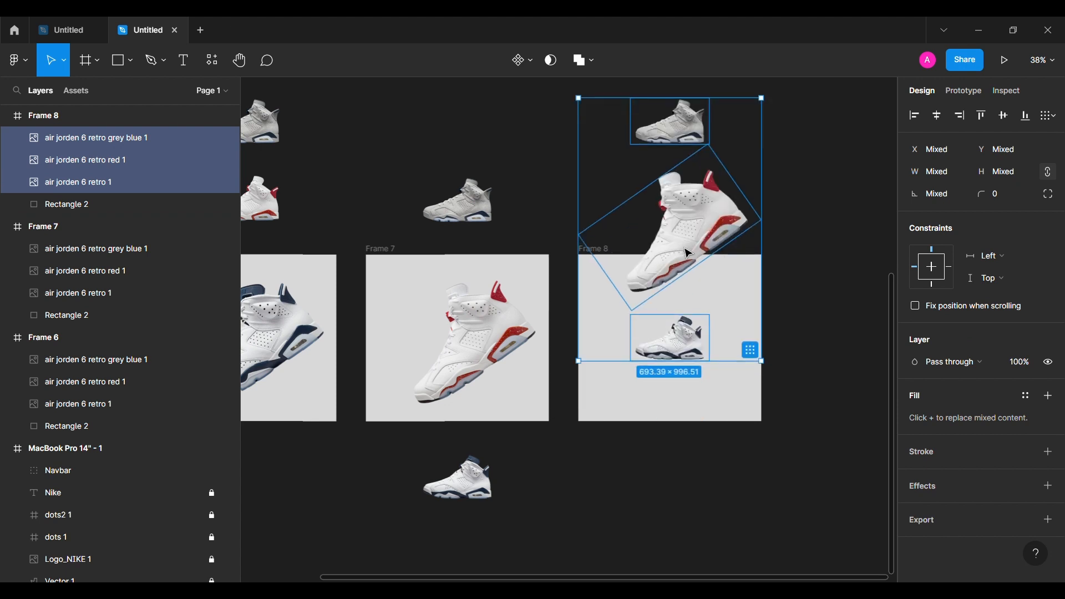
pyautogui.hotkey('ctrl', 'z')
pyautogui.hotkey('ctrl', 'z')
pyautogui.hotkey('ctrl', 'z')
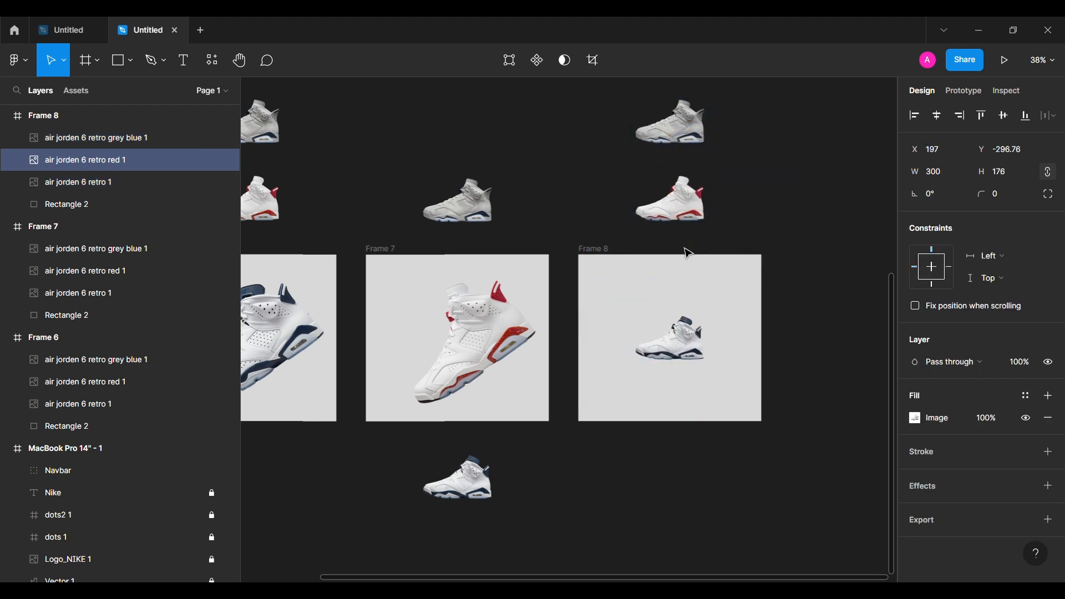
pyautogui.hotkey('ctrl', 'z')
pyautogui.hotkey('ctrl', 'z')
pyautogui.hotkey('ctrl', 'z')
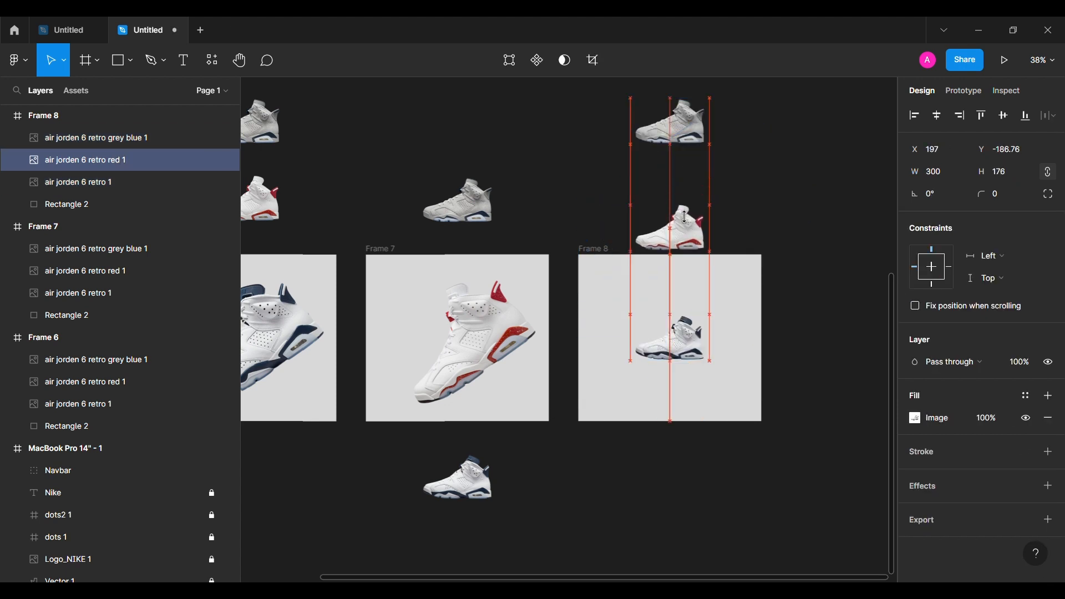
# - Enlarge the grey shoe above Frame 8 to a width of 600 at 35° rotation and center it horizontally
pyautogui.write('600')
pyautogui.press('Return')
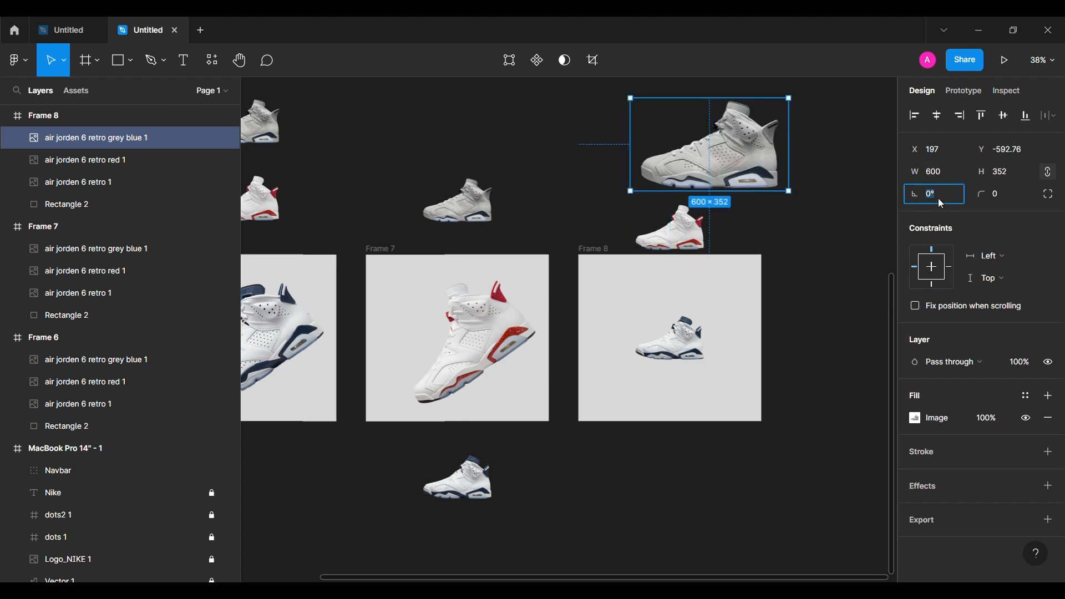
pyautogui.write('35')
pyautogui.press('Return')
pyautogui.click(936, 115)
# - Lower the small red shoe over Frame 8's upper edge and set the vertical spacing between the frame's three shoes to 120
pyautogui.click(680, 239)
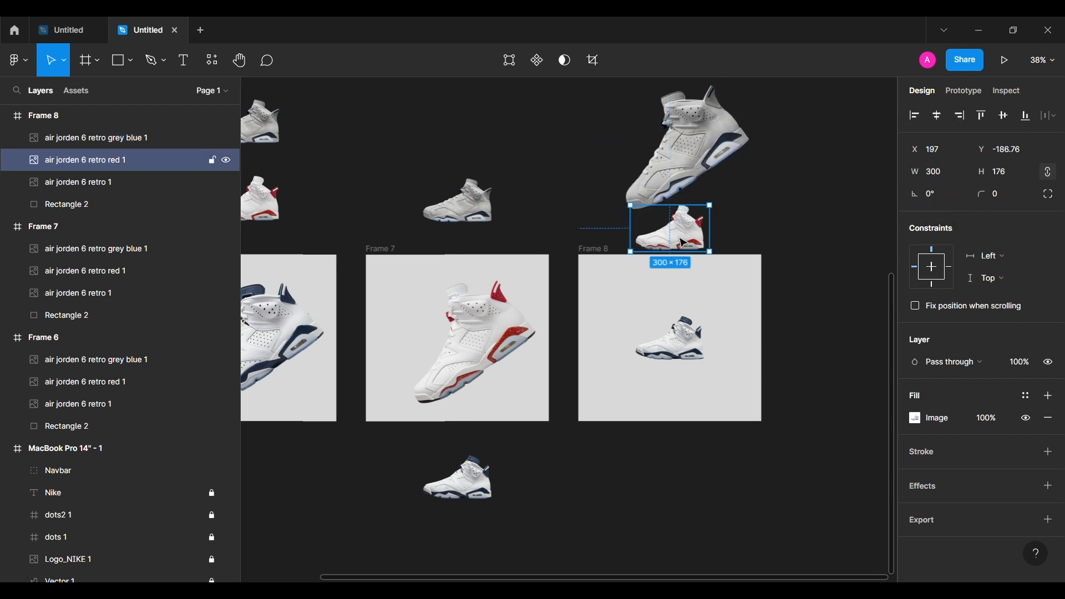
pyautogui.moveTo(684, 244); pyautogui.dragTo(683, 283)
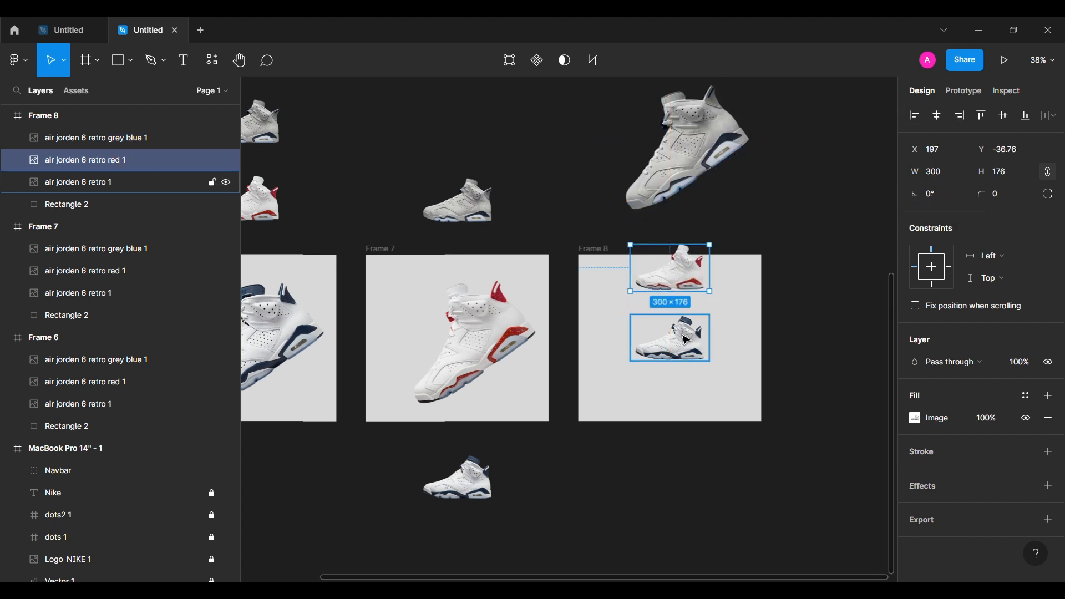
pyautogui.click(692, 183)
pyautogui.keyDown('shift'); pyautogui.click(670, 269); pyautogui.keyUp('shift')
pyautogui.keyDown('shift'); pyautogui.click(671, 339); pyautogui.keyUp('shift')
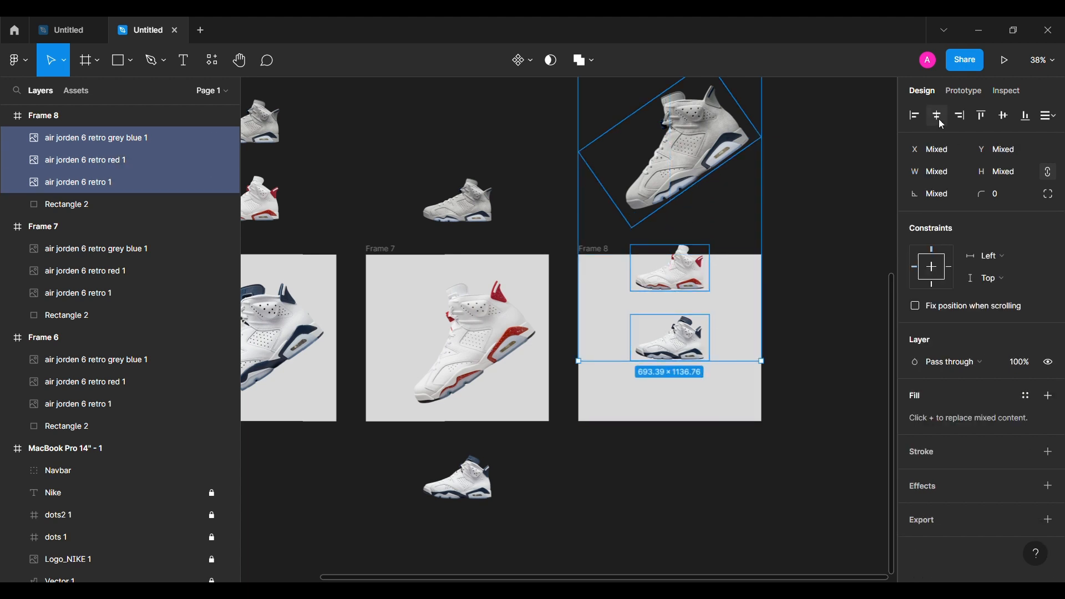
pyautogui.click(750, 350)
pyautogui.click(942, 216)
pyautogui.write('1')
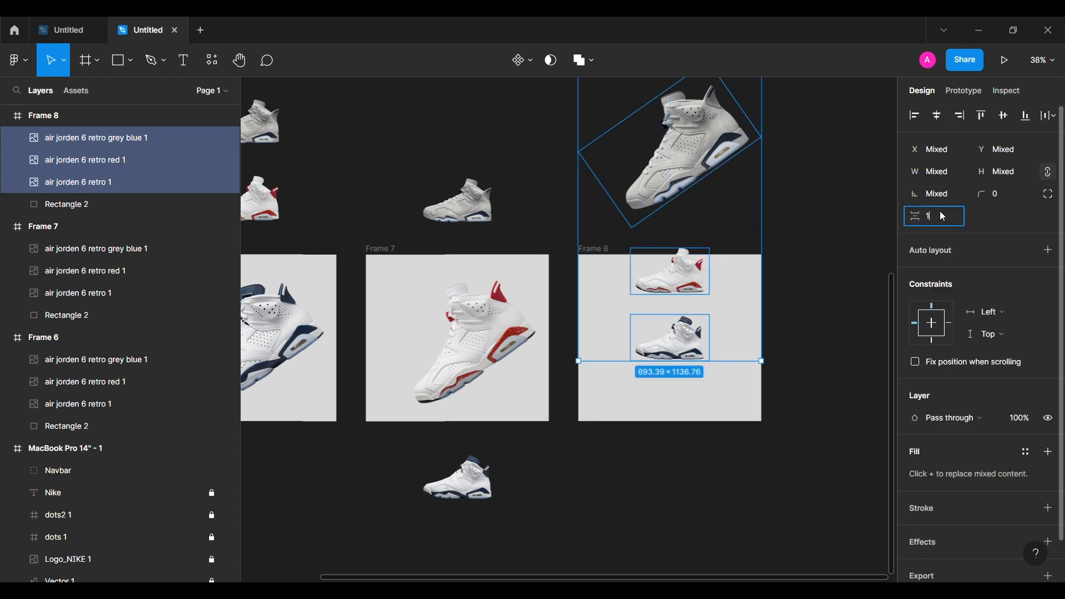
pyautogui.write('20')
pyautogui.press('Return')
# - Move the three shoes of Frame 8 down together until the large grey shoe sits centered inside the frame
pyautogui.scroll(1, 825, 317)
pyautogui.hotkey('shift', 'Down')
pyautogui.hotkey('shift', 'Down')
pyautogui.hotkey('shift', 'Down')
pyautogui.hotkey('shift', 'Down')
pyautogui.hotkey('shift', 'Down')
pyautogui.hotkey('shift', 'Down')
pyautogui.hotkey('shift', 'Down')
pyautogui.hotkey('shift', 'Down')
pyautogui.hotkey('shift', 'Down')
pyautogui.hotkey('shift', 'Down')
pyautogui.hotkey('shift', 'Down')
pyautogui.hotkey('shift', 'Down')
pyautogui.hotkey('shift', 'Down')
pyautogui.hotkey('shift', 'Down')
pyautogui.hotkey('shift', 'Down')
pyautogui.hotkey('shift', 'Down')
pyautogui.hotkey('shift', 'Down')
pyautogui.hotkey('shift', 'Down')
pyautogui.hotkey('shift', 'Down')
pyautogui.hotkey('shift', 'Down')
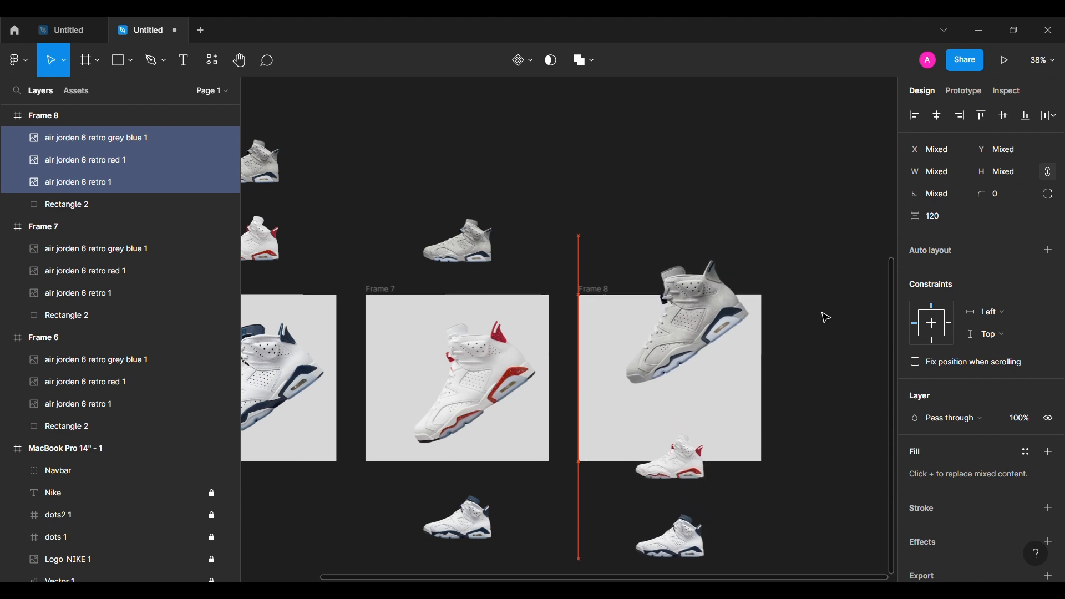
pyautogui.hotkey('shift', 'Down')
pyautogui.hotkey('shift', 'Down')
pyautogui.hotkey('shift', 'Down')
pyautogui.hotkey('shift', 'Down')
pyautogui.hotkey('shift', 'Down')
pyautogui.hotkey('shift', 'Down')
pyautogui.hotkey('shift', 'Down')
pyautogui.hotkey('shift', 'Down')
pyautogui.hotkey('shift', 'Down')
pyautogui.hotkey('shift', 'Down')
pyautogui.hotkey('shift', 'Down')
pyautogui.hotkey('shift', 'Down')
pyautogui.hotkey('shift', 'Down')
pyautogui.hotkey('shift', 'Down')
pyautogui.hotkey('shift', 'Down')
pyautogui.hotkey('shift', 'Down')
pyautogui.hotkey('shift', 'Down')
pyautogui.hotkey('shift', 'Down')
pyautogui.hotkey('shift', 'Down')
pyautogui.hotkey('shift', 'Down')
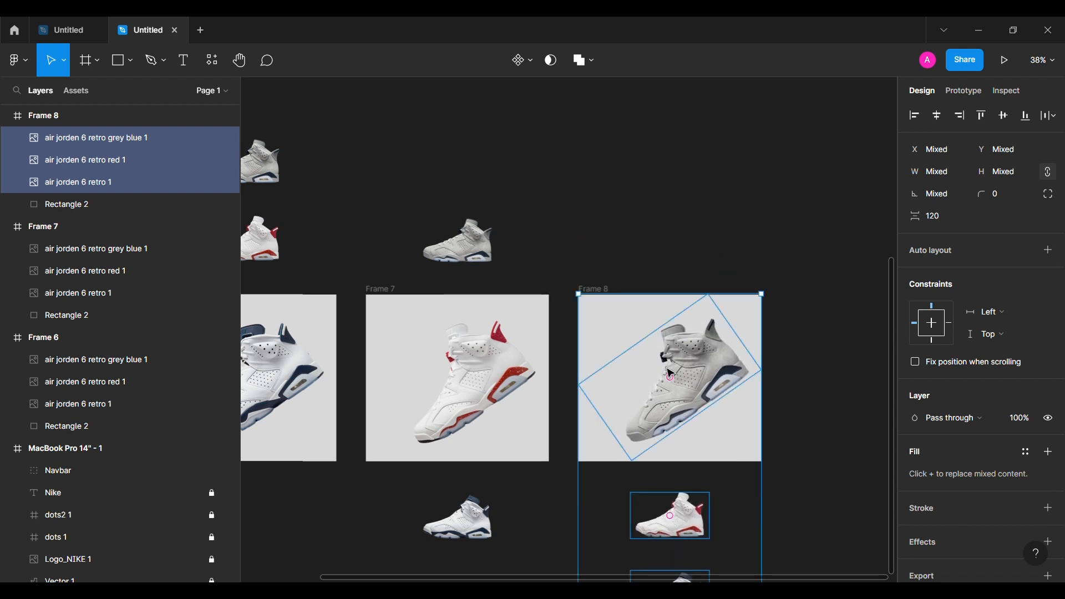
# - Nudge Frame 8's three shoes up slightly and check the large grey shoe's spacing to the frame edges
pyautogui.click(668, 372)
pyautogui.scroll(-2, 652, 462)
pyautogui.keyDown('shift'); pyautogui.click(674, 426); pyautogui.keyUp('shift')
pyautogui.keyDown('shift'); pyautogui.click(679, 489); pyautogui.keyUp('shift')
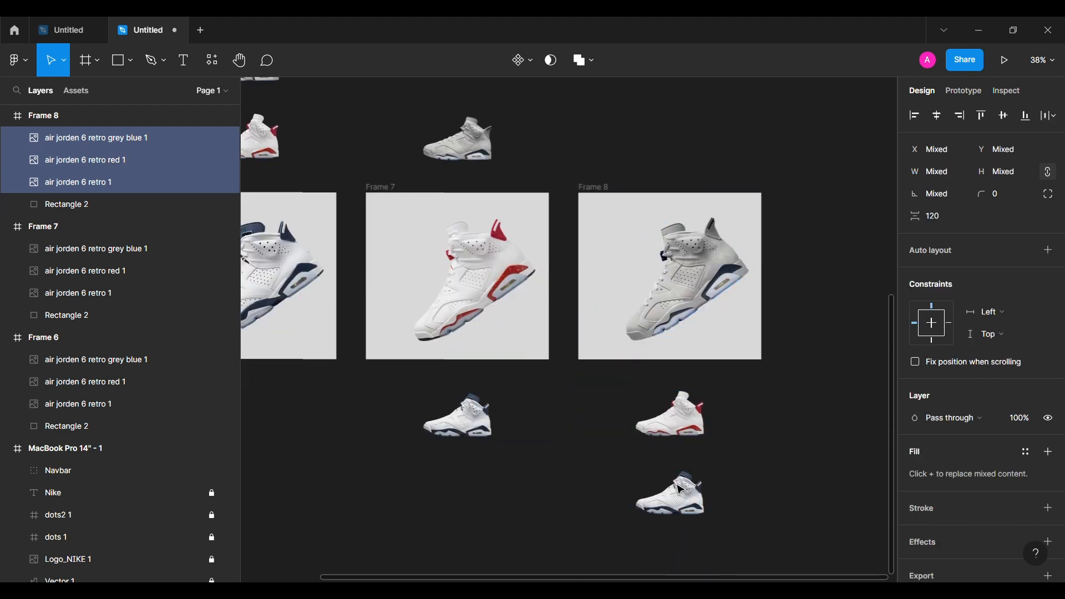
pyautogui.press('Up')
pyautogui.click(673, 275)
pyautogui.press('alt')
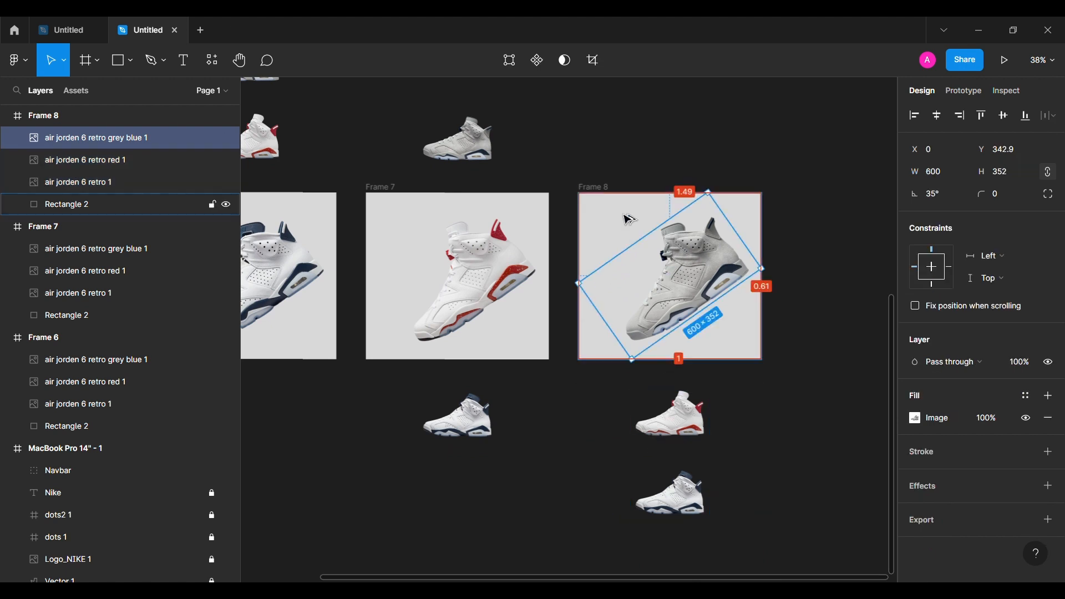
pyautogui.click(787, 425)
# - Select Frames 6, 7 and 8 together and clip their content to the frame bounds
pyautogui.scroll(-3, 787, 425)
pyautogui.click(6, 226)
pyautogui.click(7, 248)
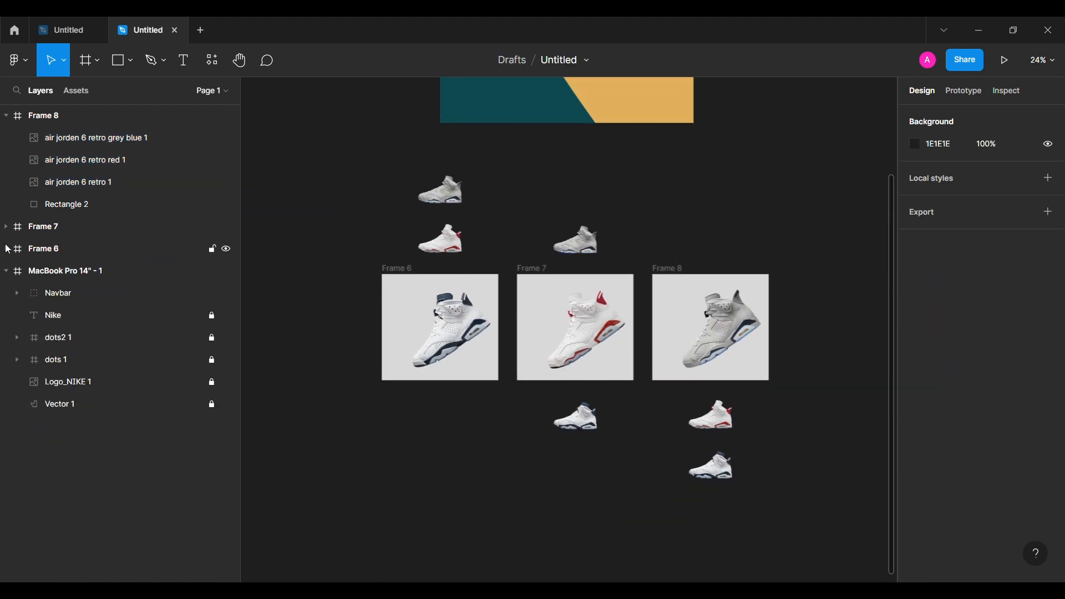
pyautogui.click(6, 115)
pyautogui.click(111, 160)
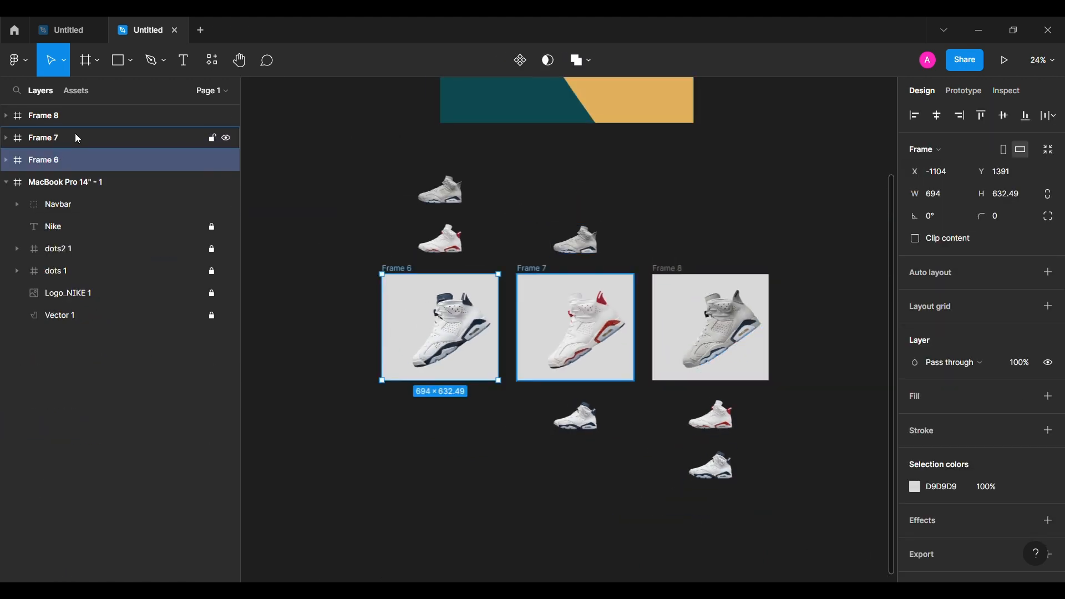
pyautogui.keyDown('shift'); pyautogui.click(83, 115); pyautogui.keyUp('shift')
# - Hide the Rectangle 2 background layer in Frames 6, 7 and 8
pyautogui.click(6, 160)
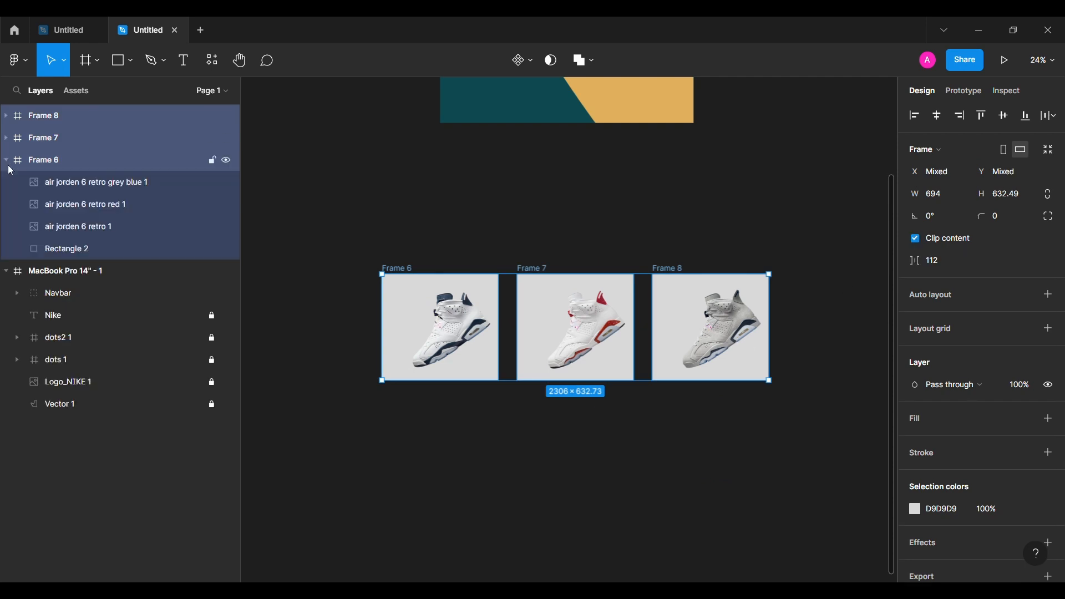
pyautogui.click(6, 137)
pyautogui.click(6, 116)
pyautogui.click(66, 200)
pyautogui.keyDown('shift'); pyautogui.click(58, 317); pyautogui.keyUp('shift')
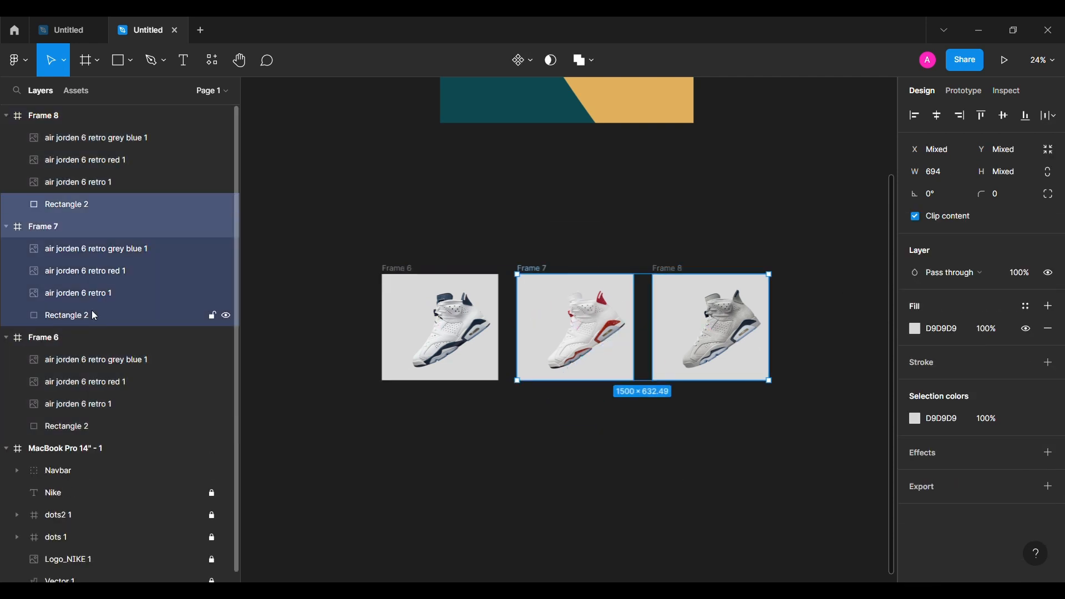
pyautogui.click(226, 205)
pyautogui.click(226, 315)
pyautogui.click(226, 427)
pyautogui.click(305, 408)
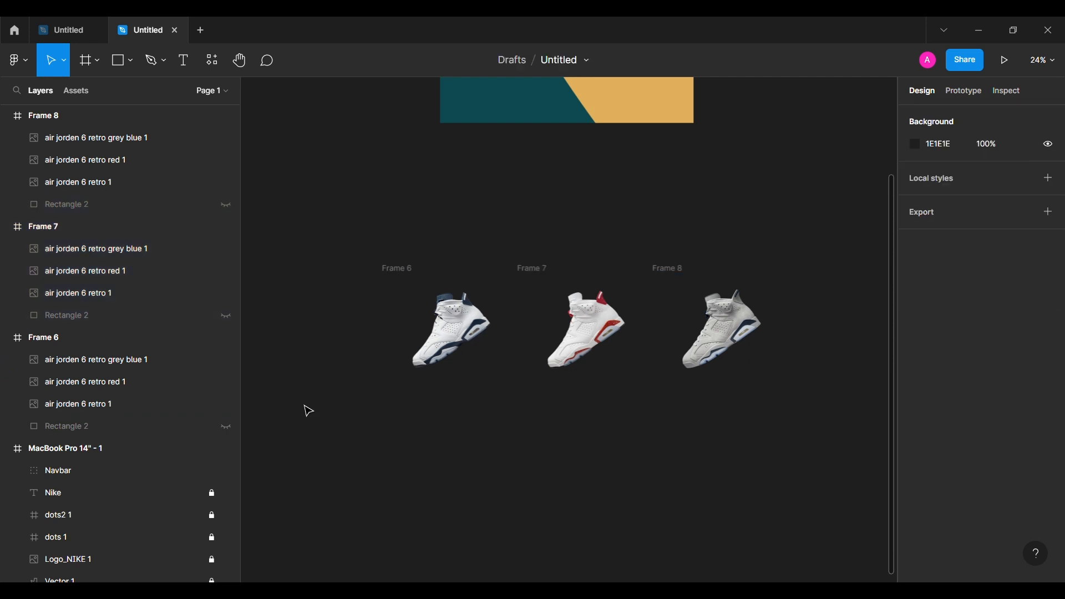
# - Combine Frames 6, 7 and 8 into one component set with three variants
pyautogui.click(405, 278)
pyautogui.keyDown('shift'); pyautogui.click(538, 271); pyautogui.keyUp('shift')
pyautogui.keyDown('shift'); pyautogui.click(667, 283); pyautogui.keyUp('shift')
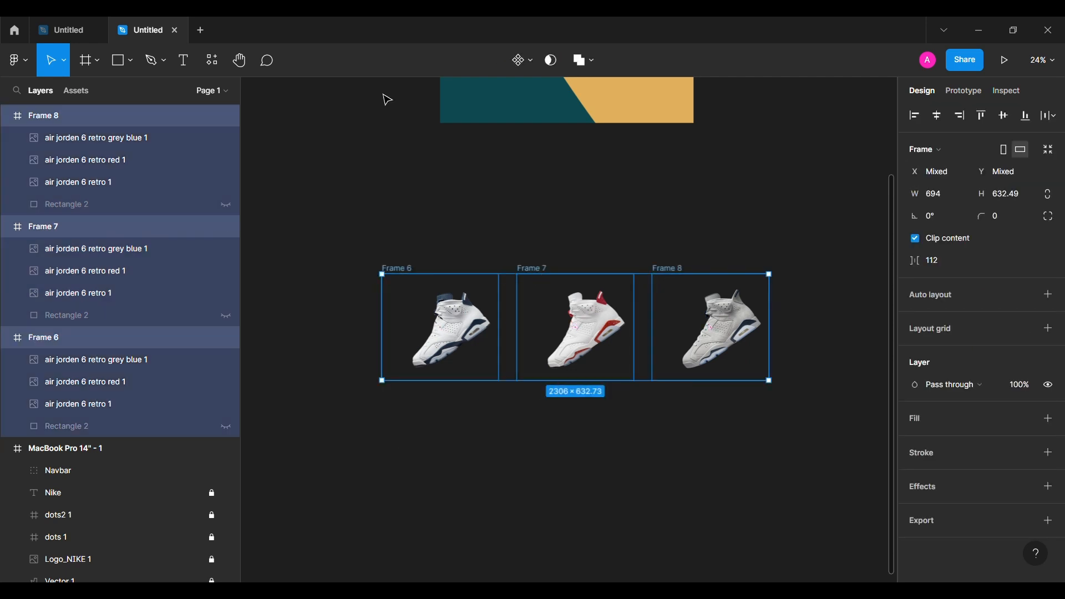
pyautogui.click(520, 60)
pyautogui.click(521, 126)
# - Link the Frame 6 variant to Frame 7 with an after-delay trigger of 1200 ms and a gentle Smart animate transition
pyautogui.click(459, 328)
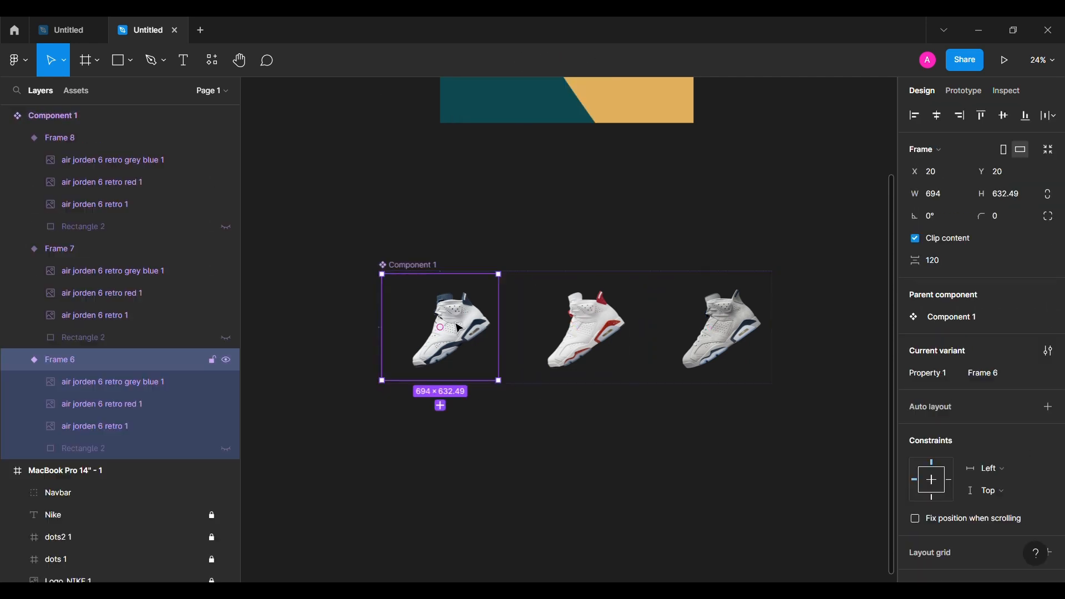
pyautogui.click(965, 91)
pyautogui.moveTo(498, 327); pyautogui.dragTo(577, 322)
pyautogui.click(777, 178)
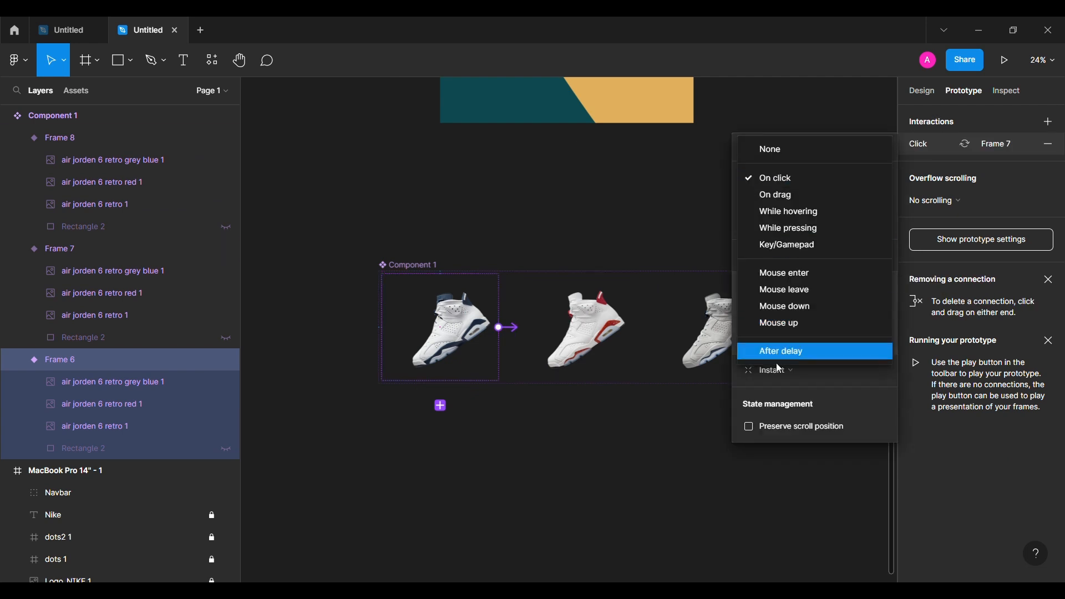
pyautogui.click(782, 350)
pyautogui.click(777, 371)
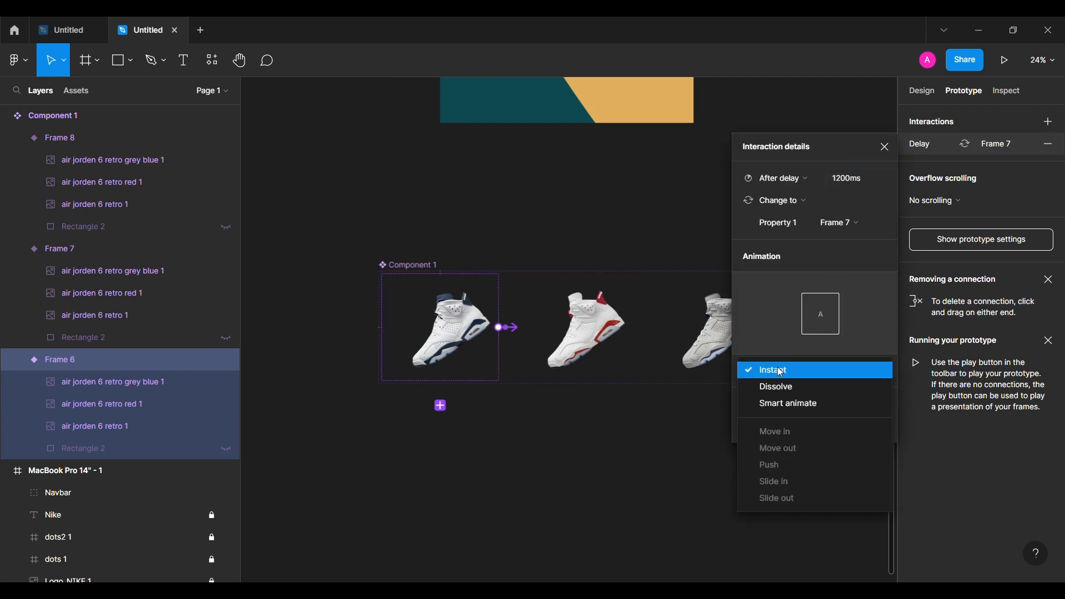
pyautogui.click(782, 401)
pyautogui.click(771, 392)
pyautogui.click(772, 497)
# - Link the Frame 7 variant to Frame 8 with an after-delay trigger and Smart animate
pyautogui.click(586, 350)
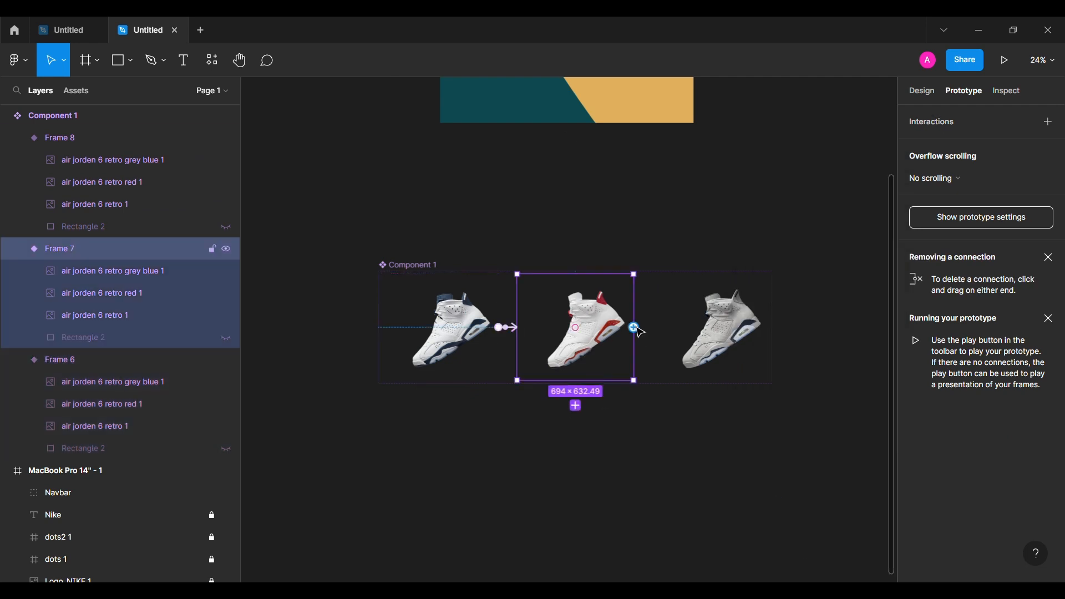
pyautogui.moveTo(638, 327); pyautogui.dragTo(704, 330)
pyautogui.click(776, 178)
pyautogui.click(777, 349)
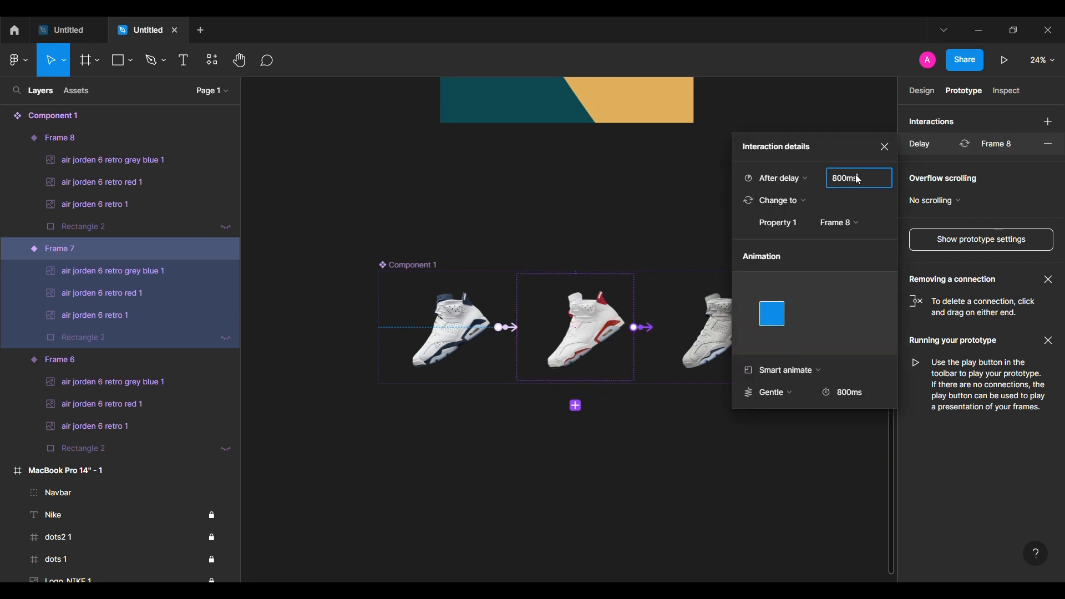
# - Link the Frame 8 variant back to Frame 6 with an after-delay trigger of 1200 ms and Smart animate
pyautogui.click(708, 344)
pyautogui.moveTo(765, 328); pyautogui.dragTo(488, 336)
pyautogui.click(776, 178)
pyautogui.click(784, 350)
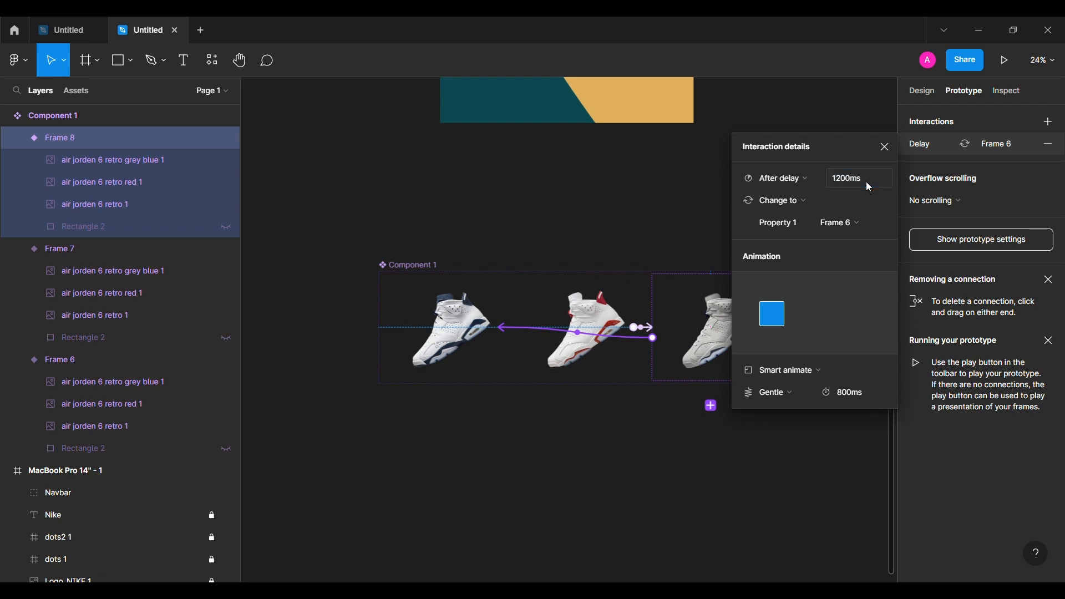
pyautogui.click(721, 510)
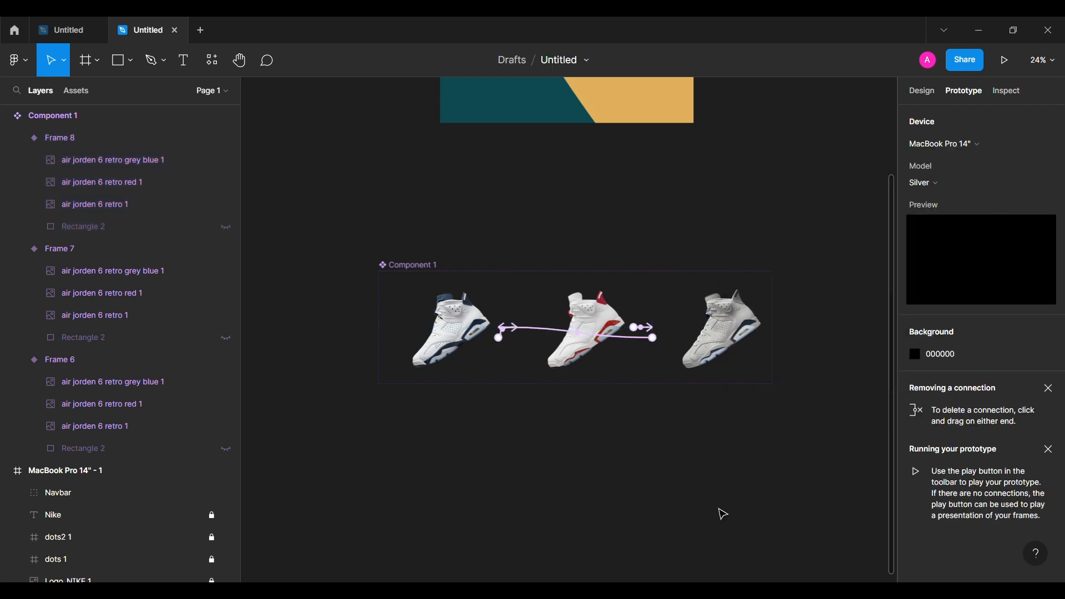
# - Set the overflow behaviour of all three shoe variants to vertical scrolling
pyautogui.click(111, 141)
pyautogui.click(17, 248)
pyautogui.click(17, 271)
pyautogui.click(17, 137)
pyautogui.keyDown('shift'); pyautogui.click(73, 162); pyautogui.keyUp('shift')
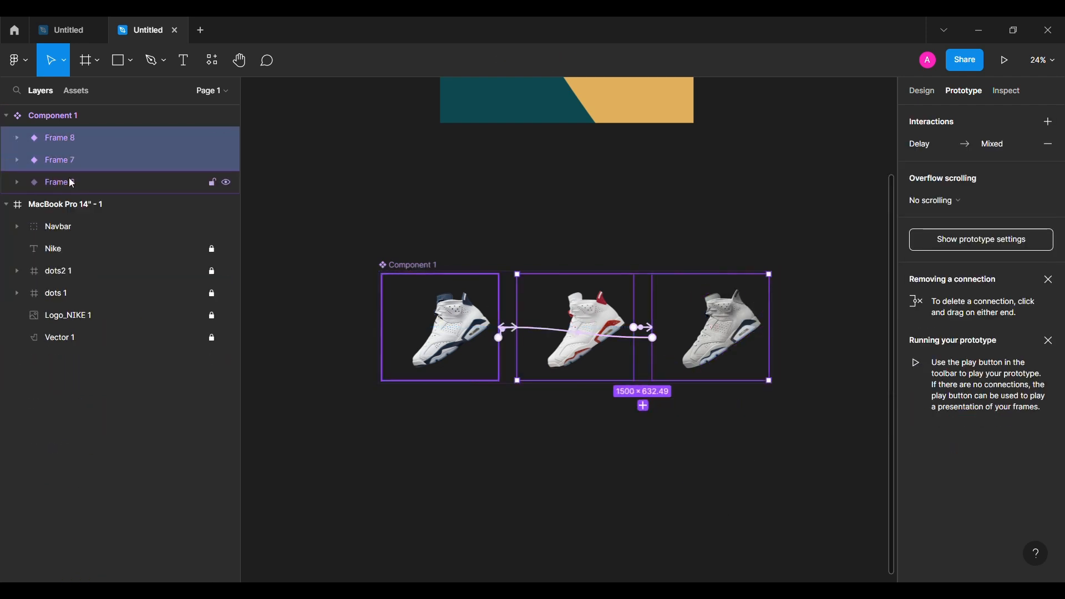
pyautogui.keyDown('shift'); pyautogui.click(73, 183); pyautogui.keyUp('shift')
pyautogui.click(936, 201)
pyautogui.click(943, 234)
pyautogui.click(318, 262)
# - Place an instance of the Frame 6 shoe variant on the MacBook Pro page over the swoosh, at about X 292
pyautogui.scroll(3, 320, 262)
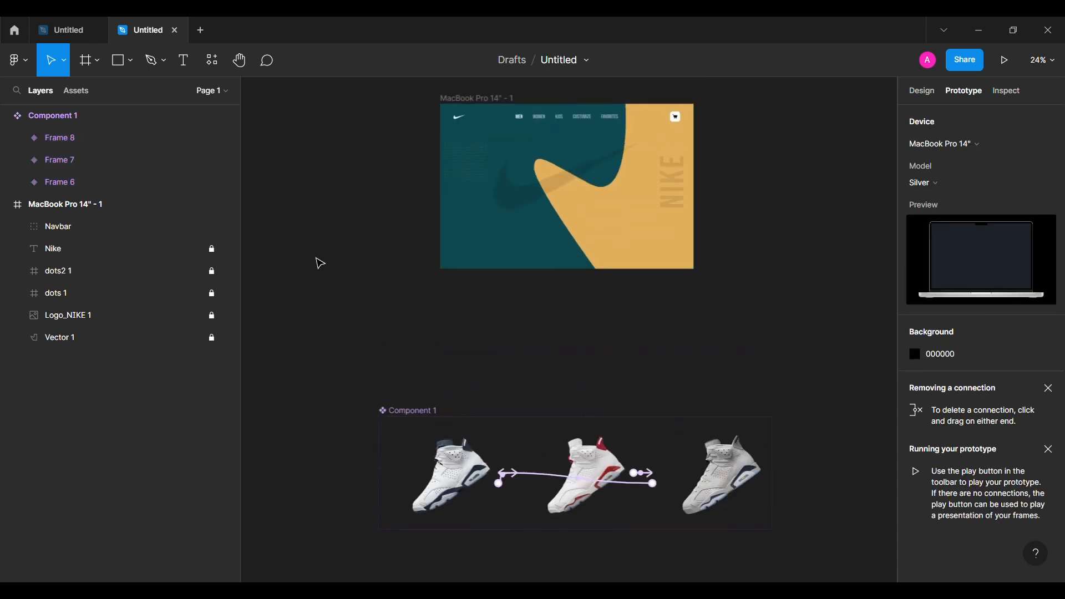
pyautogui.moveTo(470, 490); pyautogui.dragTo(581, 209)
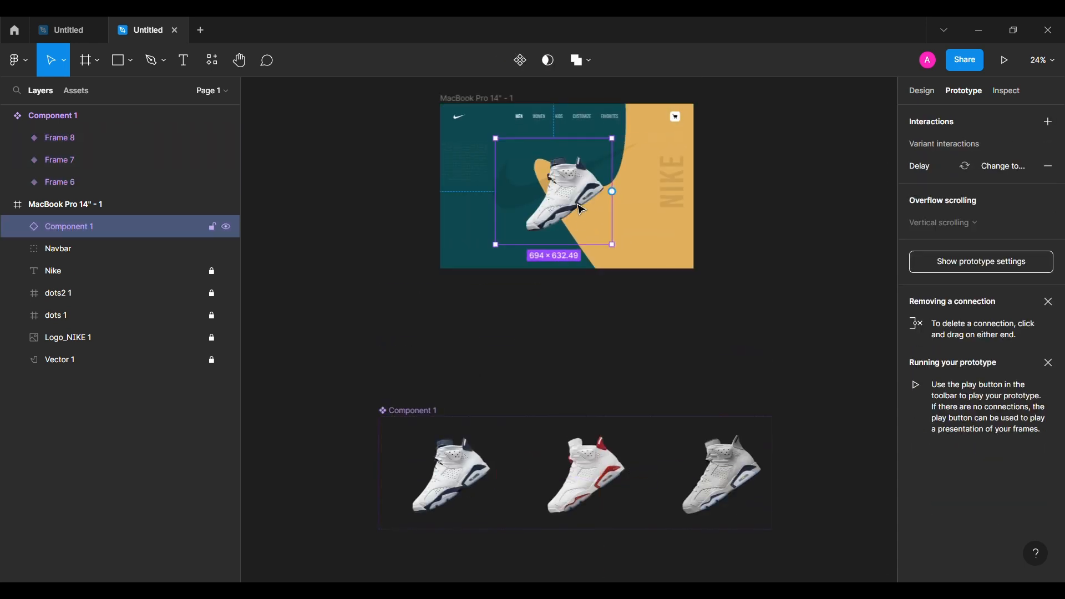
pyautogui.click(923, 91)
pyautogui.scroll(2, 642, 239)
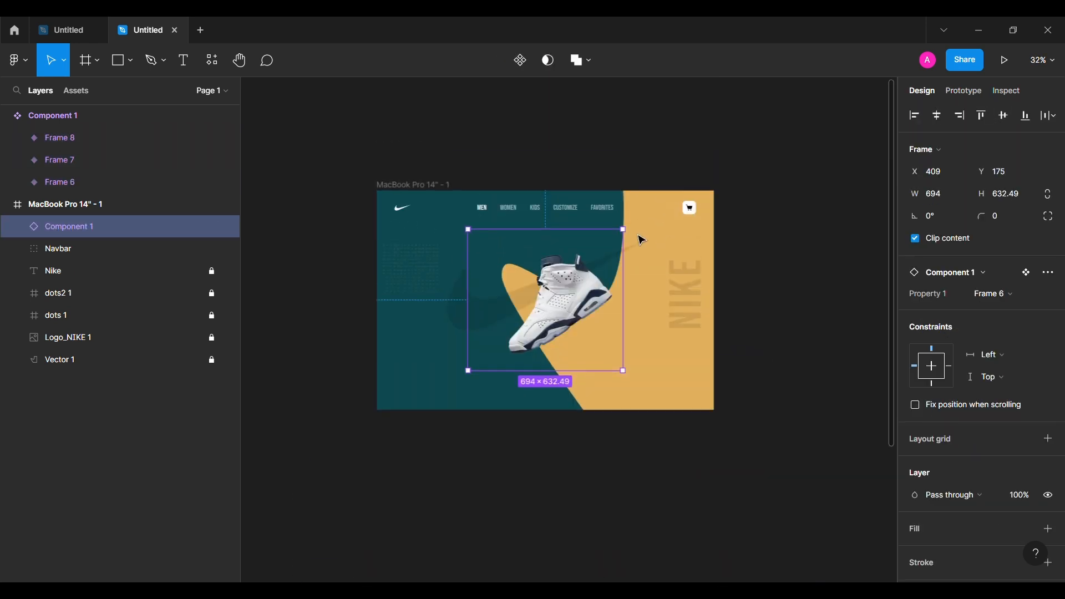
pyautogui.moveTo(556, 297); pyautogui.dragTo(530, 291)
# - Center the shoe instance vertically on the page, keeping its horizontal offset, and nudge it slightly left
pyautogui.click(943, 115)
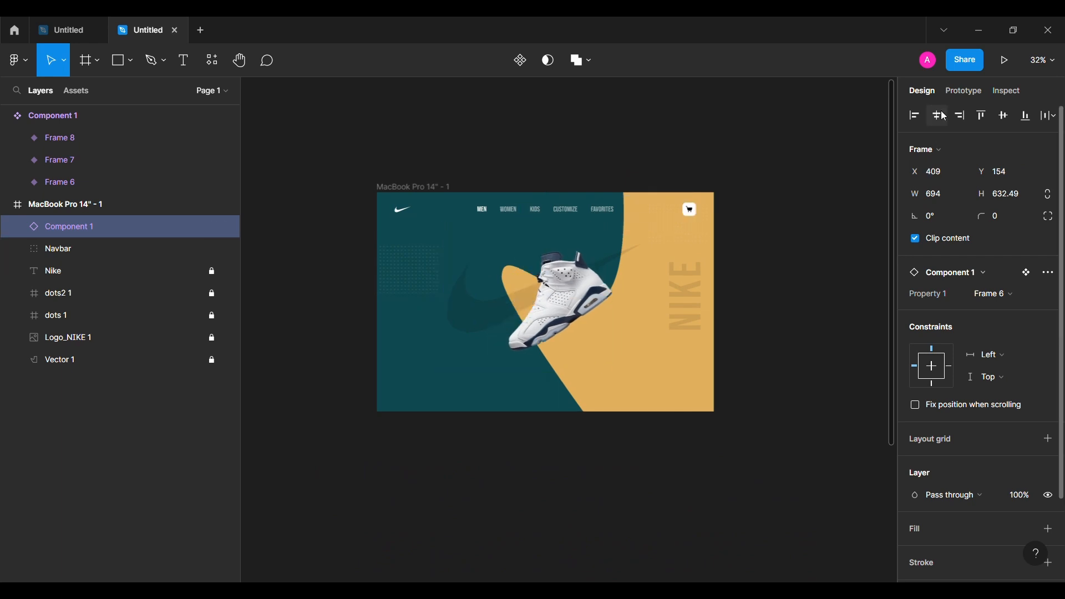
pyautogui.hotkey('ctrl', 'z')
pyautogui.click(1004, 118)
pyautogui.press('alt')
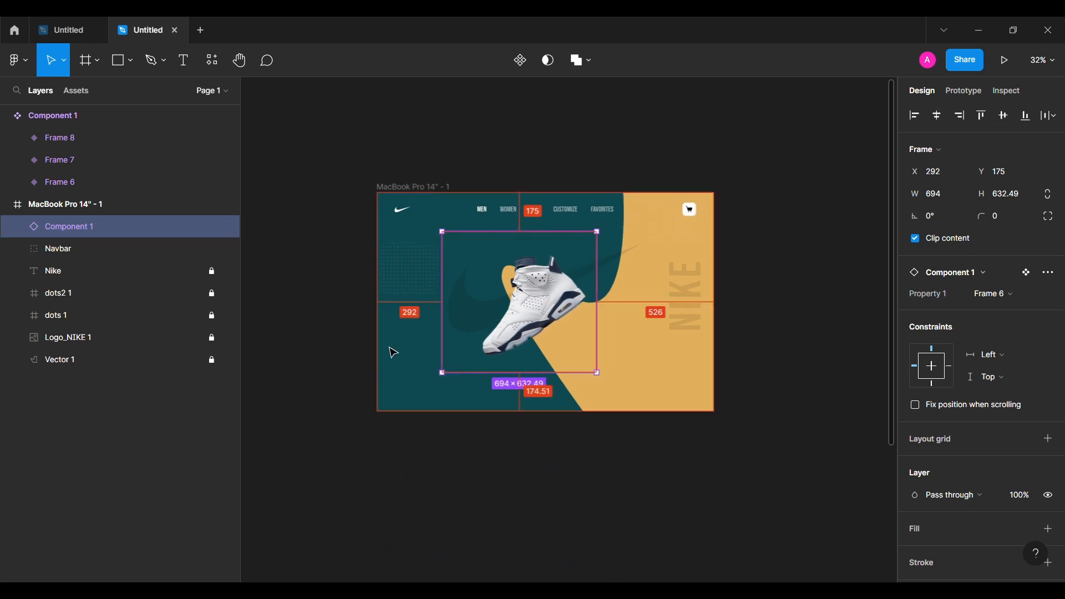
pyautogui.hotkey('shift', 'Left')
pyautogui.click(443, 500)
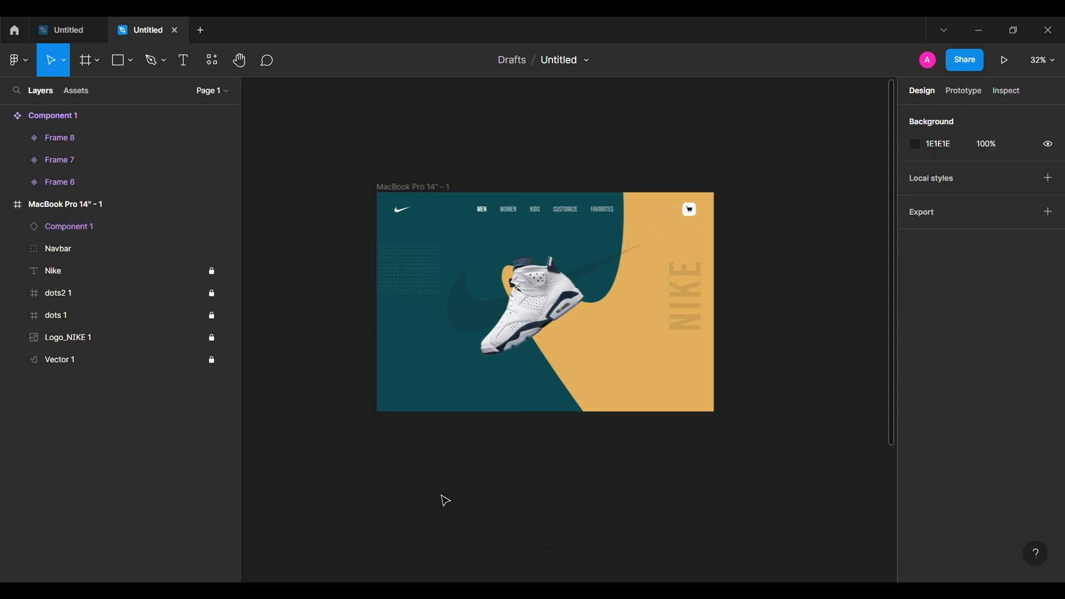
# - Preview the MacBook Pro page as a prototype to examine the shoe rotation, and close the preview
pyautogui.click(417, 190)
pyautogui.click(1000, 71)
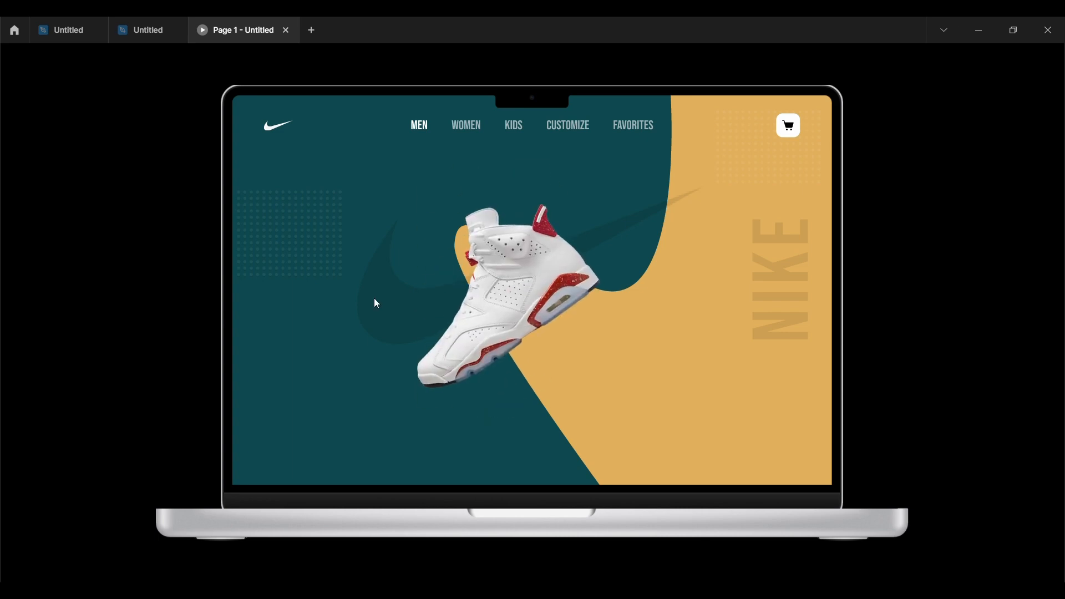
pyautogui.click(285, 31)
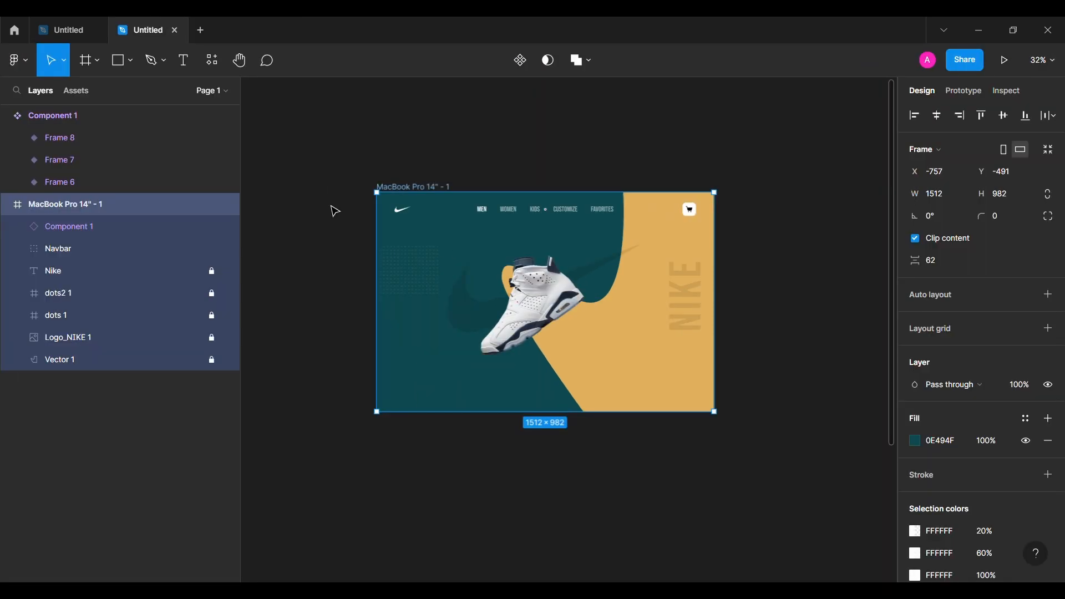
pyautogui.click(351, 335)
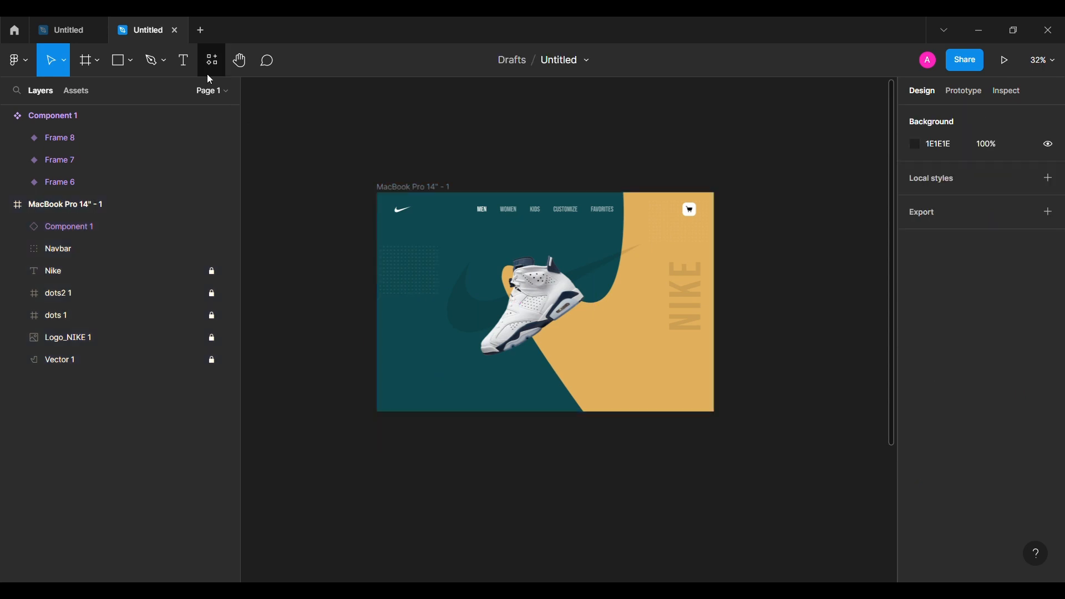
# - Add the white Bebas Neue heading "air jordan 6 retro" on three lines beside the shoe, at font size 90
pyautogui.click(416, 259)
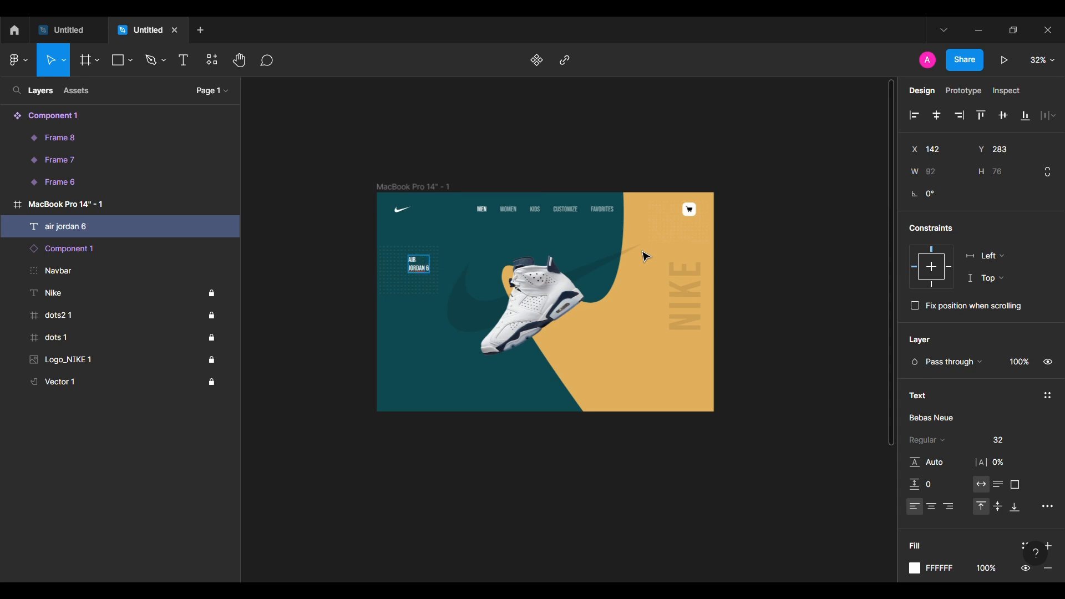
pyautogui.write('0')
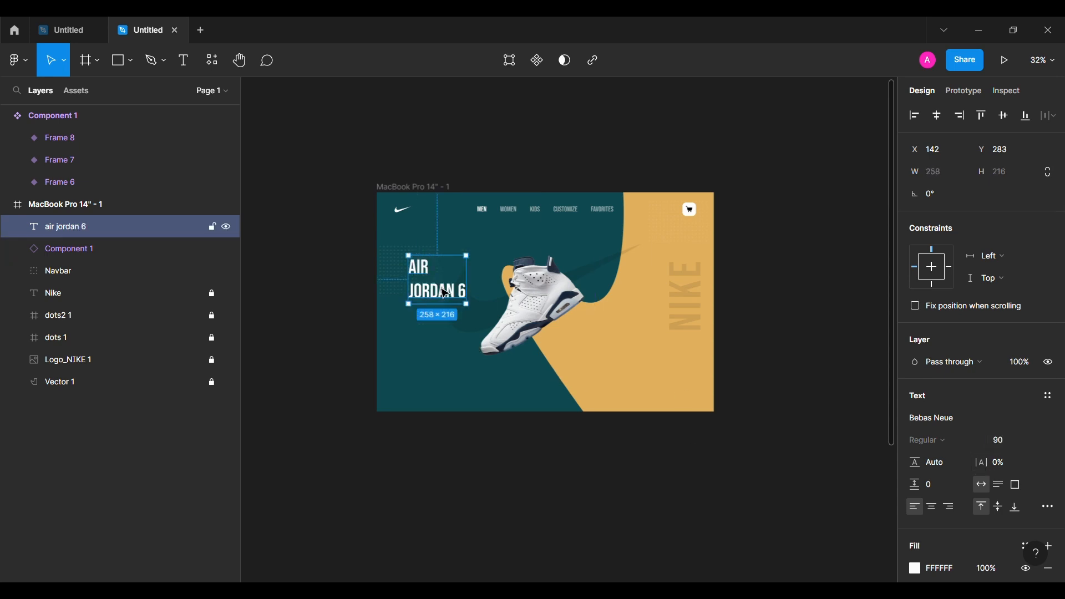
pyautogui.doubleClick(443, 291)
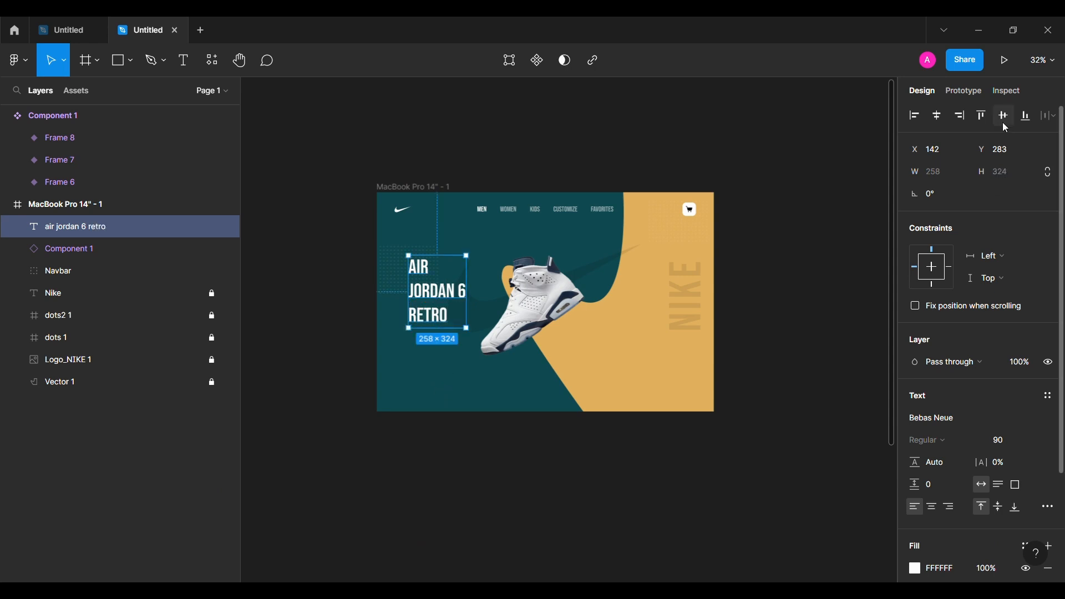
# - Shift the heading left to X 80 and set its font size to 96 with 6% letter spacing
pyautogui.hotkey('alt', 'shift', 'Left')
pyautogui.hotkey('alt', 'shift', 'Left')
pyautogui.hotkey('alt', 'shift', 'Left')
pyautogui.hotkey('alt', 'shift', 'Left')
pyautogui.hotkey('alt', 'shift', 'Left')
pyautogui.hotkey('alt', 'shift', 'Left')
pyautogui.hotkey('alt', 'Left')
pyautogui.hotkey('alt', 'Left')
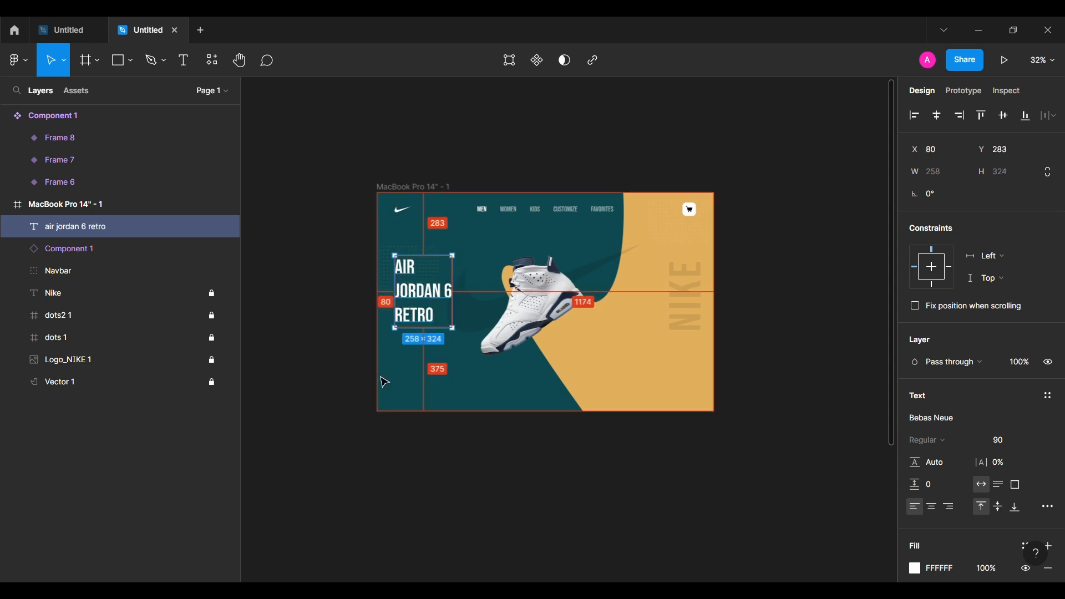
pyautogui.press('Return')
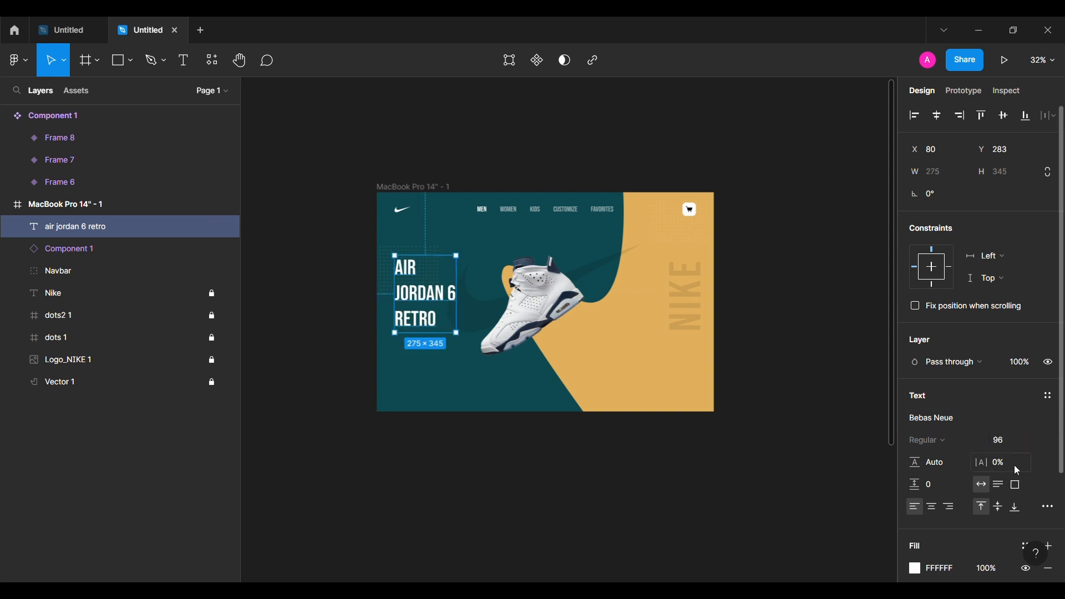
pyautogui.click(640, 515)
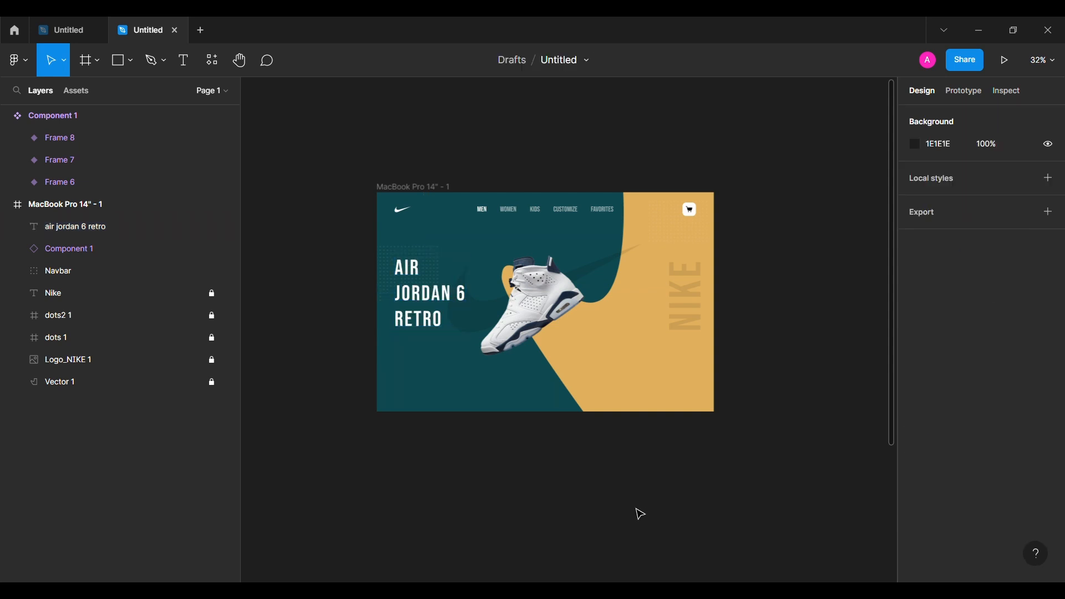
# - Add the price text "MRP : 18,335 ₹" below the heading with fill FFDDA4 and font size 40
pyautogui.click(183, 60)
pyautogui.click(408, 355)
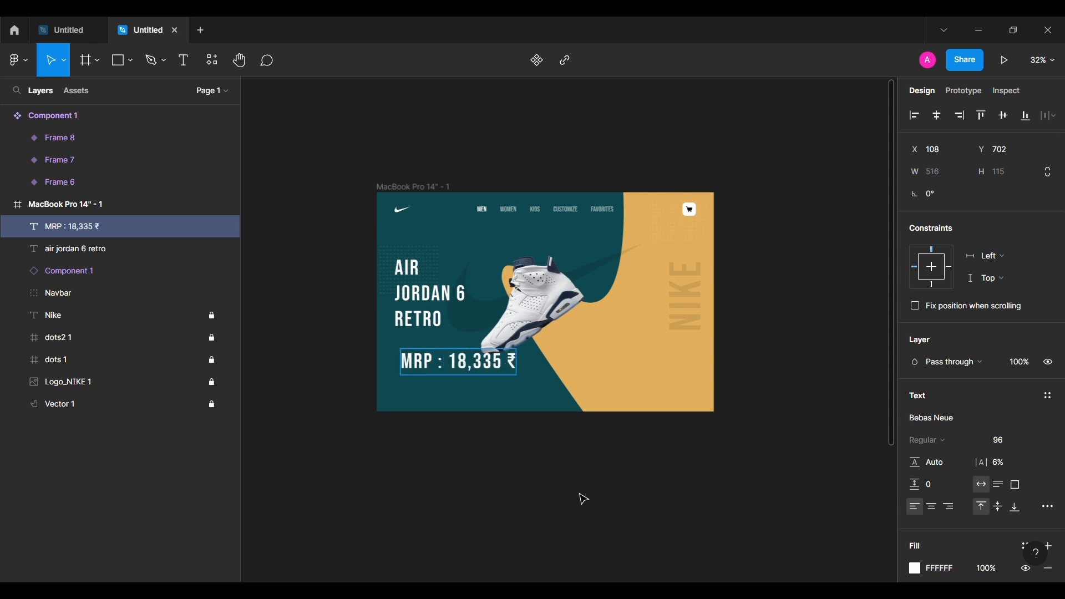
pyautogui.press('Escape')
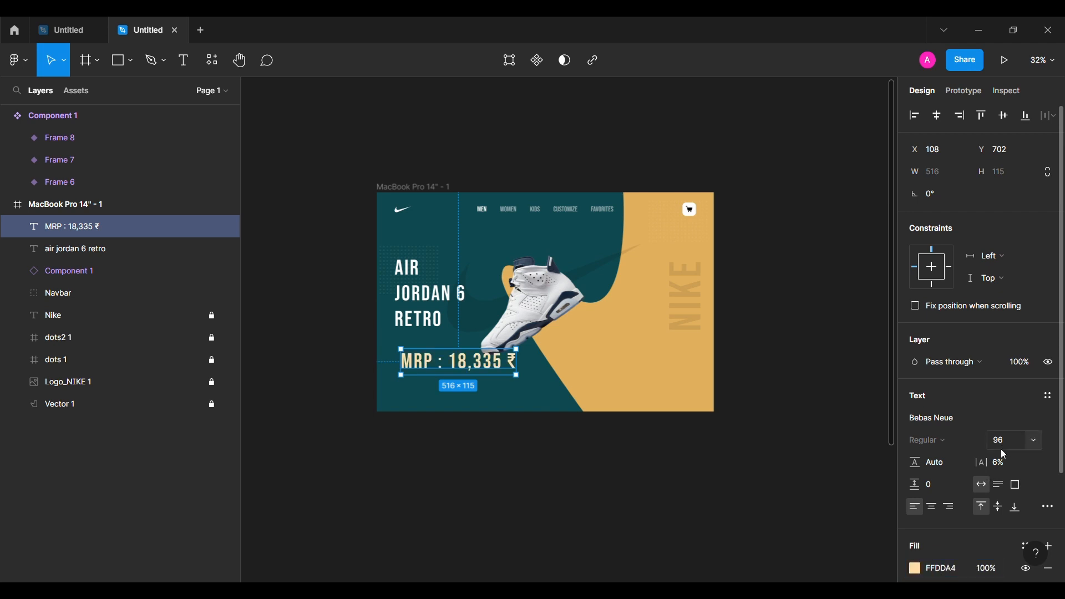
pyautogui.click(1017, 445)
pyautogui.write('40')
pyautogui.press('Return')
# - Position the price text just beneath the heading, left-aligned with it at X 80 and Y 644
pyautogui.scroll(2, 367, 410)
pyautogui.moveTo(466, 308); pyautogui.dragTo(364, 408)
pyautogui.press('alt')
pyautogui.hotkey('shift', 'Up')
pyautogui.hotkey('shift', 'Up')
pyautogui.hotkey('shift', 'Up')
pyautogui.hotkey('shift', 'Up')
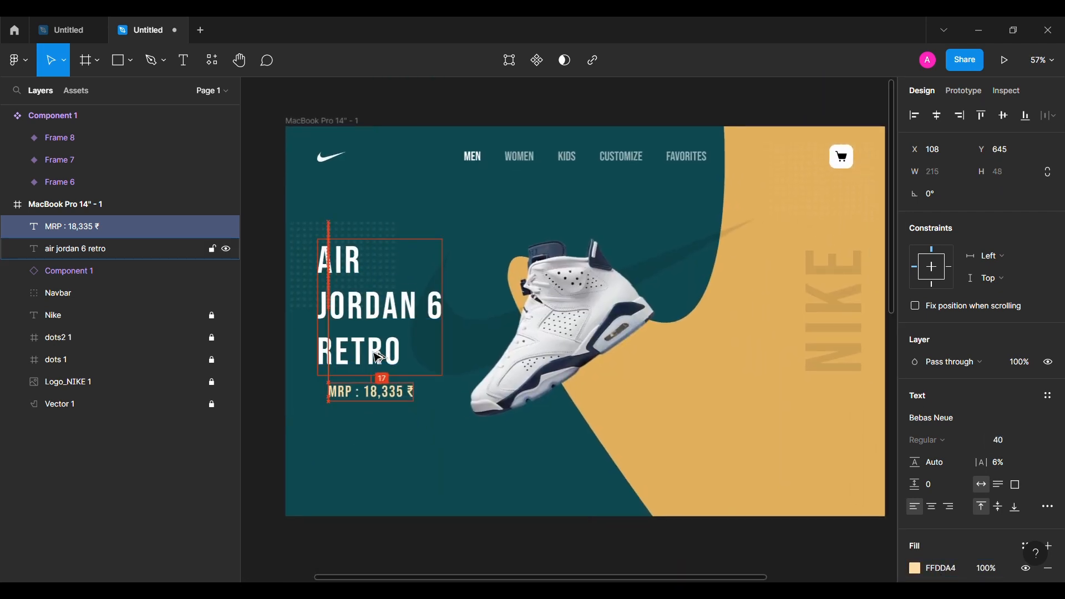
pyautogui.hotkey('shift', 'Left')
pyautogui.hotkey('shift', 'Left')
pyautogui.hotkey('shift', 'Left')
pyautogui.press('Right')
pyautogui.press('Right')
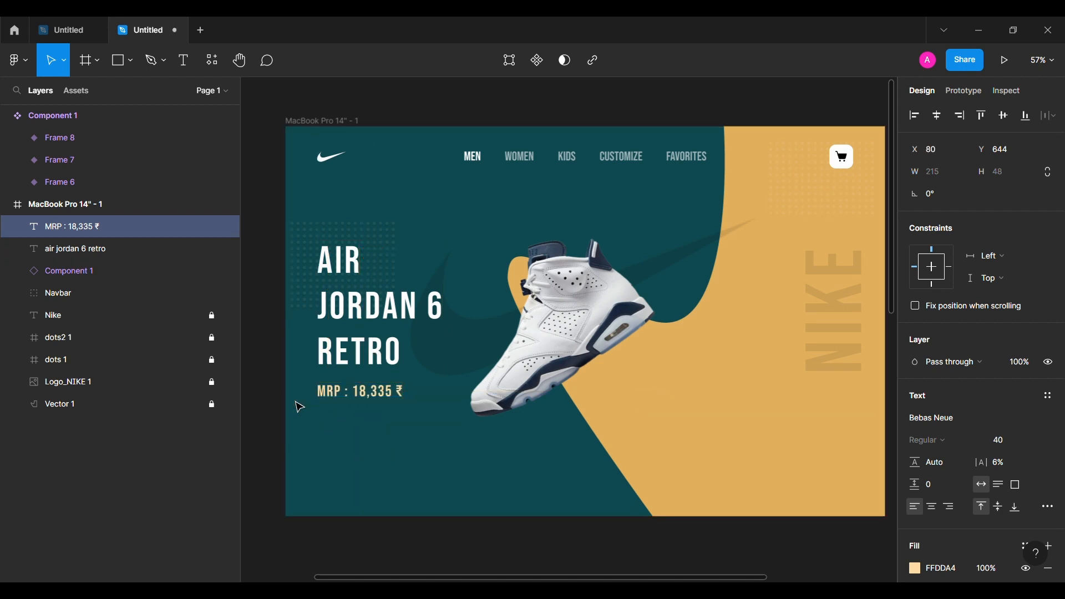
# - Add the white text "get it now" below the price at font size 24
pyautogui.click(284, 435)
pyautogui.press('t')
pyautogui.click(351, 430)
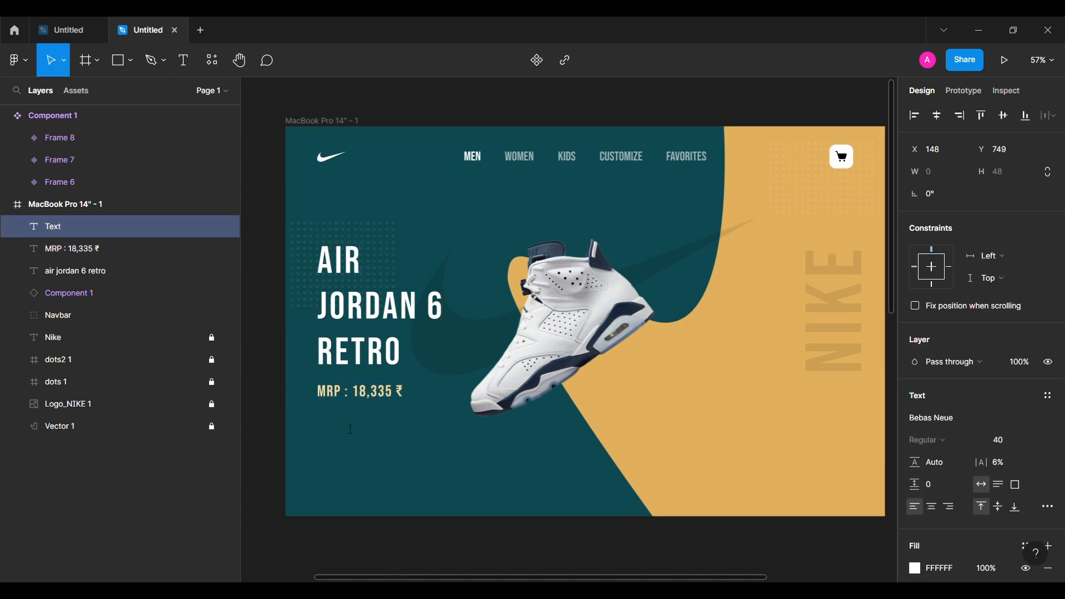
pyautogui.press('Escape')
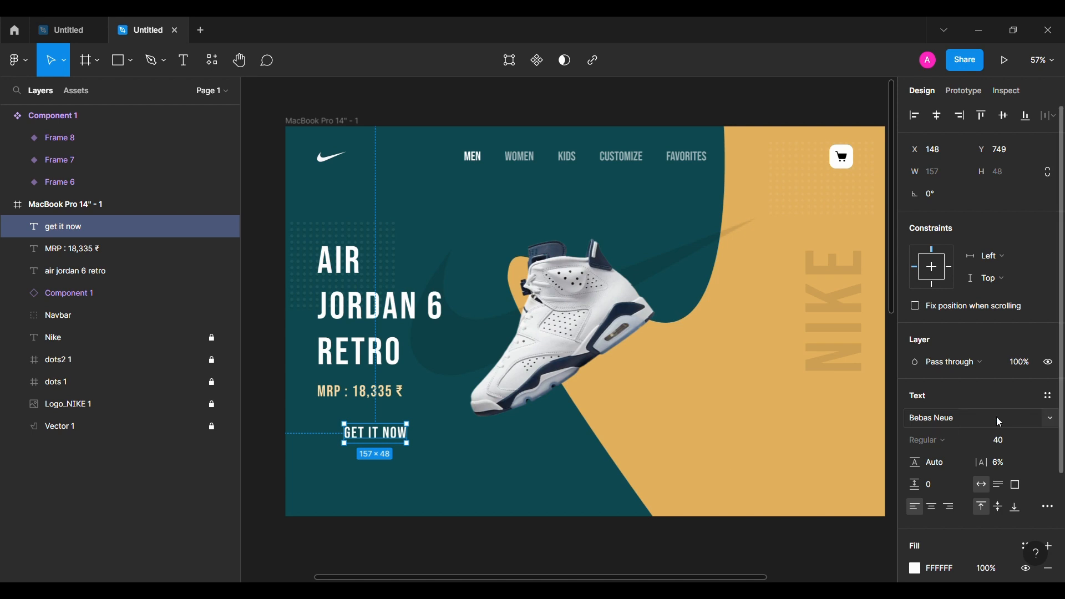
pyautogui.press('Escape')
# - Draw a 171 × 48 rectangle around the "get it now" text with corner radius 32
pyautogui.press('r')
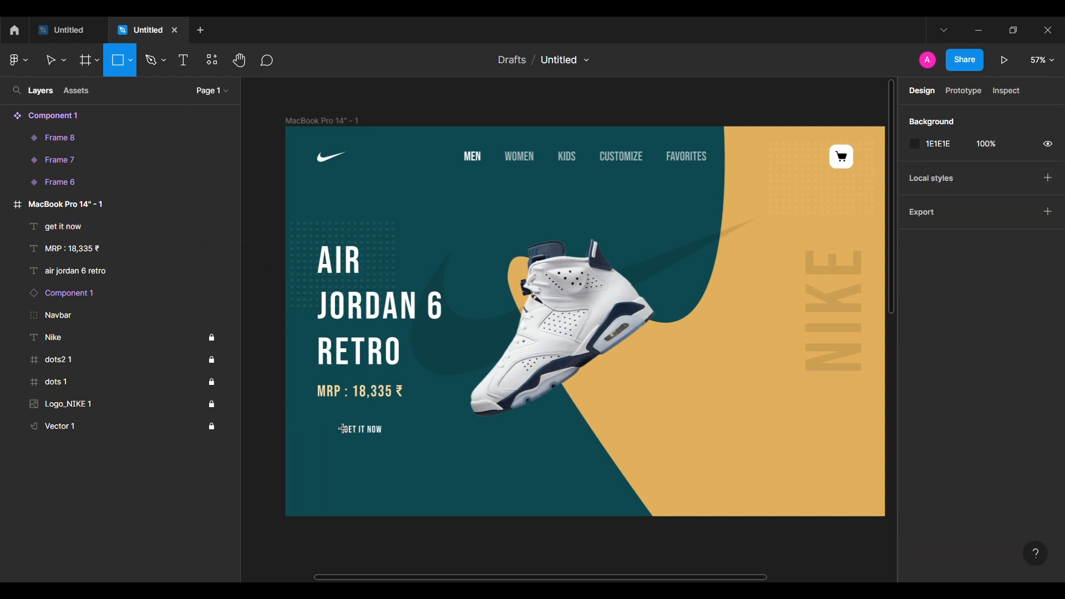
pyautogui.moveTo(336, 416); pyautogui.dragTo(409, 447)
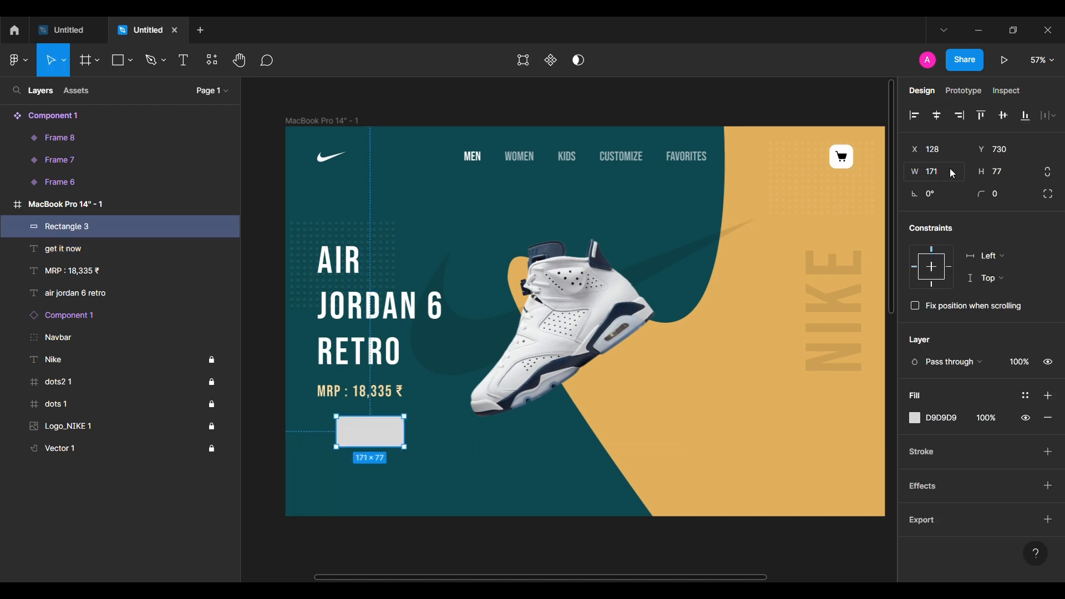
pyautogui.write('48')
pyautogui.press('Return')
pyautogui.click(996, 194)
pyautogui.write('32')
pyautogui.press('Return')
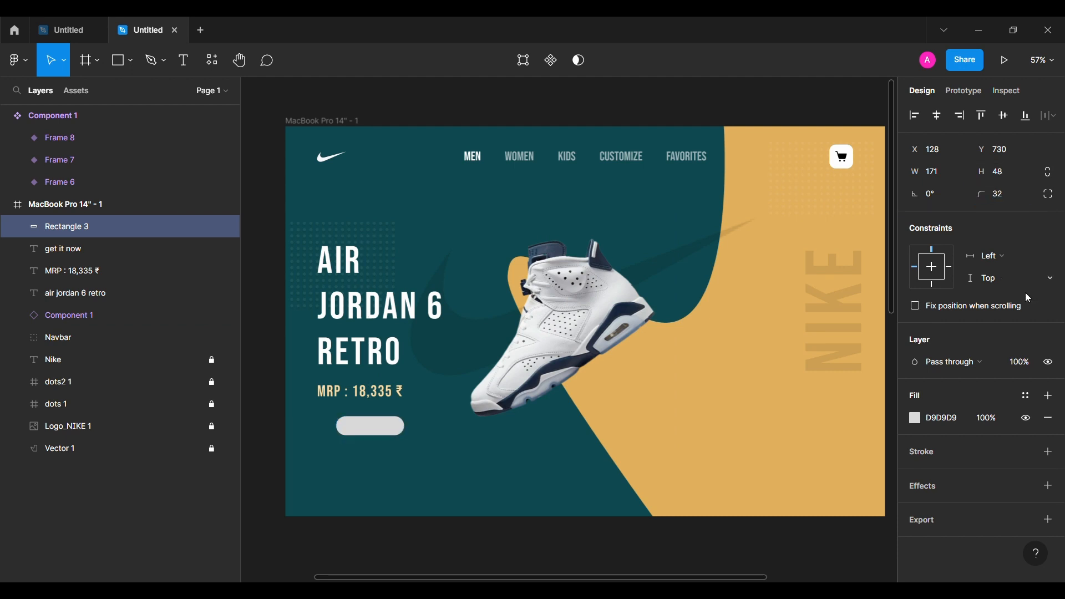
# - Remove the rounded rectangle's fill and give it a white FFFFFF inside stroke of weight 1
pyautogui.click(1050, 454)
pyautogui.click(1050, 421)
pyautogui.click(951, 454)
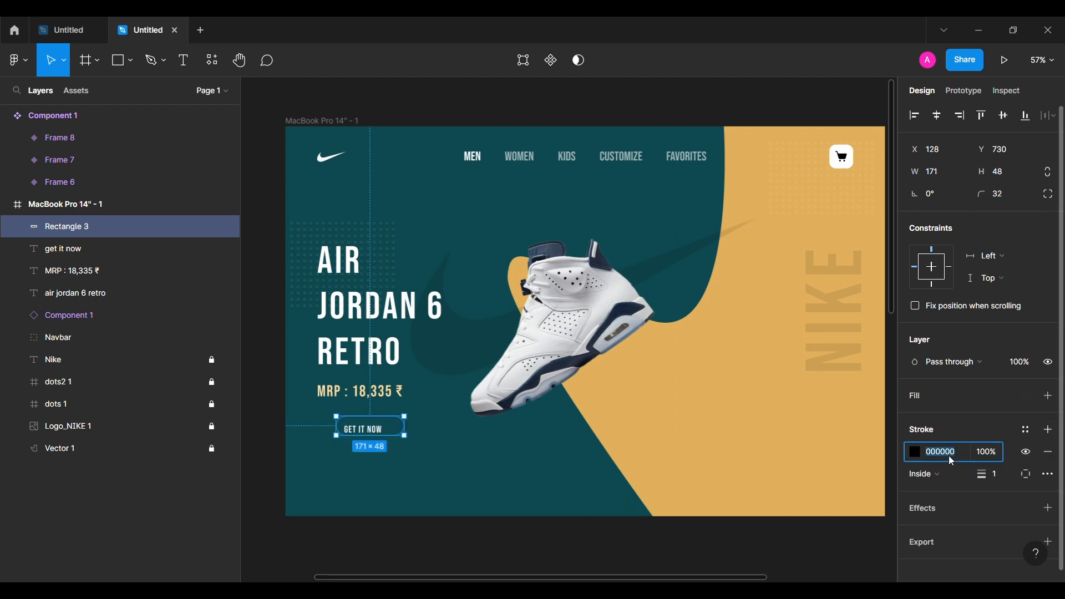
pyautogui.press('Return')
pyautogui.click(408, 434)
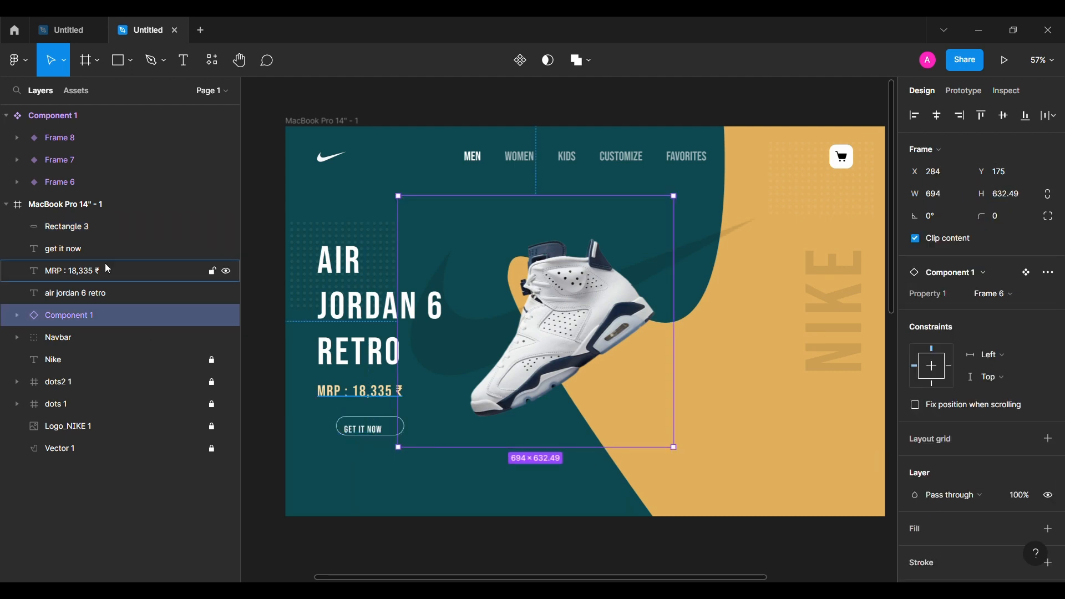
# - Group the rounded rectangle with the "get it now" text and name the group "button"
pyautogui.moveTo(108, 228)
pyautogui.mouseDown()
pyautogui.moveTo(115, 264)
pyautogui.moveTo(91, 255)
pyautogui.mouseUp()
pyautogui.click(91, 255)
pyautogui.keyDown('shift'); pyautogui.click(130, 222); pyautogui.keyUp('shift')
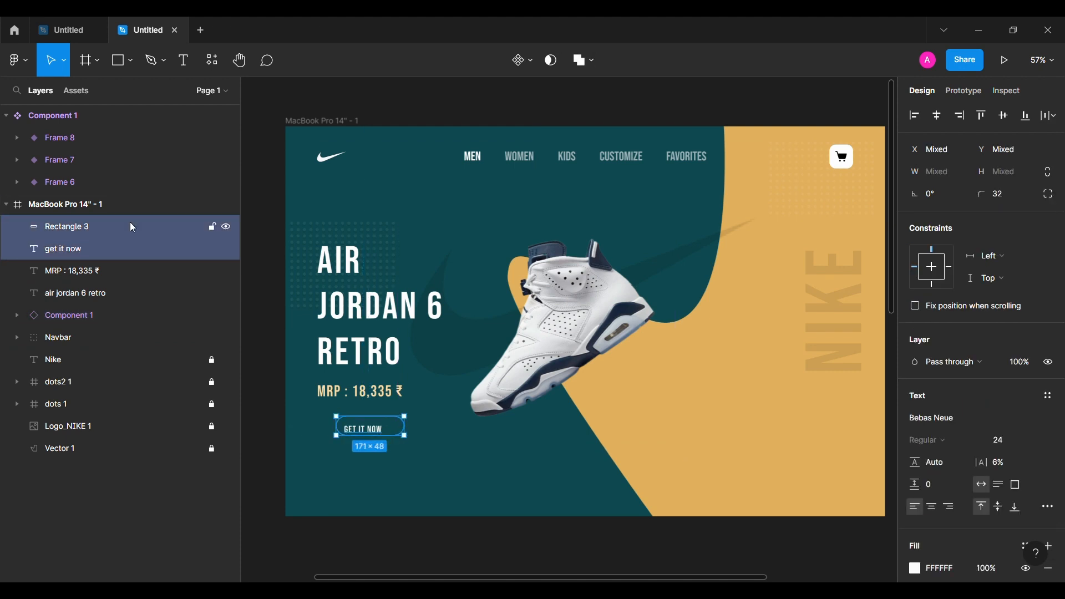
pyautogui.hotkey('ctrl', 'g')
pyautogui.doubleClick(130, 222)
pyautogui.write('button')
pyautogui.press('Return')
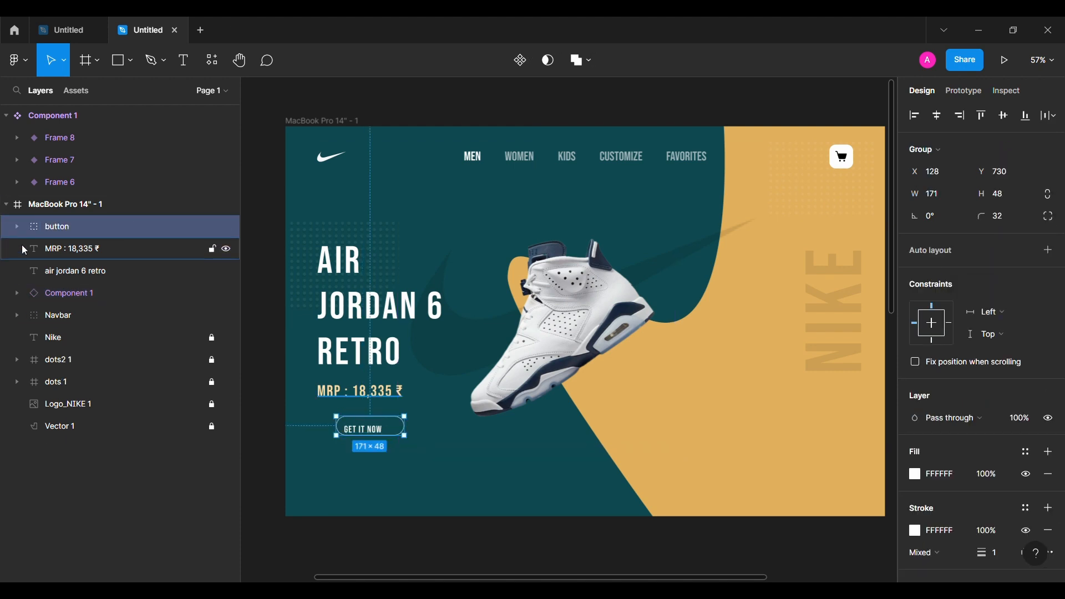
# - Center the "get it now" text vertically inside the button outline and shift it toward the left end, at X 140
pyautogui.click(18, 226)
pyautogui.click(89, 273)
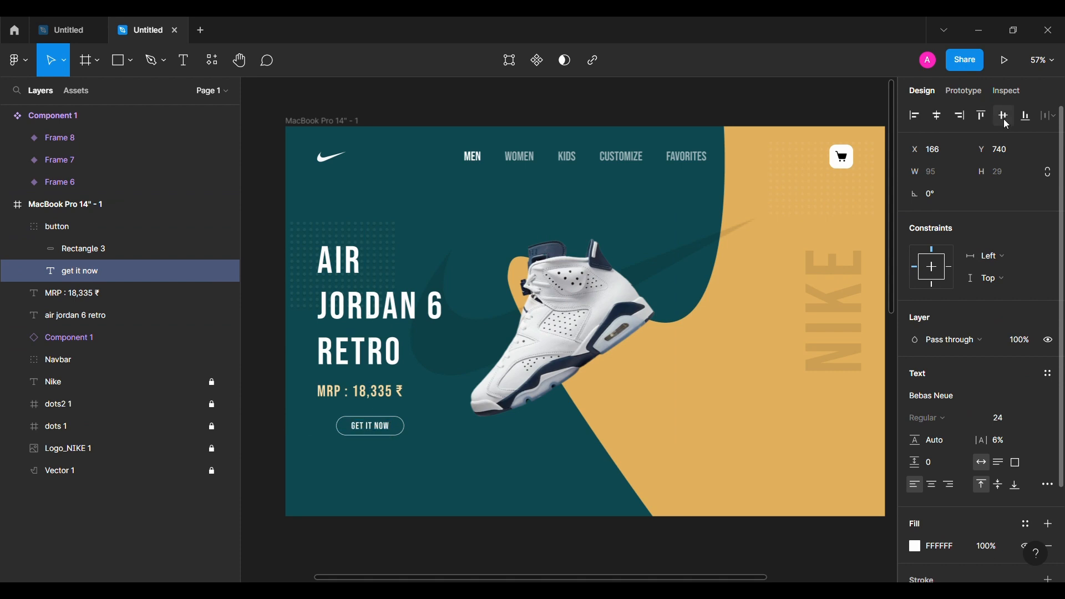
pyautogui.scroll(3, 355, 446)
pyautogui.click(491, 419)
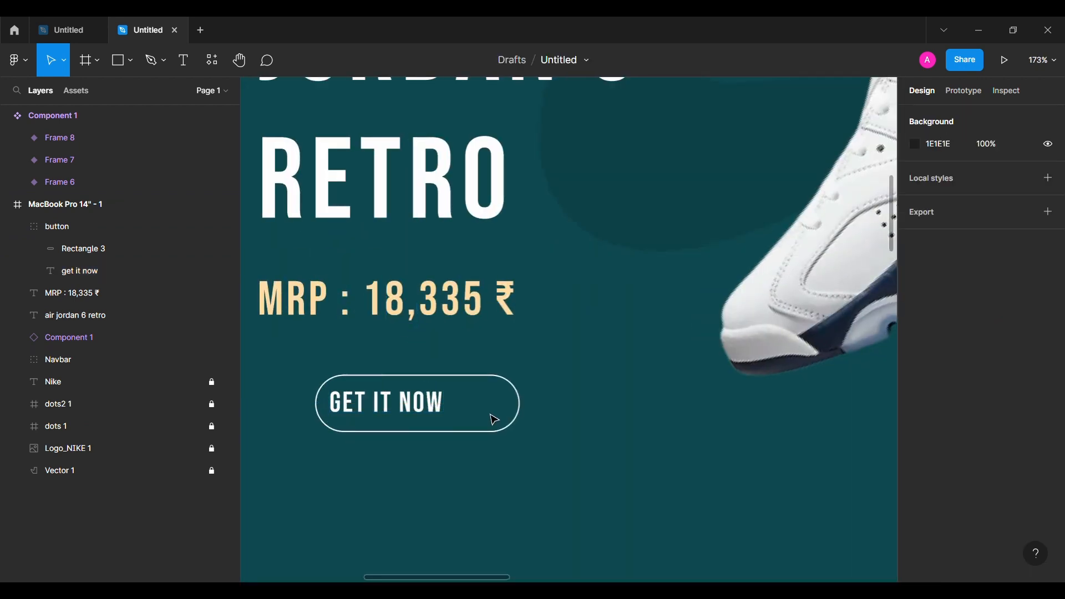
# - Place the copied 24 × 24 Play icon inside the button after the text and move its layer into the button group
pyautogui.hotkey('ctrl', 'v')
pyautogui.moveTo(576, 341); pyautogui.dragTo(516, 420)
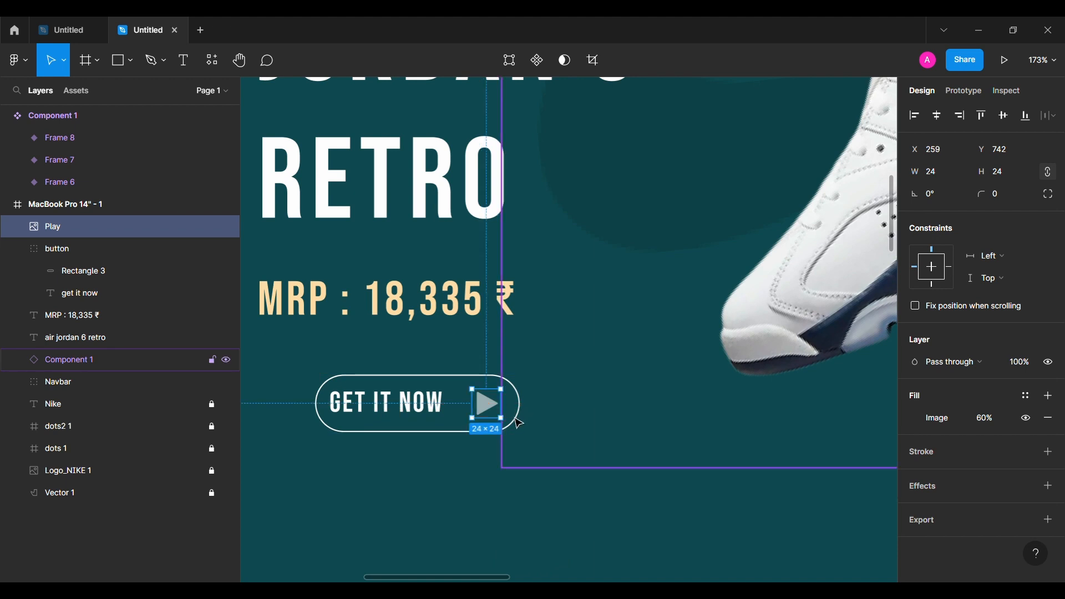
pyautogui.doubleClick(430, 413)
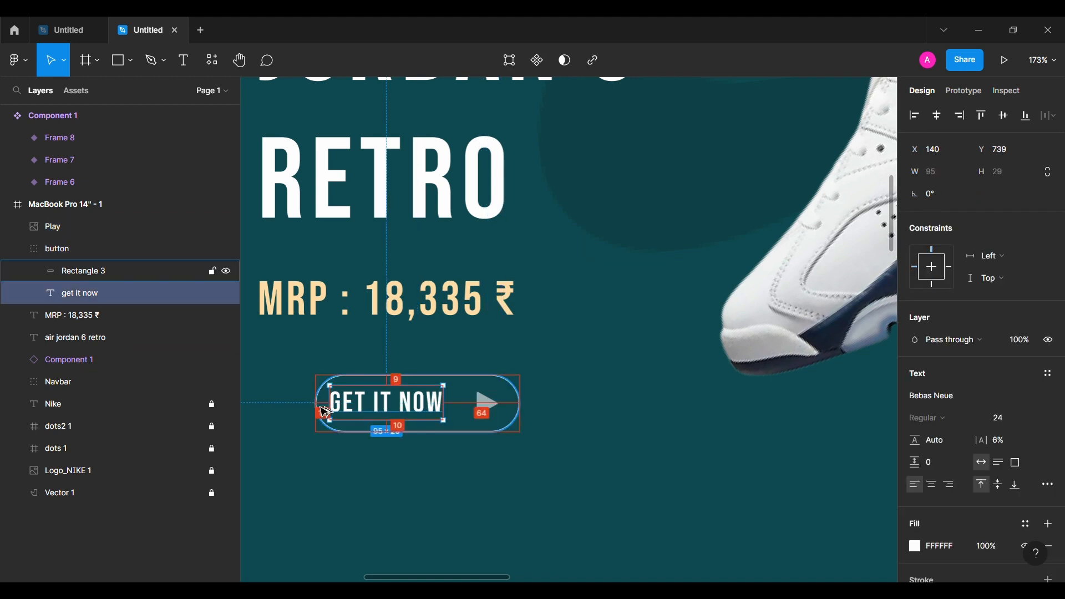
pyautogui.keyDown('shift'); pyautogui.click(487, 404); pyautogui.keyUp('shift')
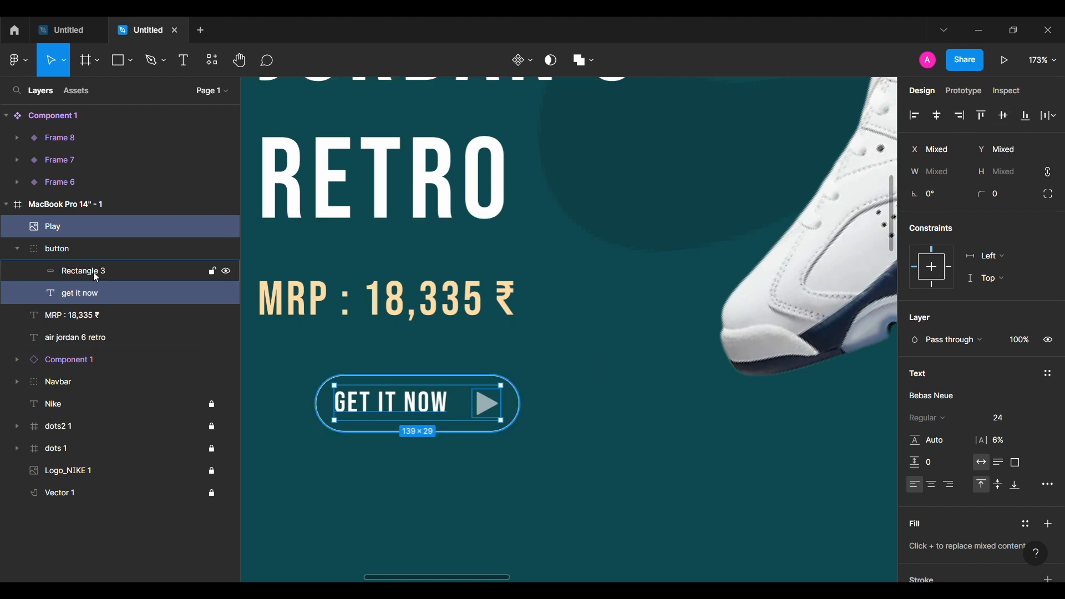
pyautogui.moveTo(73, 228); pyautogui.dragTo(81, 259)
pyautogui.click(128, 258)
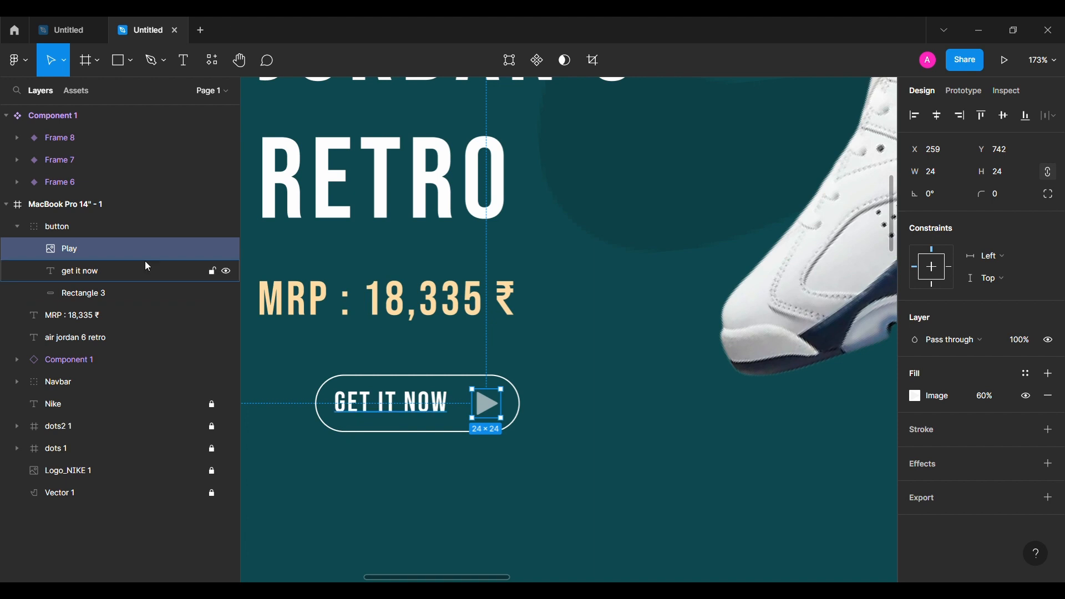
# - Set the fill and stroke opacity of the button's text and rounded rectangle to 60%
pyautogui.click(137, 284)
pyautogui.keyDown('shift'); pyautogui.click(138, 272); pyautogui.keyUp('shift')
pyautogui.scroll(-4, 942, 386)
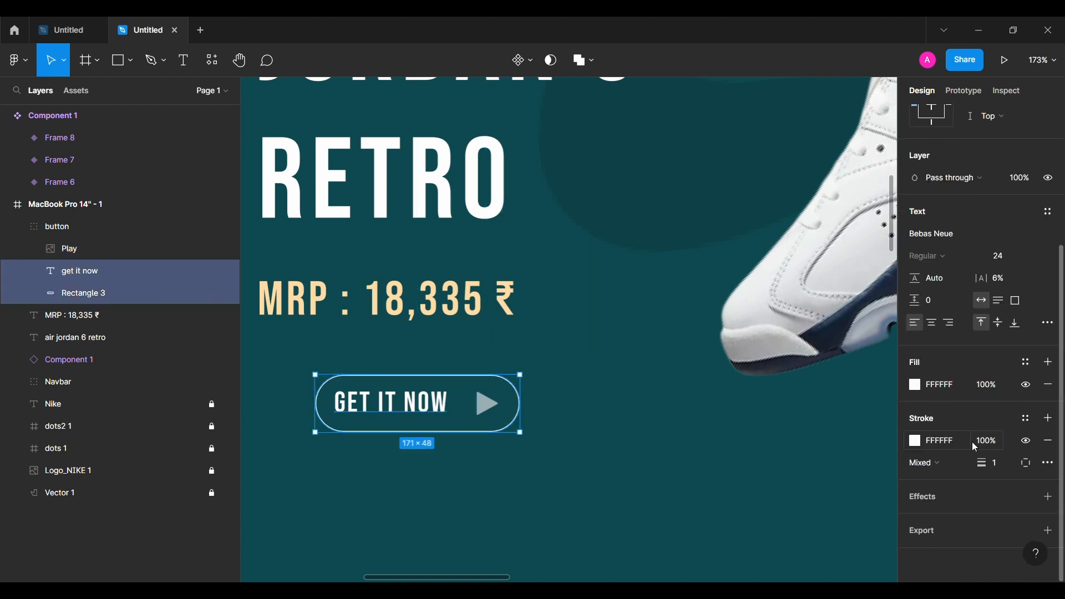
pyautogui.click(998, 386)
pyautogui.write('60')
pyautogui.press('Return')
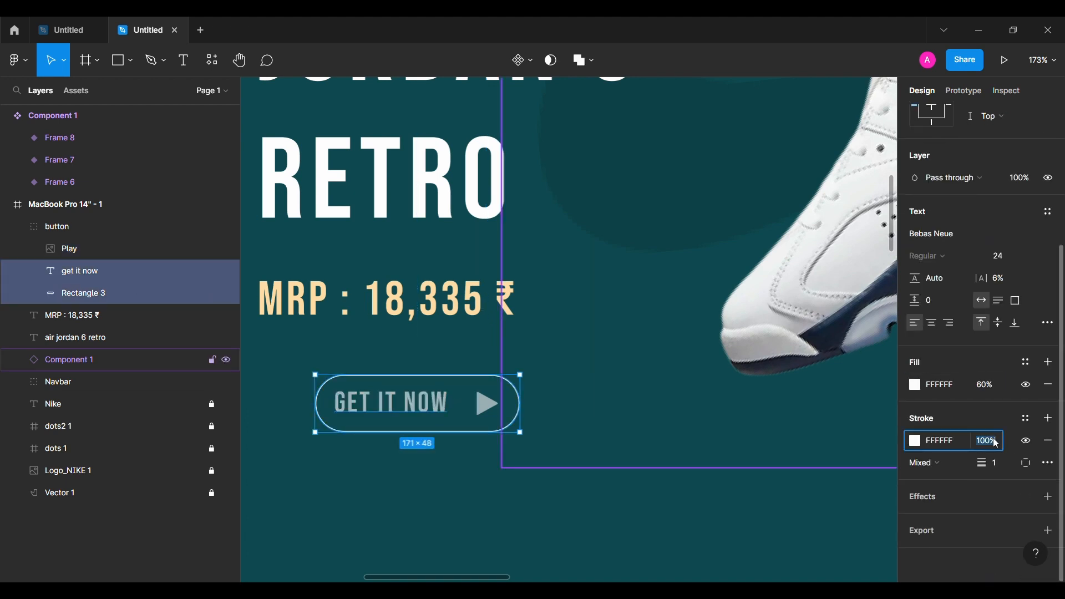
pyautogui.write('60')
pyautogui.press('Return')
pyautogui.scroll(-2, 554, 533)
pyautogui.click(314, 445)
# - Move the button group left to X 80, at Y 724, aligning it with the price text
pyautogui.click(17, 226)
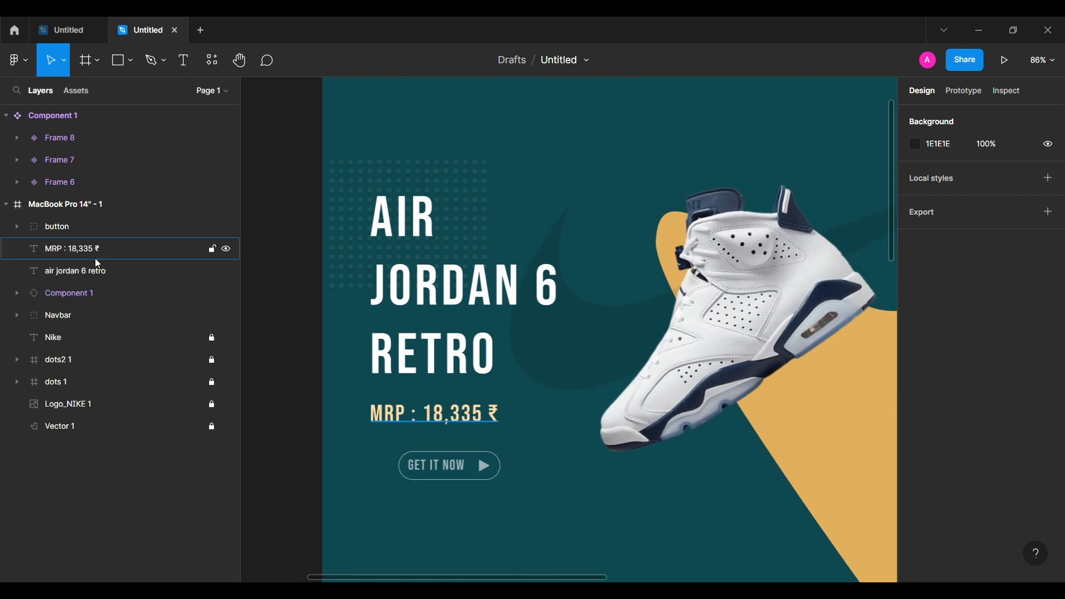
pyautogui.click(58, 226)
pyautogui.hotkey('shift', 'Left')
pyautogui.hotkey('shift', 'Left')
pyautogui.hotkey('shift', 'Left')
pyautogui.hotkey('shift', 'Left')
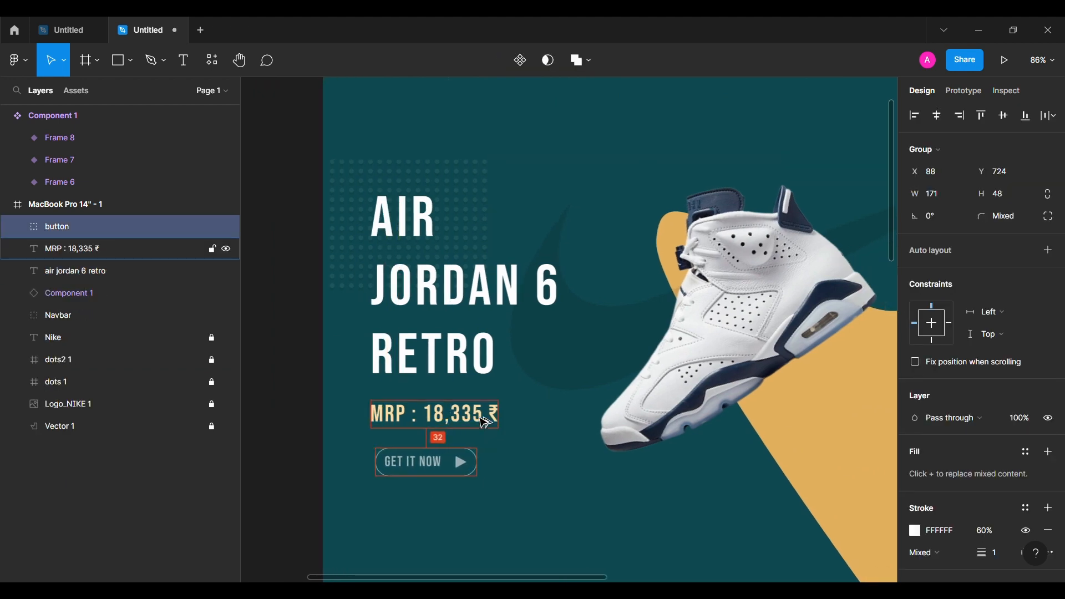
pyautogui.press('Left')
pyautogui.press('Left')
pyautogui.press('Left')
pyautogui.press('Left')
pyautogui.press('Left')
pyautogui.press('Left')
pyautogui.press('Left')
pyautogui.press('Left')
pyautogui.click(268, 470)
pyautogui.scroll(-2, 268, 469)
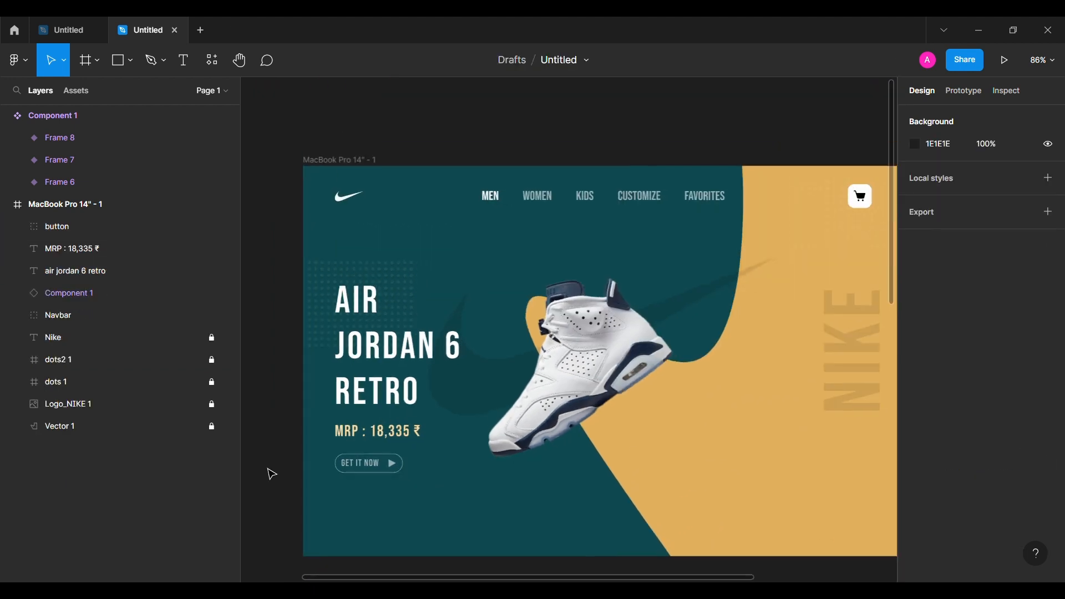
# - Group the heading, price and button, and center the group vertically in the MacBook frame
pyautogui.scroll(-1, 268, 469)
pyautogui.hscroll(1, 268, 470)
pyautogui.click(358, 428)
pyautogui.keyDown('shift'); pyautogui.click(365, 397); pyautogui.keyUp('shift')
pyautogui.keyDown('shift'); pyautogui.click(372, 343); pyautogui.keyUp('shift')
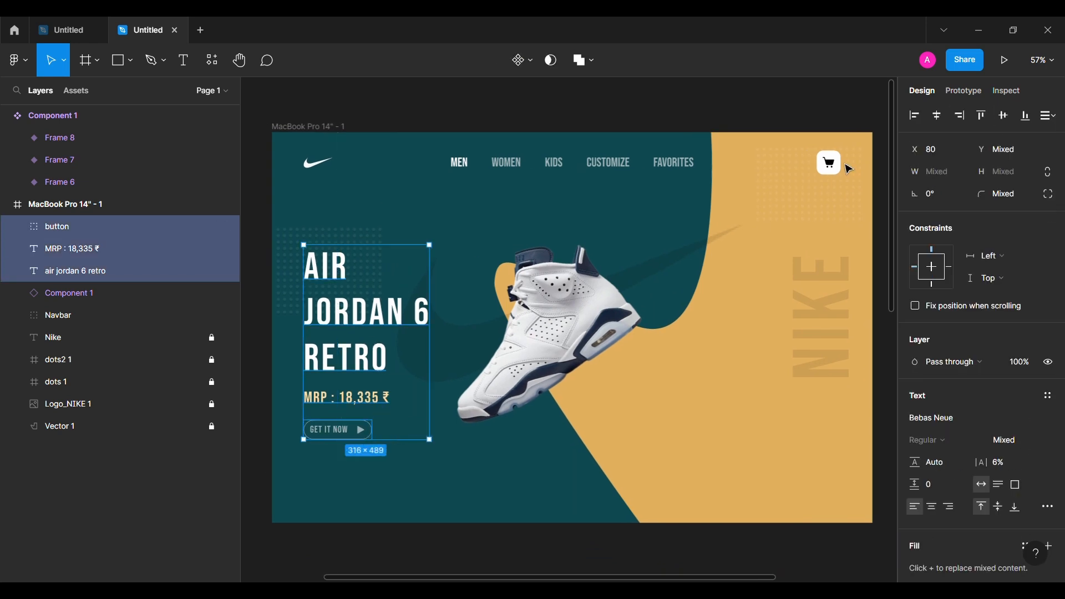
pyautogui.hotkey('ctrl', 'g')
pyautogui.click(944, 120)
pyautogui.hotkey('ctrl', 'z')
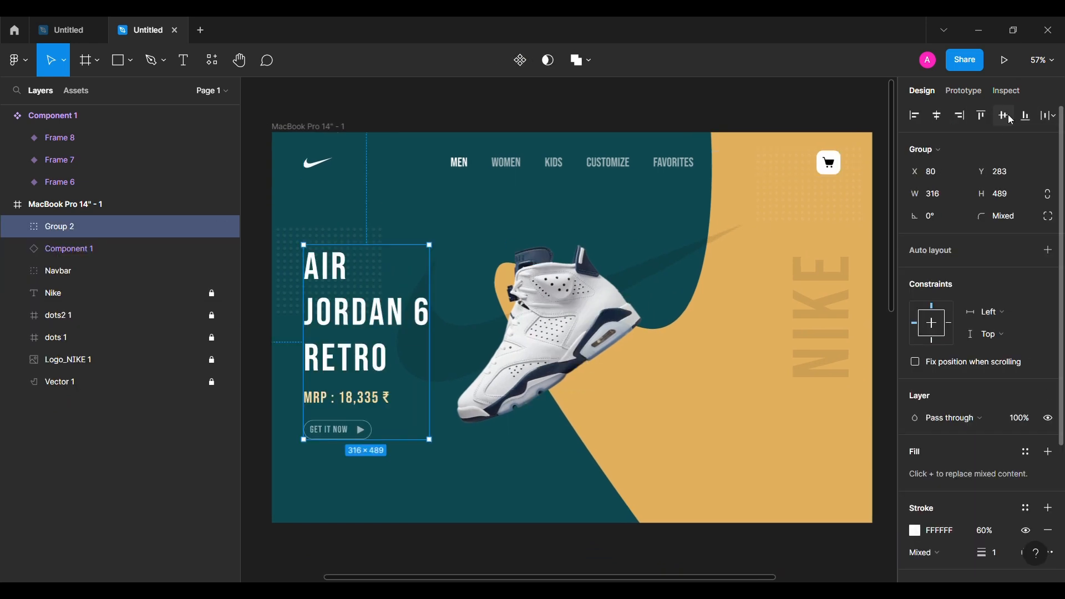
pyautogui.click(261, 466)
# - Draw a 60 × 60 square on the empty canvas below the frame with corner radius 20 and white fill FFFFFF
pyautogui.scroll(-10, 451, 237)
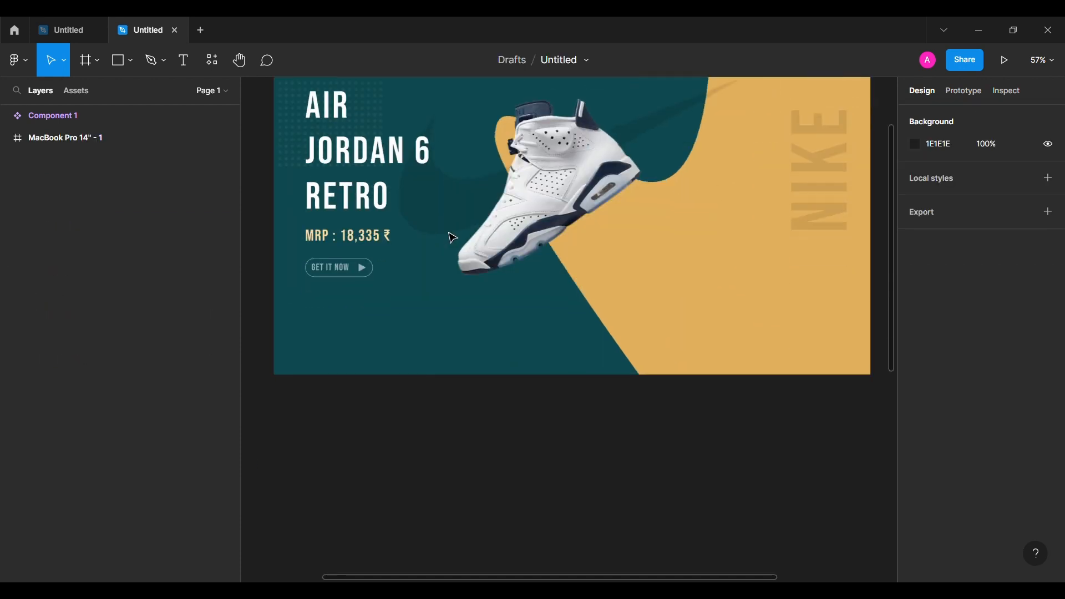
pyautogui.click(119, 63)
pyautogui.click(494, 354)
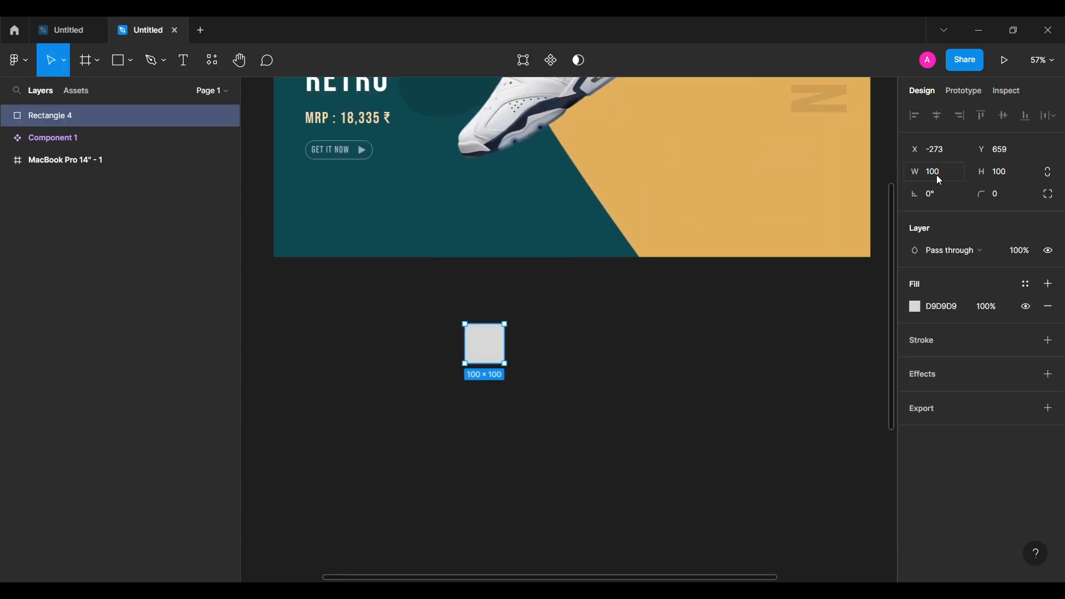
pyautogui.click(1009, 171)
pyautogui.write('60')
pyautogui.press('Return')
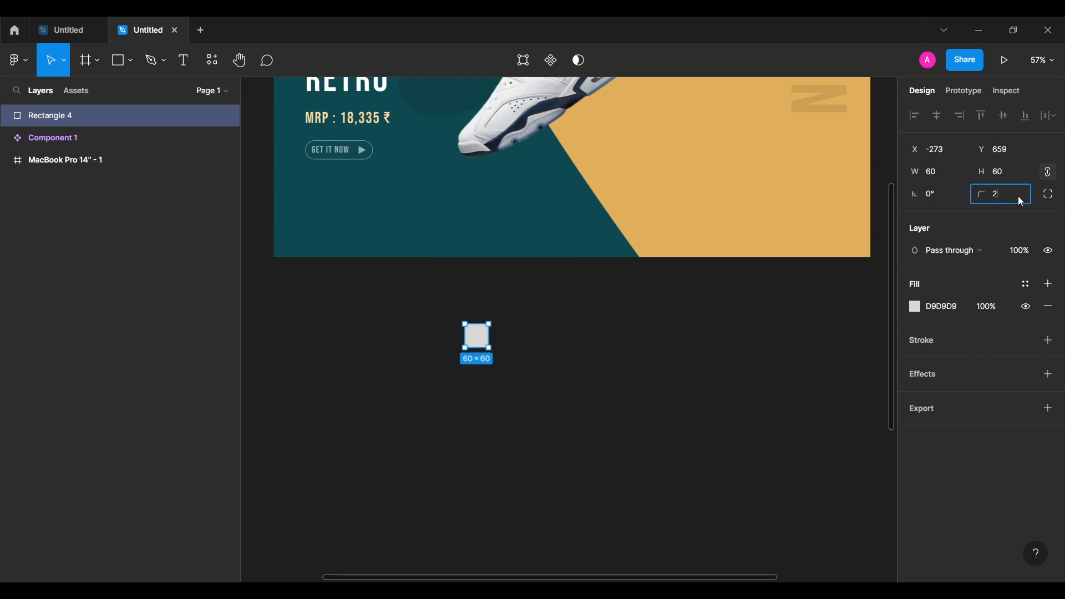
pyautogui.scroll(5, 477, 324)
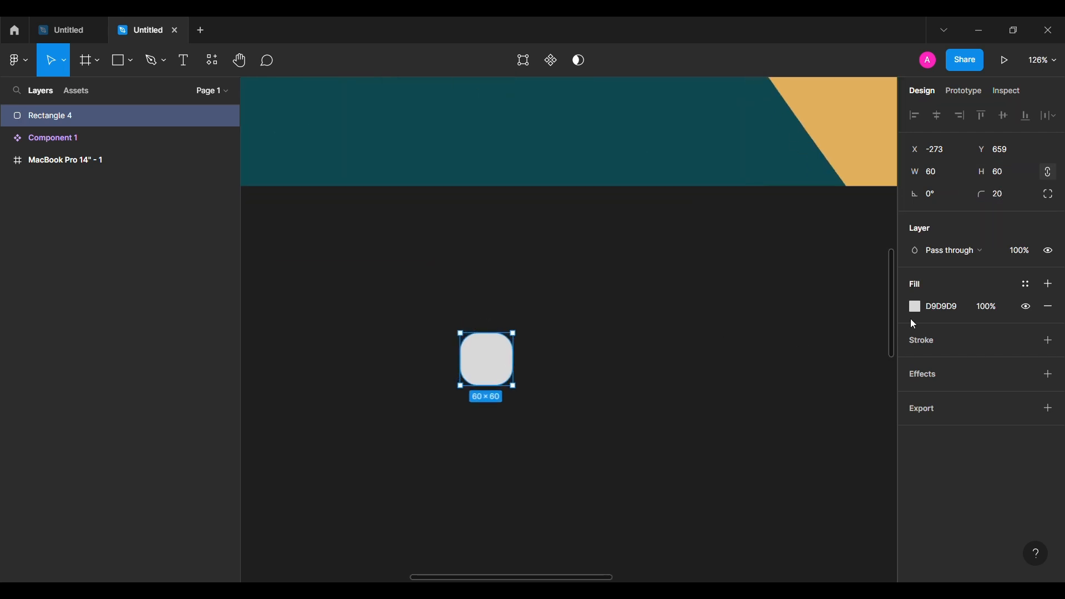
pyautogui.click(946, 311)
pyautogui.write('fff')
pyautogui.press('Return')
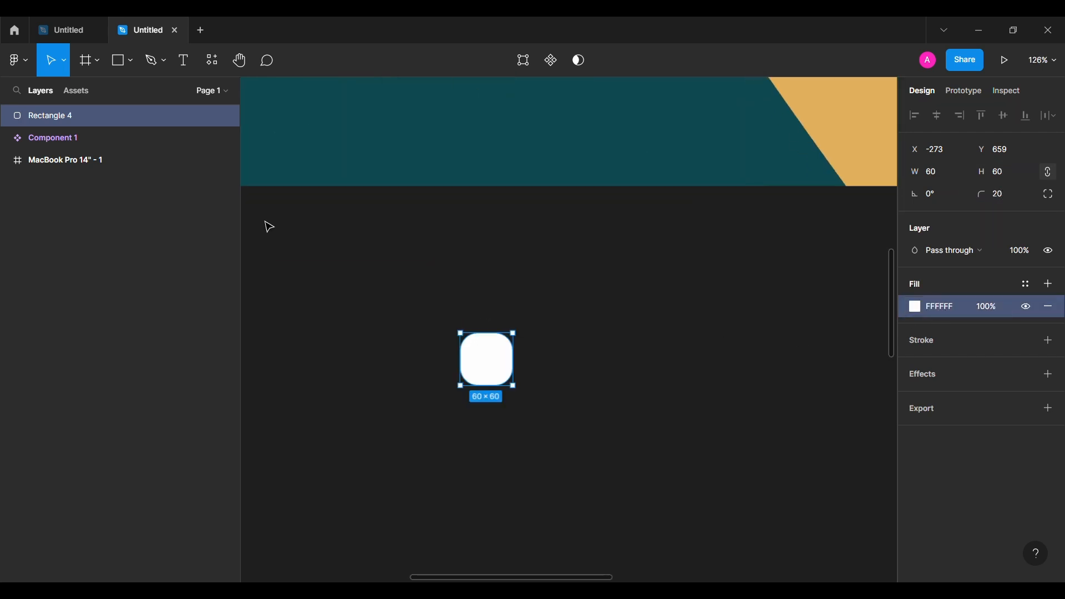
pyautogui.press('r')
pyautogui.moveTo(399, 281); pyautogui.dragTo(433, 313)
pyautogui.press('Delete')
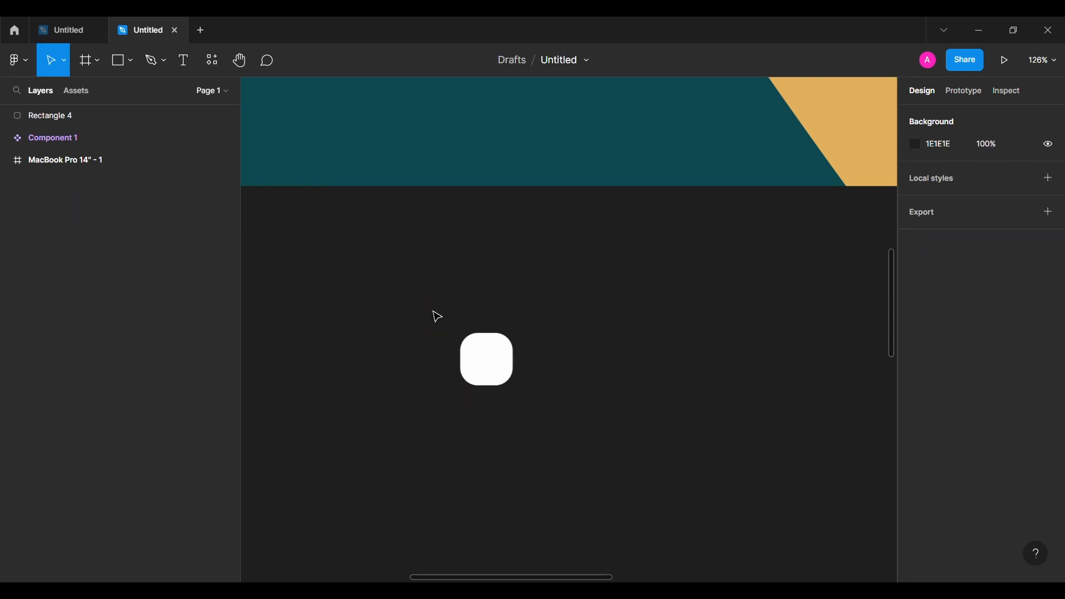
# - Draw a 32 × 32 circle centered on the white rounded square
pyautogui.click(133, 62)
pyautogui.click(91, 141)
pyautogui.moveTo(356, 276); pyautogui.dragTo(488, 342)
pyautogui.write('32')
pyautogui.press('Return')
# - Group the circle with the rounded square and duplicate the group twice below it, evenly spaced
pyautogui.keyDown('shift'); pyautogui.click(44, 138); pyautogui.keyUp('shift')
pyautogui.hotkey('ctrl', 'g')
pyautogui.moveTo(488, 342); pyautogui.dragTo(489, 411)
pyautogui.scroll(-5, 691, 266)
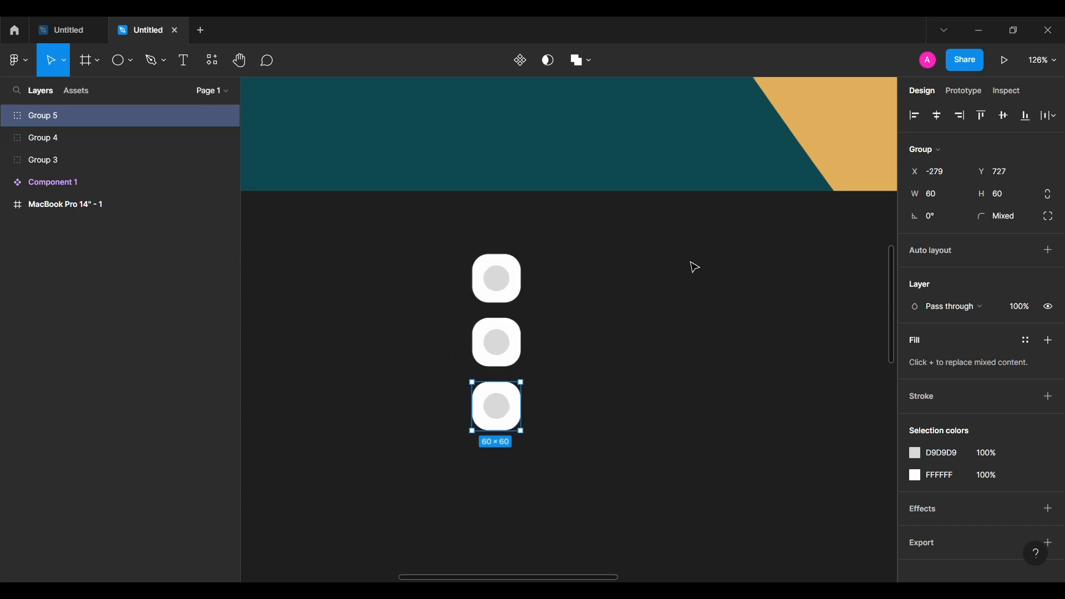
# - Fill the first swatch's circle with the dark navy 1C2332 sampled from the blue shoe
pyautogui.doubleClick(442, 342)
pyautogui.click(914, 306)
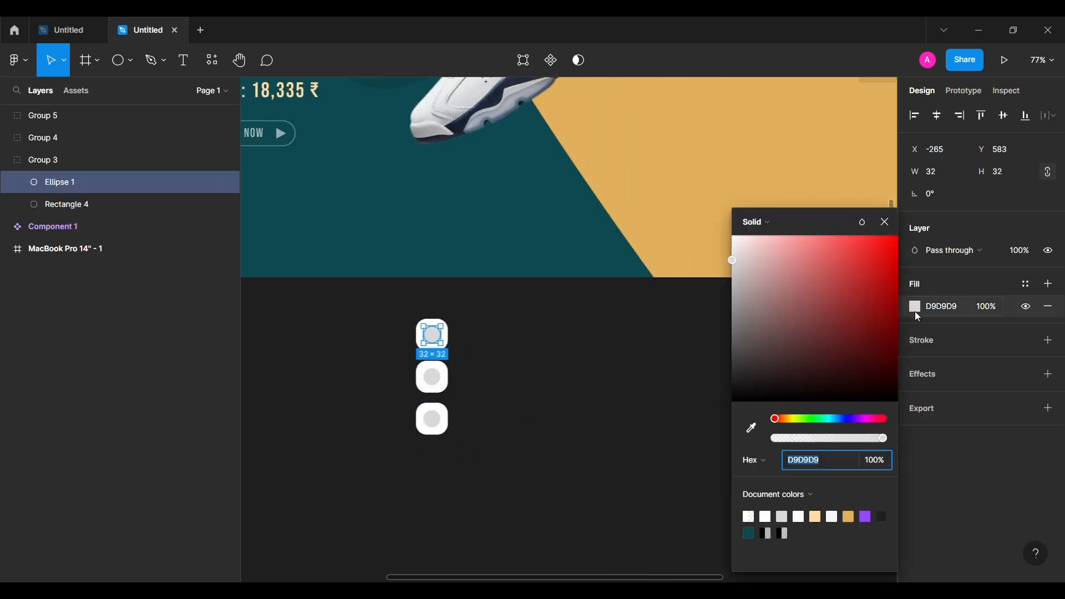
pyautogui.click(751, 427)
pyautogui.click(503, 110)
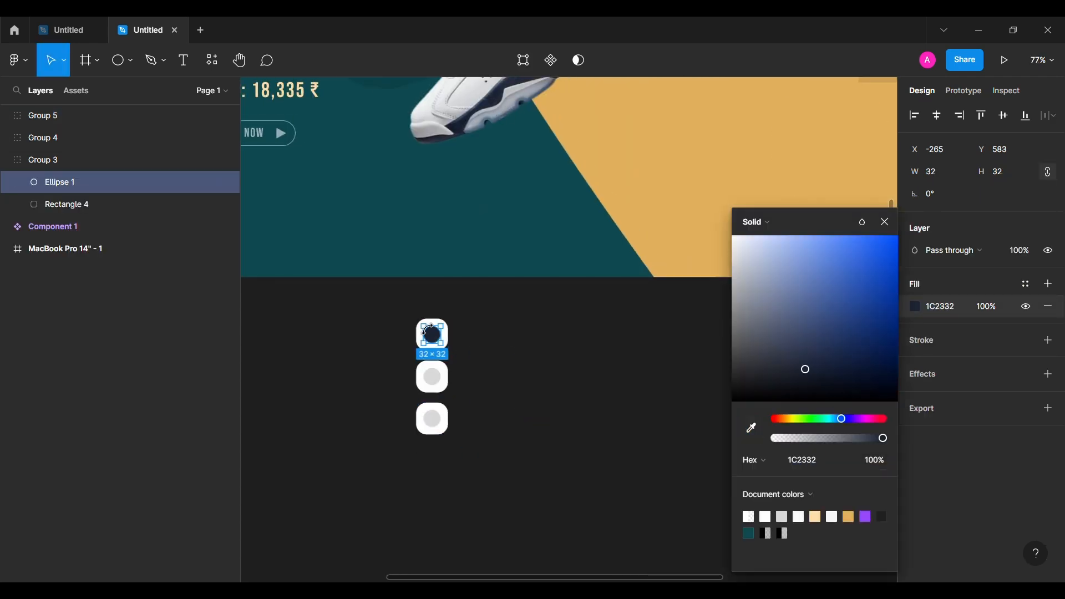
pyautogui.click(408, 320)
# - Fill the second swatch's circle with the dark red sampled from the red shoe's heel tab
pyautogui.scroll(-5, 408, 320)
pyautogui.click(433, 216)
pyautogui.scroll(4, 369, 235)
pyautogui.scroll(-7, 372, 237)
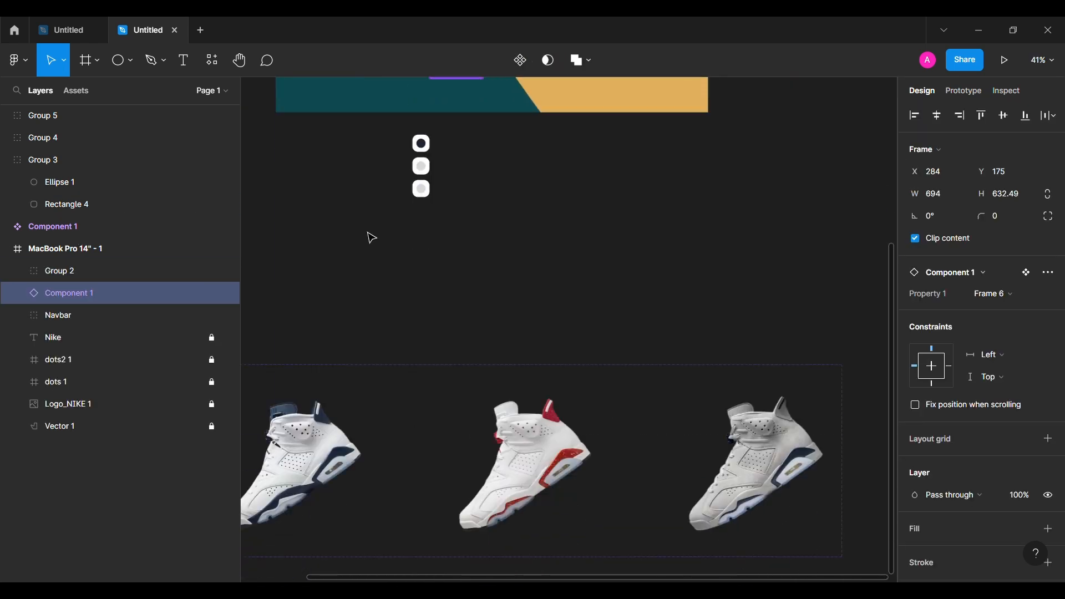
pyautogui.scroll(-2, 372, 237)
pyautogui.doubleClick(429, 125)
pyautogui.click(915, 306)
pyautogui.click(750, 428)
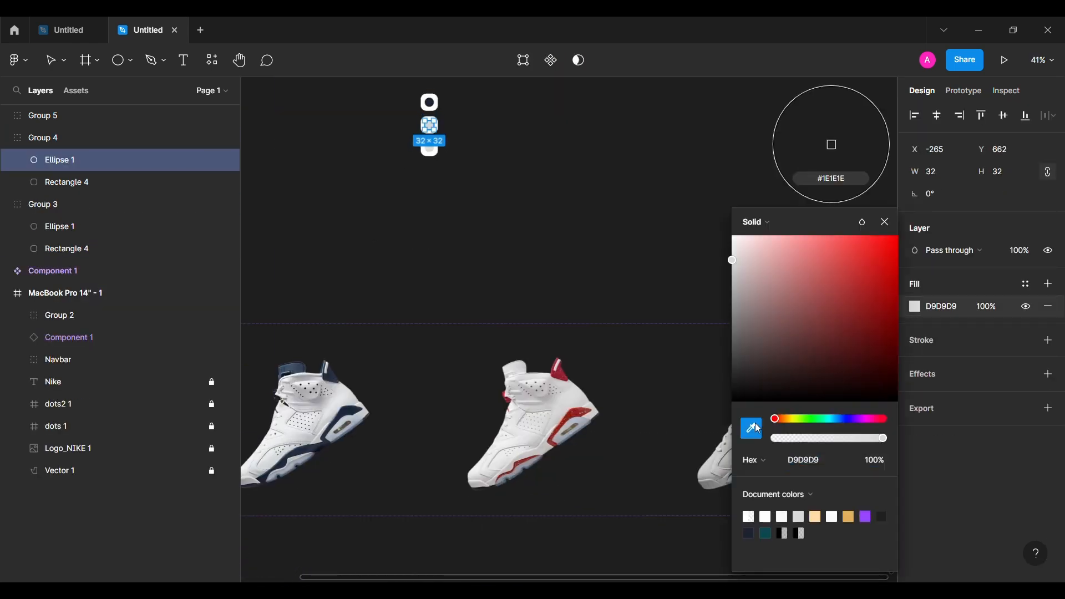
pyautogui.click(563, 376)
# - Fill the third swatch's circle with the dark gray 545653 sampled from the gray shoe's heel tab
pyautogui.doubleClick(432, 151)
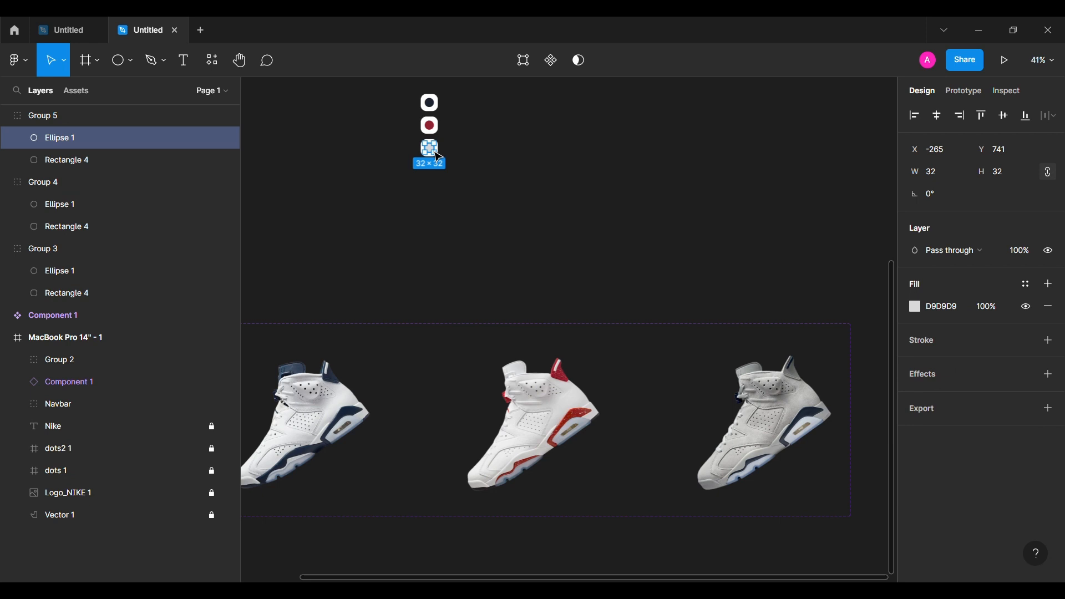
pyautogui.click(916, 306)
pyautogui.click(751, 427)
pyautogui.hscroll(4, 629, 468)
pyautogui.click(602, 379)
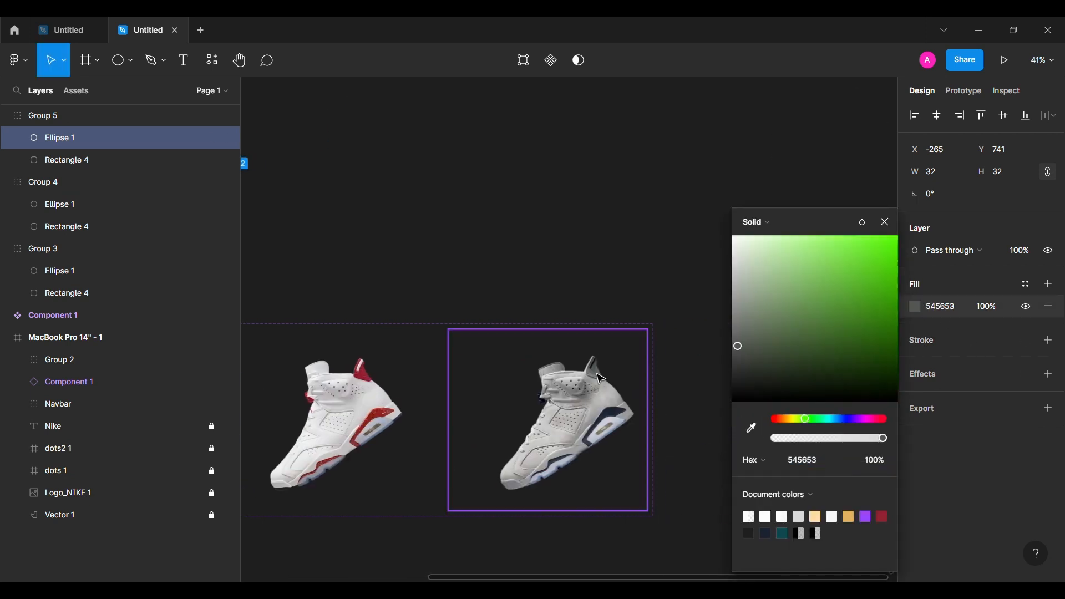
pyautogui.press('Escape')
pyautogui.click(399, 164)
pyautogui.hscroll(-4, 399, 164)
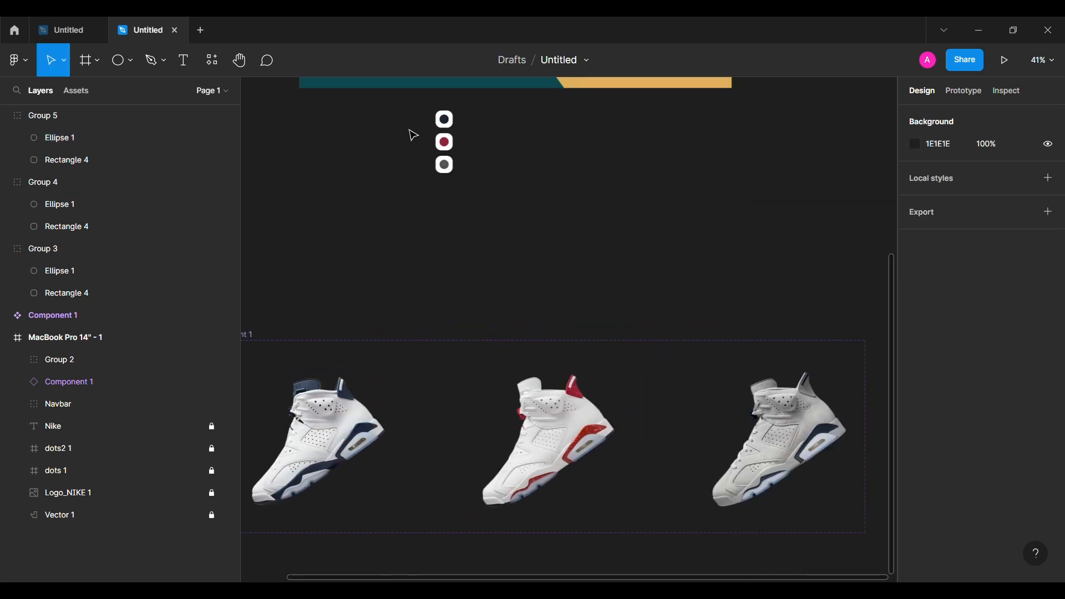
pyautogui.scroll(3, 413, 136)
pyautogui.moveTo(408, 133); pyautogui.dragTo(602, 242)
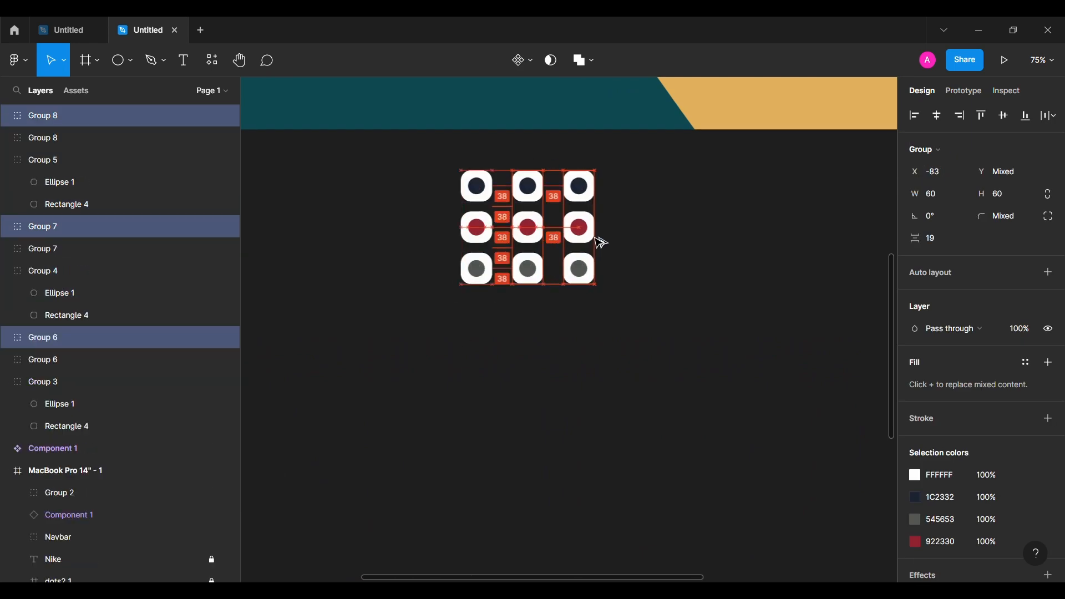
pyautogui.click(644, 266)
pyautogui.scroll(3, 504, 311)
pyautogui.moveTo(741, 381); pyautogui.dragTo(571, 179)
pyautogui.press('Delete')
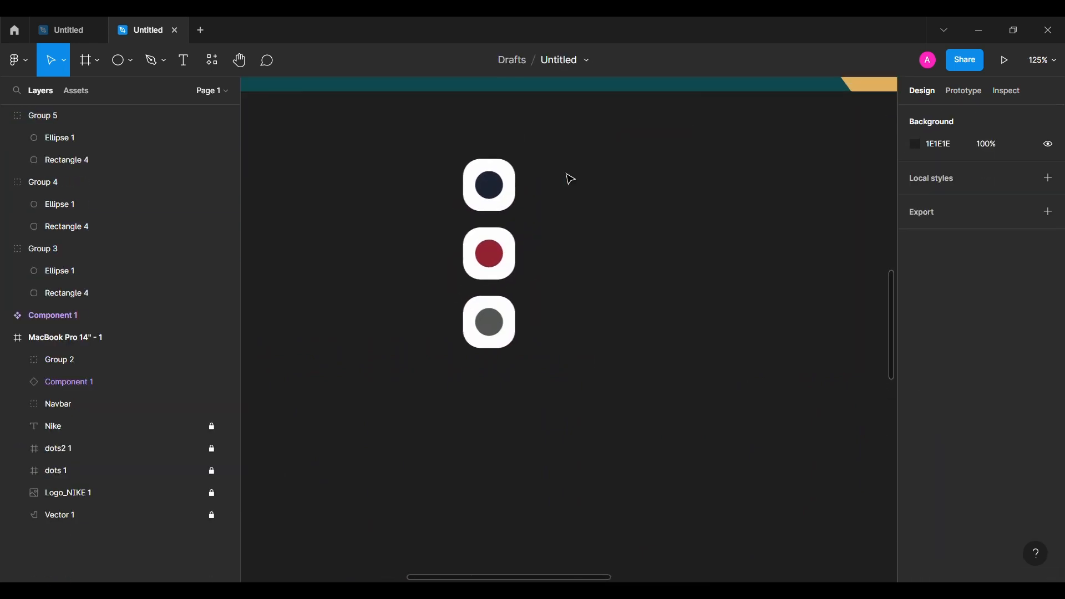
# - Set the fill opacity of the white rounded squares behind the red and gray swatches to 40%
pyautogui.click(490, 274)
pyautogui.click(135, 223)
pyautogui.keyDown('shift'); pyautogui.click(78, 294); pyautogui.keyUp('shift')
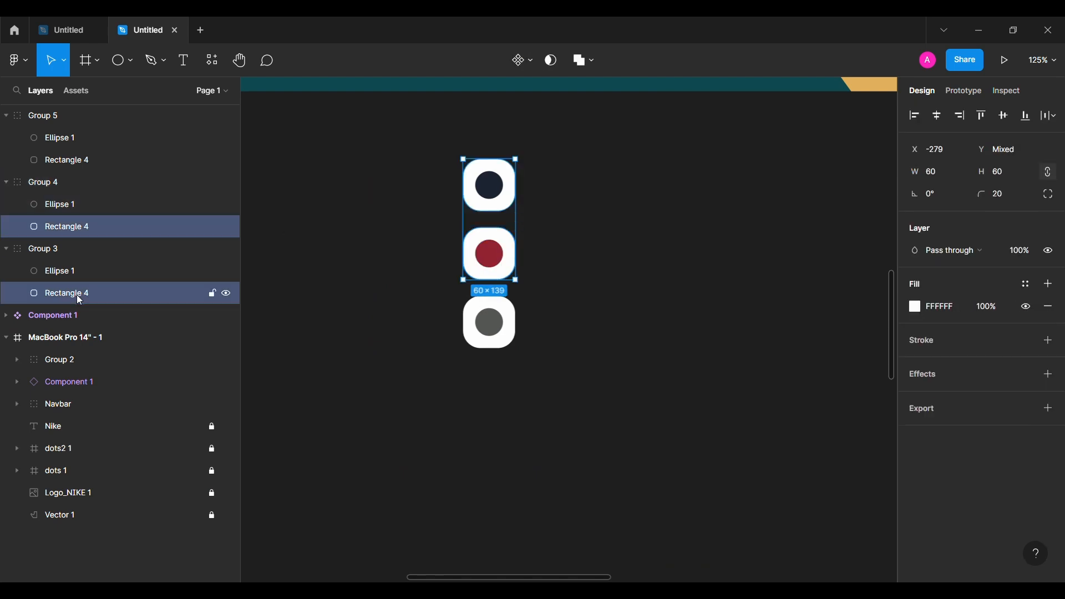
pyautogui.click(78, 160)
pyautogui.keyDown('shift'); pyautogui.click(62, 223); pyautogui.keyUp('shift')
pyautogui.click(986, 306)
pyautogui.write('40')
pyautogui.press('Return')
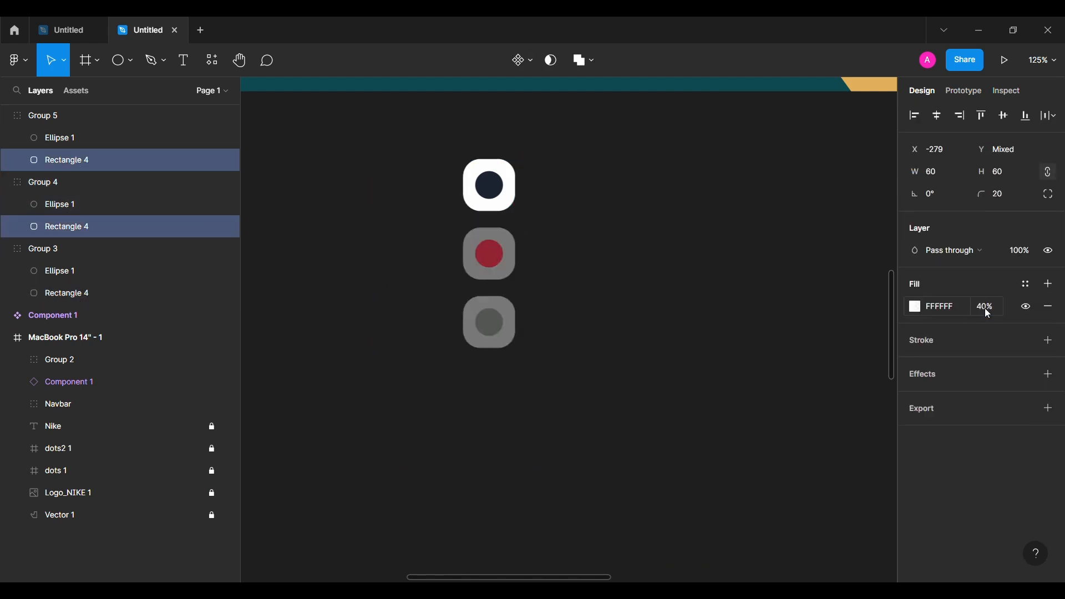
# - Duplicate the column of three swatches twice to its right with equal spacing
pyautogui.click(672, 368)
pyautogui.moveTo(673, 368); pyautogui.dragTo(469, 177)
pyautogui.moveTo(516, 211); pyautogui.dragTo(661, 207)
pyautogui.click(718, 256)
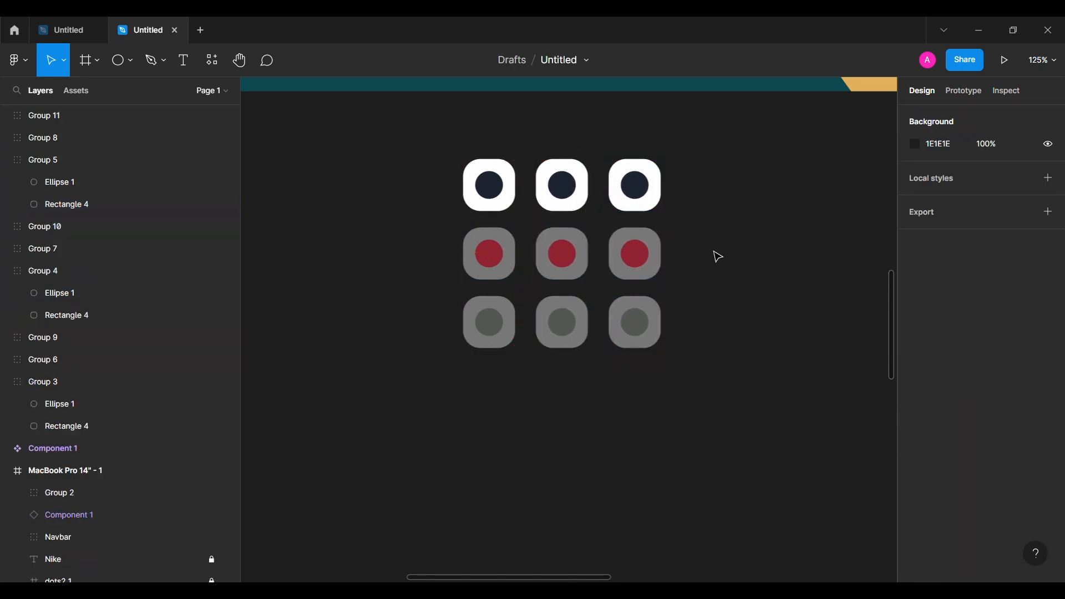
# - Collapse the swatch groups in the layer list and group the three swatches of the left column
pyautogui.click(6, 160)
pyautogui.click(6, 226)
pyautogui.click(5, 293)
pyautogui.moveTo(686, 406); pyautogui.dragTo(442, 148)
pyautogui.click(523, 410)
pyautogui.moveTo(493, 369); pyautogui.dragTo(430, 178)
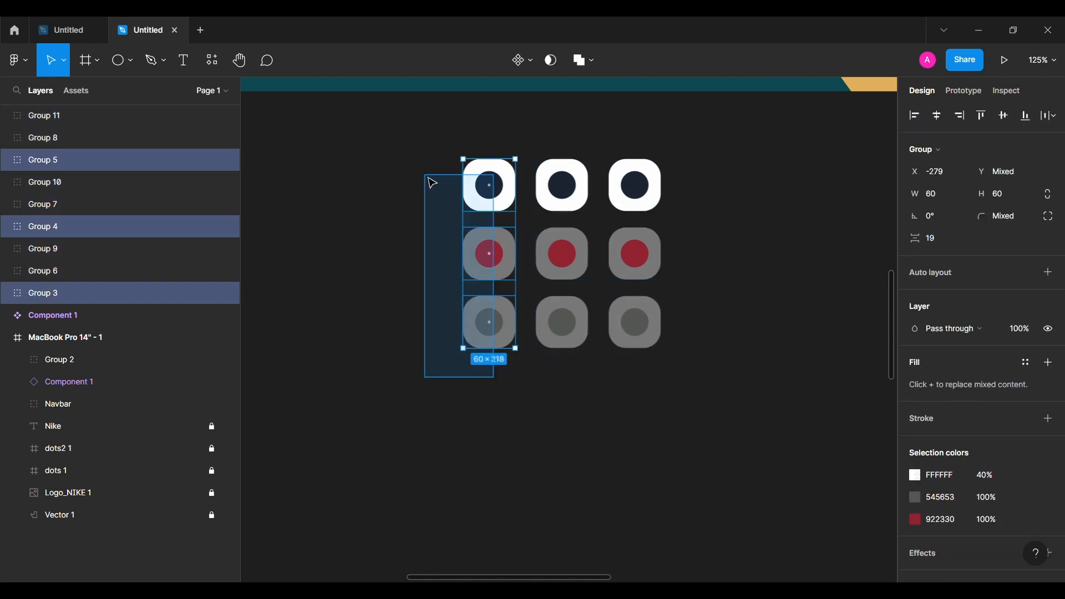
pyautogui.hotkey('ctrl', 'g')
# - Group the three swatches of the middle column, and those of the right column, into a group each
pyautogui.click(565, 323)
pyautogui.keyDown('shift'); pyautogui.click(576, 256); pyautogui.keyUp('shift')
pyautogui.keyDown('shift'); pyautogui.click(572, 183); pyautogui.keyUp('shift')
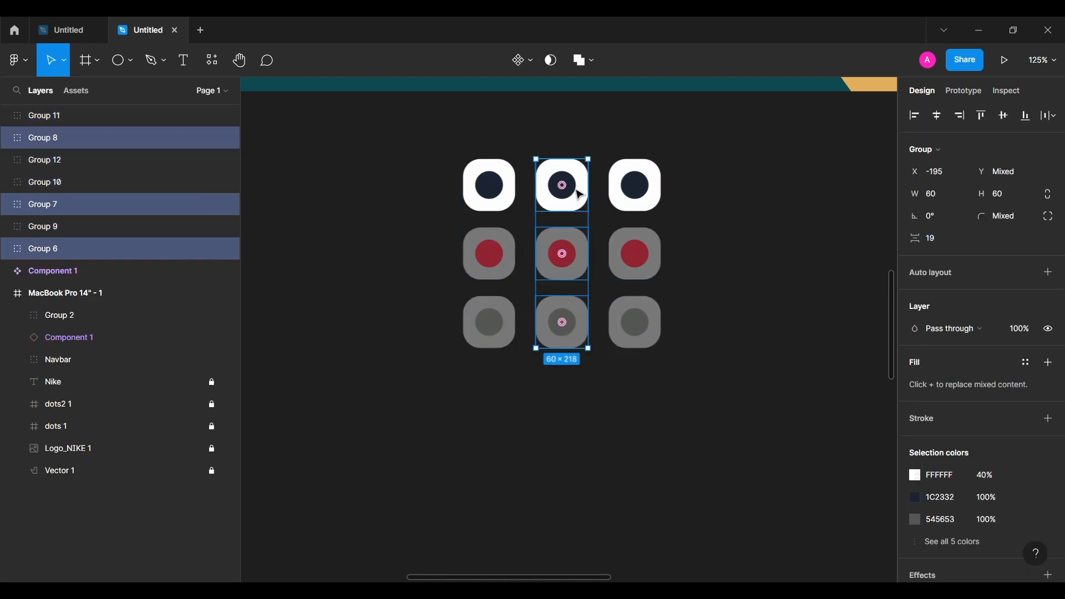
pyautogui.hotkey('ctrl', 'g')
pyautogui.click(635, 321)
pyautogui.keyDown('shift'); pyautogui.click(636, 255); pyautogui.keyUp('shift')
pyautogui.keyDown('shift'); pyautogui.click(649, 198); pyautogui.keyUp('shift')
pyautogui.hotkey('ctrl', 'g')
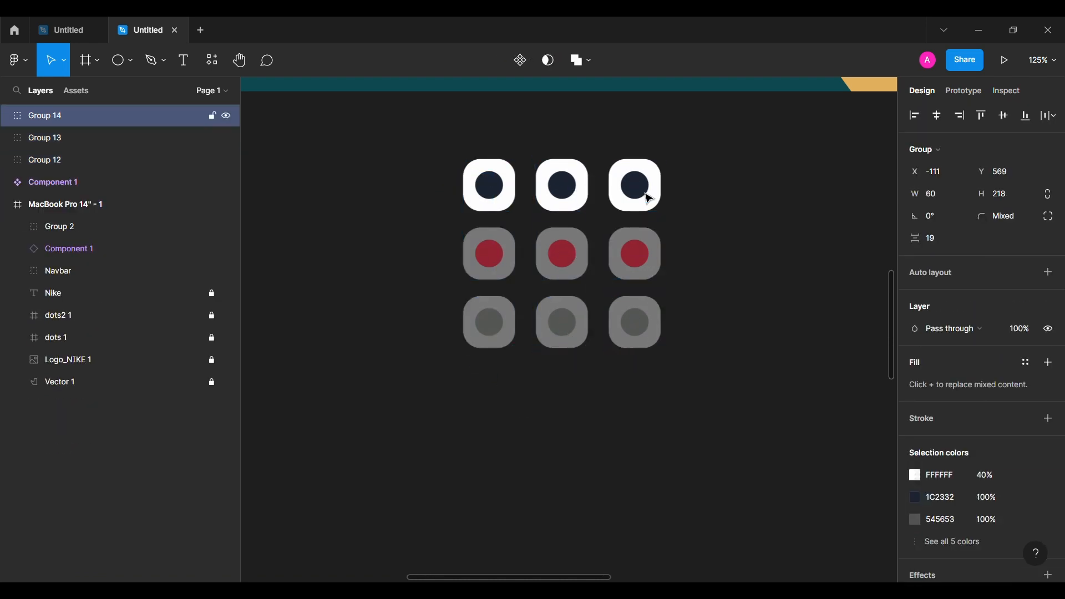
# - Turn the three swatch column groups into one component set
pyautogui.click(684, 400)
pyautogui.moveTo(684, 399); pyautogui.dragTo(444, 147)
pyautogui.click(529, 61)
pyautogui.click(509, 127)
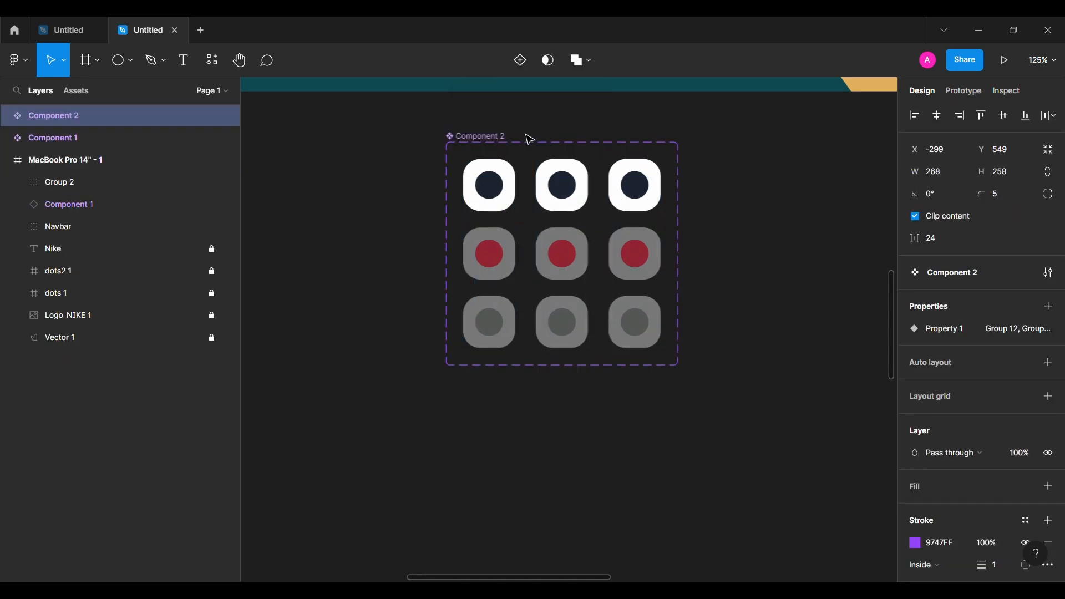
# - Connect the left swatch variant to the middle one with a 1200 ms After delay trigger, Smart animate and Gentle easing
pyautogui.click(499, 220)
pyautogui.click(964, 90)
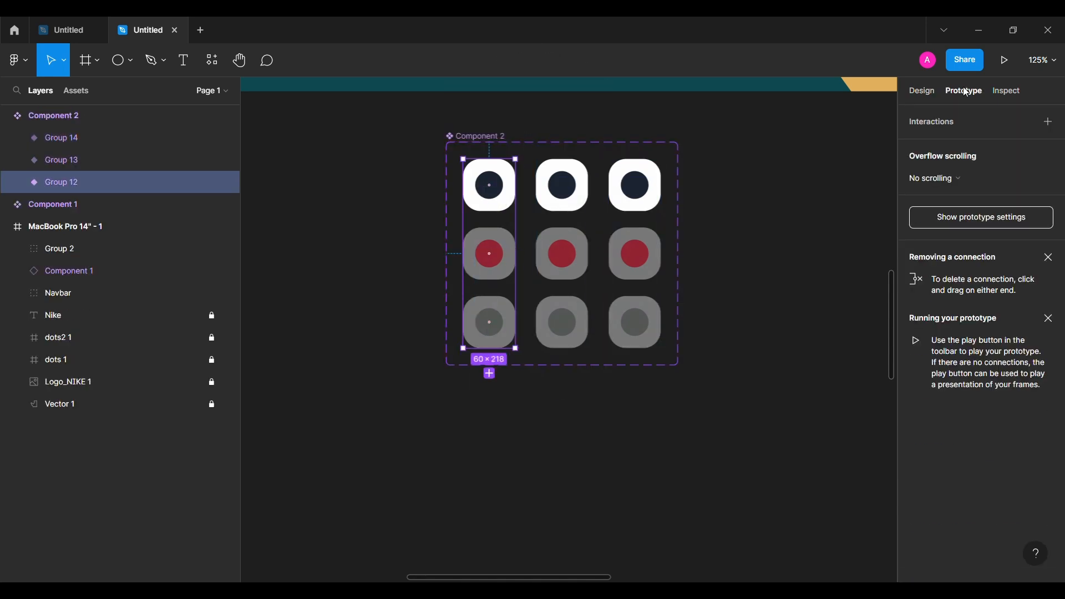
pyautogui.moveTo(517, 253); pyautogui.dragTo(563, 254)
pyautogui.click(774, 178)
pyautogui.click(782, 351)
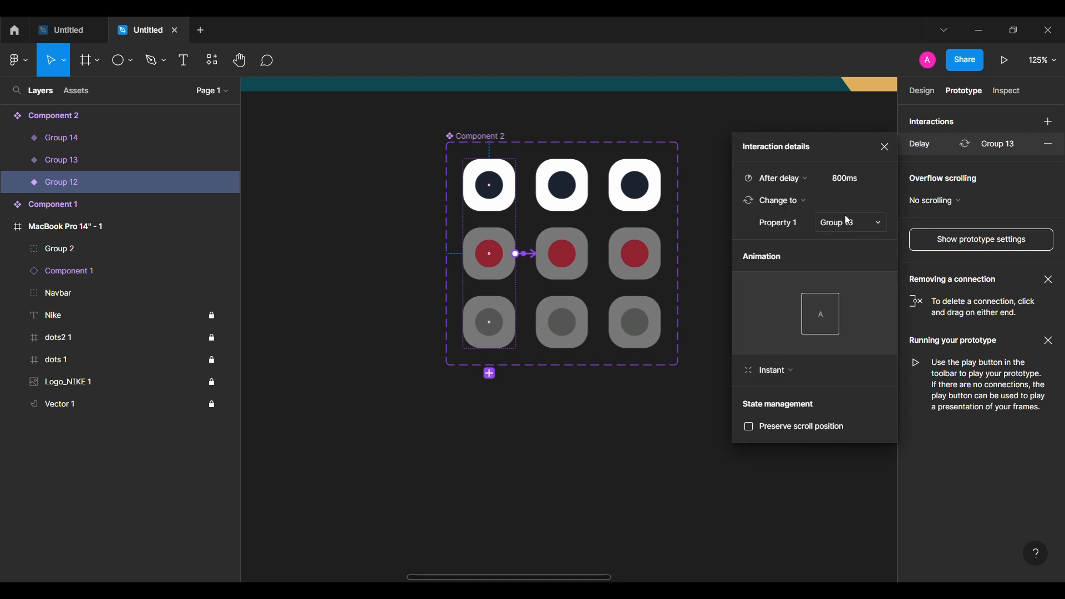
pyautogui.write('1200')
pyautogui.press('Return')
pyautogui.click(777, 371)
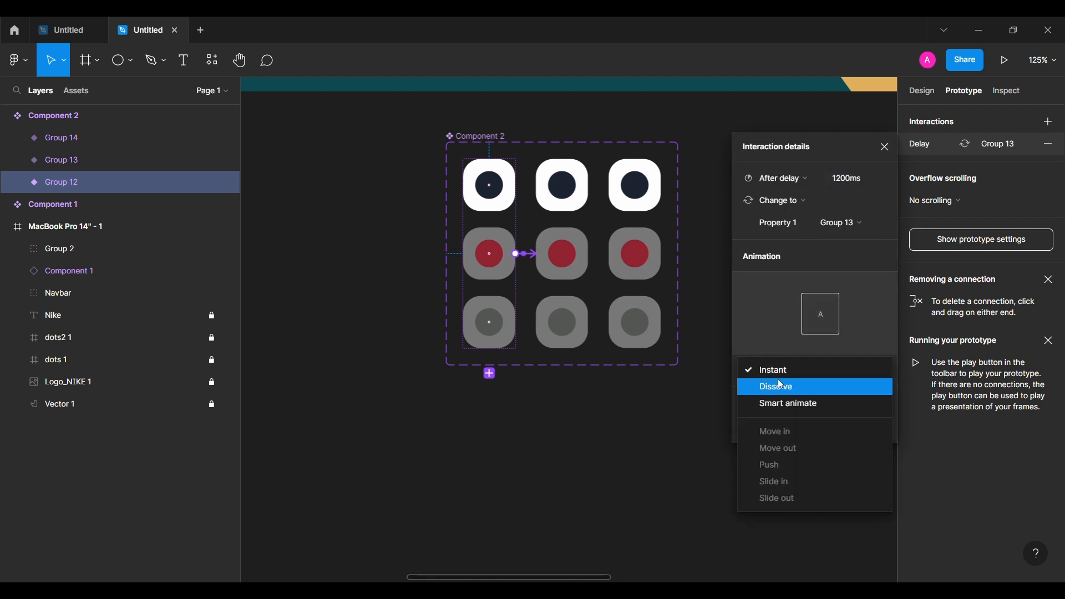
pyautogui.click(786, 400)
pyautogui.click(788, 397)
pyautogui.click(768, 494)
# - Connect the middle swatch variant to the right one with an After delay trigger of 1000 ms
pyautogui.click(580, 277)
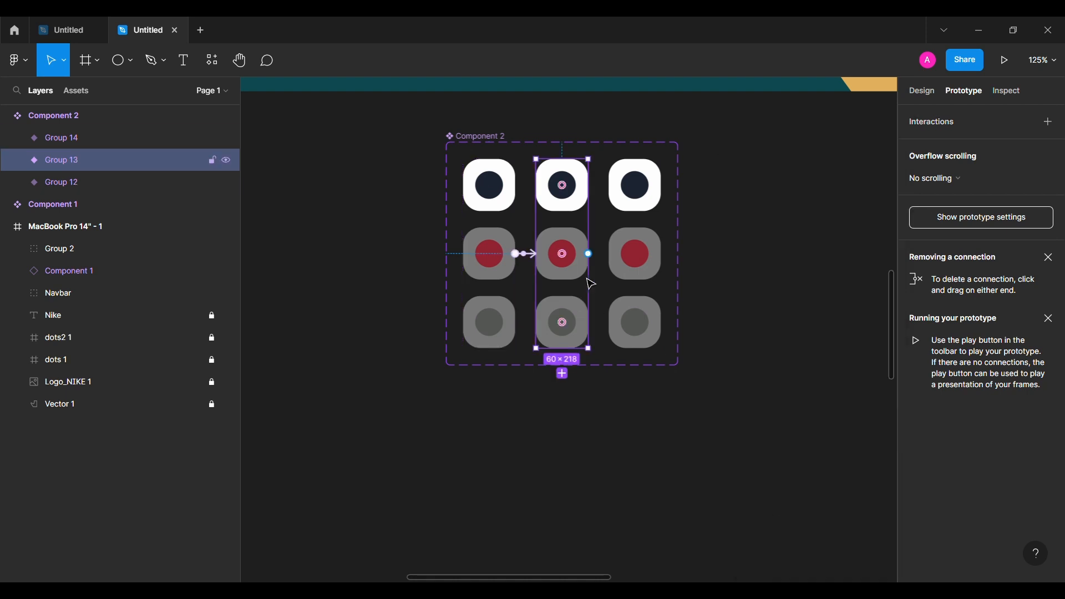
pyautogui.moveTo(589, 254); pyautogui.dragTo(642, 263)
pyautogui.click(782, 178)
pyautogui.click(782, 351)
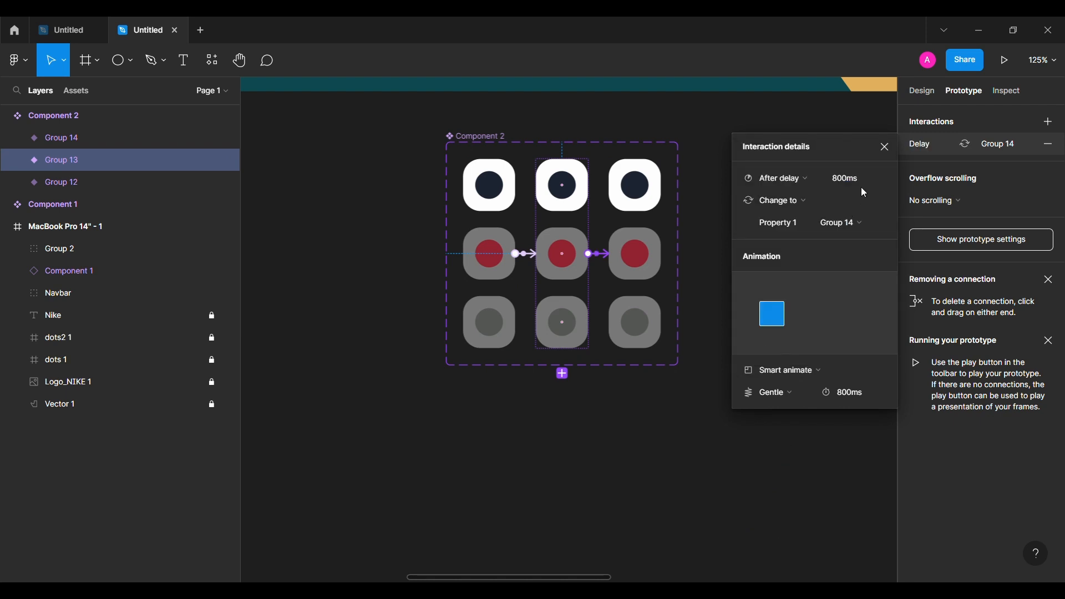
pyautogui.click(858, 186)
pyautogui.write('1000')
pyautogui.press('Return')
# - Connect the right swatch variant back to the left one with an After delay trigger of 1000 ms
pyautogui.click(642, 269)
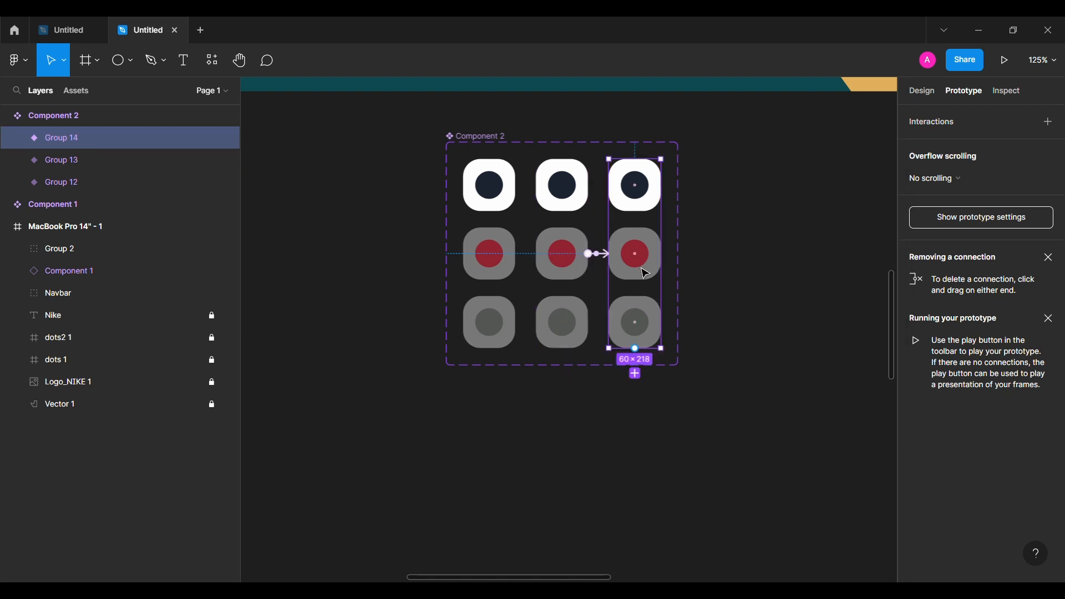
pyautogui.moveTo(511, 300); pyautogui.dragTo(510, 299)
pyautogui.click(808, 181)
pyautogui.click(779, 349)
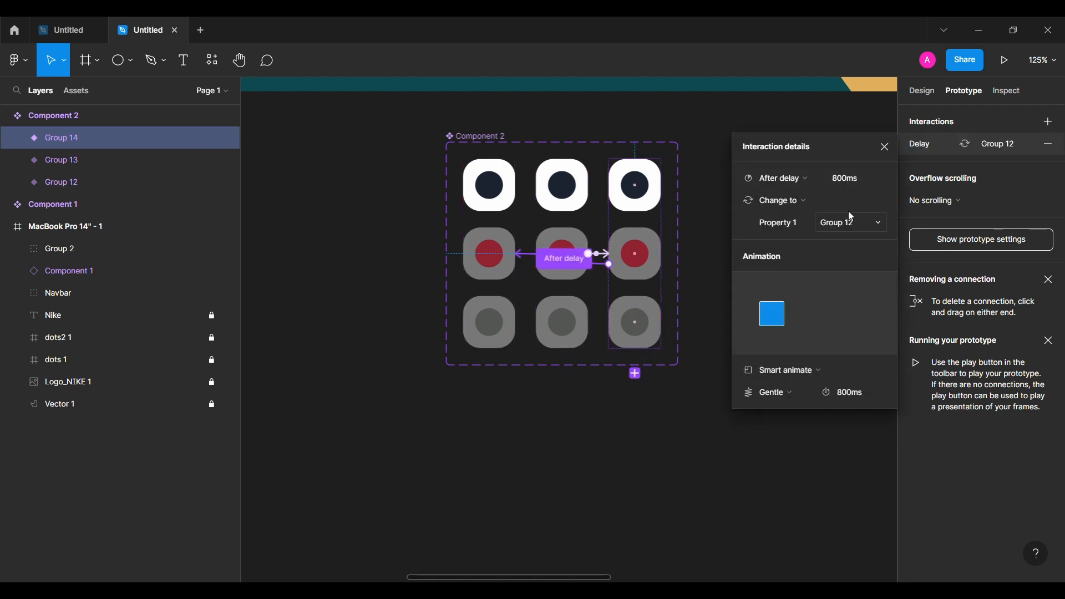
pyautogui.click(853, 188)
pyautogui.write('1000')
pyautogui.press('Return')
pyautogui.click(630, 456)
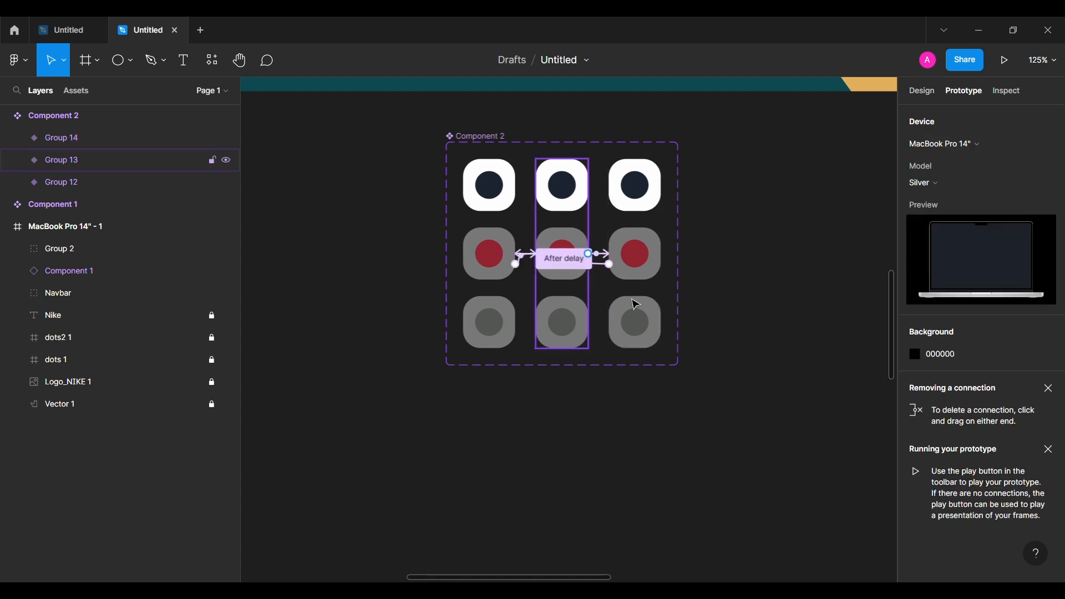
# - In the middle variant, set the white fill opacity to 100% on the red swatch and 40% on the navy swatch
pyautogui.click(936, 99)
pyautogui.doubleClick(569, 251)
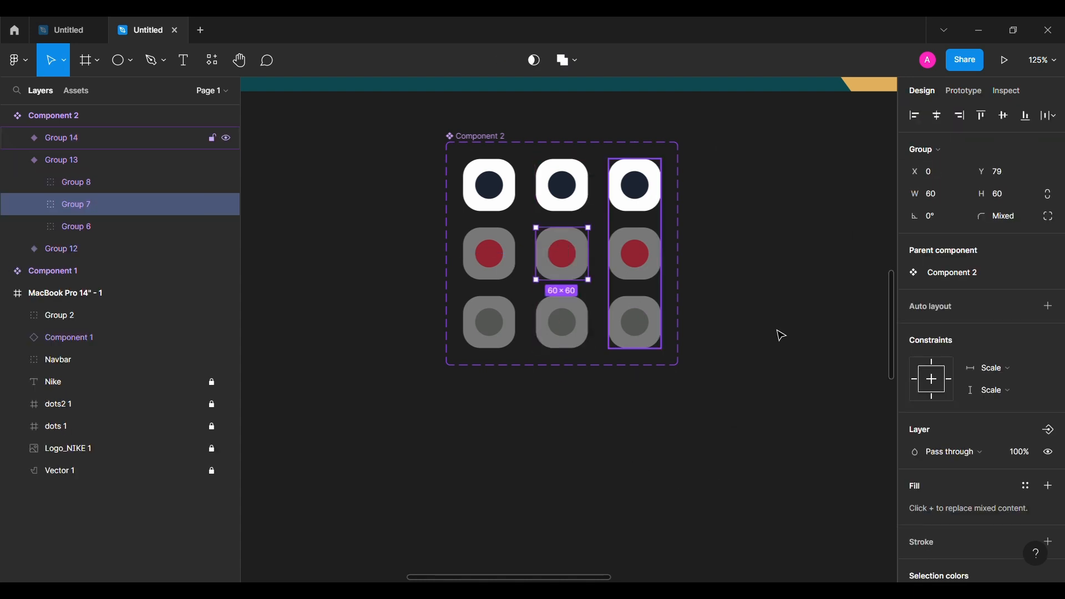
pyautogui.click(584, 271)
pyautogui.click(993, 452)
pyautogui.write('100')
pyautogui.press('Return')
pyautogui.click(574, 210)
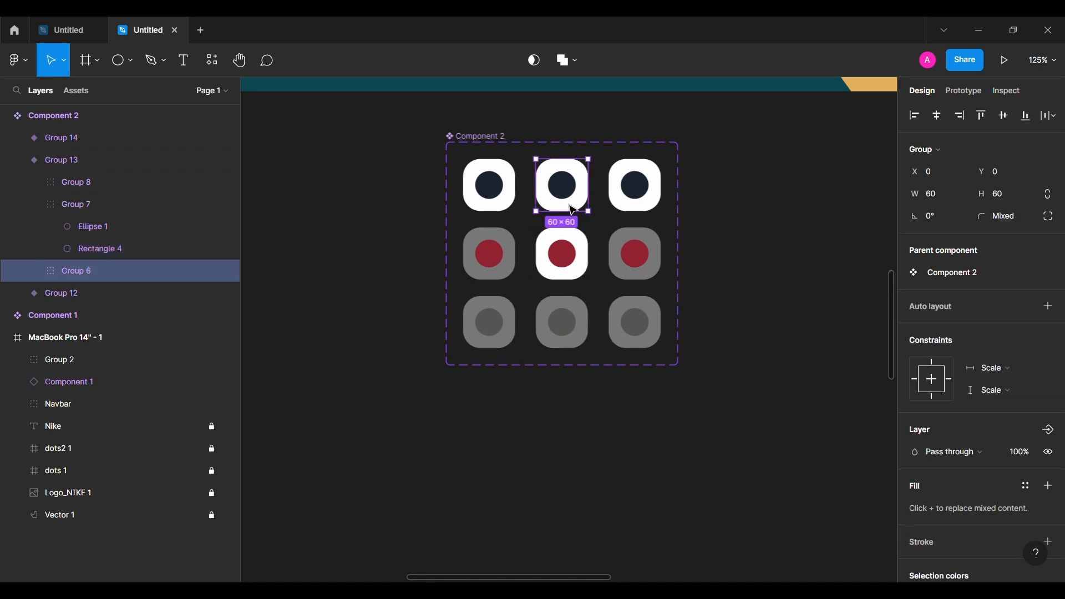
pyautogui.scroll(-3, 997, 456)
pyautogui.click(996, 463)
pyautogui.write('40')
pyautogui.press('Return')
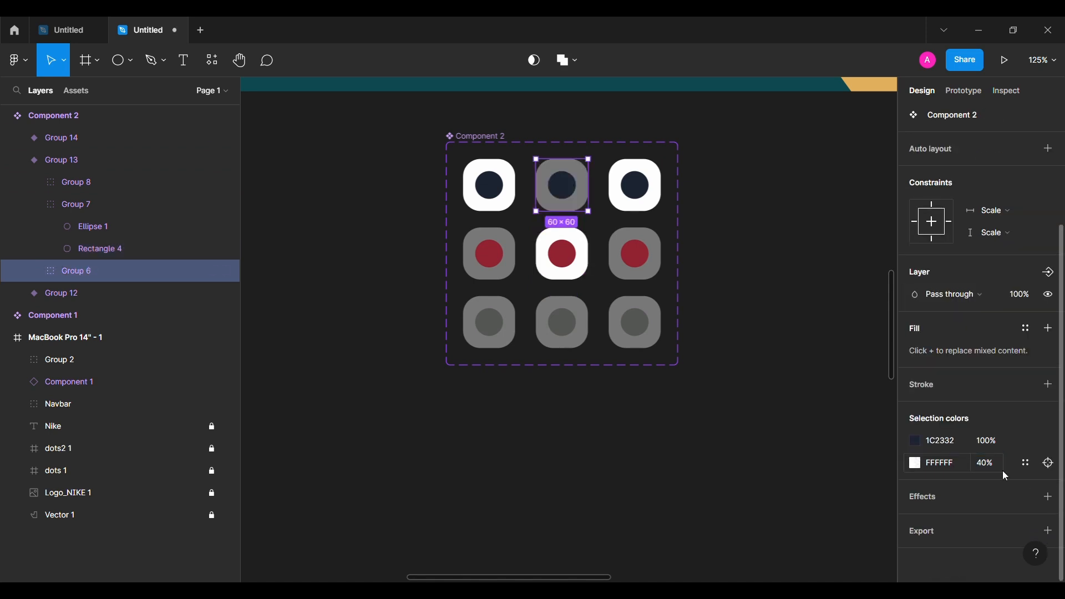
# - In the right variant, set the white fill opacity to 100% on the gray swatch and 40% on the navy swatch
pyautogui.click(638, 322)
pyautogui.doubleClick(638, 322)
pyautogui.write('100')
pyautogui.press('Return')
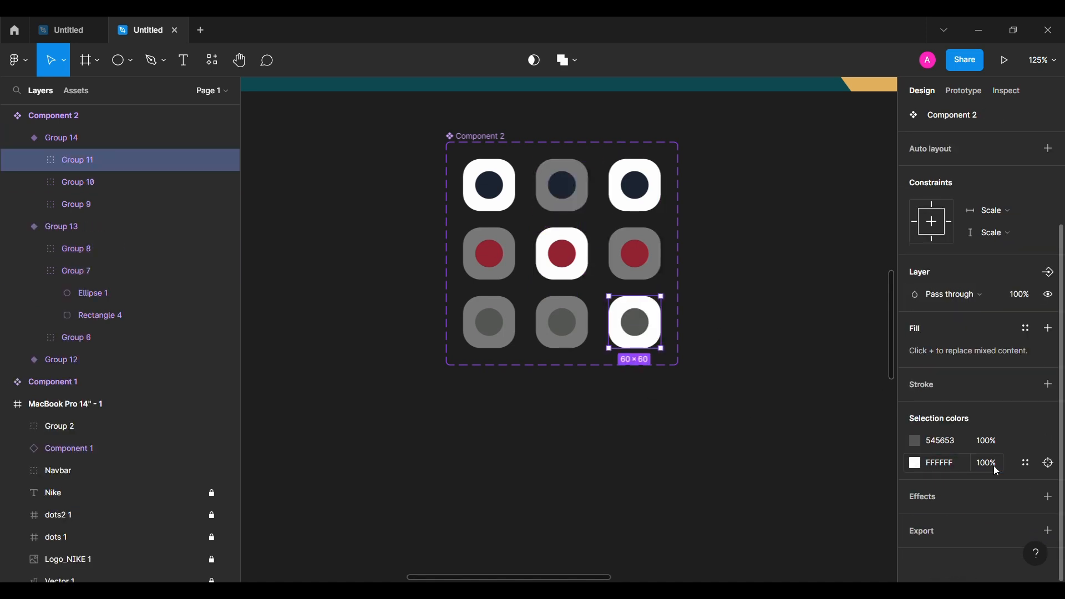
pyautogui.click(637, 186)
pyautogui.click(988, 463)
pyautogui.write('40')
pyautogui.press('Return')
pyautogui.click(753, 420)
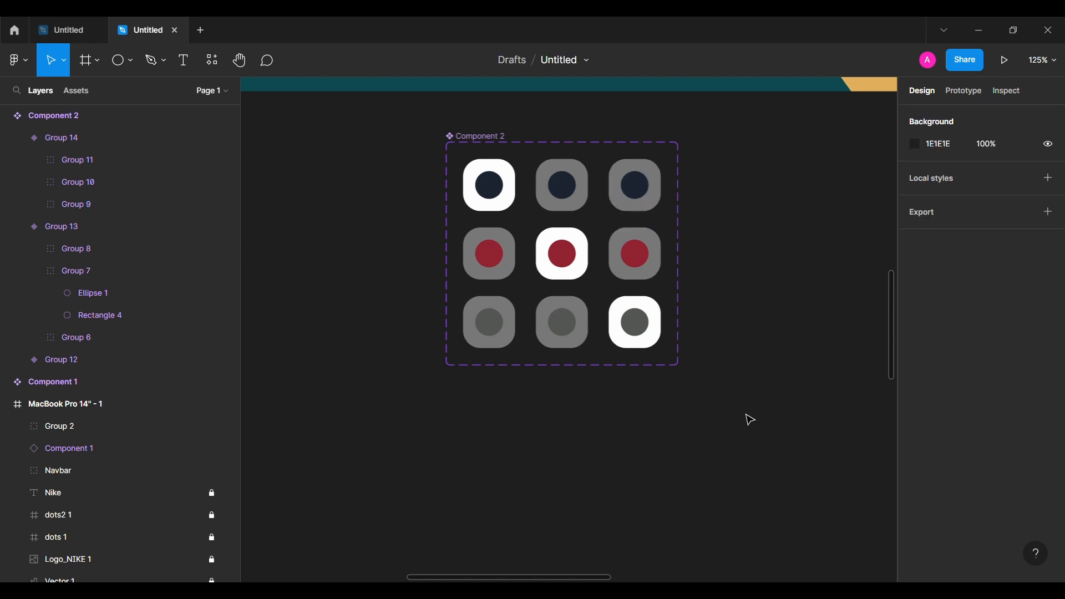
# - Collapse the expanded layers of the middle and right swatch variants
pyautogui.click(33, 271)
pyautogui.click(41, 293)
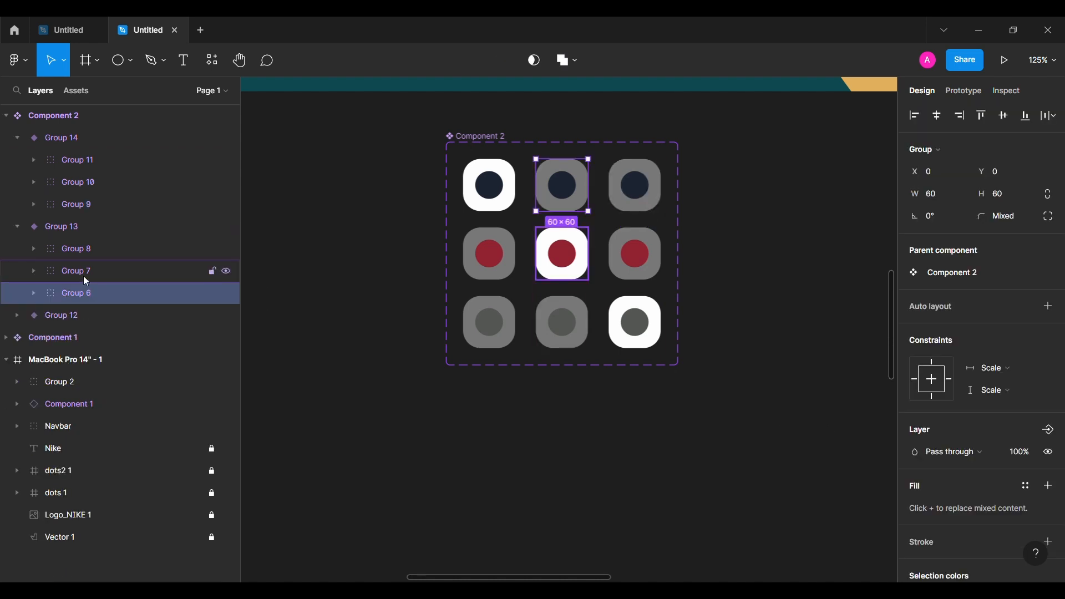
pyautogui.click(15, 233)
pyautogui.click(18, 143)
pyautogui.click(327, 266)
# - Place an instance of the left swatch variant on the landing page to the right of the shoe
pyautogui.scroll(-5, 327, 266)
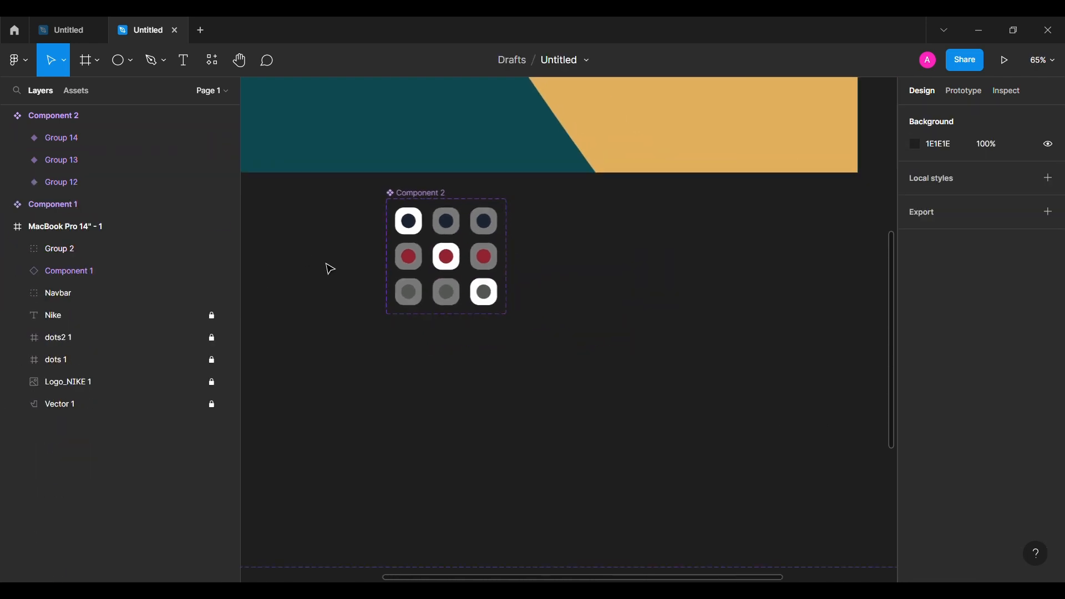
pyautogui.scroll(2, 327, 266)
pyautogui.click(415, 281)
pyautogui.moveTo(420, 275); pyautogui.dragTo(675, 110)
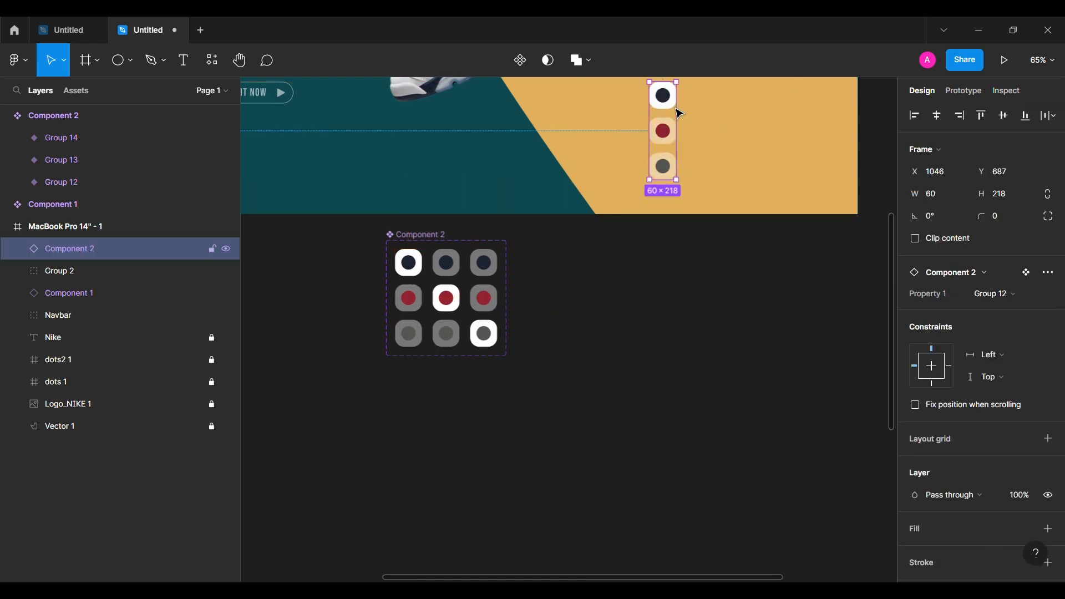
pyautogui.scroll(5, 676, 109)
pyautogui.moveTo(672, 331); pyautogui.dragTo(687, 210)
pyautogui.scroll(2, 687, 209)
pyautogui.scroll(-2, 690, 215)
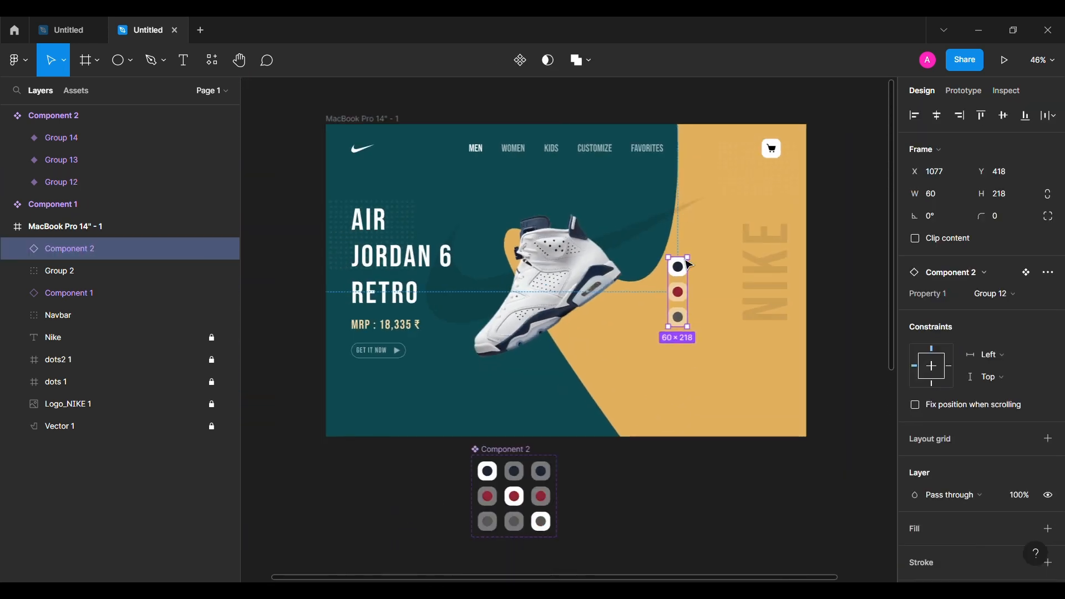
# - Move the swatch instance closer to the shoe at X 1010 and center it vertically in the page frame
pyautogui.hotkey('alt', 'shift', 'Left')
pyautogui.hotkey('alt', 'shift', 'Left')
pyautogui.hotkey('alt', 'shift', 'Left')
pyautogui.hotkey('alt', 'shift', 'Left')
pyautogui.hotkey('alt', 'shift', 'Left')
pyautogui.hotkey('alt', 'shift', 'Left')
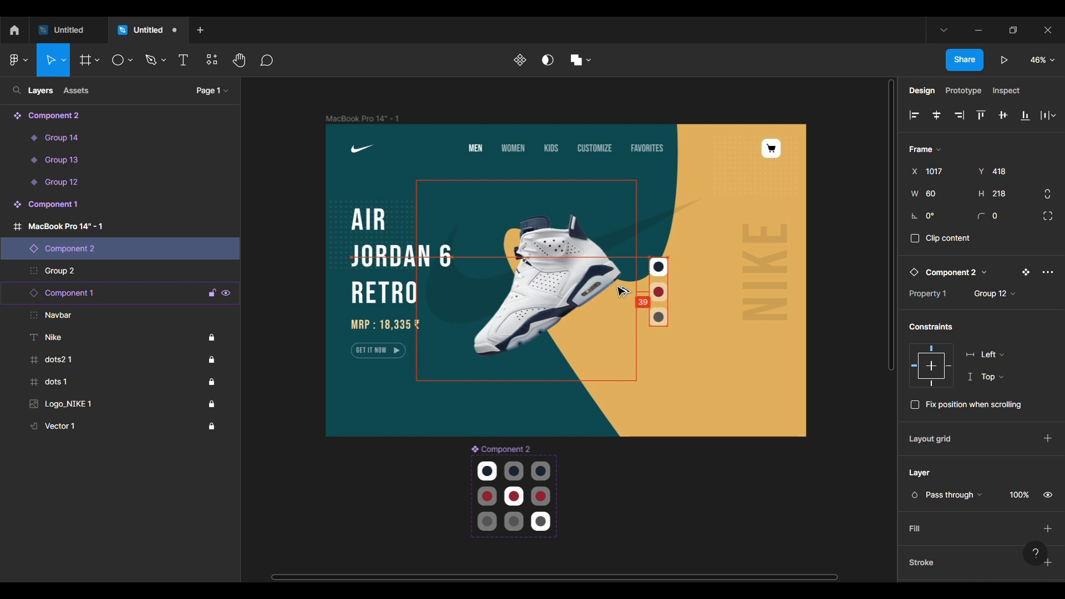
pyautogui.hscroll(-2, 760, 344)
pyautogui.scroll(1, 760, 344)
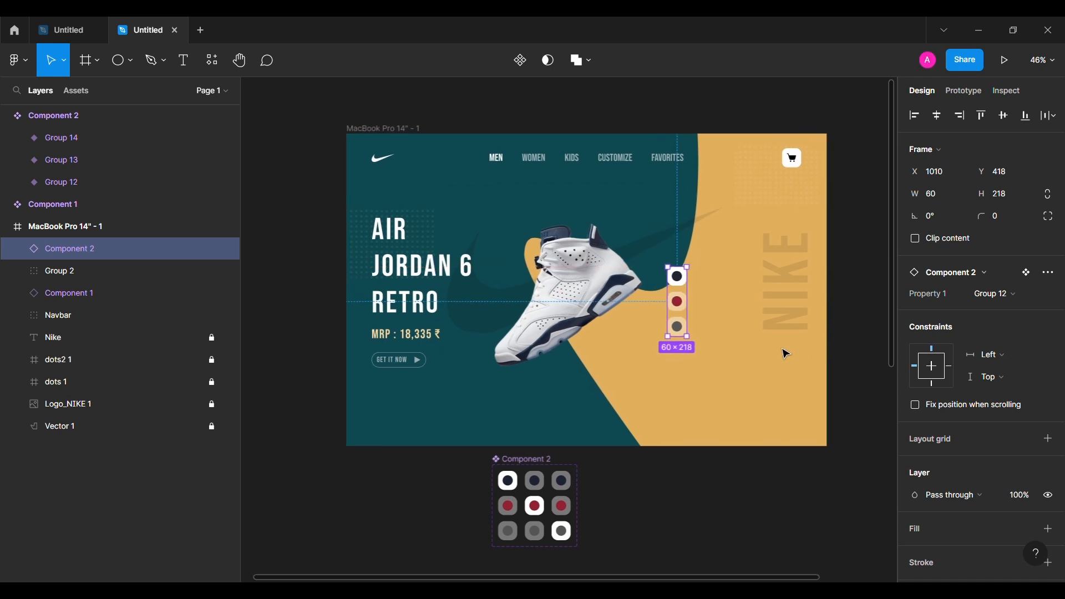
pyautogui.click(1005, 116)
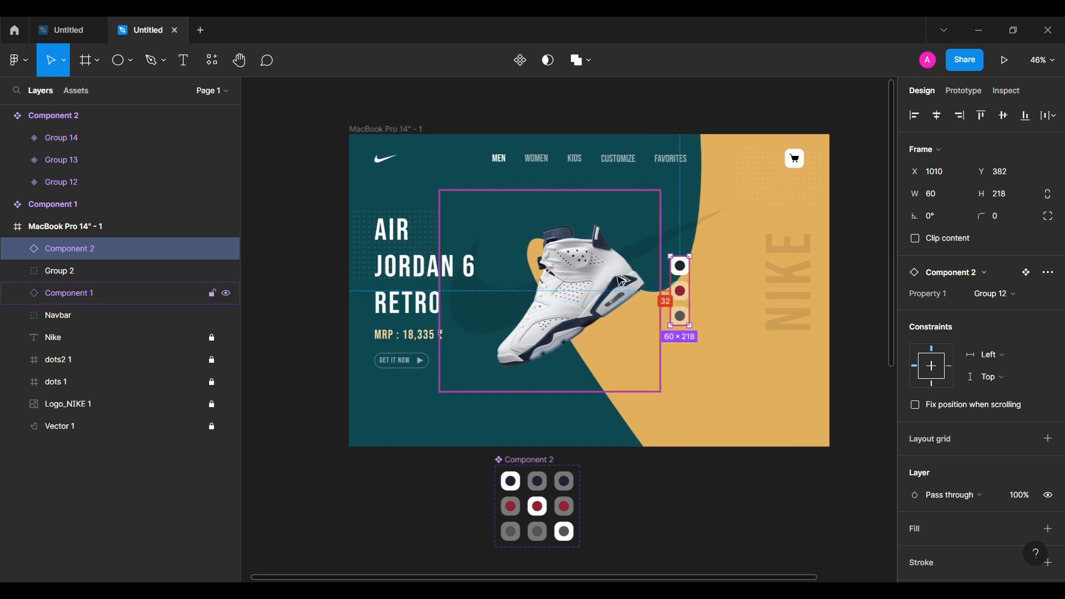
# - Move the swatch component set down beside the shoe component set and group the two sets
pyautogui.click(772, 497)
pyautogui.scroll(-3, 584, 482)
pyautogui.moveTo(562, 292); pyautogui.dragTo(307, 442)
pyautogui.keyDown('shift'); pyautogui.click(293, 544); pyautogui.keyUp('shift')
pyautogui.hotkey('ctrl', 'g')
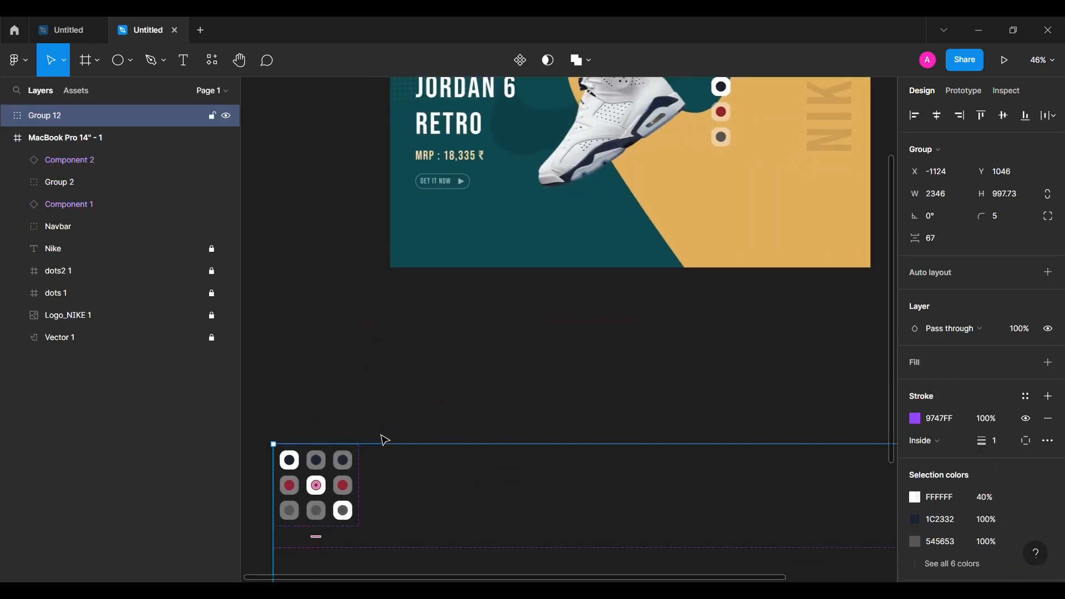
pyautogui.click(330, 295)
# - Group the shoe instance, the heading and price group, and the swatch instance together
pyautogui.scroll(4, 330, 295)
pyautogui.hscroll(1, 330, 295)
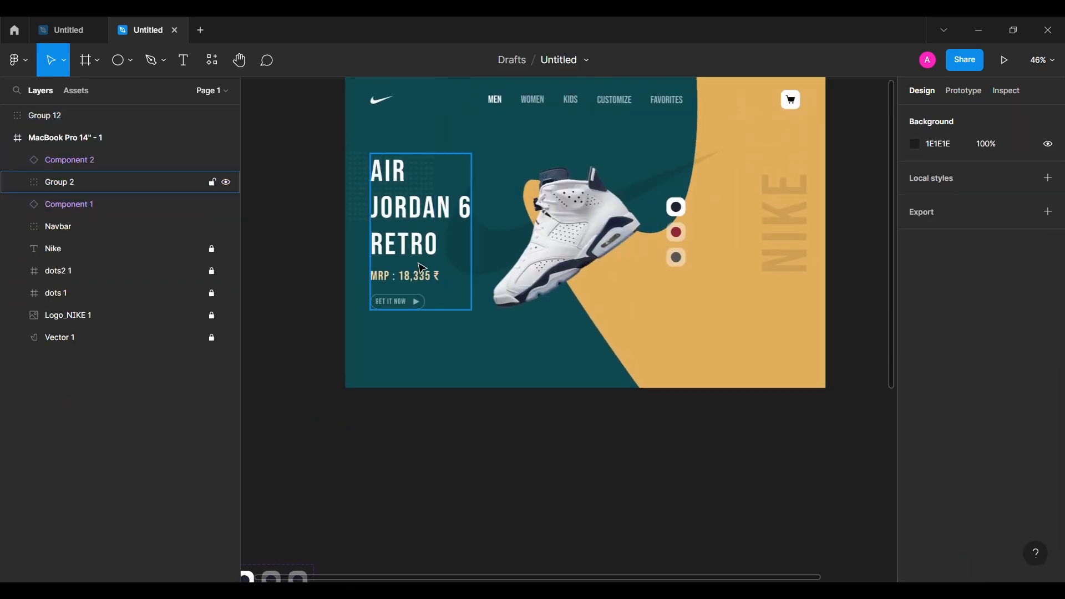
pyautogui.click(118, 210)
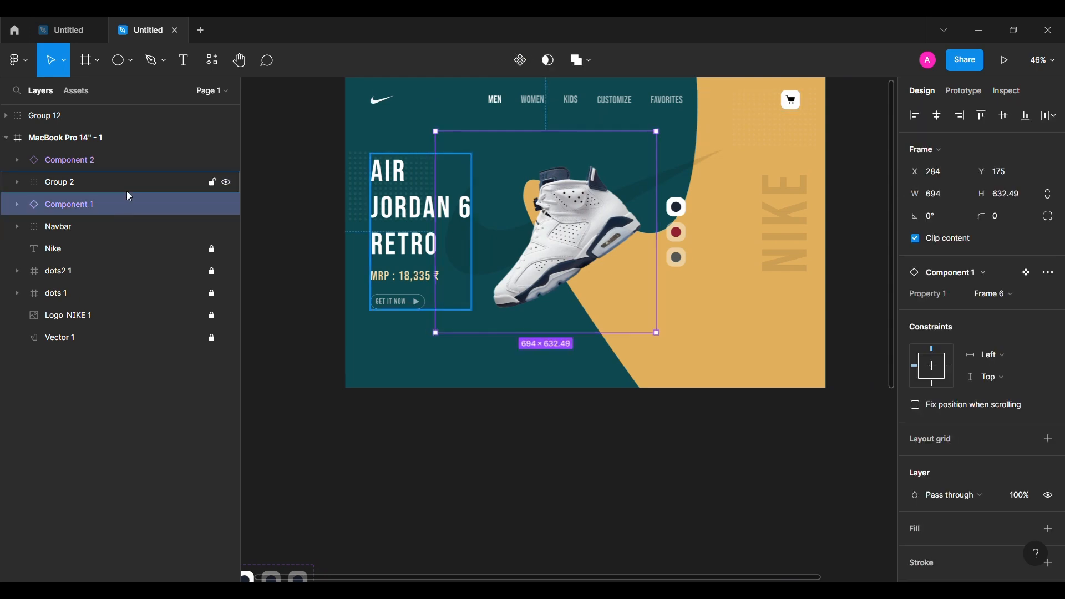
pyautogui.keyDown('shift'); pyautogui.click(148, 169); pyautogui.keyUp('shift')
pyautogui.hotkey('ctrl', 'g')
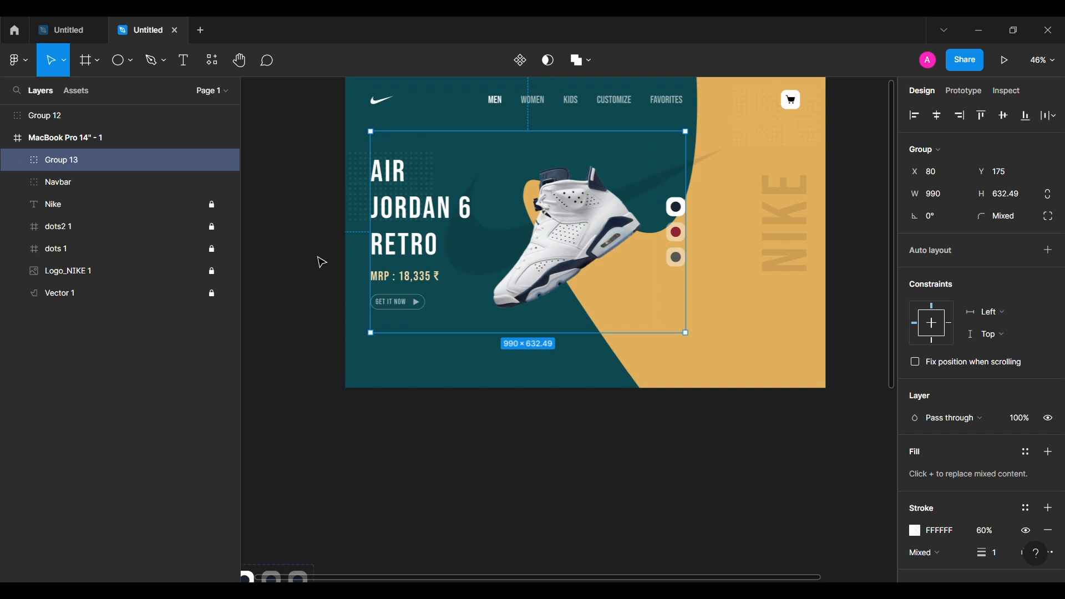
# - Draw a full-width frame of about 1511 by 621 below the navbar and move the grouped hero content into it
pyautogui.click(84, 61)
pyautogui.moveTo(362, 133); pyautogui.dragTo(826, 324)
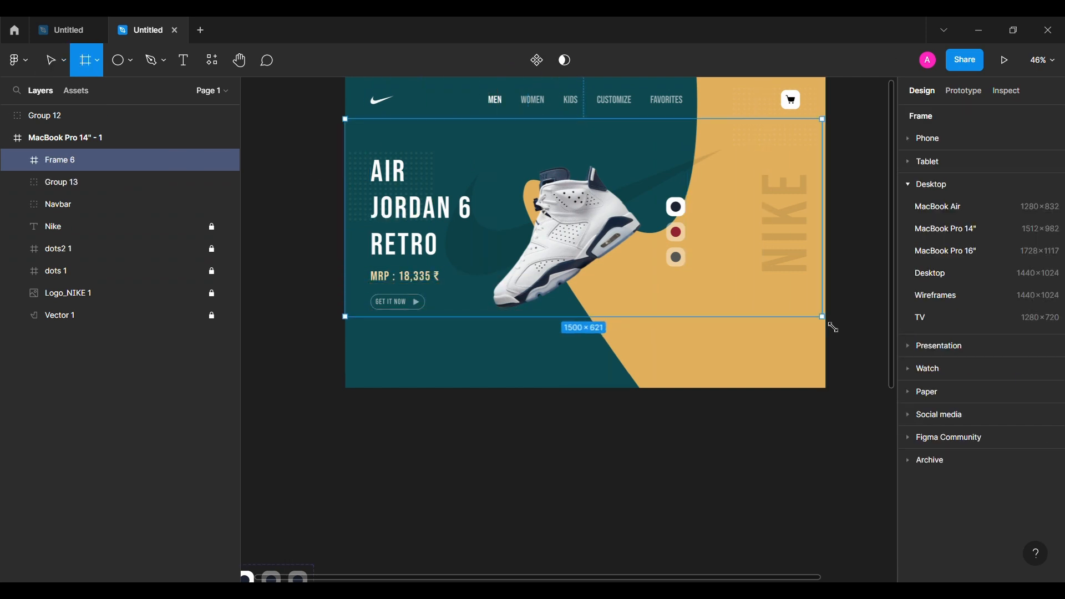
pyautogui.click(109, 186)
pyautogui.click(92, 165)
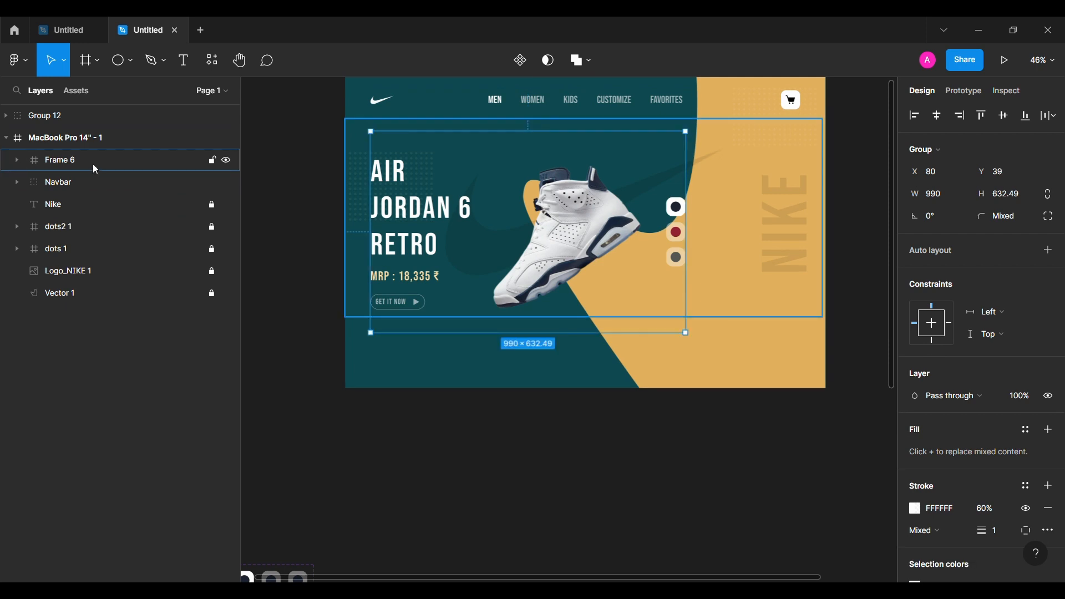
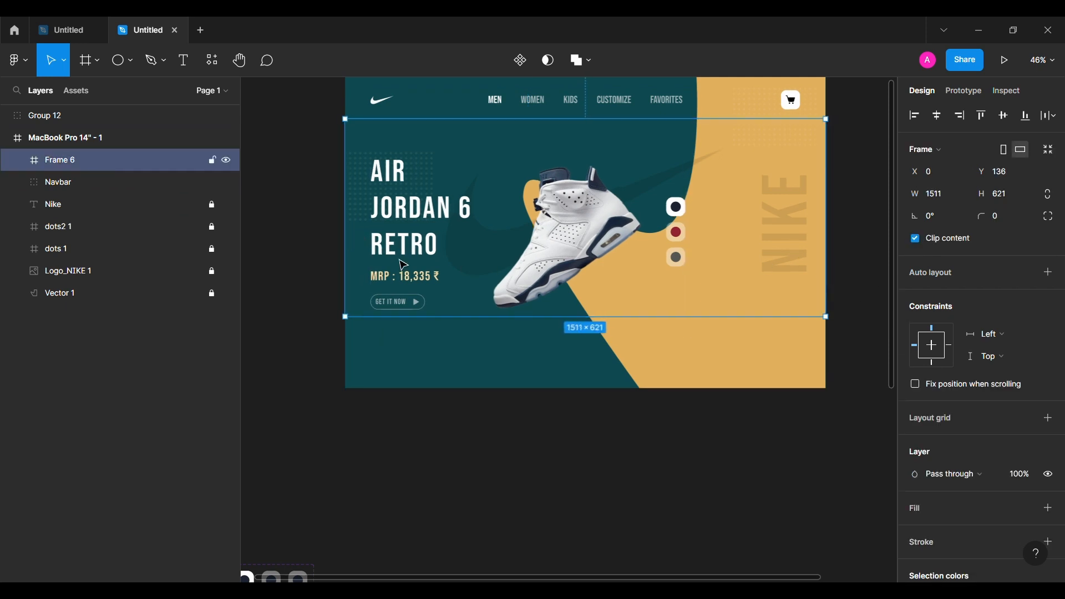
pyautogui.scroll(5, 861, 234)
pyautogui.scroll(-5, 836, 249)
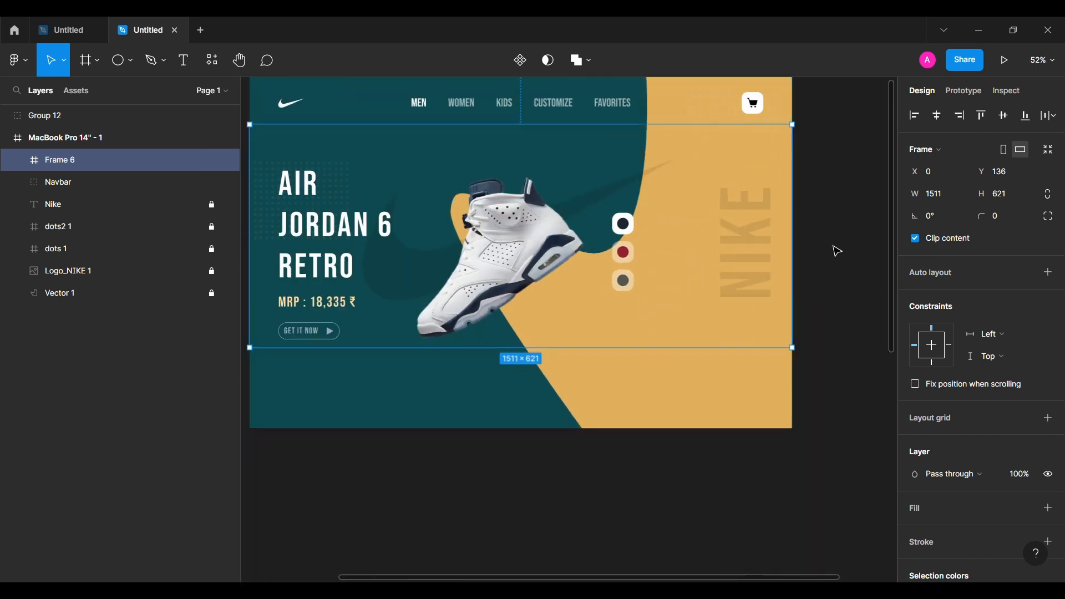
# - Check the hero frame's overflow scrolling option and the page's prototype device settings
pyautogui.click(965, 93)
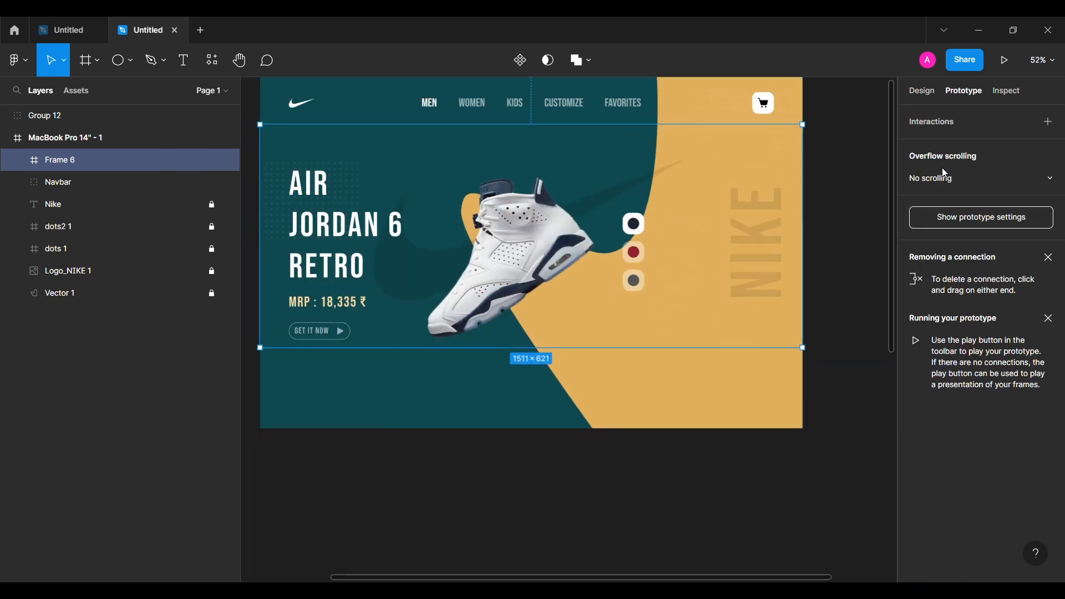
pyautogui.click(939, 172)
pyautogui.click(945, 228)
pyautogui.click(865, 313)
pyautogui.scroll(1, 861, 318)
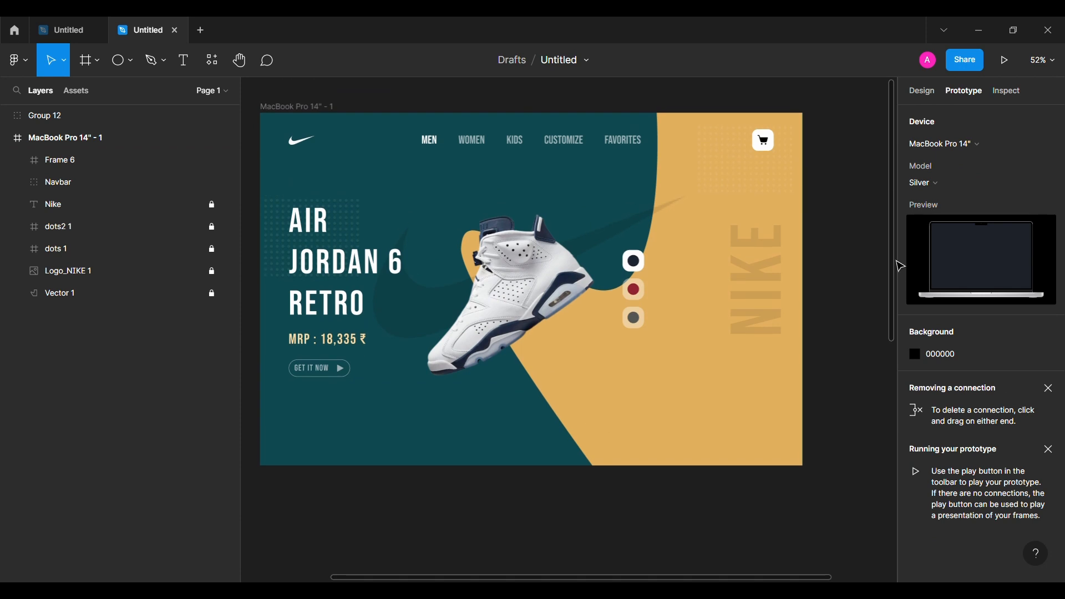
pyautogui.click(922, 91)
# - Draw a rectangle on the landing page below the Get It Now button and set its size to 380 by 164
pyautogui.scroll(1, 275, 100)
pyautogui.click(122, 63)
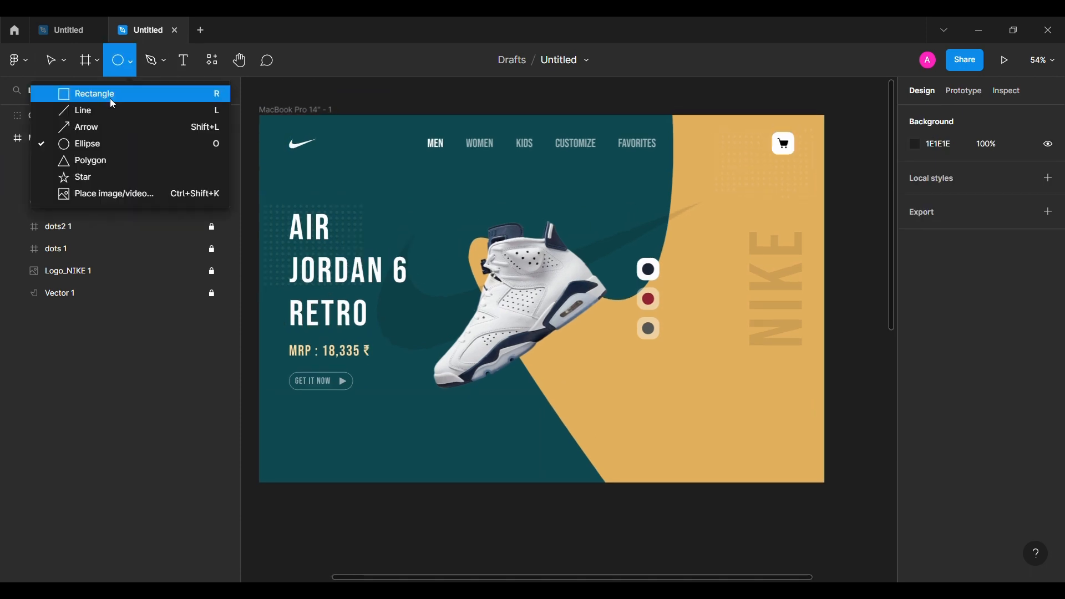
pyautogui.click(118, 91)
pyautogui.moveTo(332, 418); pyautogui.dragTo(436, 469)
pyautogui.click(951, 176)
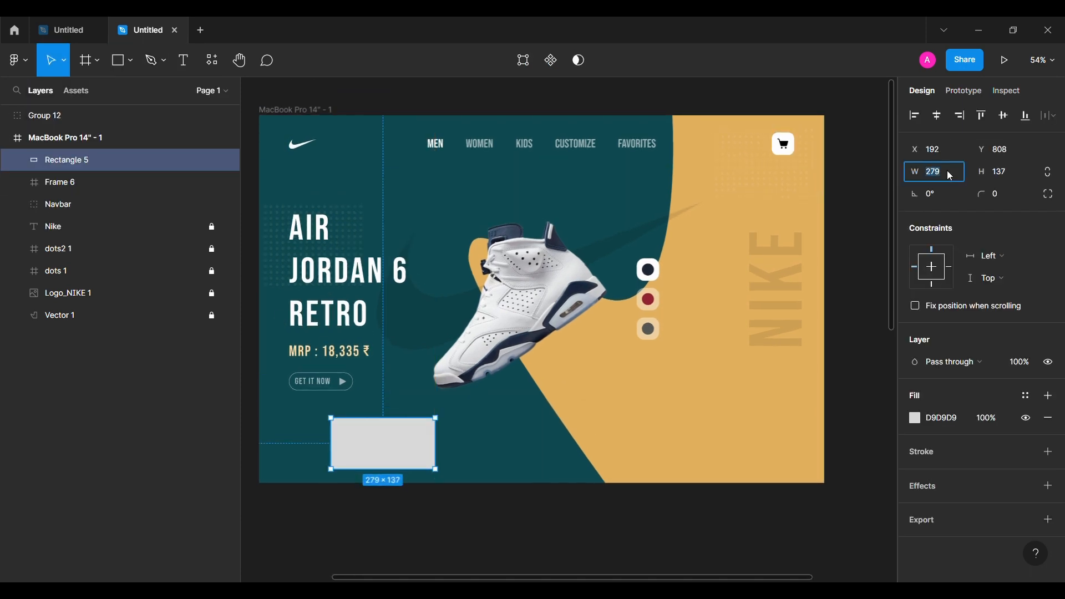
pyautogui.write('380')
pyautogui.press('Return')
pyautogui.click(1018, 171)
pyautogui.write('164')
pyautogui.press('Return')
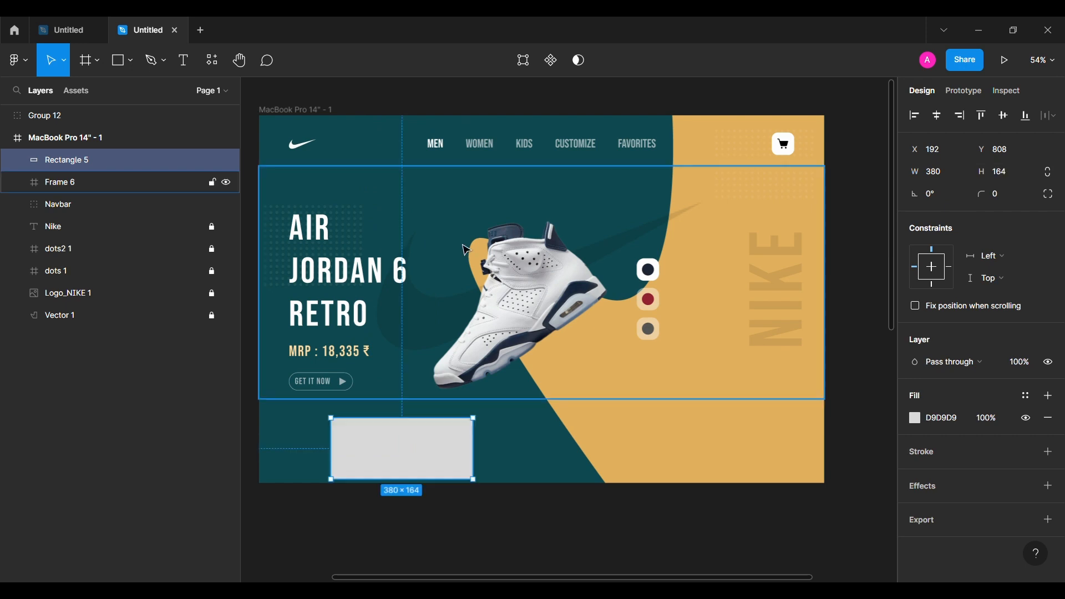
# - Move the rectangle to X 80, Y 802, in line with the heading's left edge
pyautogui.scroll(-3, 610, 363)
pyautogui.press('Up')
pyautogui.press('Up')
pyautogui.press('Up')
pyautogui.press('Up')
pyautogui.press('Up')
pyautogui.press('Up')
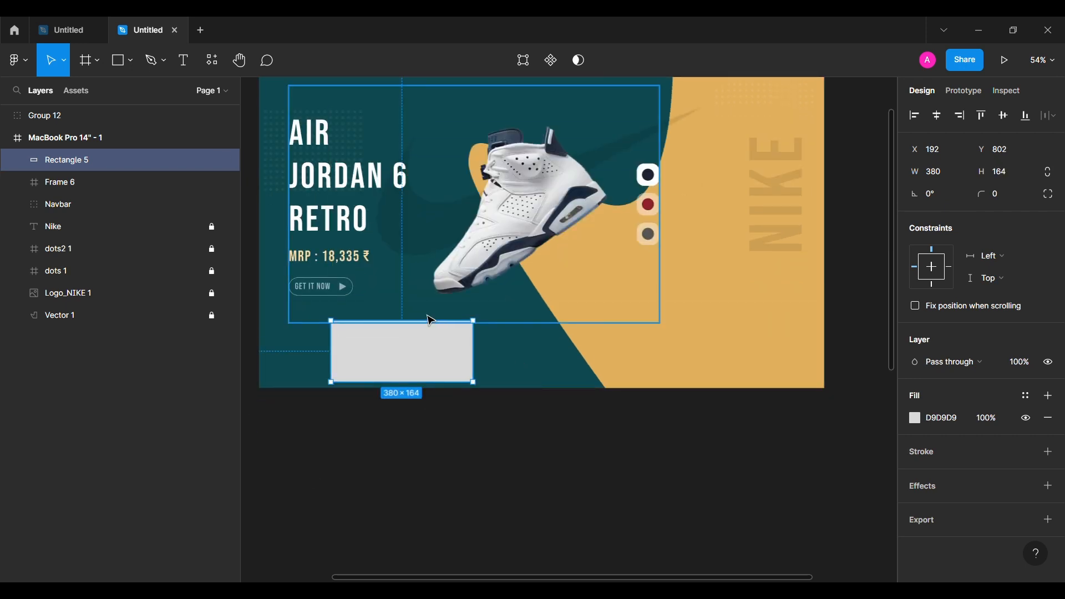
pyautogui.press('alt')
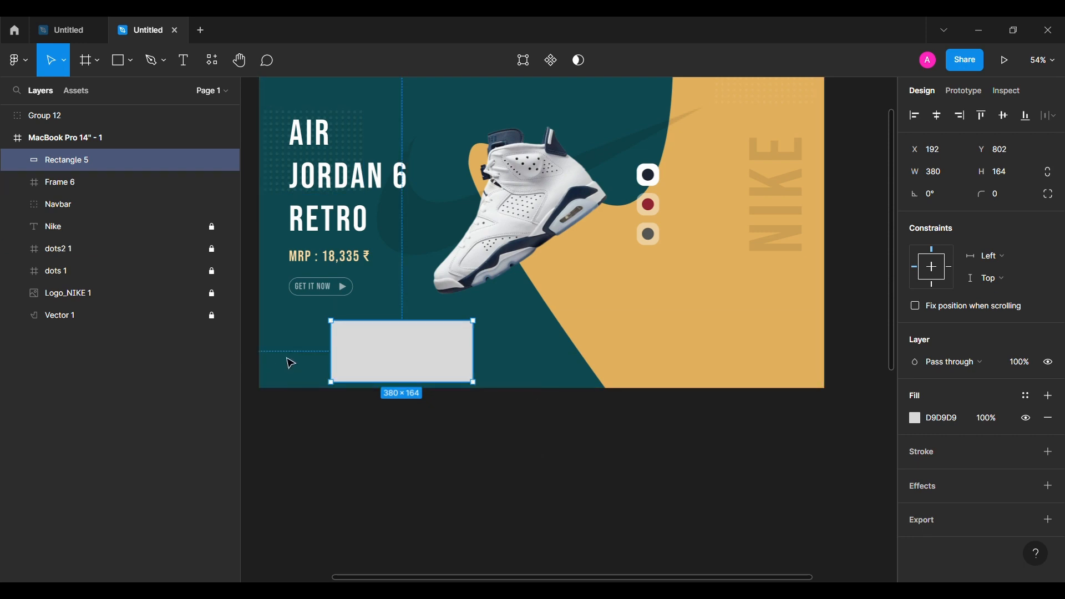
pyautogui.hotkey('shift', 'Left')
pyautogui.hotkey('shift', 'Left')
pyautogui.hotkey('shift', 'Left')
pyautogui.hotkey('shift', 'Left')
pyautogui.hotkey('shift', 'Left')
pyautogui.hotkey('shift', 'Left')
pyautogui.hotkey('shift', 'Left')
pyautogui.hotkey('shift', 'Left')
pyautogui.hotkey('shift', 'Left')
pyautogui.hotkey('shift', 'Left')
pyautogui.press('Left')
pyautogui.press('Left')
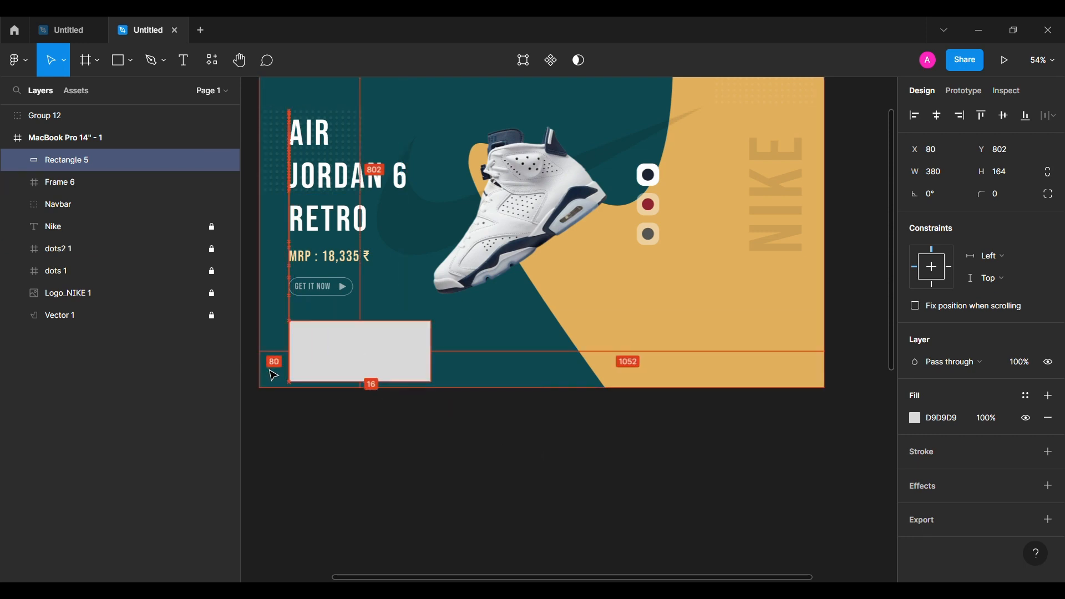
# - Draw a second rectangle of 140 by 164 covering the left part of the first one
pyautogui.click(122, 60)
pyautogui.moveTo(297, 326); pyautogui.dragTo(333, 357)
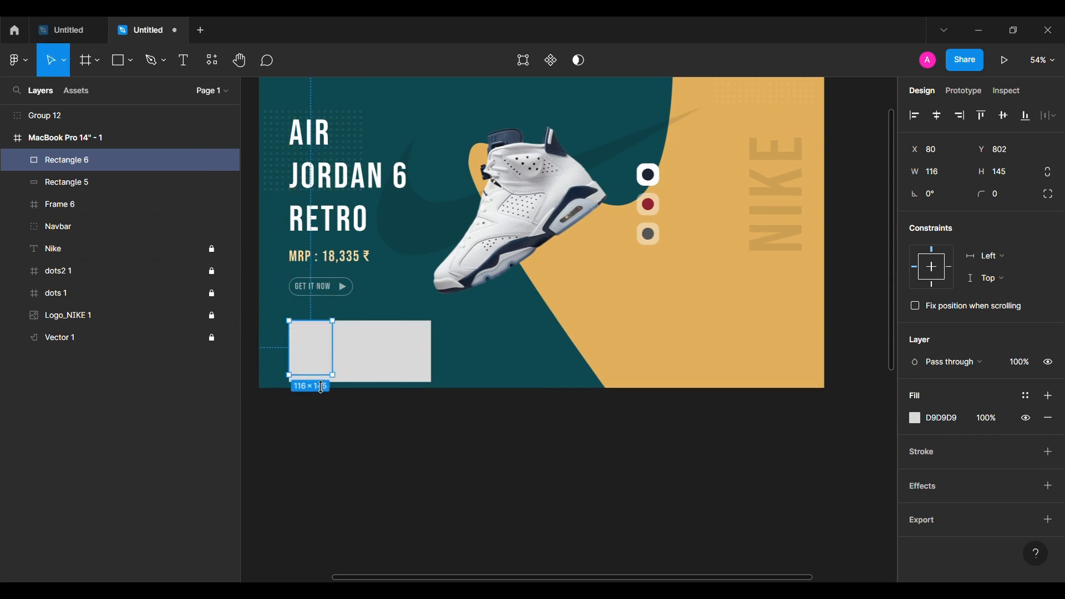
pyautogui.moveTo(333, 359); pyautogui.dragTo(352, 365)
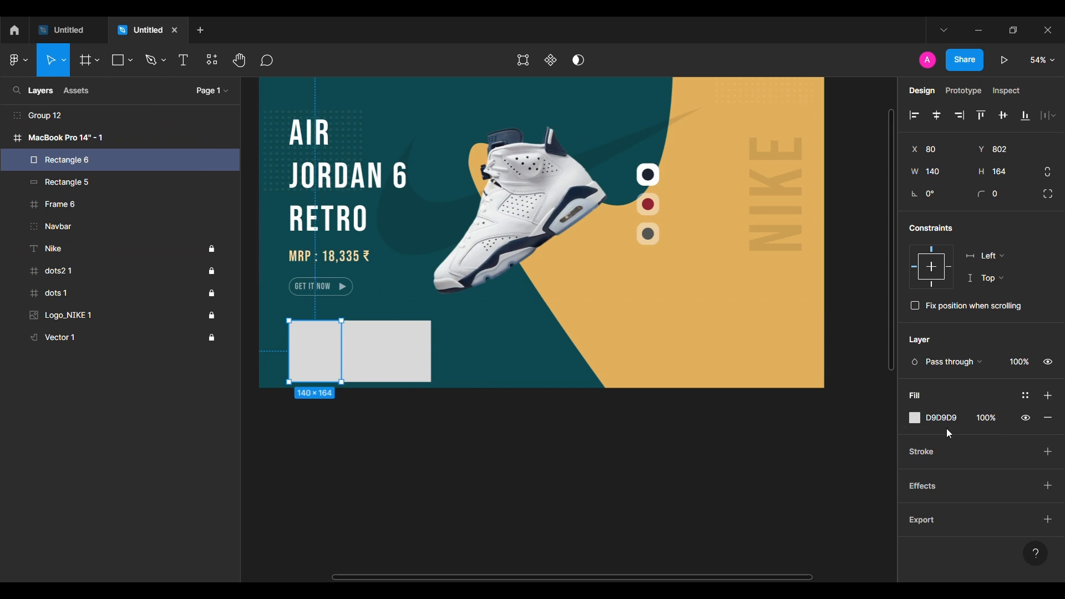
# - Set the fill of the narrow rectangle to 73859B
pyautogui.click(916, 418)
pyautogui.click(751, 427)
pyautogui.click(397, 305)
pyautogui.click(823, 470)
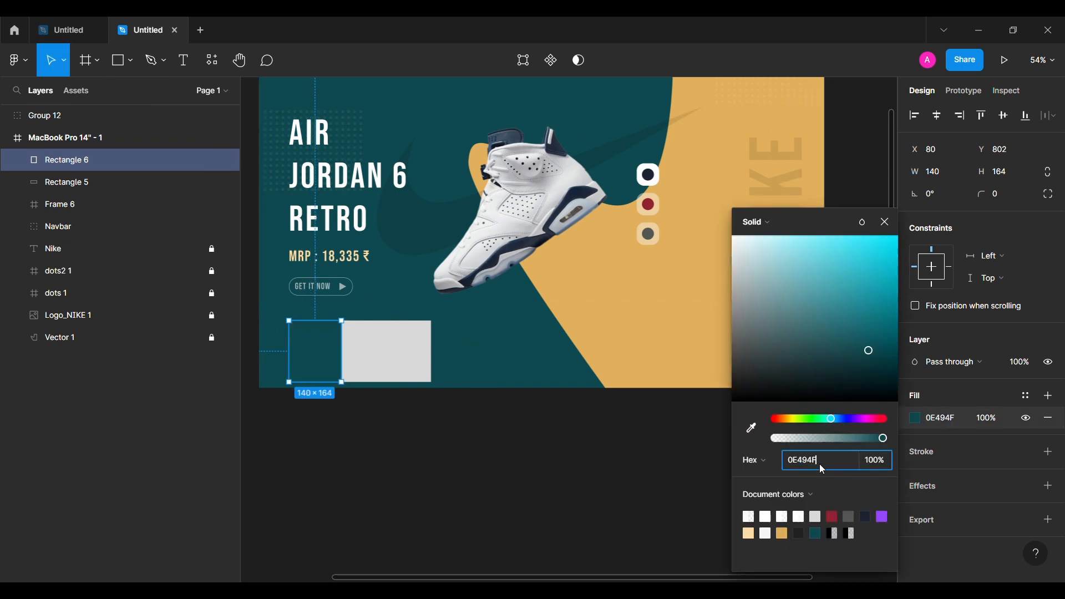
pyautogui.write('73859B')
pyautogui.press('Return')
pyautogui.click(886, 222)
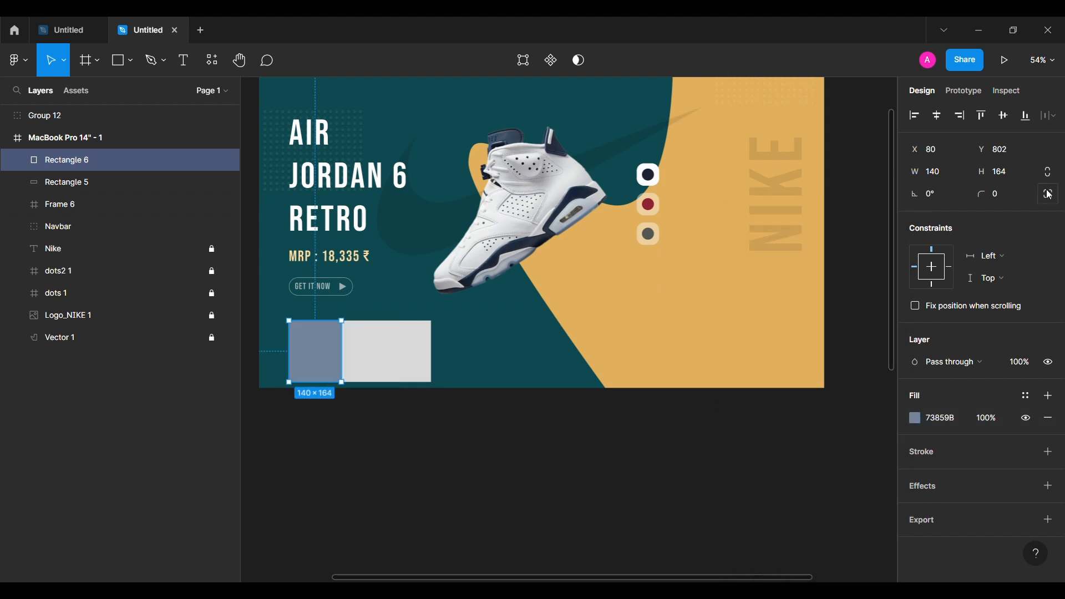
# - Round the narrow rectangle's top-left and bottom-left corners with a radius of 36
pyautogui.click(1048, 193)
pyautogui.write('36')
pyautogui.press('Return')
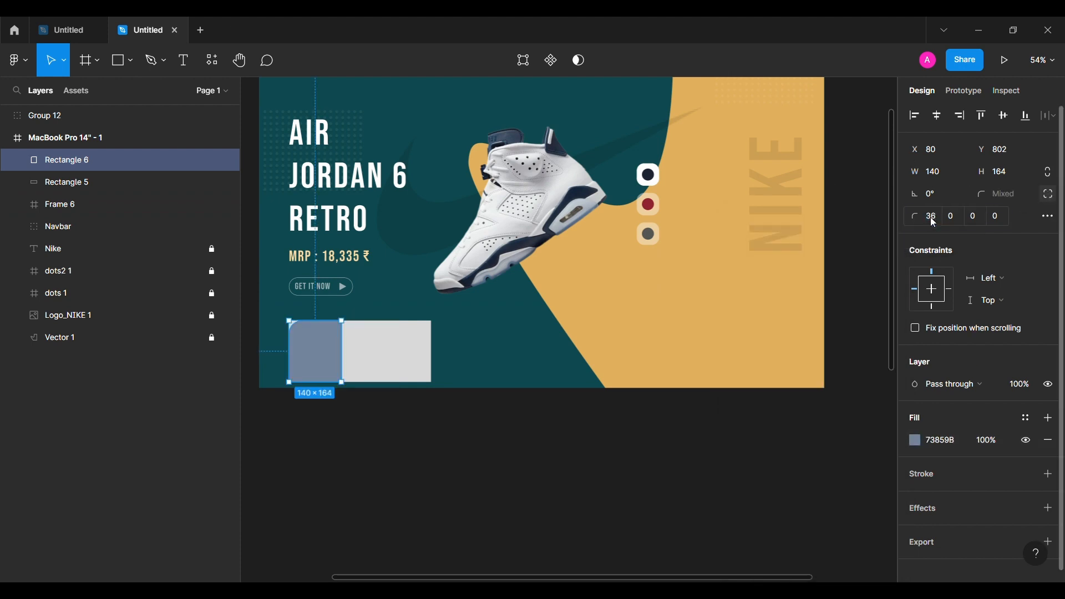
pyautogui.click(977, 214)
pyautogui.write('36')
pyautogui.press('Return')
# - Shorten the light rectangle from its left side so that it starts at the blue-grey rectangle's right edge
pyautogui.click(377, 343)
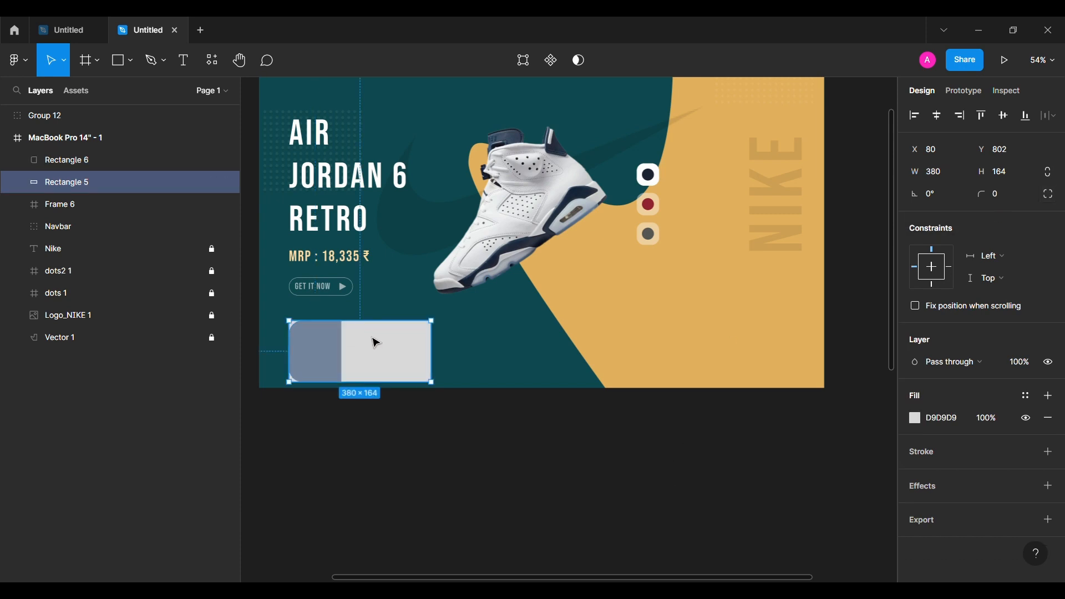
pyautogui.moveTo(298, 357); pyautogui.dragTo(346, 363)
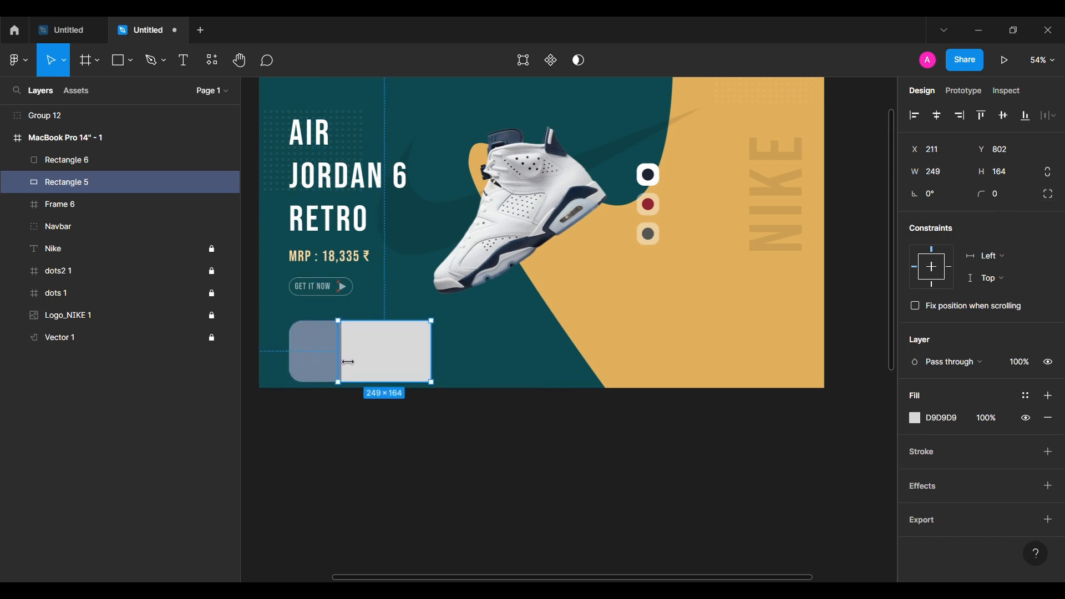
pyautogui.click(335, 444)
# - Group the blue-grey and light rectangles together as a product card
pyautogui.hscroll(-1, 334, 448)
pyautogui.click(84, 160)
pyautogui.keyDown('shift'); pyautogui.click(83, 182); pyautogui.keyUp('shift')
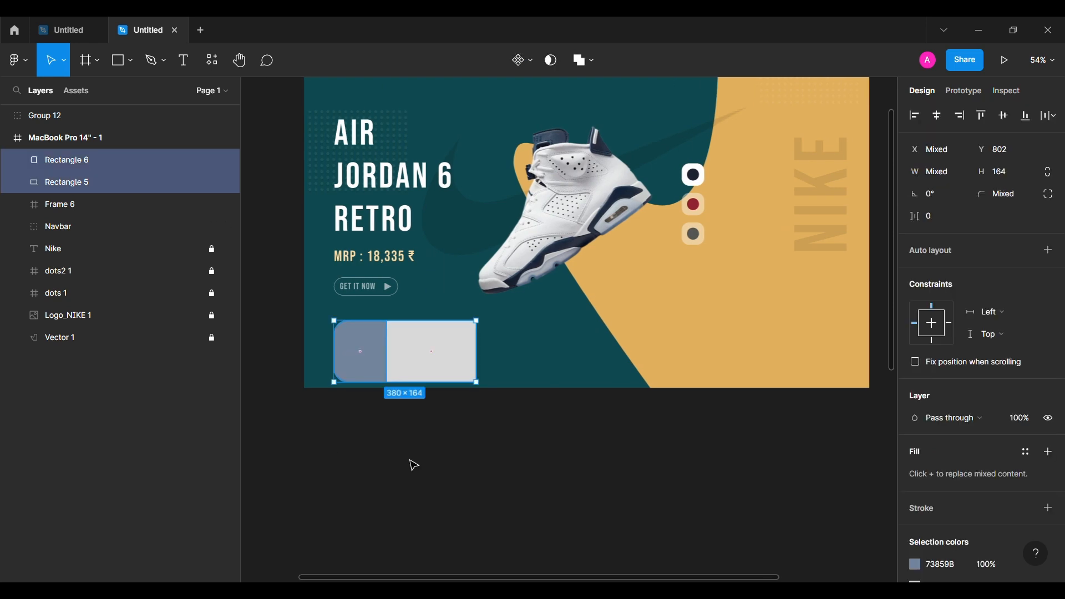
pyautogui.hotkey('ctrl', 'g')
# - Copy the navy shoe image from the first shoe variant and paste it into the landing page frame
pyautogui.scroll(-8, 439, 433)
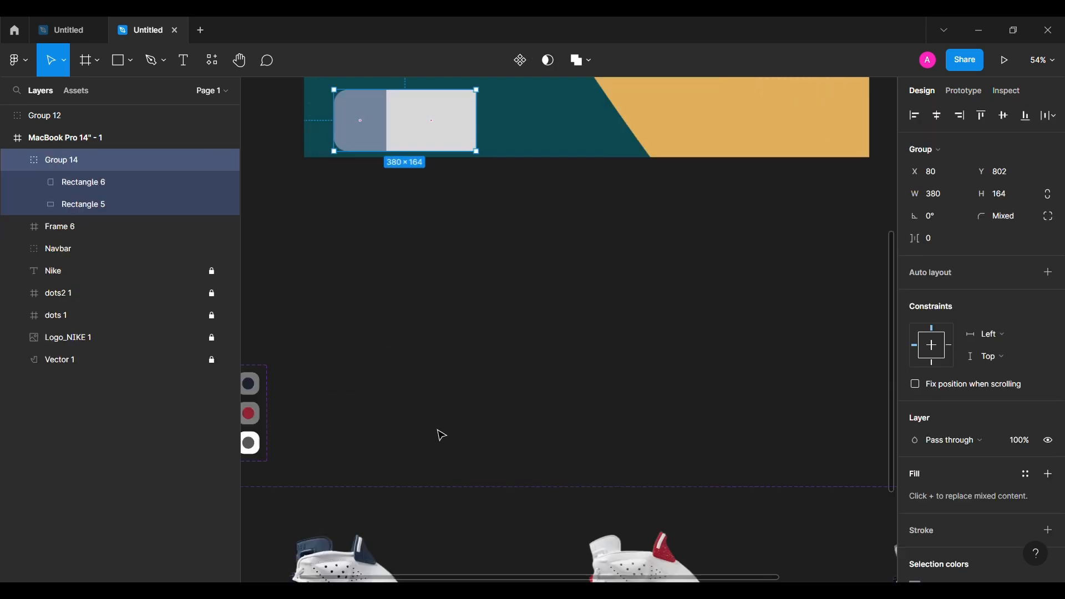
pyautogui.scroll(-2, 440, 435)
pyautogui.doubleClick(439, 435)
pyautogui.doubleClick(440, 435)
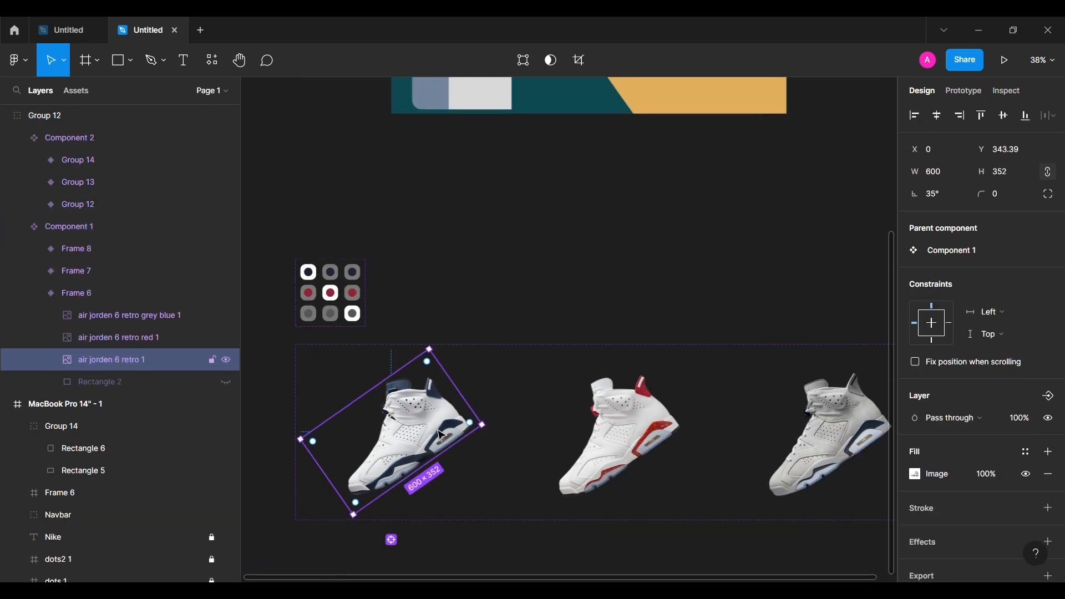
pyautogui.click(41, 293)
pyautogui.click(25, 226)
pyautogui.click(6, 116)
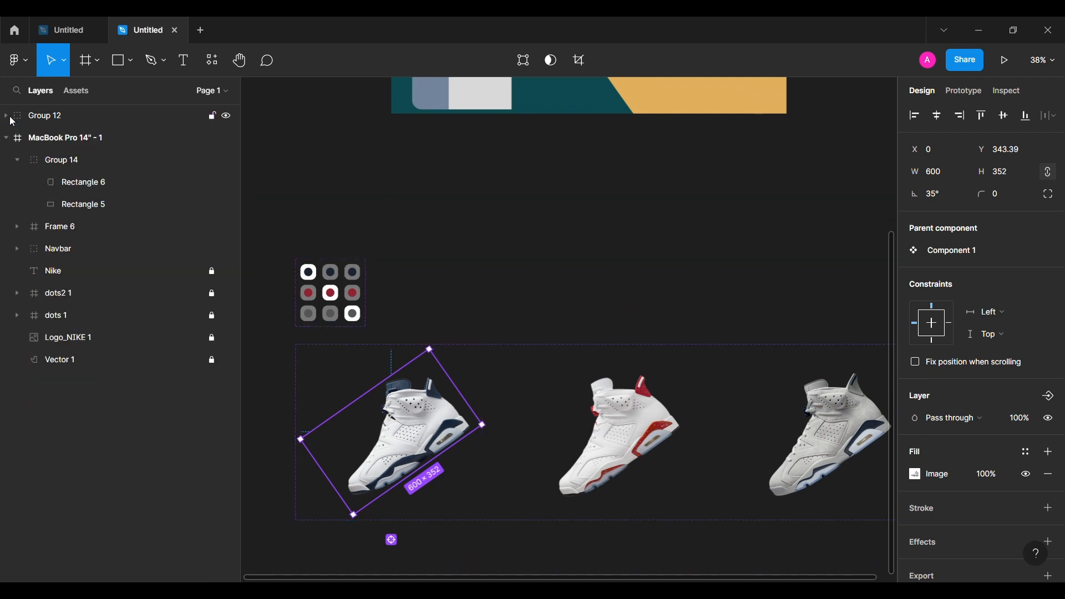
pyautogui.hotkey('ctrl', 'c')
pyautogui.scroll(5, 438, 222)
pyautogui.click(428, 98)
pyautogui.hotkey('ctrl', 'v')
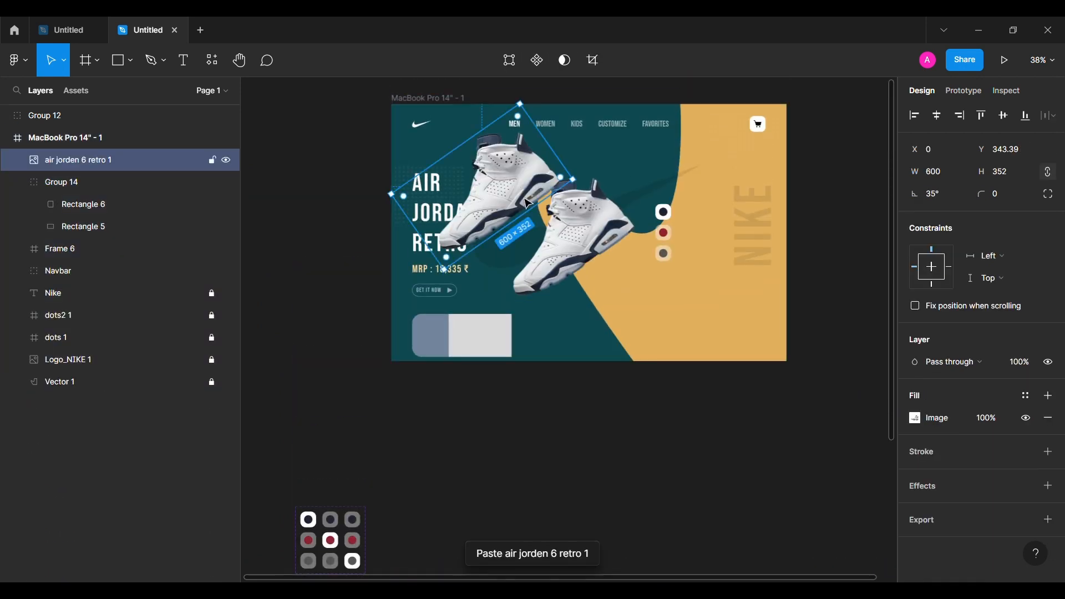
# - Scale the pasted shoe to a width of 200 and place it over the card's blue-grey rectangle
pyautogui.click(945, 177)
pyautogui.write('200')
pyautogui.press('Return')
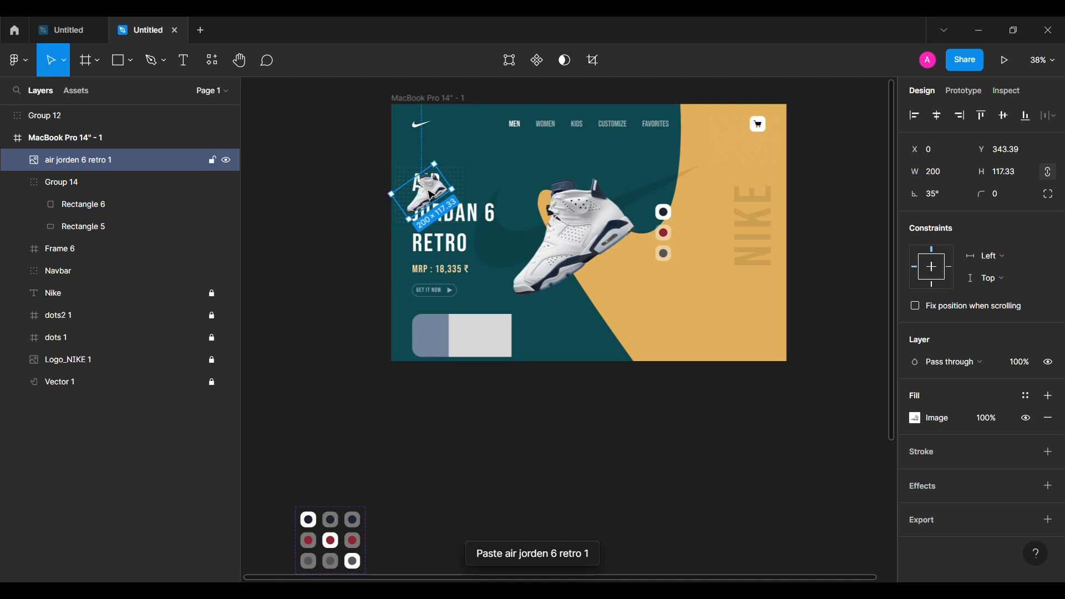
pyautogui.moveTo(427, 190); pyautogui.dragTo(423, 336)
pyautogui.scroll(5, 427, 334)
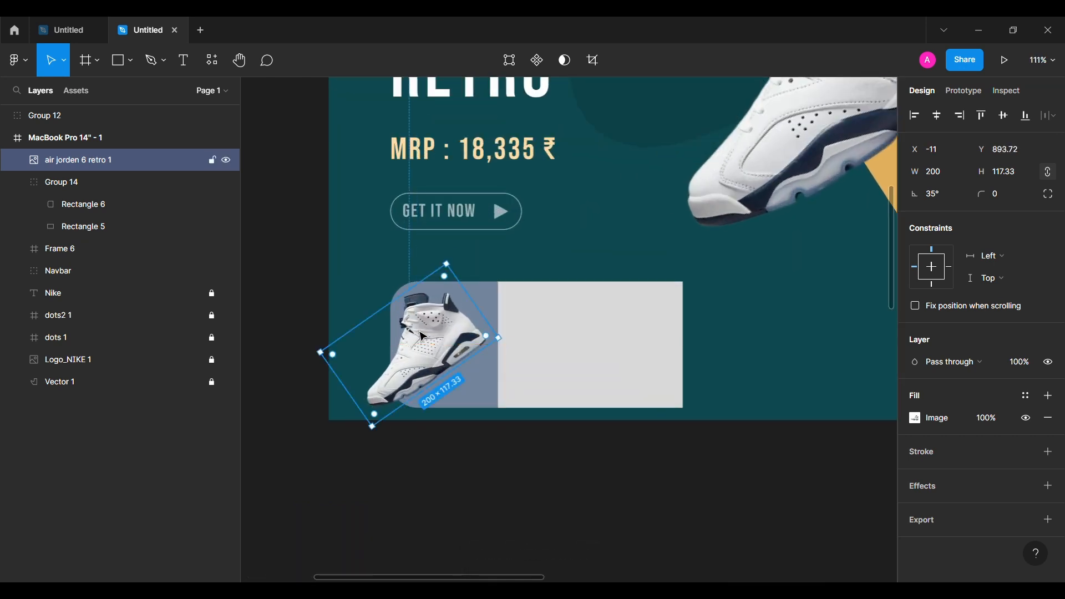
pyautogui.click(398, 479)
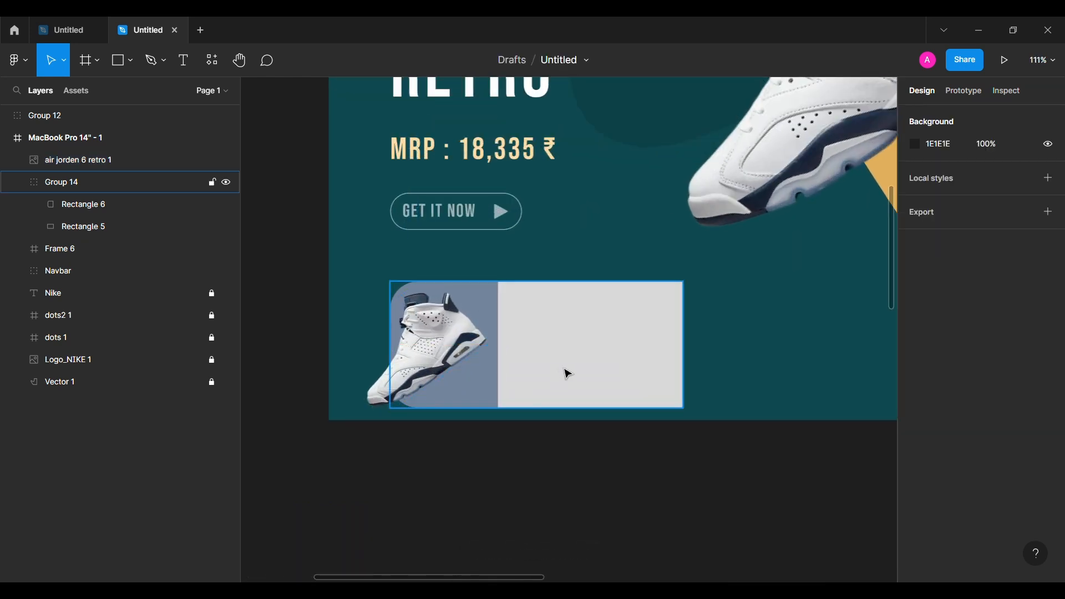
# - Add the size 22 text "Nike air jorden 6 retro" to the card's light area and position it at X 236, Y 818
pyautogui.click(83, 226)
pyautogui.click(183, 60)
pyautogui.click(535, 300)
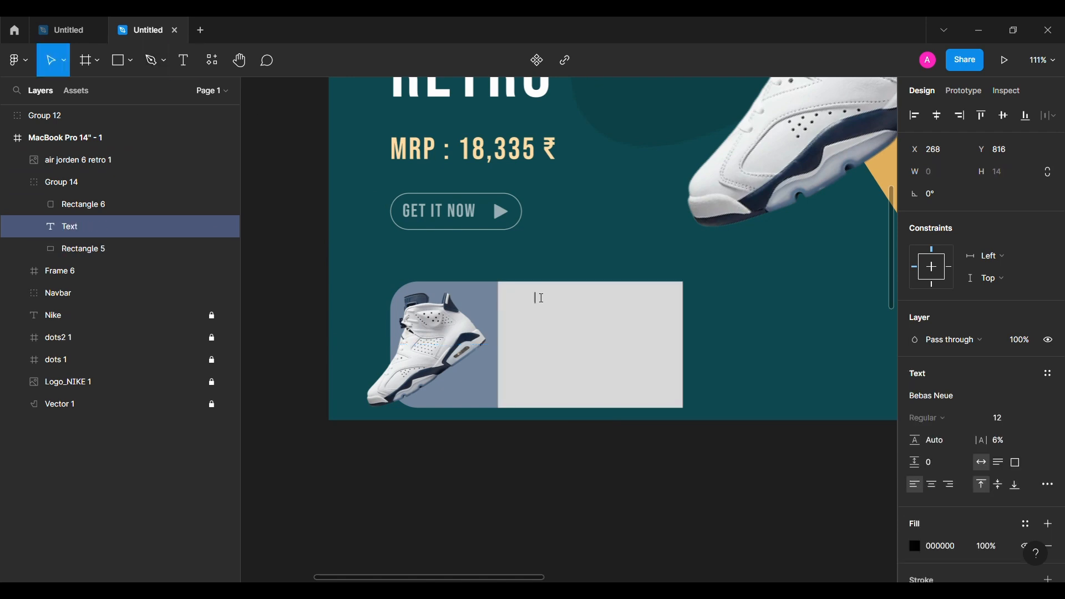
pyautogui.hotkey('ctrl', 'v')
pyautogui.press('Escape')
pyautogui.moveTo(639, 313); pyautogui.dragTo(615, 306)
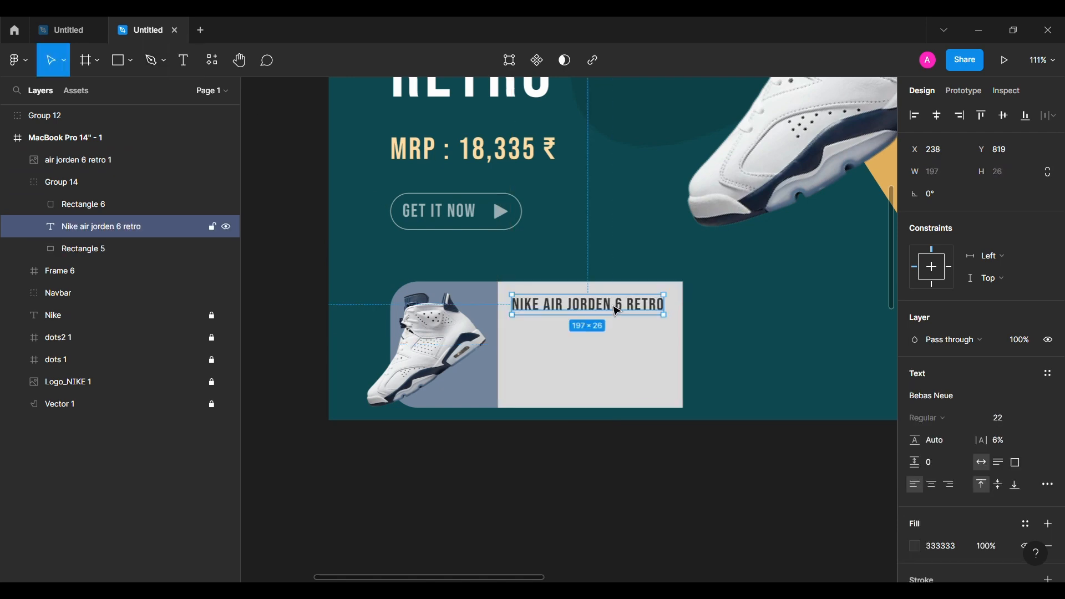
pyautogui.hotkey('alt', 'Up')
pyautogui.hotkey('alt', 'Left')
pyautogui.hotkey('alt', 'Left')
pyautogui.scroll(6, 551, 359)
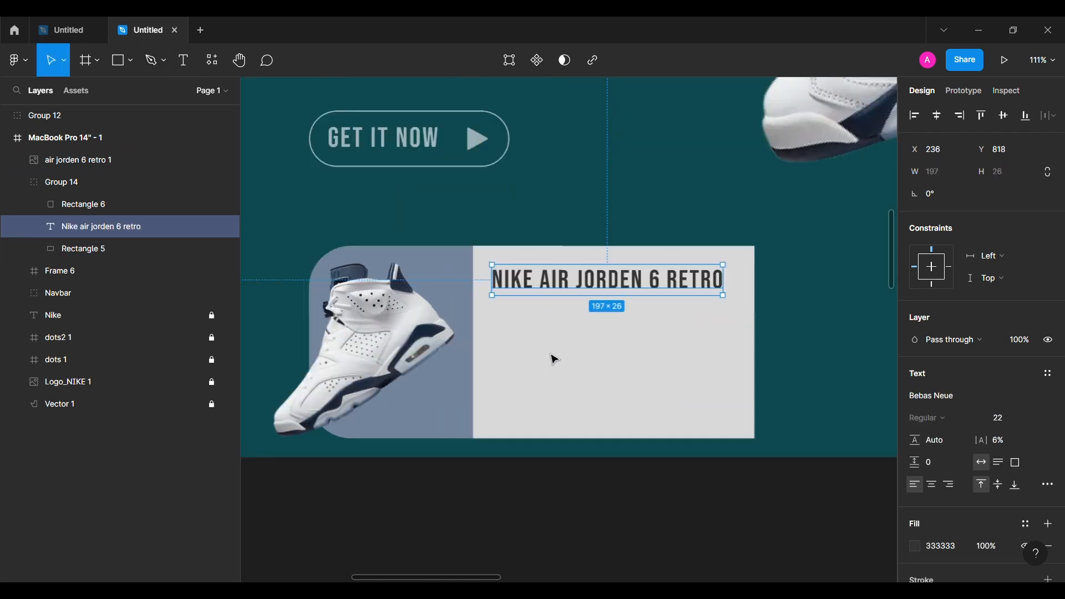
# - Paste a row of five stars below the card title and set the spacing between them to 6
pyautogui.click(552, 359)
pyautogui.hotkey('ctrl', 'v')
pyautogui.moveTo(383, 232); pyautogui.dragTo(677, 304)
pyautogui.keyDown('shift'); pyautogui.click(139, 337); pyautogui.keyUp('shift')
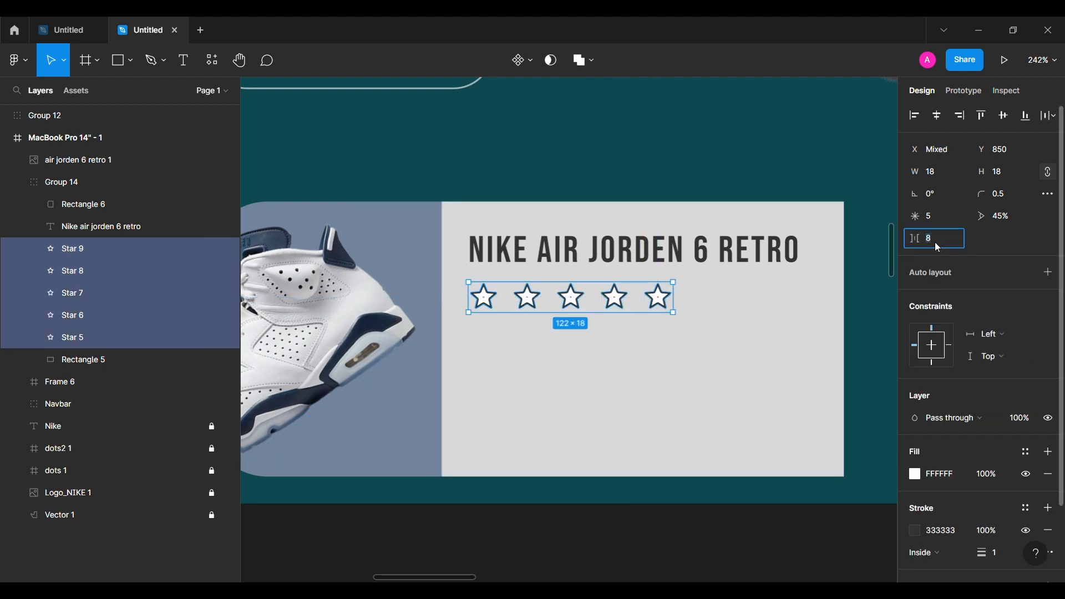
pyautogui.write('6')
pyautogui.press('Return')
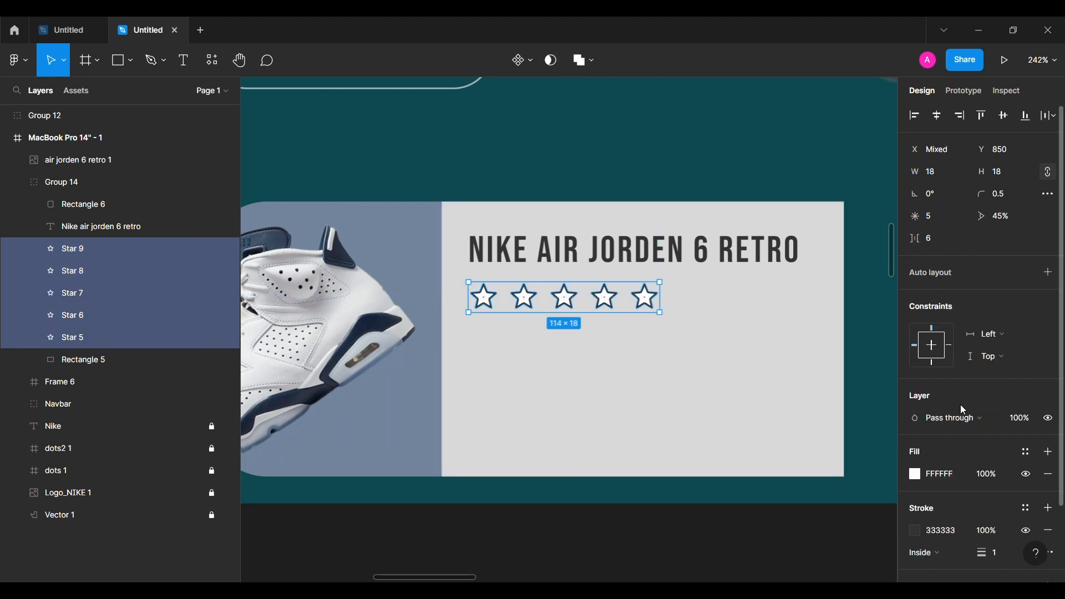
# - Fill the first four rating stars with 333333 and remove the fill from the fifth star
pyautogui.click(108, 314)
pyautogui.keyDown('shift'); pyautogui.click(113, 254); pyautogui.keyUp('shift')
pyautogui.click(95, 335)
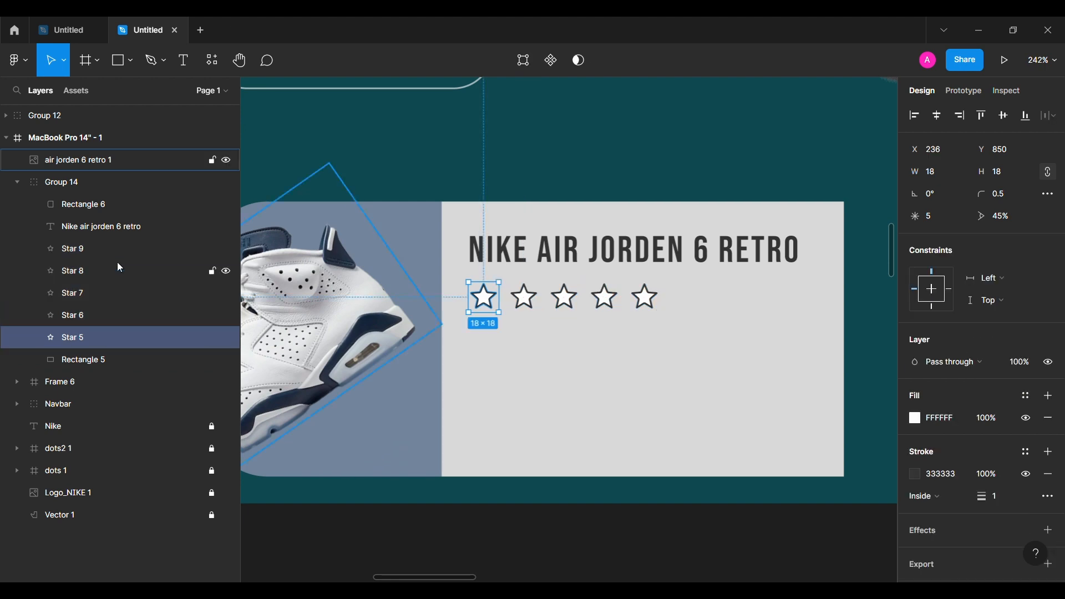
pyautogui.keyDown('shift'); pyautogui.click(118, 263); pyautogui.keyUp('shift')
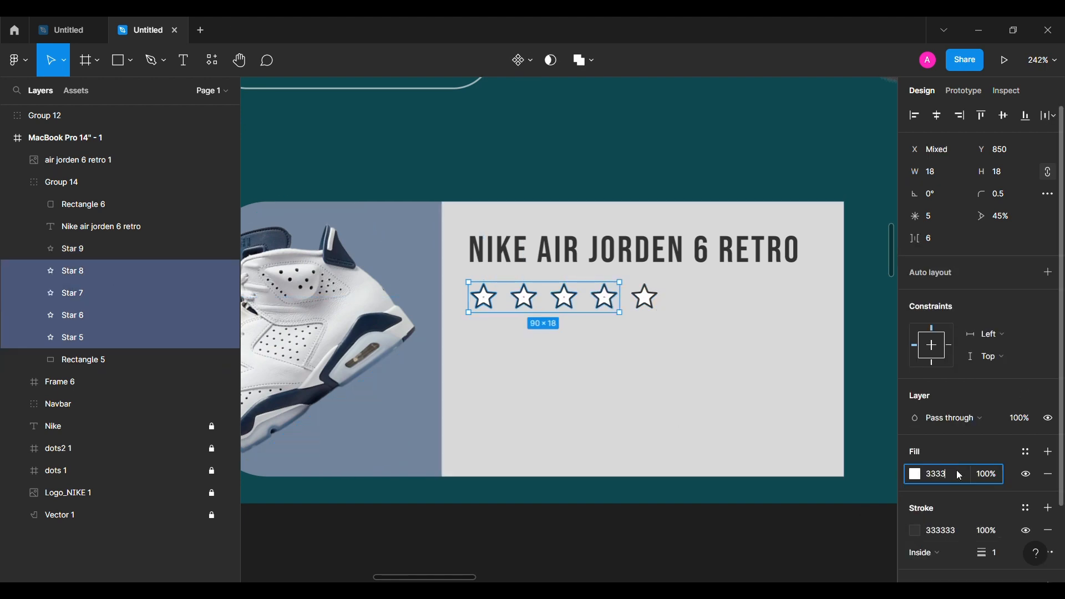
pyautogui.press('Return')
pyautogui.click(646, 296)
pyautogui.click(1049, 417)
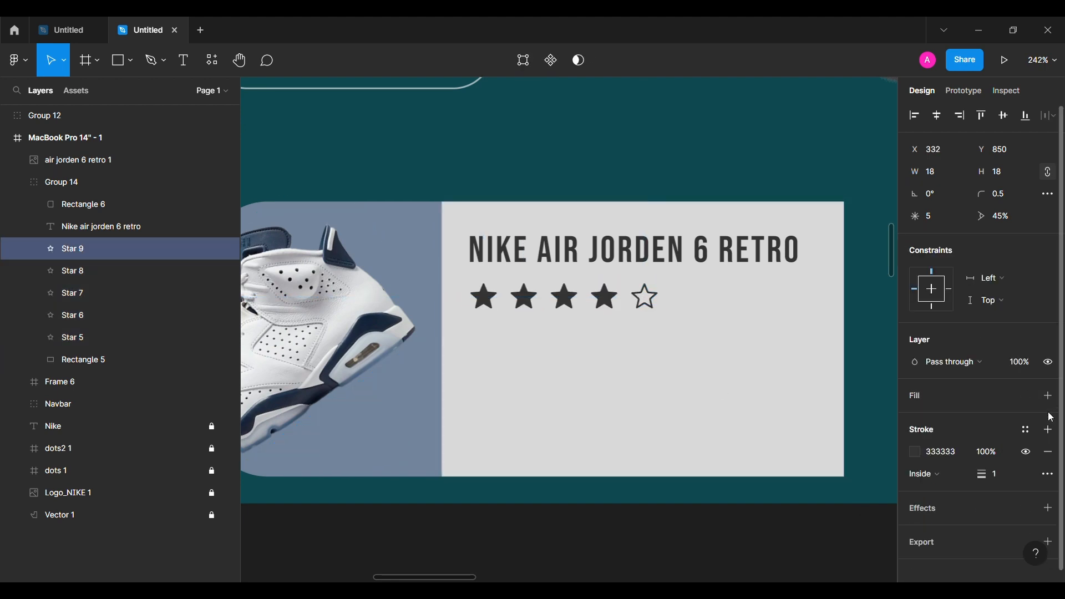
# - Change the fill of the card's light rectangle behind the title and stars to FFFFFF
pyautogui.click(219, 359)
pyautogui.click(935, 401)
pyautogui.write('fff')
pyautogui.press('Return')
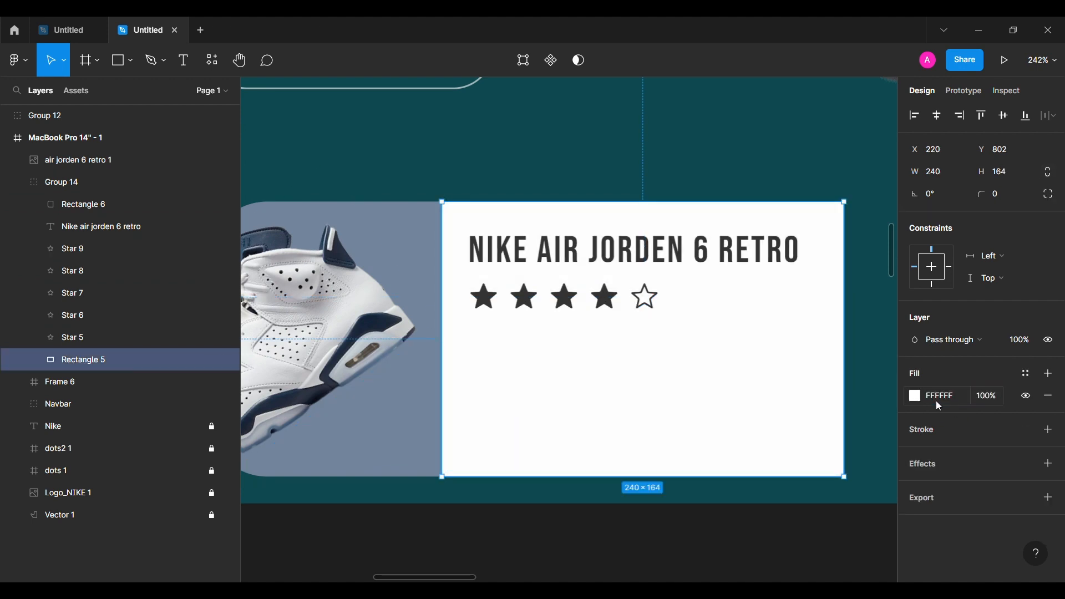
# - Add the size 22 text "₹ 18,335" below the stars, move it into the card group and position it at X 236, Y 874
pyautogui.click(706, 572)
pyautogui.scroll(-5, 706, 572)
pyautogui.scroll(-1, 705, 572)
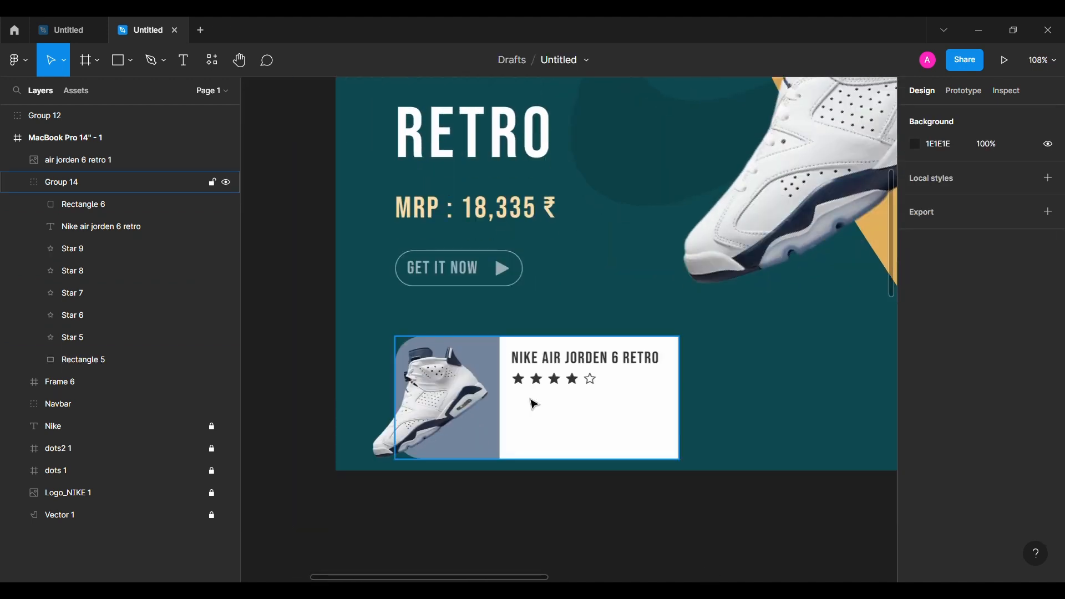
pyautogui.click(183, 59)
pyautogui.click(529, 397)
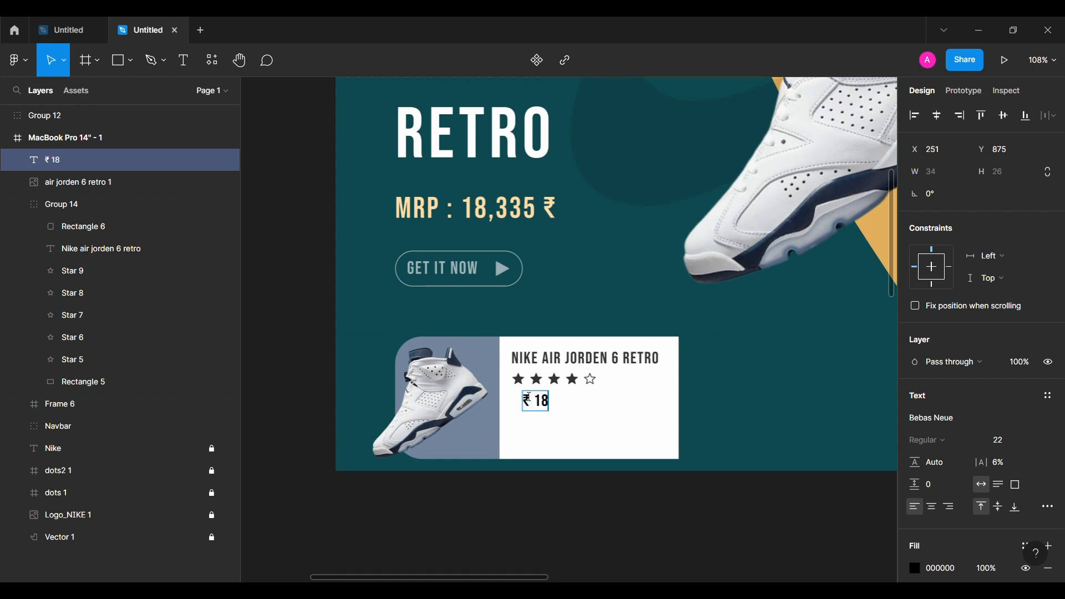
pyautogui.click(587, 484)
pyautogui.press('alt')
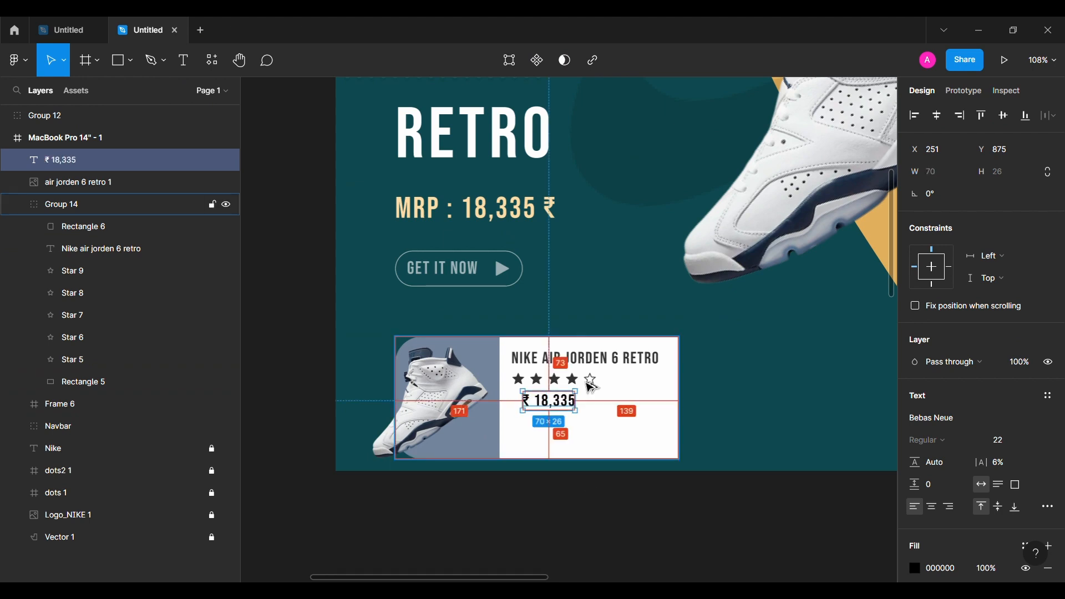
pyautogui.moveTo(93, 160); pyautogui.dragTo(92, 225)
pyautogui.press('alt')
pyautogui.press('Up')
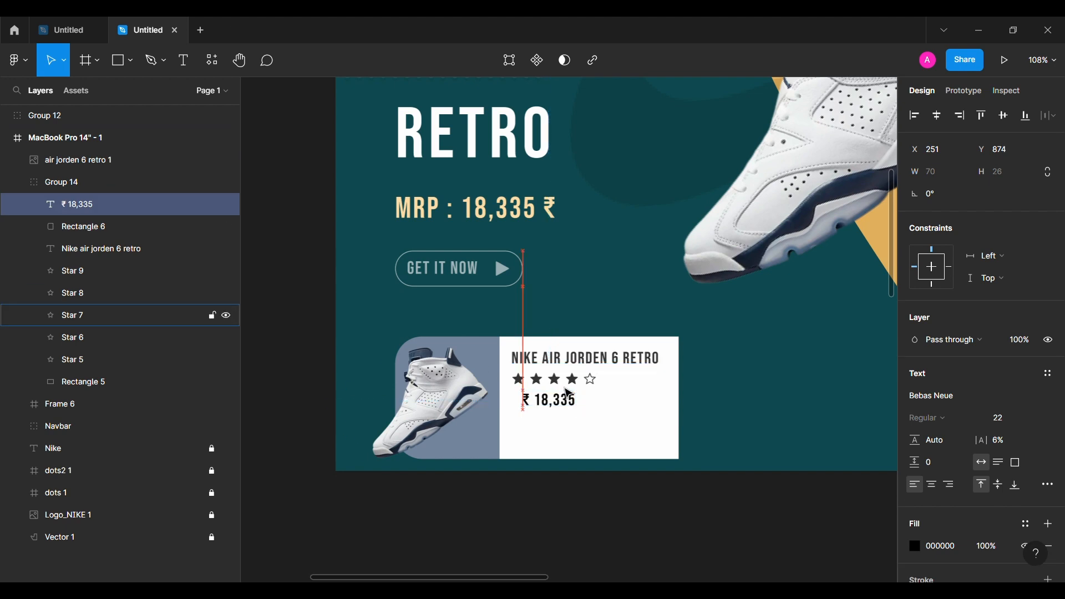
pyautogui.press('alt')
pyautogui.hotkey('shift', 'Left')
pyautogui.press('Left')
pyautogui.press('Left')
pyautogui.press('Left')
pyautogui.press('Left')
pyautogui.press('Left')
pyautogui.scroll(3, 507, 423)
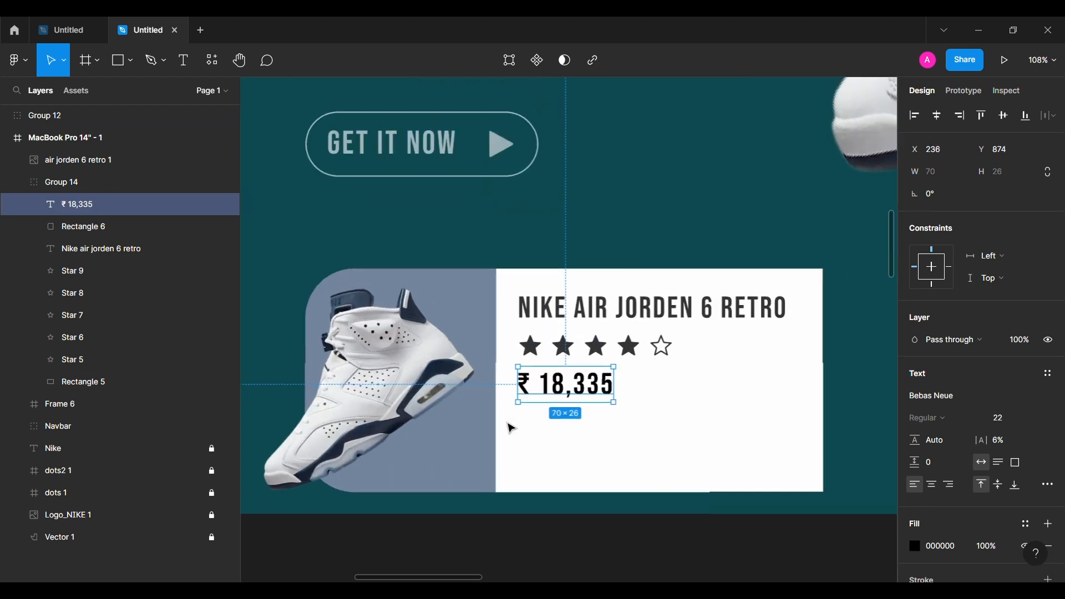
# - Duplicate the card's price text below itself, change the copy to "3 colors" and set its fill opacity to 60%
pyautogui.click(549, 349)
pyautogui.click(531, 346)
pyautogui.keyDown('alt'); pyautogui.moveTo(567, 384); pyautogui.dragTo(567, 438); pyautogui.keyUp('alt')
pyautogui.doubleClick(566, 438)
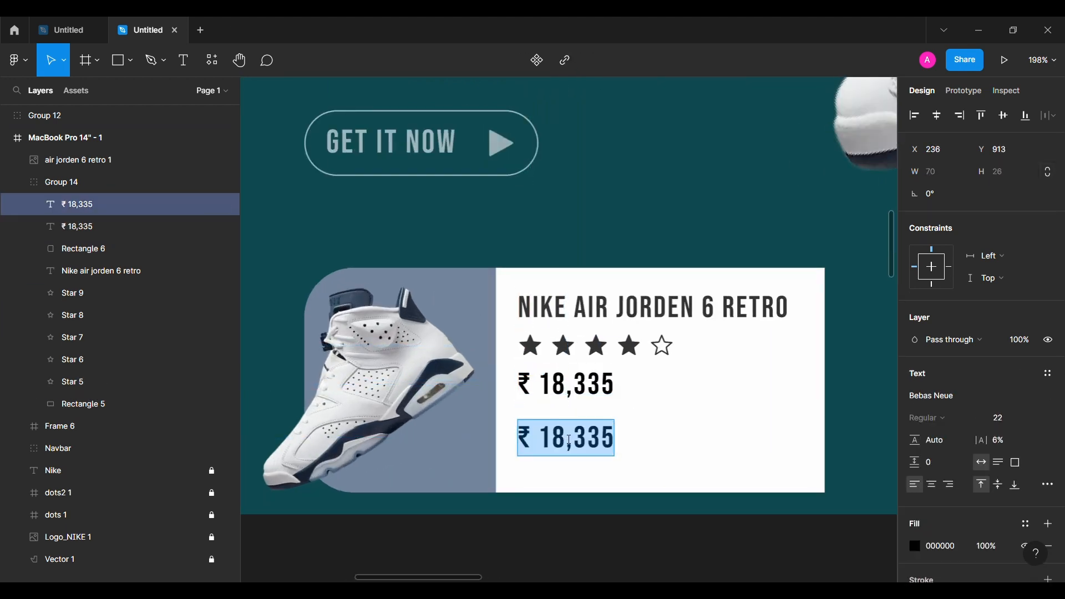
pyautogui.write('3 COLORS')
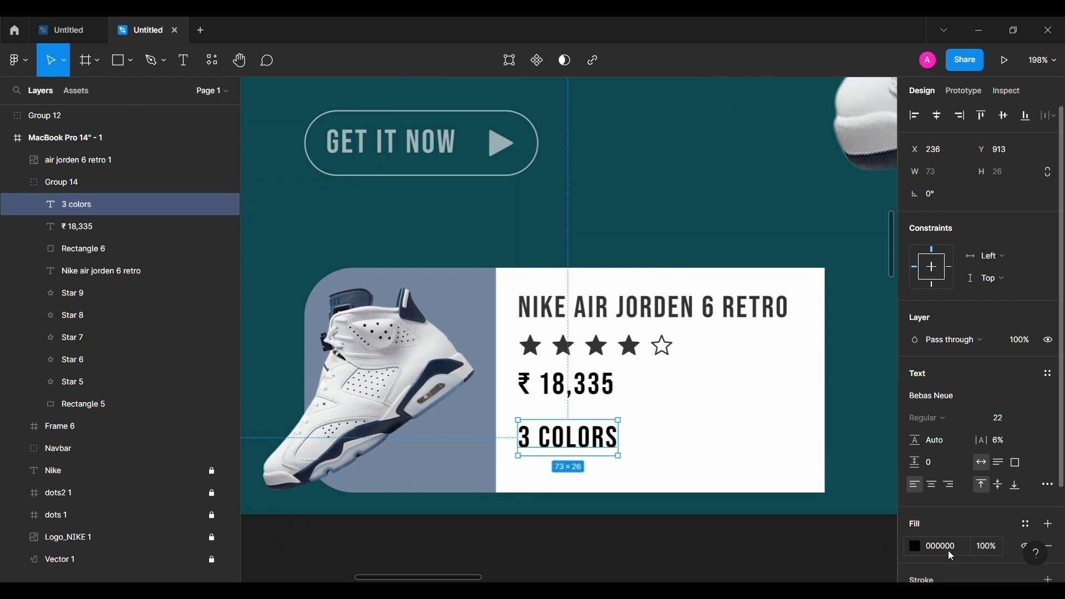
pyautogui.click(986, 547)
pyautogui.write('60')
pyautogui.press('Return')
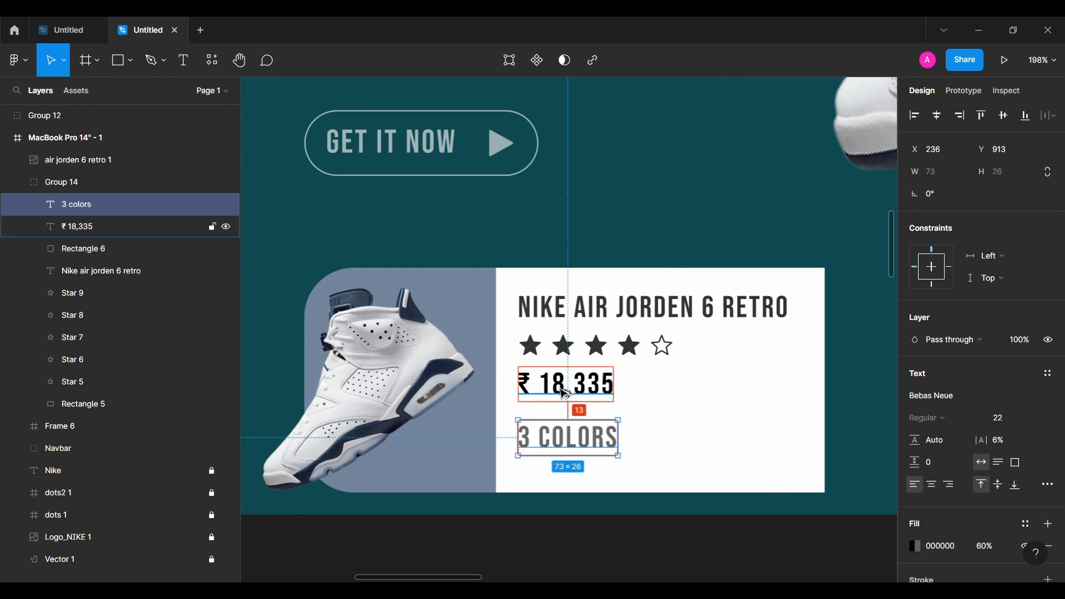
pyautogui.keyDown('shift'); pyautogui.click(565, 394); pyautogui.keyUp('shift')
pyautogui.scroll(-3, 402, 182)
pyautogui.keyDown('shift'); pyautogui.click(552, 287); pyautogui.keyUp('shift')
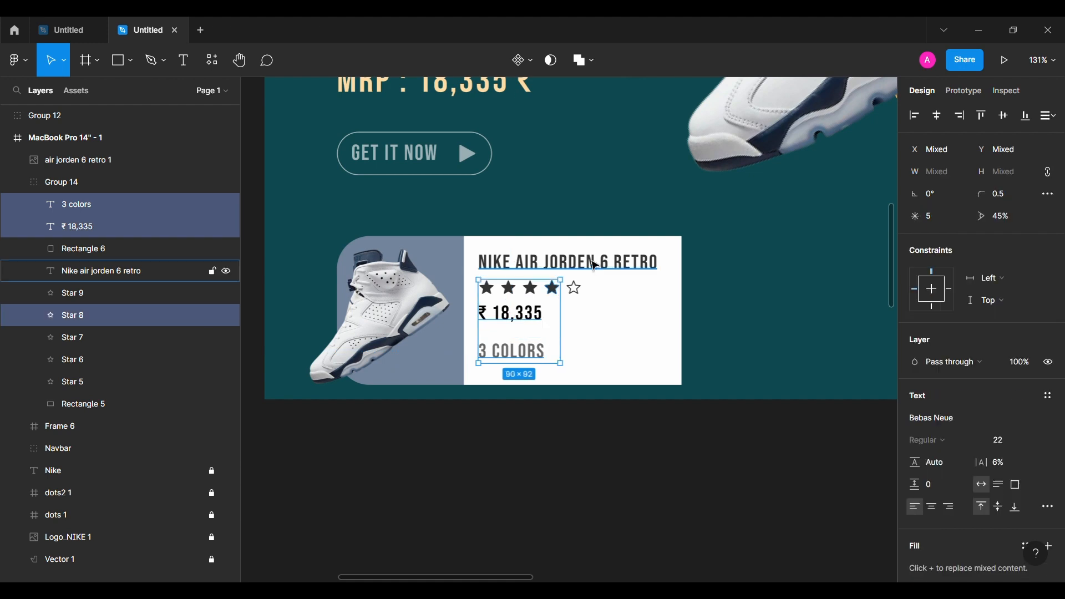
pyautogui.keyDown('shift'); pyautogui.click(591, 262); pyautogui.keyUp('shift')
pyautogui.keyDown('shift'); pyautogui.click(575, 290); pyautogui.keyUp('shift')
# - Group the card's title, five rating stars, price and "3 colors" text together
pyautogui.click(99, 380)
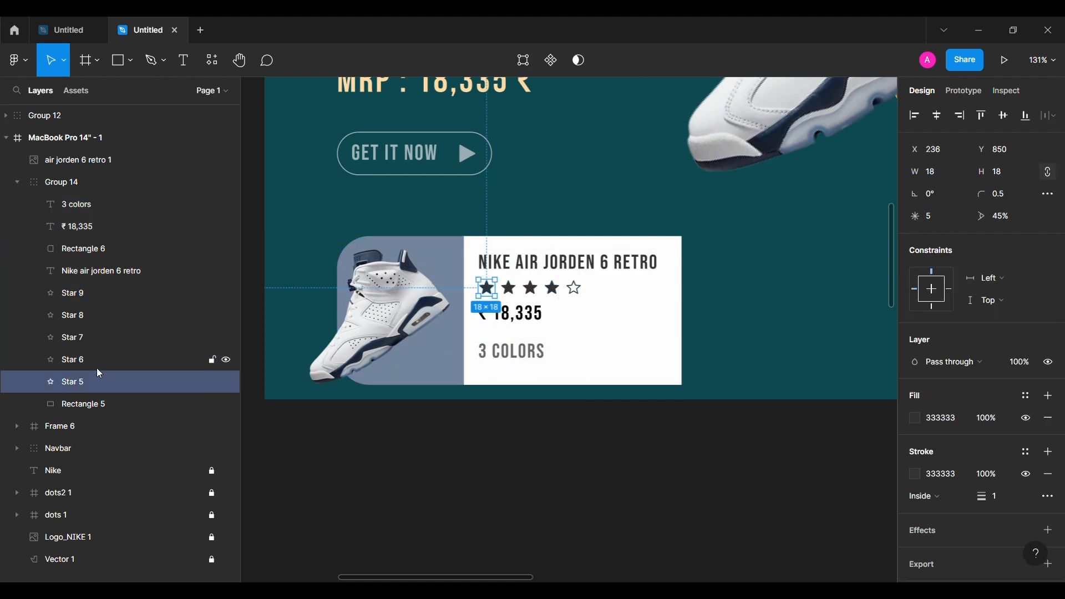
pyautogui.keyDown('shift'); pyautogui.click(111, 360); pyautogui.keyUp('shift')
pyautogui.keyDown('shift'); pyautogui.click(129, 339); pyautogui.keyUp('shift')
pyautogui.keyDown('shift'); pyautogui.click(141, 316); pyautogui.keyUp('shift')
pyautogui.keyDown('shift'); pyautogui.click(136, 293); pyautogui.keyUp('shift')
pyautogui.keyDown('shift'); pyautogui.click(99, 225); pyautogui.keyUp('shift')
pyautogui.keyDown('shift'); pyautogui.click(116, 208); pyautogui.keyUp('shift')
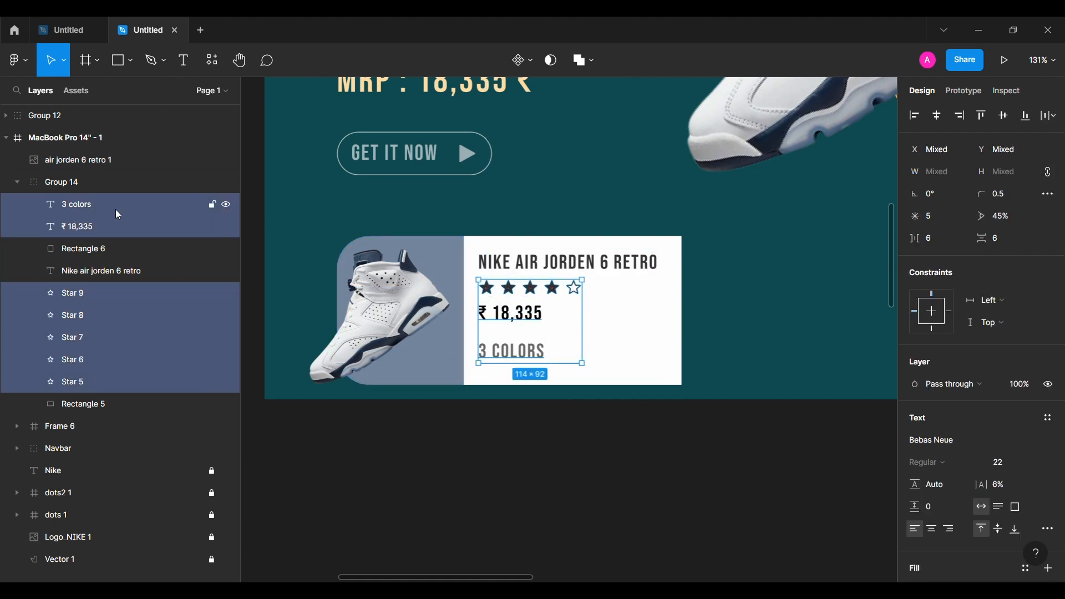
pyautogui.keyDown('shift'); pyautogui.click(70, 271); pyautogui.keyUp('shift')
pyautogui.hotkey('ctrl', 'g')
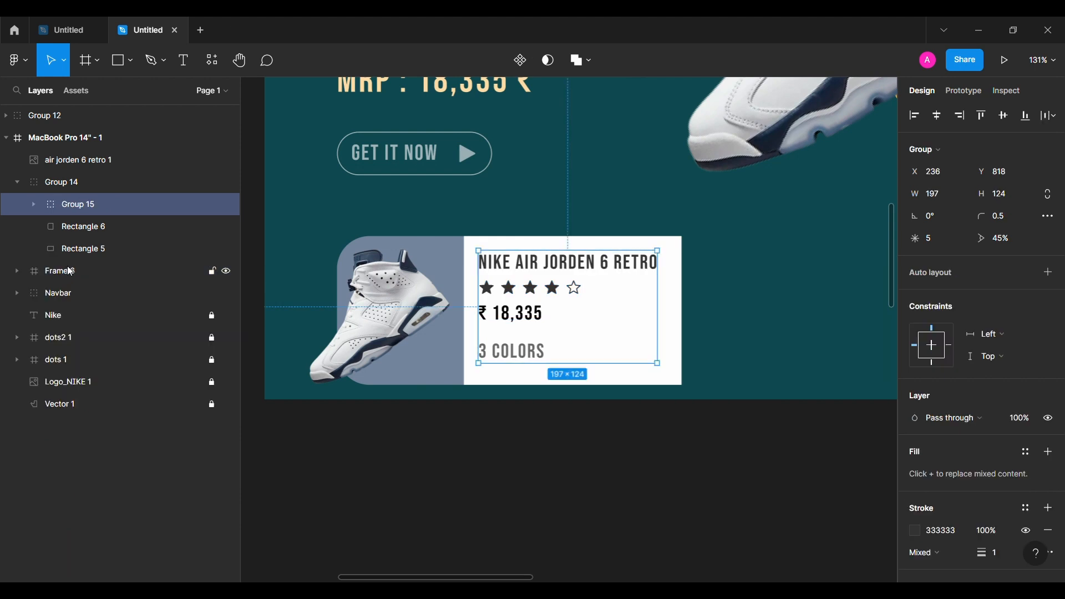
# - Move the small air jorden 6 retro shoe image into the card group, between the text group and the rectangles
pyautogui.click(524, 479)
pyautogui.scroll(-2, 524, 479)
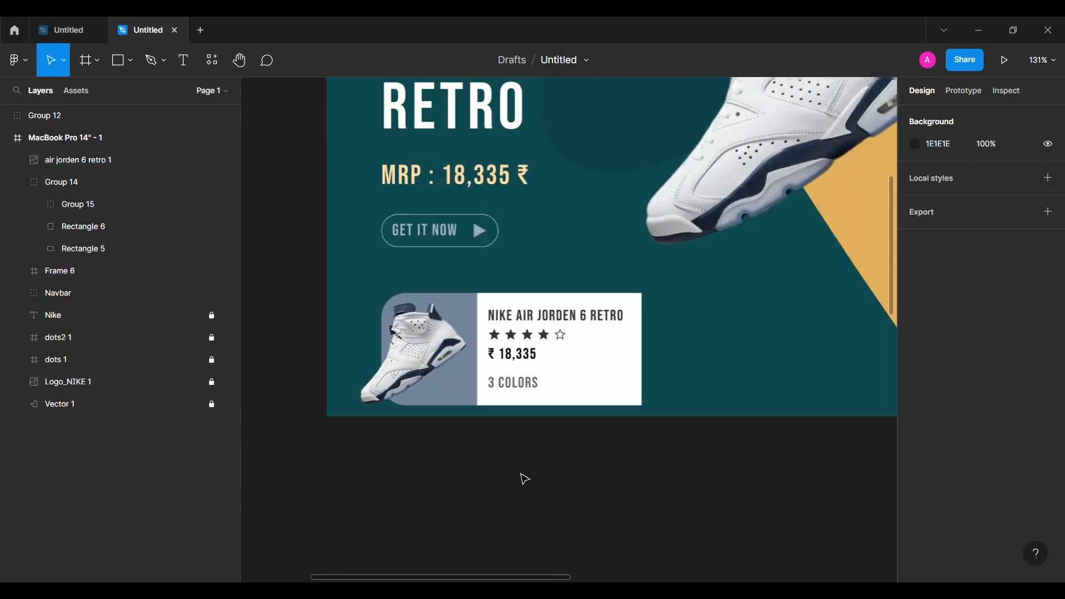
pyautogui.scroll(-2, 525, 479)
pyautogui.moveTo(78, 160); pyautogui.dragTo(66, 208)
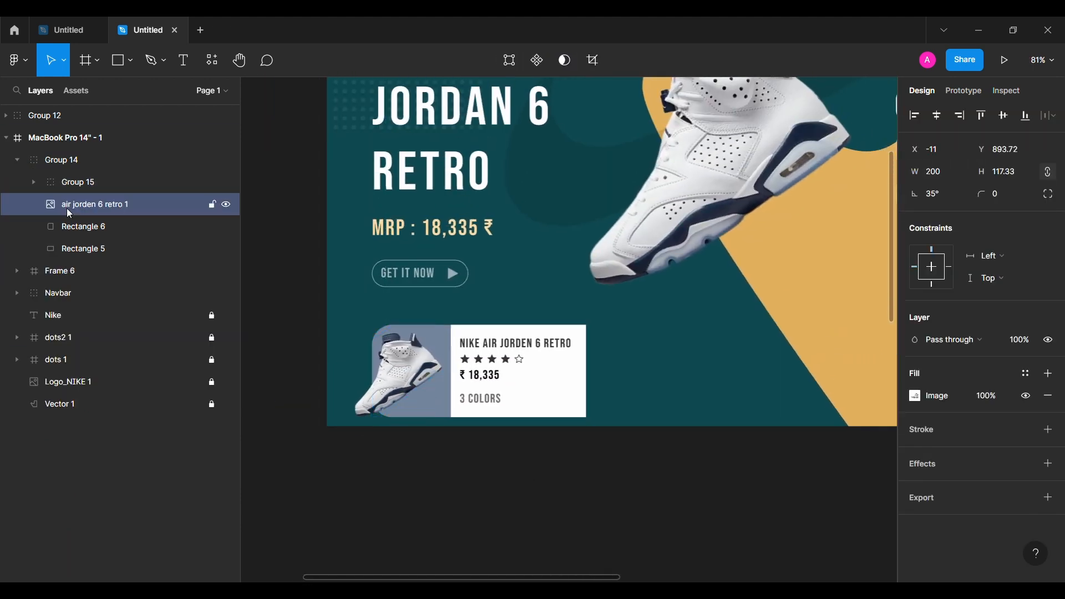
pyautogui.click(380, 464)
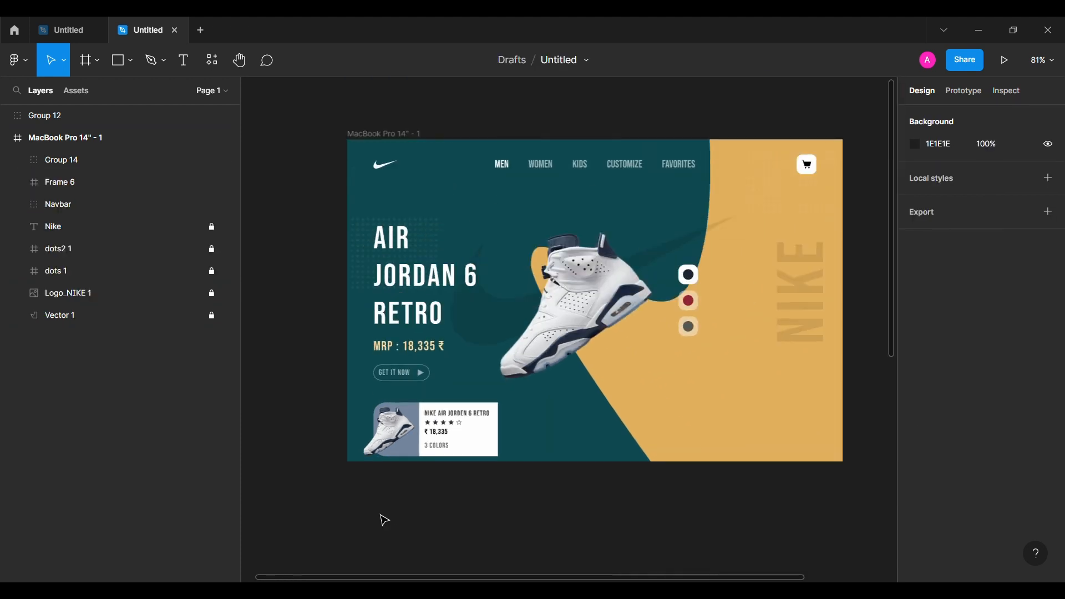
# - Position the product card group at X 0, Y 771 in the frame
pyautogui.click(469, 424)
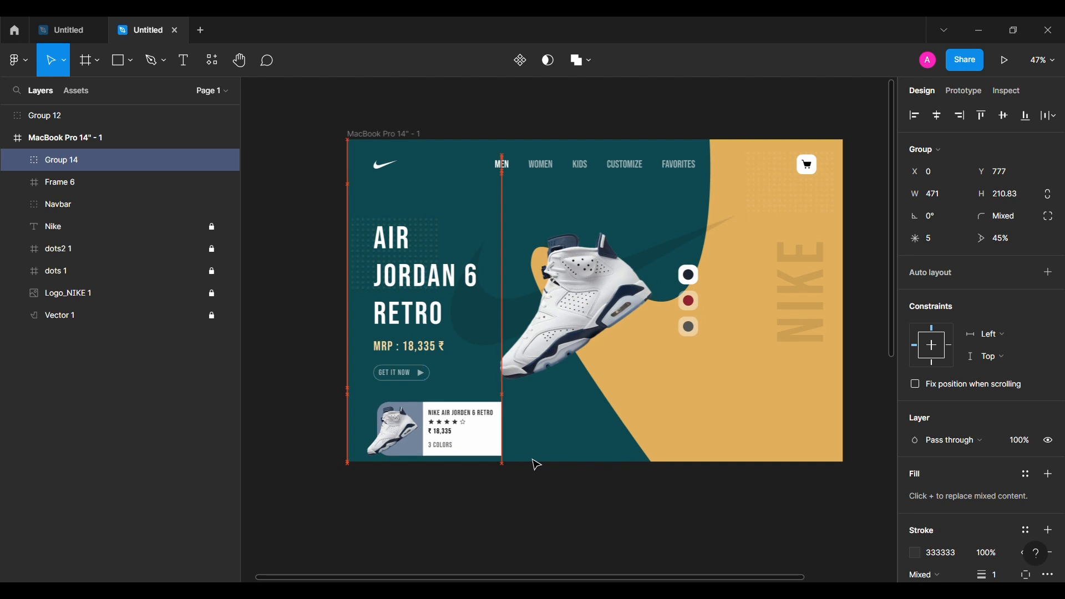
pyautogui.press('Up')
pyautogui.press('Up')
pyautogui.press('Up')
pyautogui.press('Up')
pyautogui.press('Up')
pyautogui.press('Up')
pyautogui.press('Up')
pyautogui.press('Up')
pyautogui.press('Up')
pyautogui.press('Up')
pyautogui.press('Up')
pyautogui.press('Up')
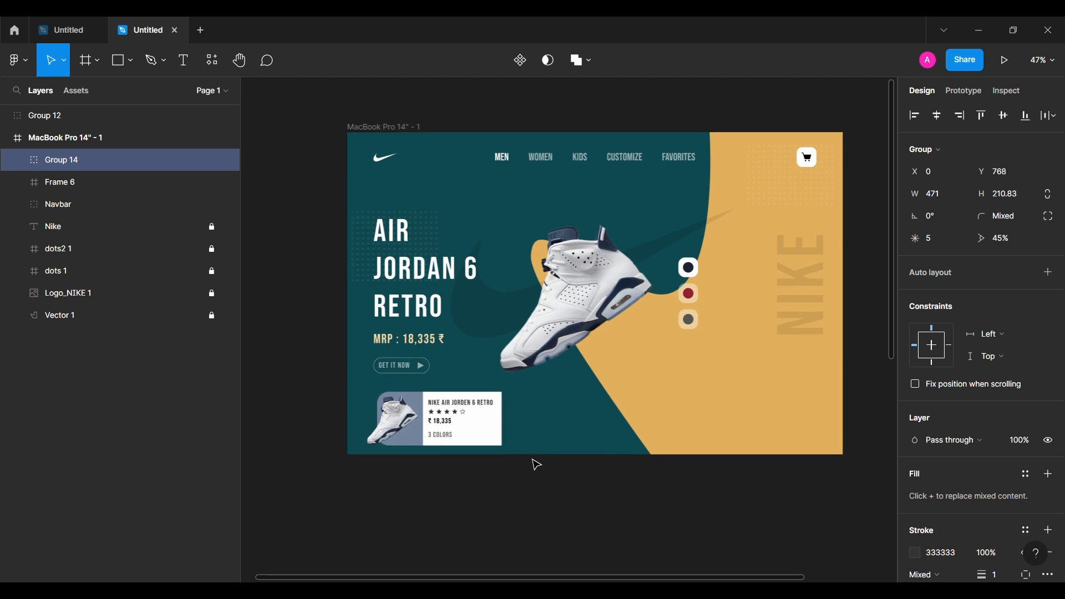
pyautogui.scroll(5, 537, 465)
pyautogui.press('Down')
pyautogui.press('Down')
pyautogui.press('Down')
pyautogui.press('Down')
pyautogui.press('Down')
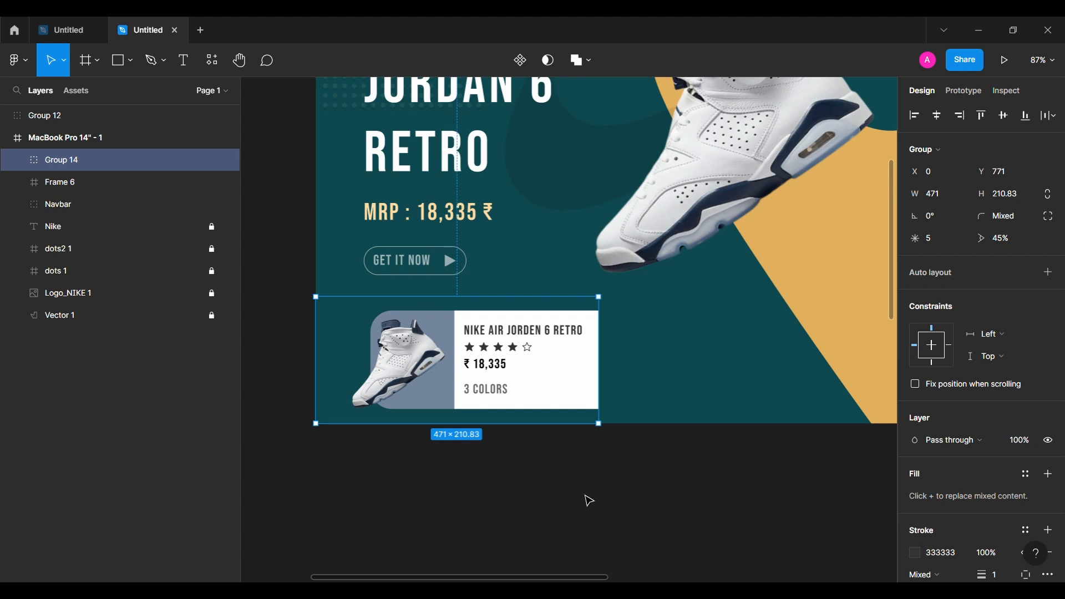
# - Duplicate the product card twice to form a row of three cards along the frame's lower edge
pyautogui.scroll(-5, 585, 495)
pyautogui.hscroll(3, 586, 496)
pyautogui.keyDown('alt'); pyautogui.moveTo(431, 427); pyautogui.dragTo(773, 428); pyautogui.keyUp('alt')
pyautogui.click(416, 411)
pyautogui.click(535, 422)
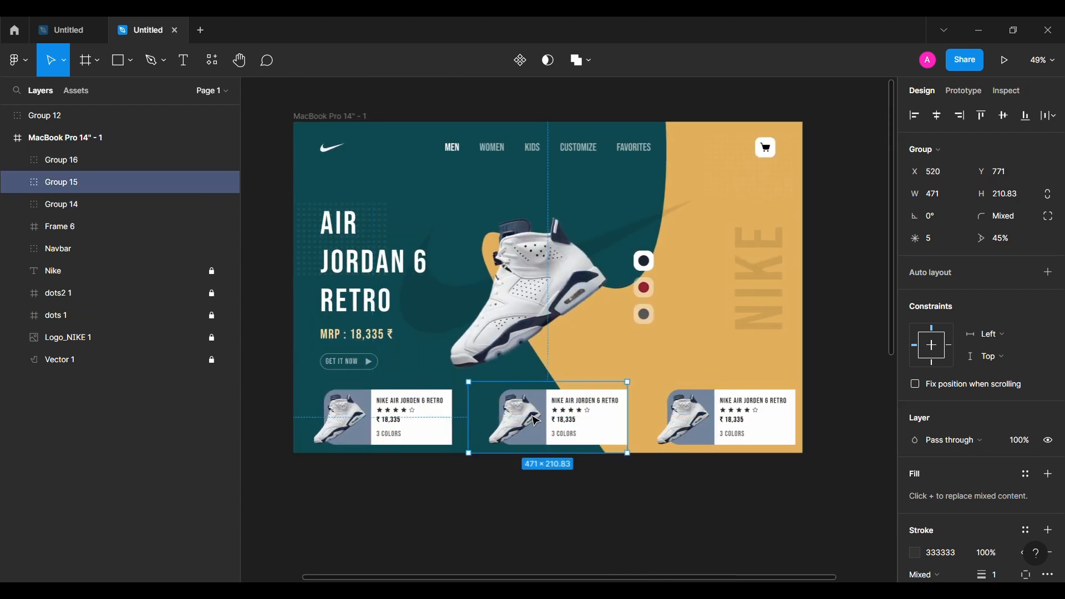
# - Set the horizontal spacing between the three product cards to 32
pyautogui.click(715, 422)
pyautogui.keyDown('shift'); pyautogui.click(536, 422); pyautogui.keyUp('shift')
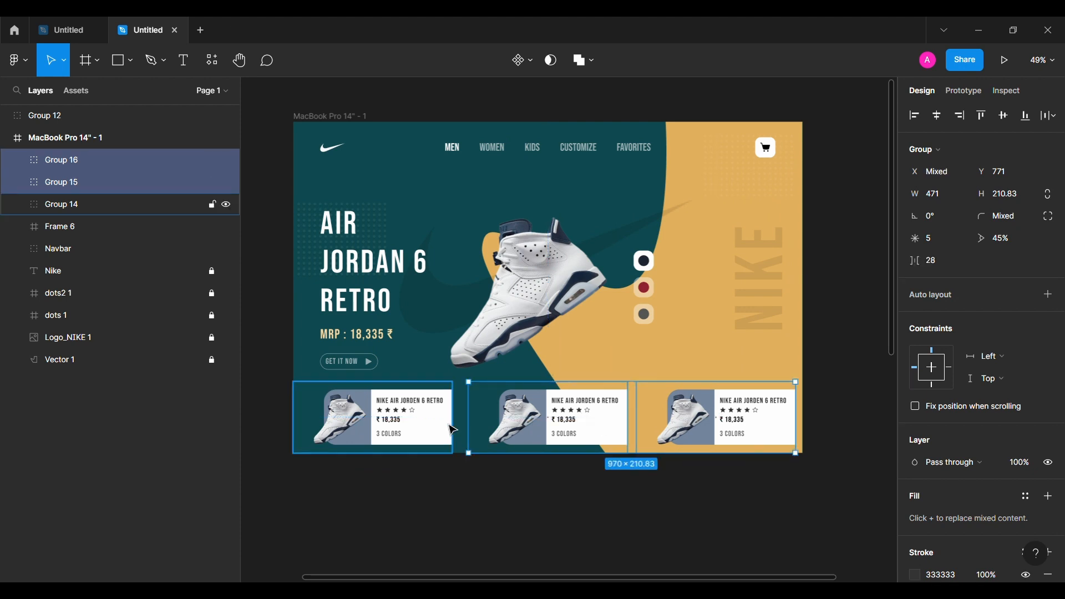
pyautogui.keyDown('shift'); pyautogui.click(388, 421); pyautogui.keyUp('shift')
pyautogui.click(792, 447)
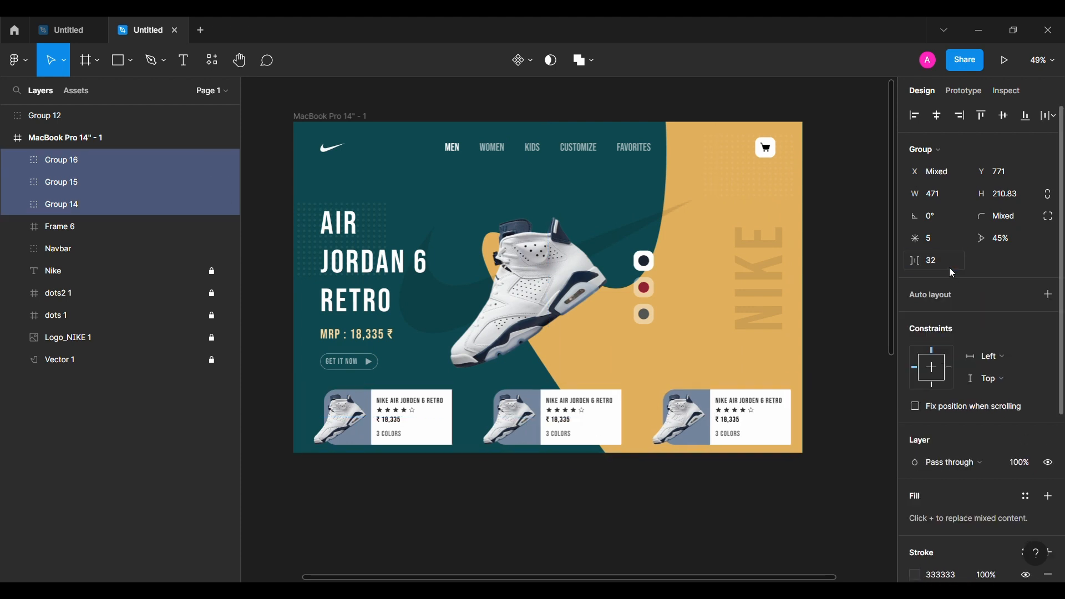
pyautogui.click(832, 420)
# - Move the group of shoe and swatch components from below the landing page frame to above it
pyautogui.scroll(-4, 309, 352)
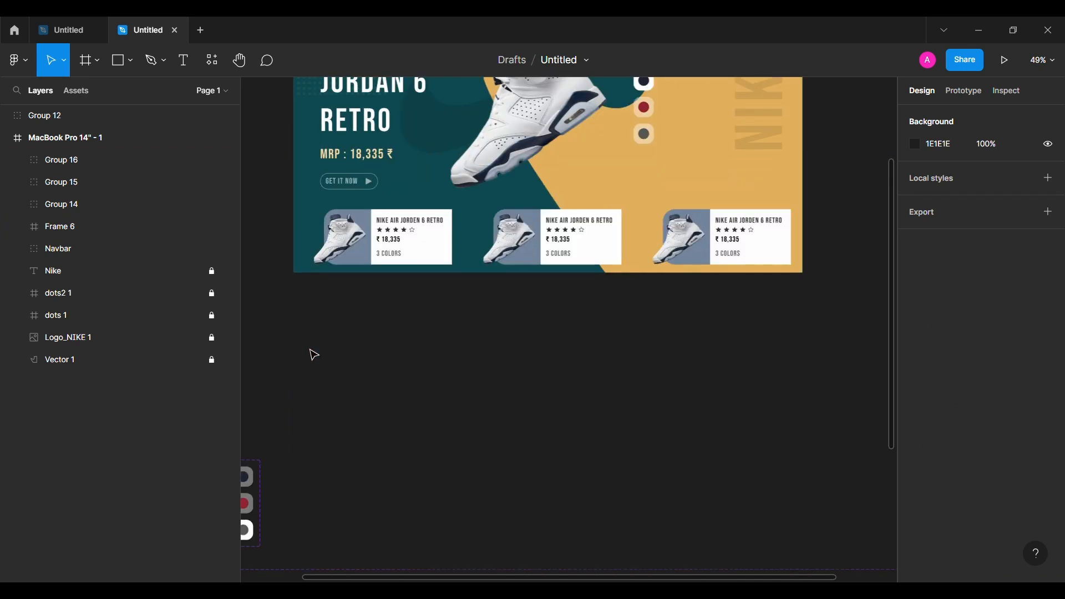
pyautogui.scroll(-2, 314, 355)
pyautogui.hscroll(-2, 314, 355)
pyautogui.click(369, 393)
pyautogui.scroll(1, 368, 394)
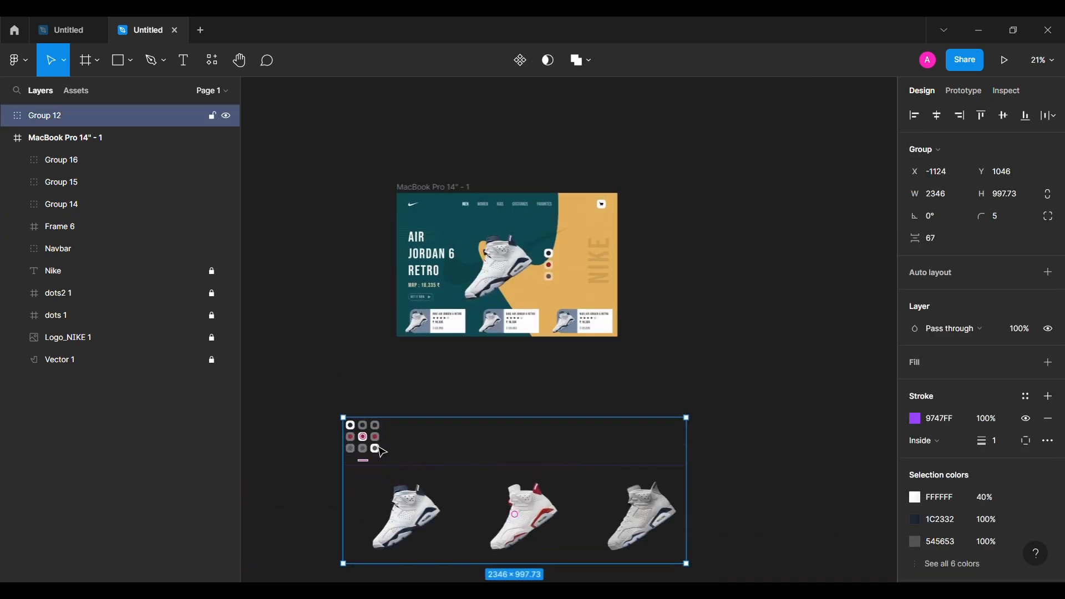
pyautogui.moveTo(379, 447); pyautogui.dragTo(432, 177)
pyautogui.click(330, 424)
# - Place the Air Jordan 1 Zoom CMFT 2 and Air Jordan XXXVII PF images on the empty canvas below the frame
pyautogui.scroll(-4, 330, 424)
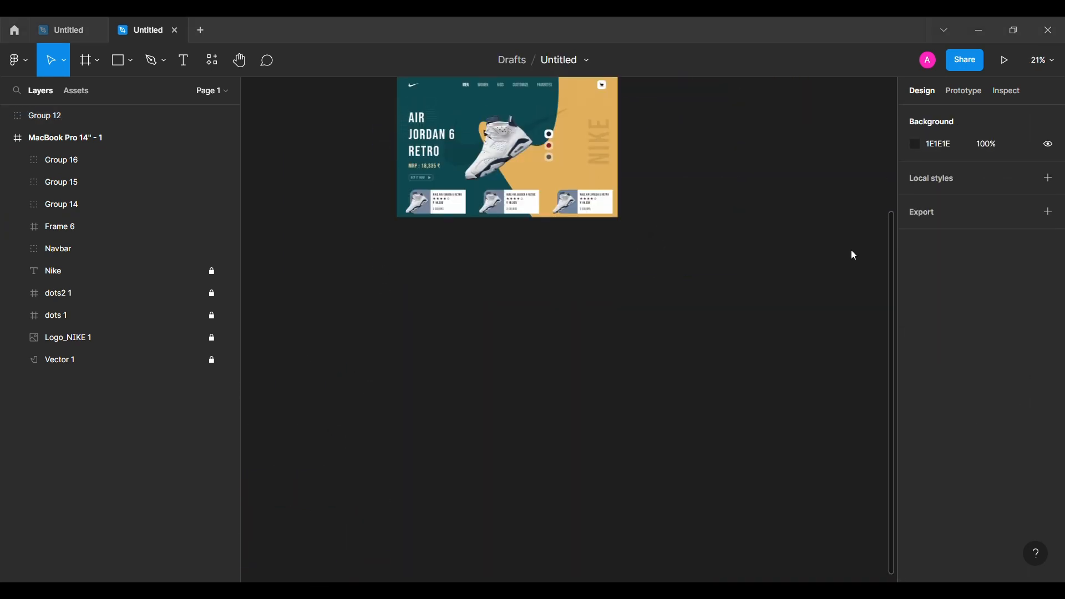
pyautogui.click(431, 417)
pyautogui.click(687, 406)
# - Run the Remove BG plugin on the Air Jordan 1 Zoom CMFT 2 image
pyautogui.click(450, 420)
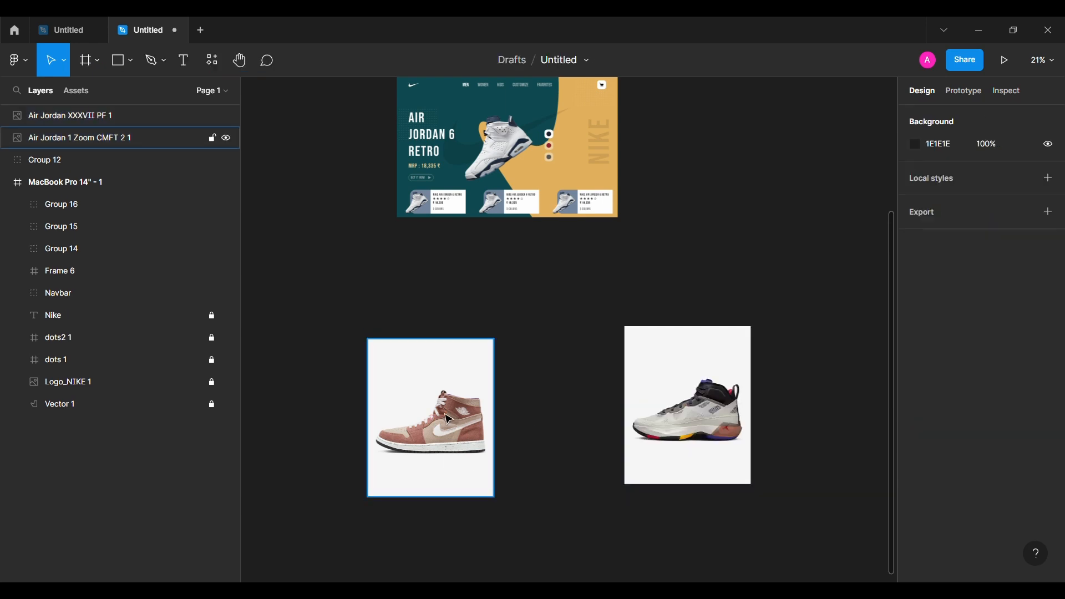
pyautogui.click(18, 60)
pyautogui.moveTo(78, 251)
pyautogui.moveTo(233, 267)
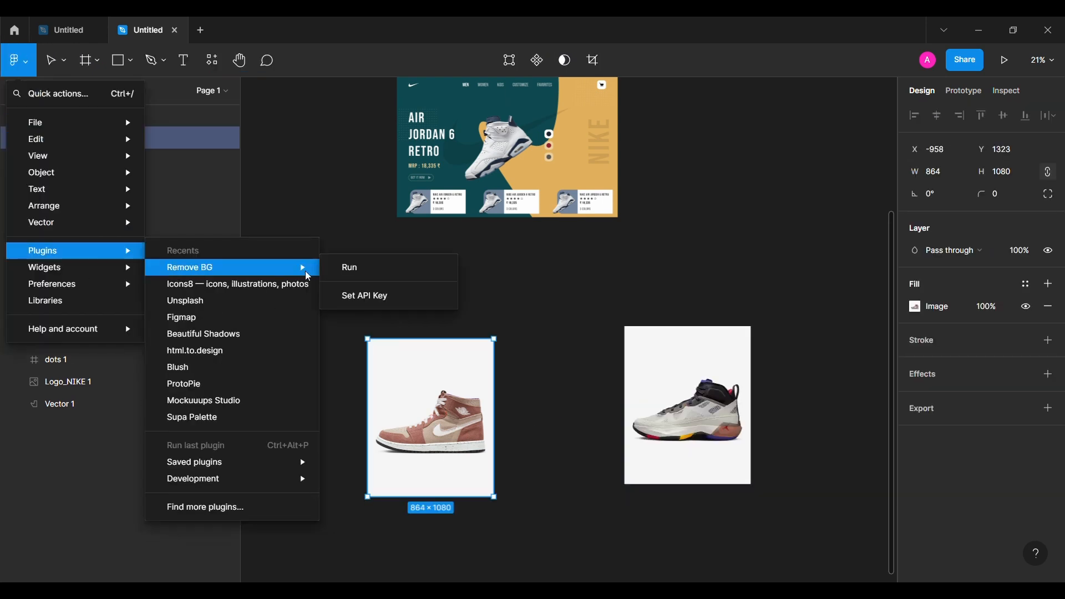
pyautogui.click(356, 277)
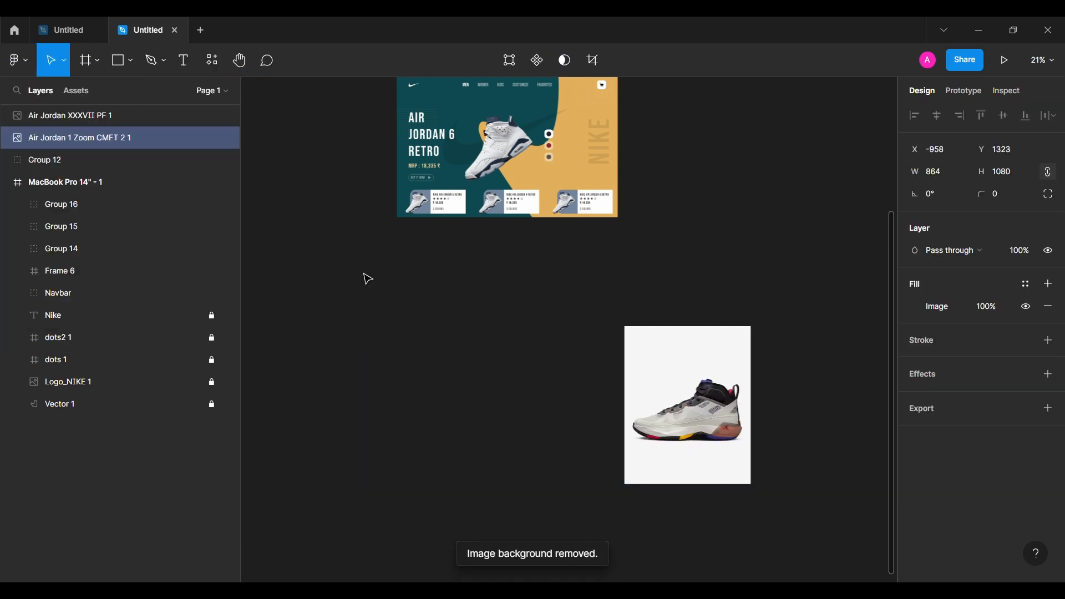
# - Run the Remove BG plugin on the Air Jordan XXXVII PF image
pyautogui.click(111, 115)
pyautogui.click(17, 59)
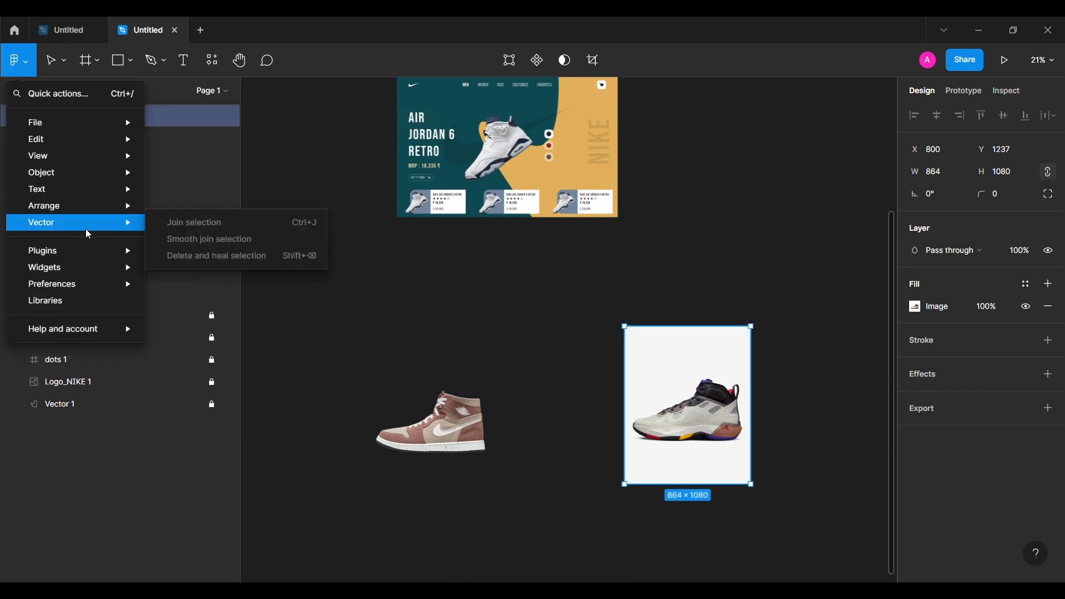
pyautogui.moveTo(45, 248)
pyautogui.moveTo(202, 266)
pyautogui.click(372, 275)
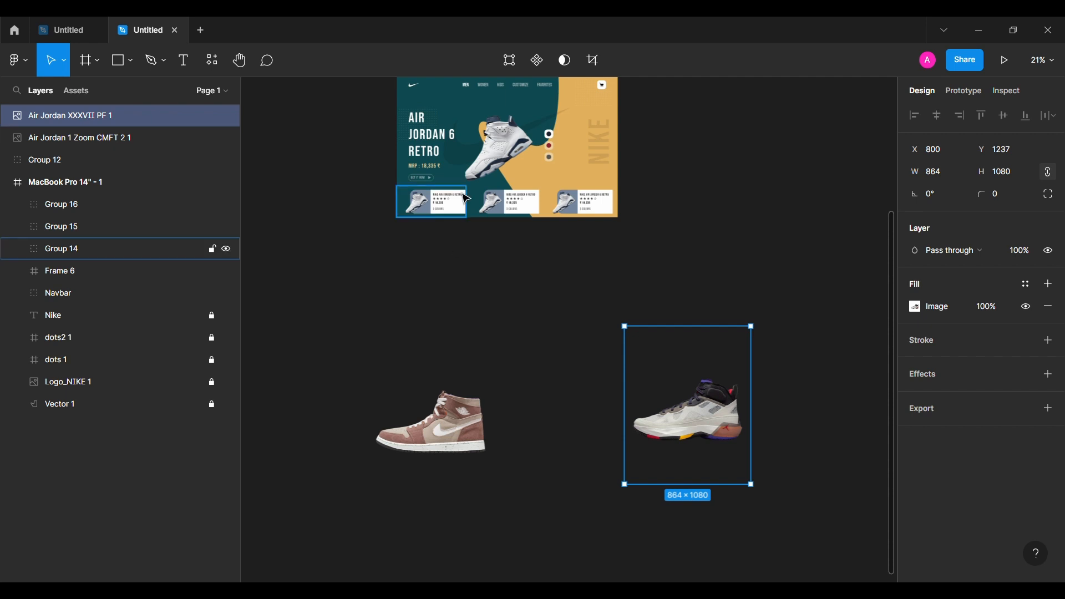
# - Resize the Air Jordan 1 Zoom image to 200 by 117.33, matching the shoe in the first card
pyautogui.doubleClick(425, 210)
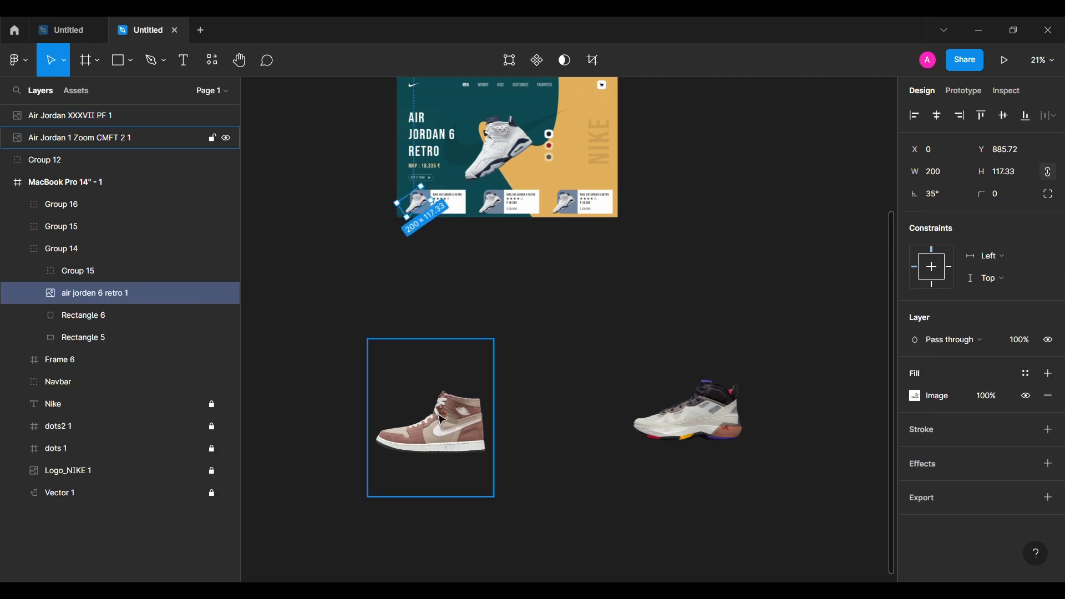
pyautogui.click(442, 422)
pyautogui.write('200')
pyautogui.press('Return')
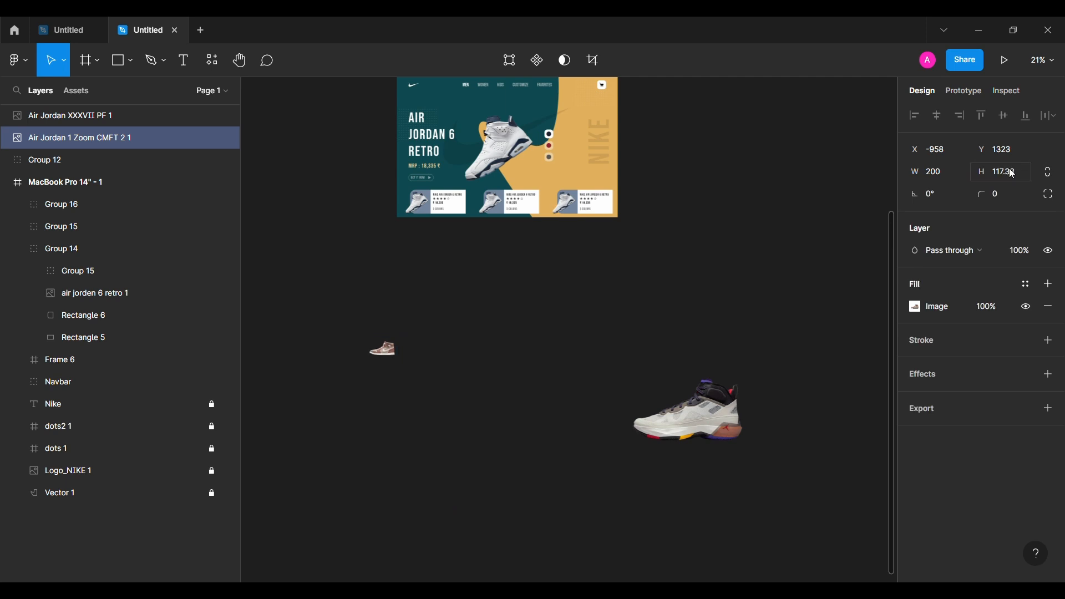
# - Resize the Air Jordan XXXVII PF image to a width of 200 and a height of 117.33
pyautogui.click(690, 430)
pyautogui.click(1004, 172)
pyautogui.write('117')
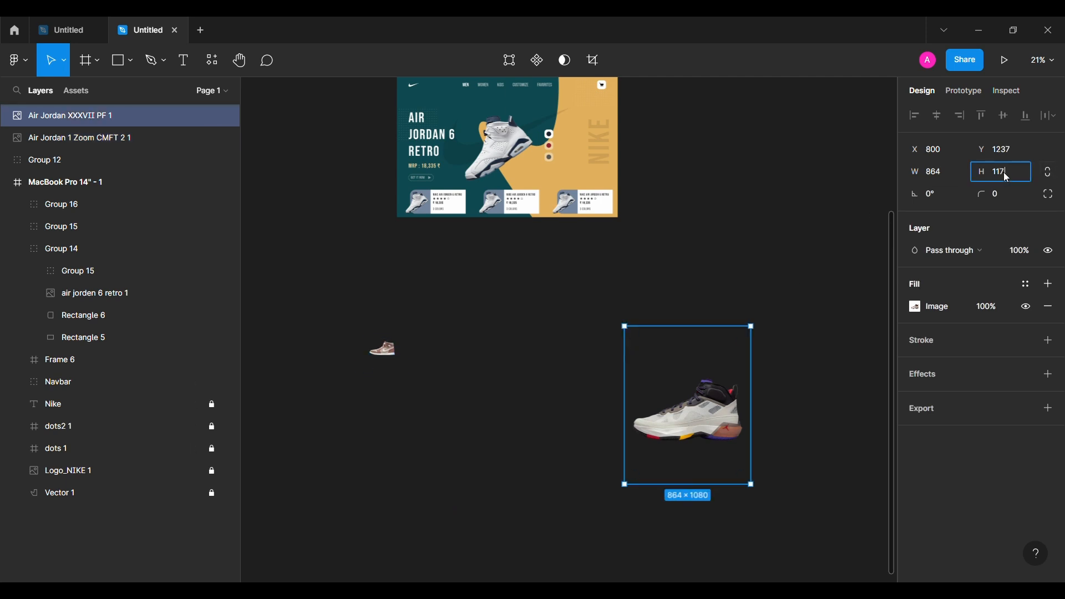
pyautogui.write('.33')
pyautogui.click(941, 171)
pyautogui.write('200')
pyautogui.press('Return')
# - Move both resized shoe images close below the frame and rotate them 35 degrees
pyautogui.moveTo(645, 338); pyautogui.dragTo(517, 239)
pyautogui.moveTo(385, 354); pyautogui.dragTo(448, 258)
pyautogui.keyDown('shift'); pyautogui.click(505, 256); pyautogui.keyUp('shift')
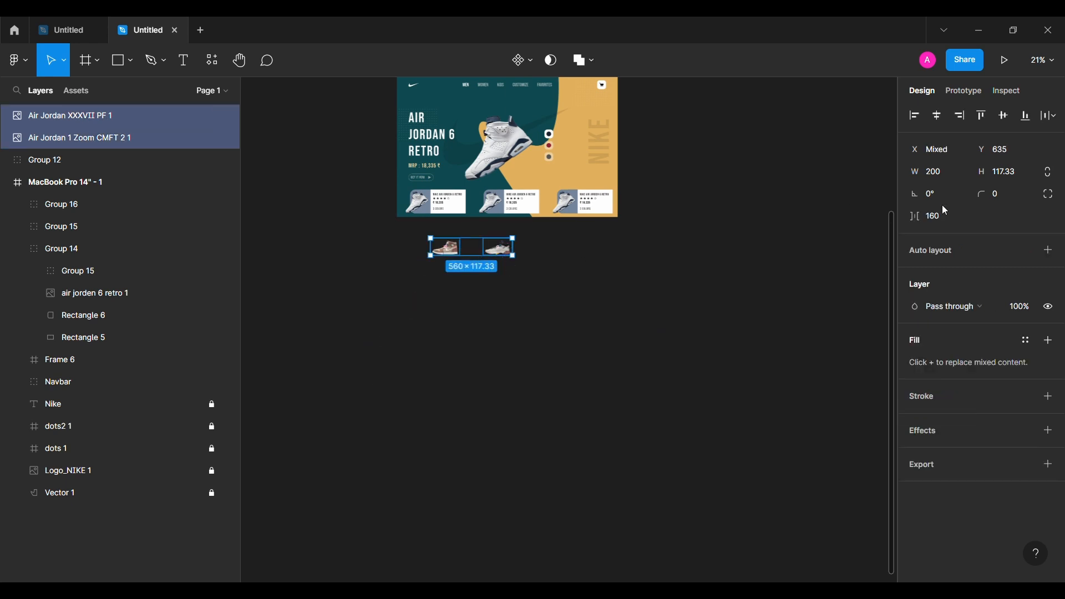
pyautogui.write('35')
pyautogui.press('Return')
pyautogui.click(532, 294)
pyautogui.scroll(5, 477, 303)
pyautogui.scroll(3, 478, 305)
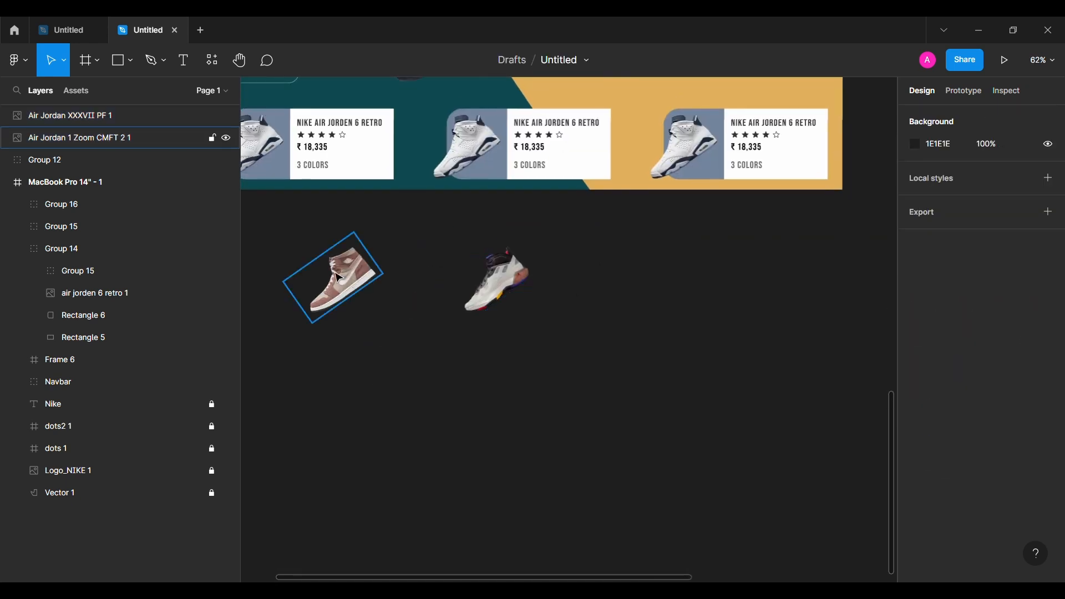
# - Place the Air Jordan 1 Zoom image over the second card's shoe and the Air Jordan XXXVII PF image over the third card's shoe
pyautogui.moveTo(323, 275); pyautogui.dragTo(455, 139)
pyautogui.moveTo(496, 280); pyautogui.dragTo(675, 143)
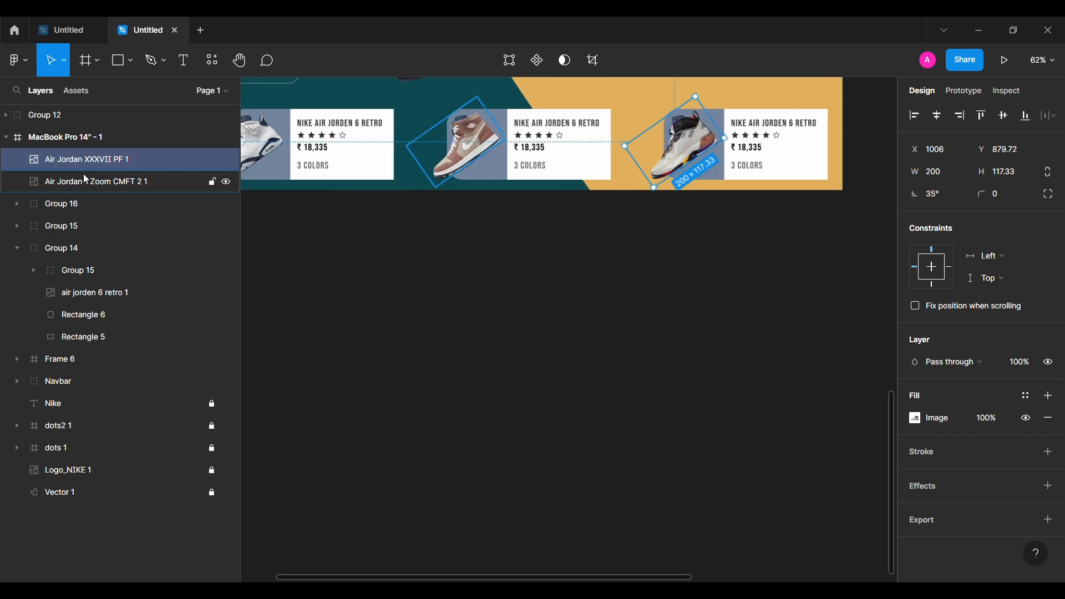
# - Move the Air Jordan 1 Zoom layer into the second card's group, Group 15, and delete that card's old air jorden 6 retro image
pyautogui.click(17, 248)
pyautogui.click(77, 227)
pyautogui.click(17, 227)
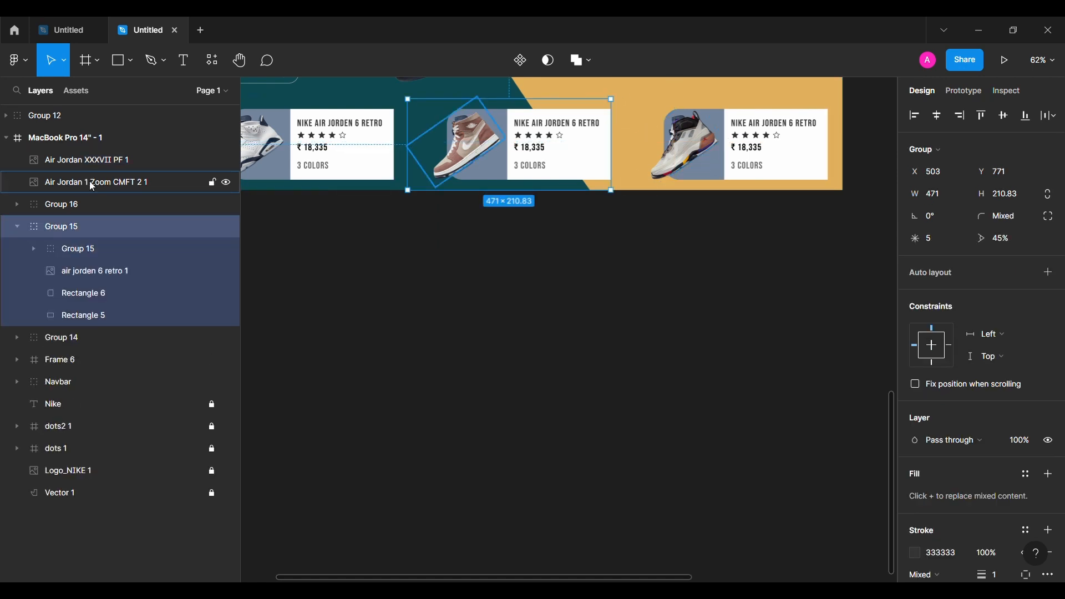
pyautogui.click(92, 186)
pyautogui.moveTo(91, 185); pyautogui.dragTo(89, 267)
pyautogui.click(110, 272)
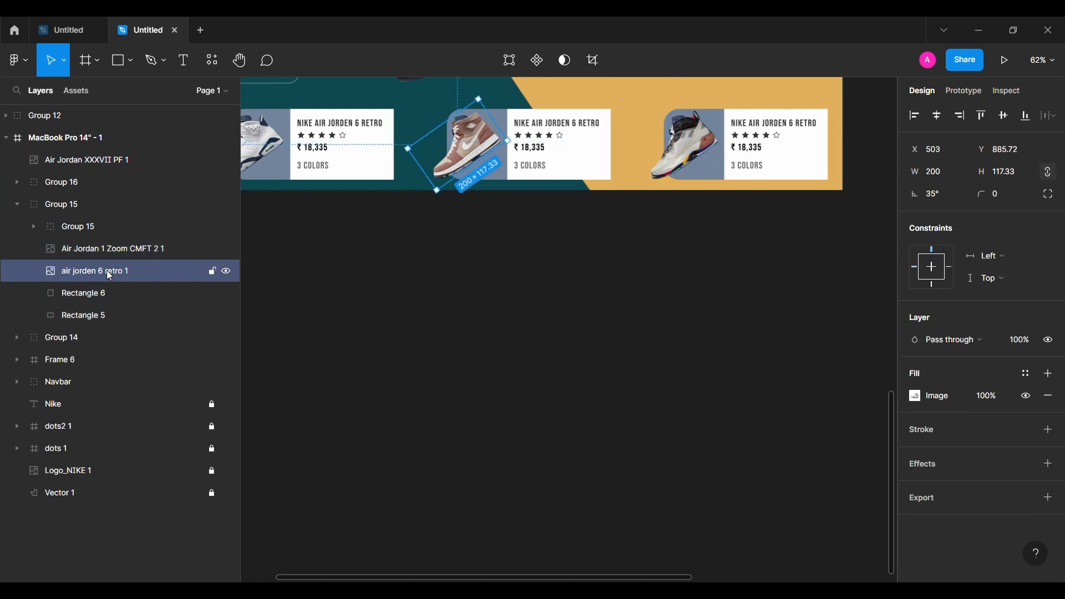
pyautogui.click(125, 251)
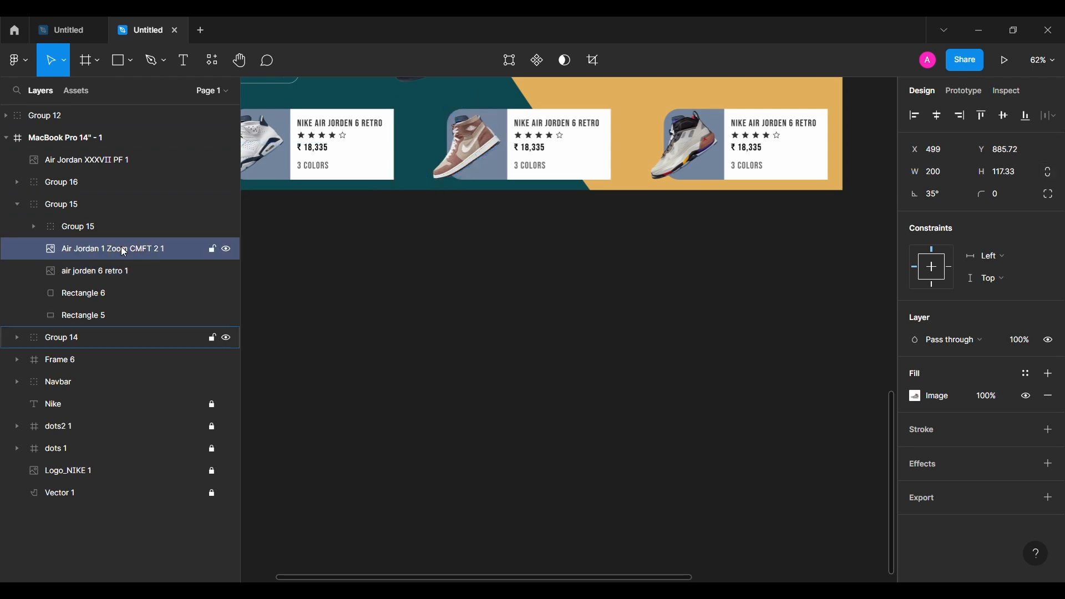
pyautogui.click(61, 273)
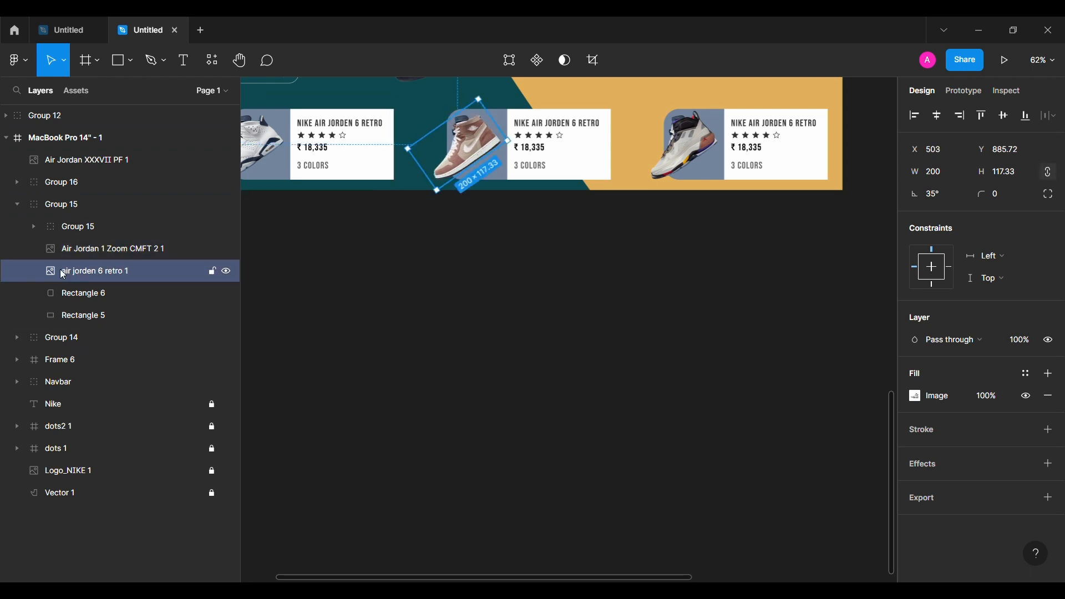
pyautogui.press('Delete')
# - Change the second card's product title to "Air Jordan 1 Zoom CMFT", matching its shoe image's name
pyautogui.doubleClick(62, 250)
pyautogui.moveTo(63, 250); pyautogui.dragTo(238, 224)
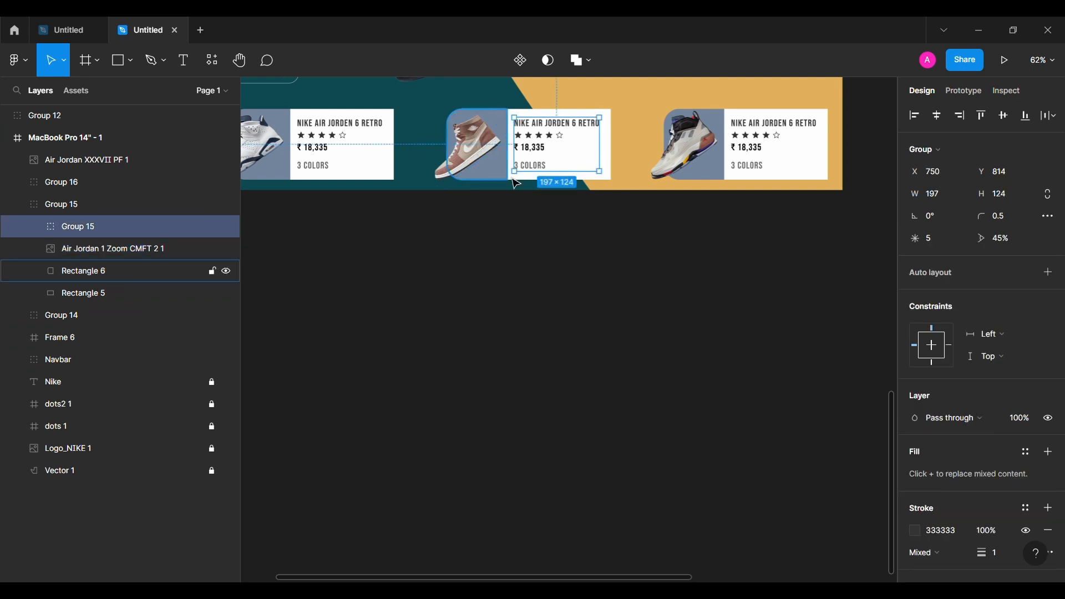
pyautogui.doubleClick(586, 124)
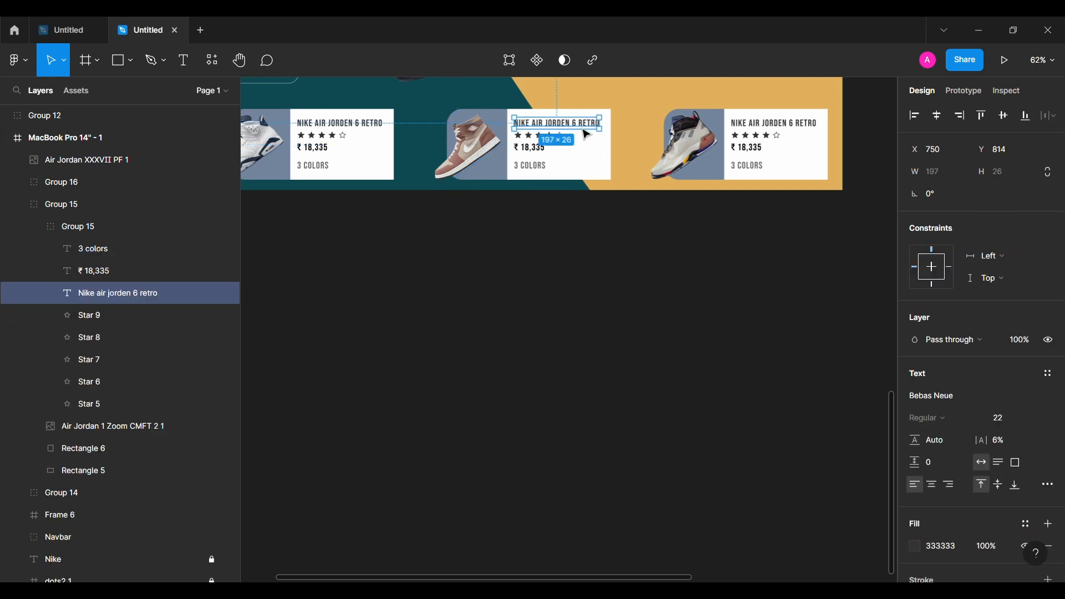
pyautogui.click(597, 237)
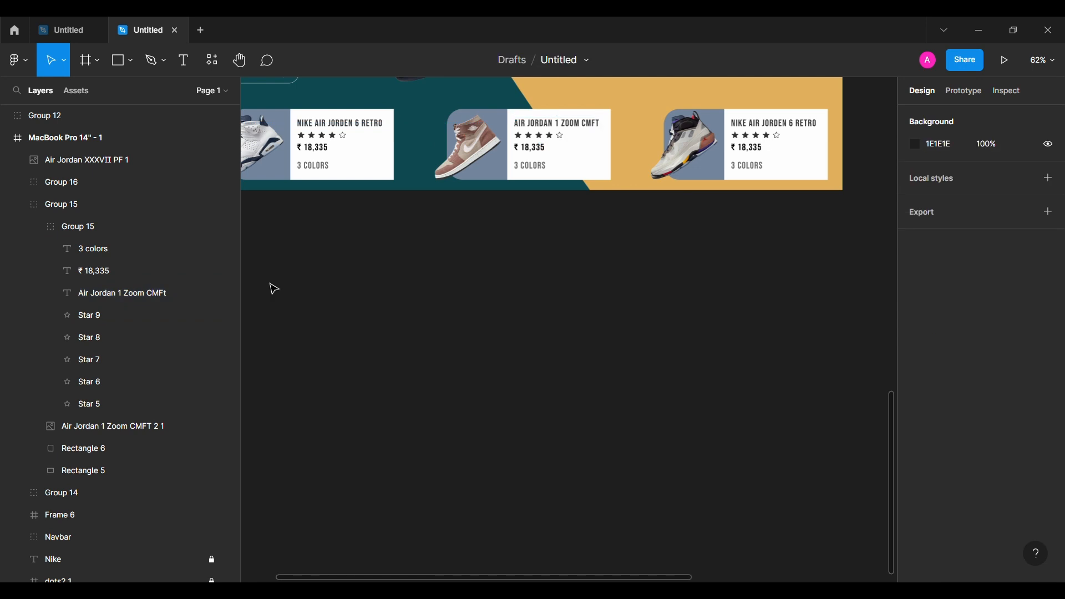
# - Move the Air Jordan XXXVII PF layer into the third card's group, Group 16, and delete that card's old air jorden 6 retro image
pyautogui.click(18, 205)
pyautogui.click(101, 160)
pyautogui.moveTo(103, 162); pyautogui.dragTo(96, 204)
pyautogui.click(123, 227)
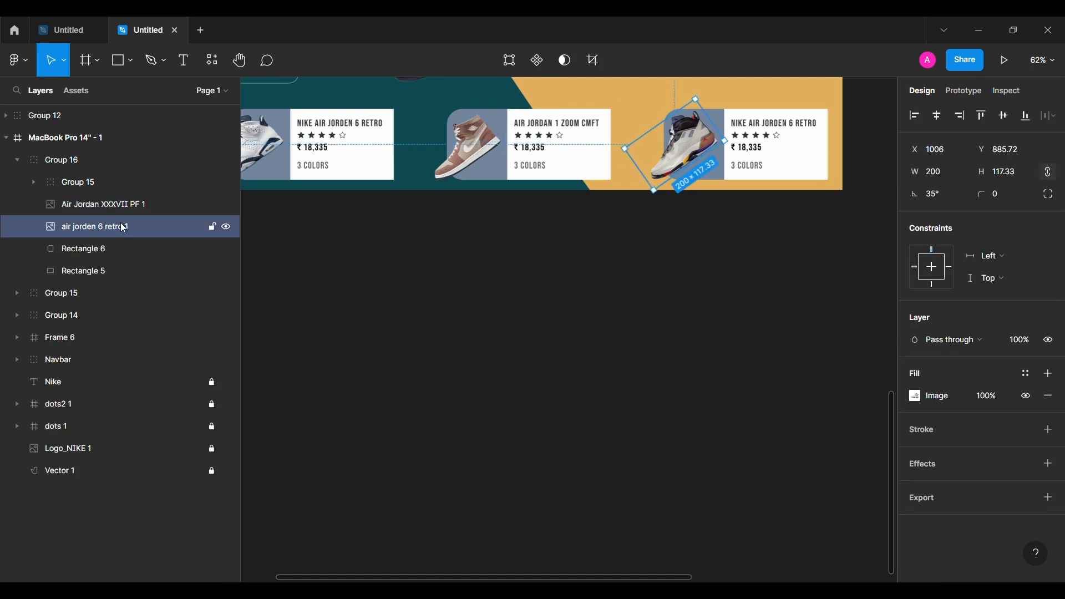
pyautogui.press('Delete')
# - Change the third card's product title to "Air Jordan XXXVII PF", matching its shoe image's name
pyautogui.doubleClick(145, 205)
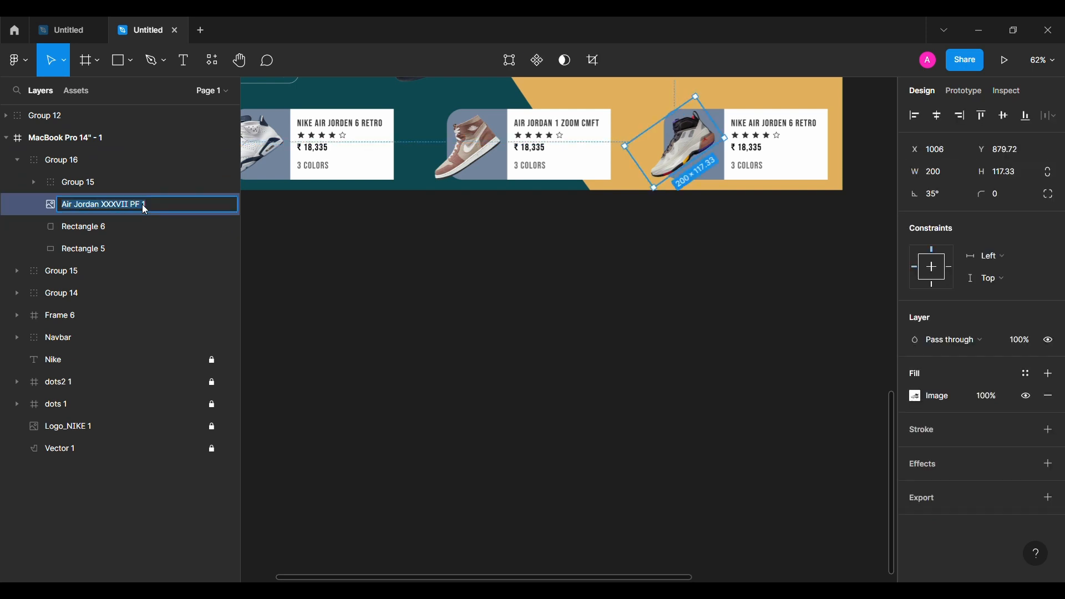
pyautogui.click(399, 274)
pyautogui.doubleClick(689, 144)
pyautogui.doubleClick(766, 128)
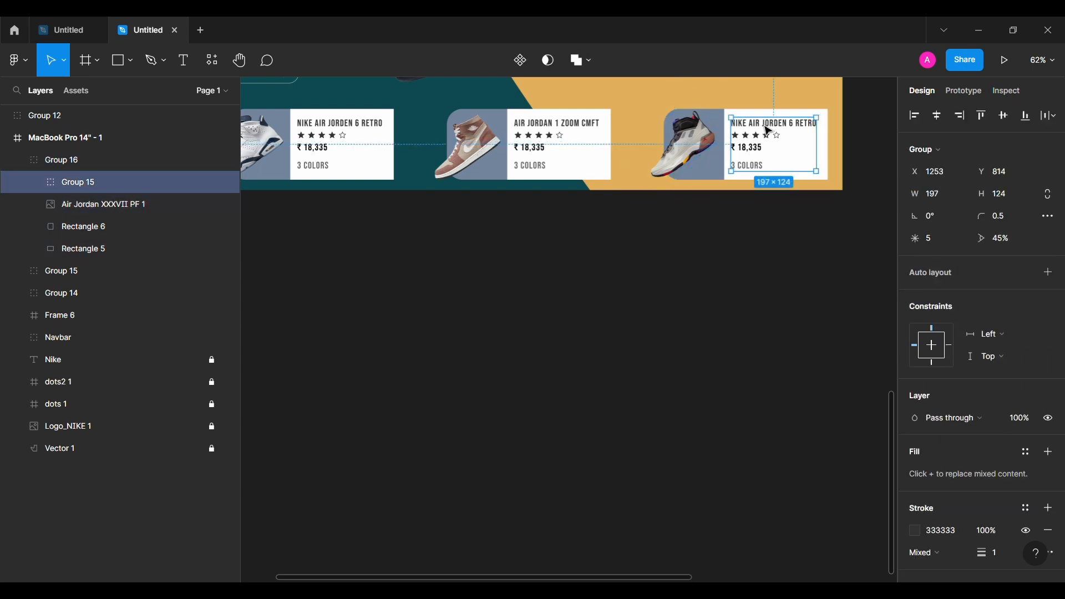
pyautogui.doubleClick(765, 127)
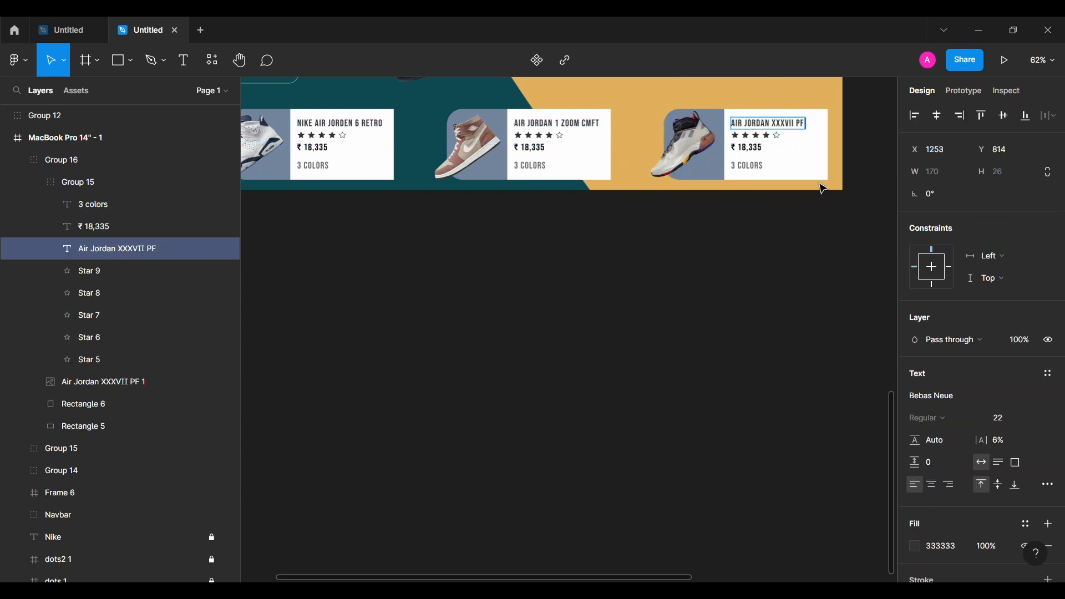
pyautogui.click(747, 305)
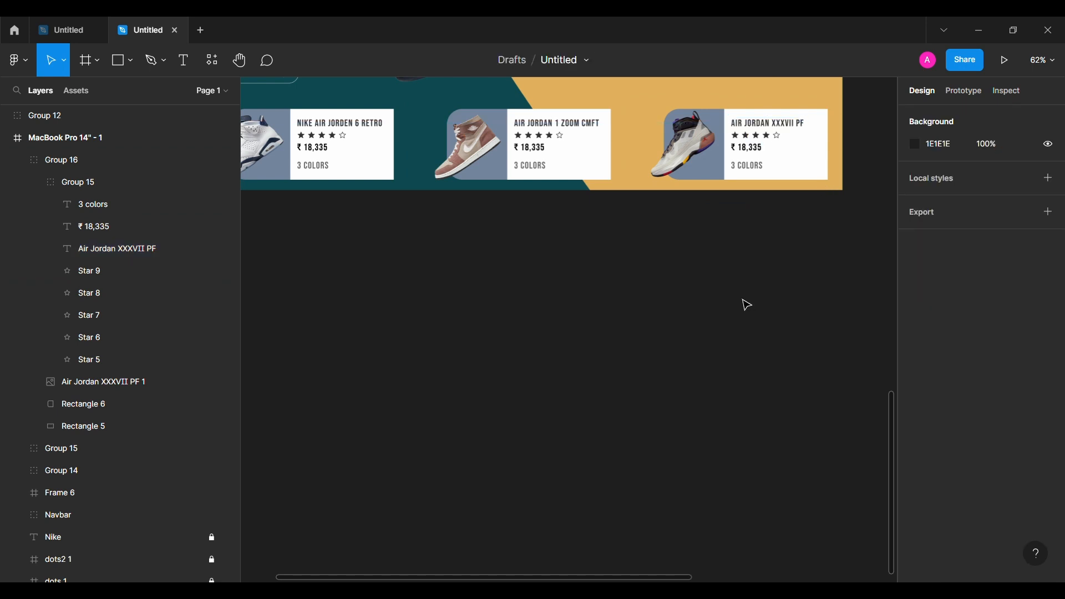
# - Collapse the third card's layer groups and open the landing page in the prototype presentation view
pyautogui.hotkey('shift', '1')
pyautogui.click(33, 181)
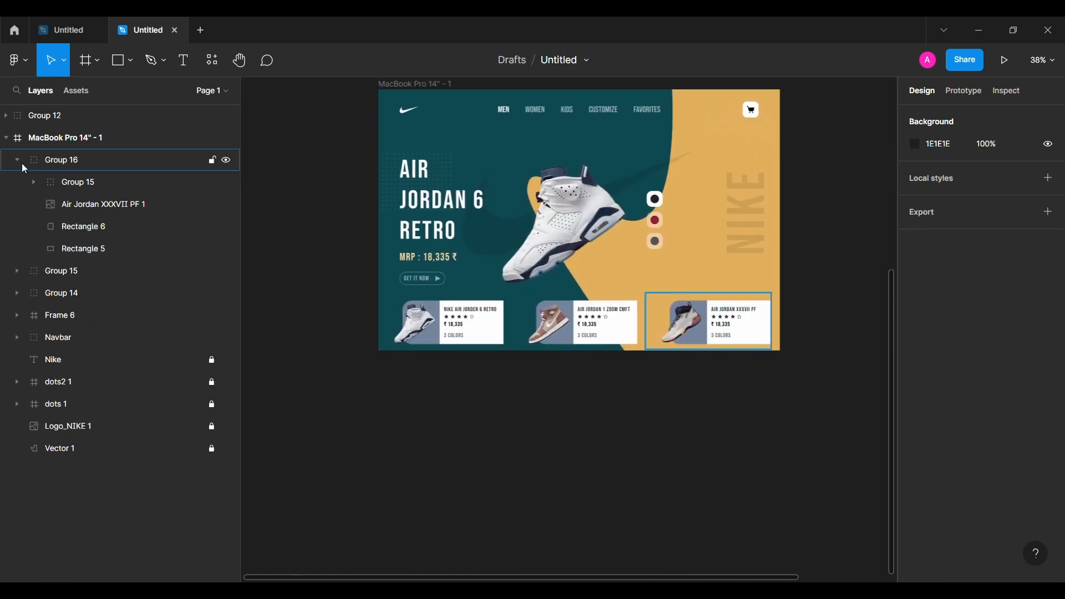
pyautogui.click(17, 161)
pyautogui.scroll(2, 408, 172)
pyautogui.click(1003, 58)
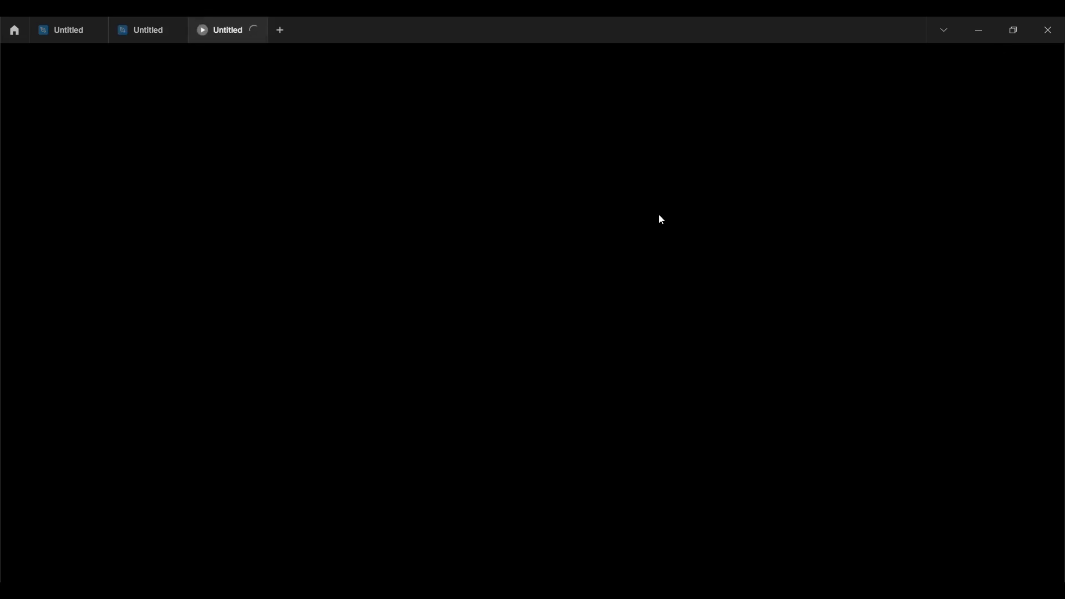